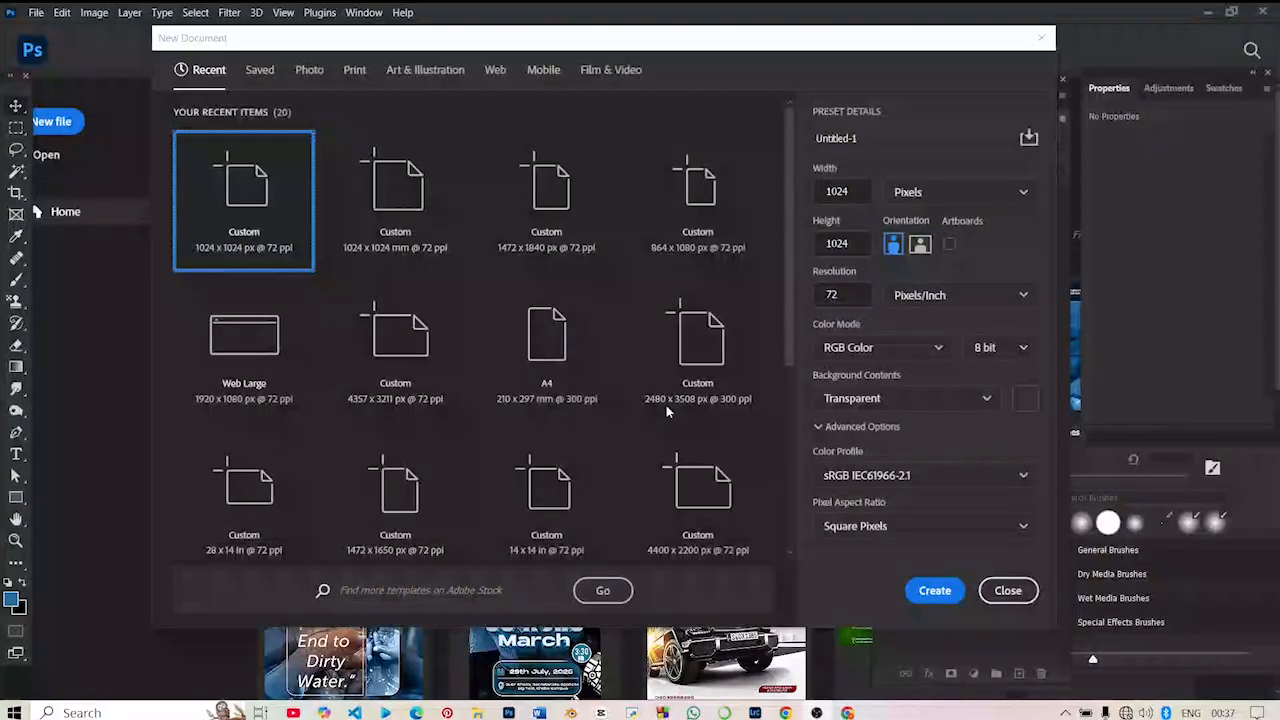
- Create a 1472 x 1840 px document at 72 ppi with RGB colour and a transparent background
click(853, 680)
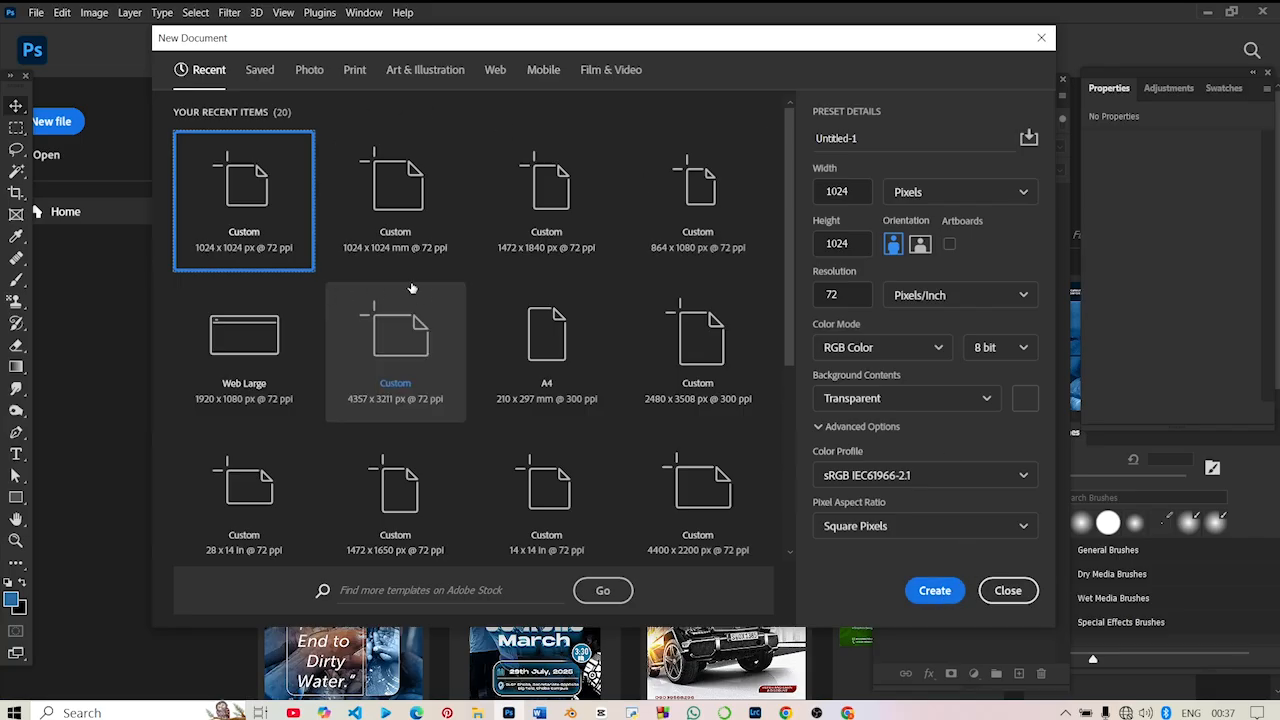
click(537, 186)
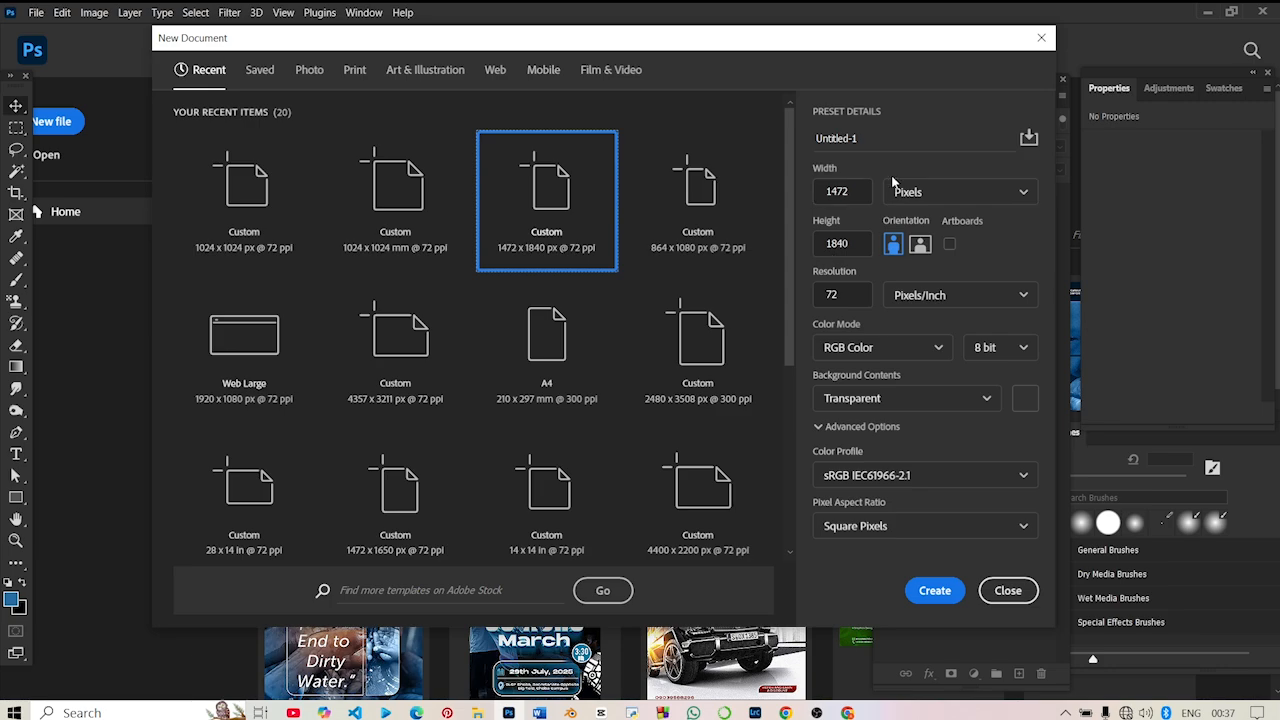
double_click(850, 194)
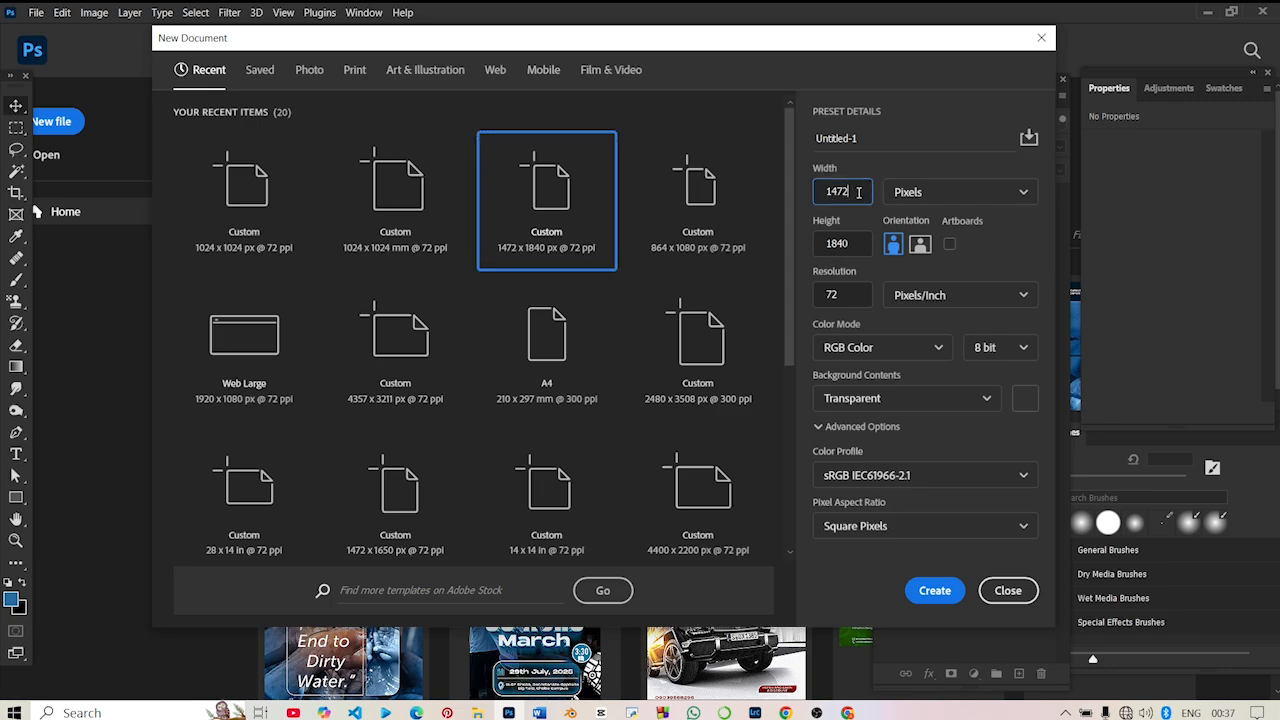
double_click(850, 244)
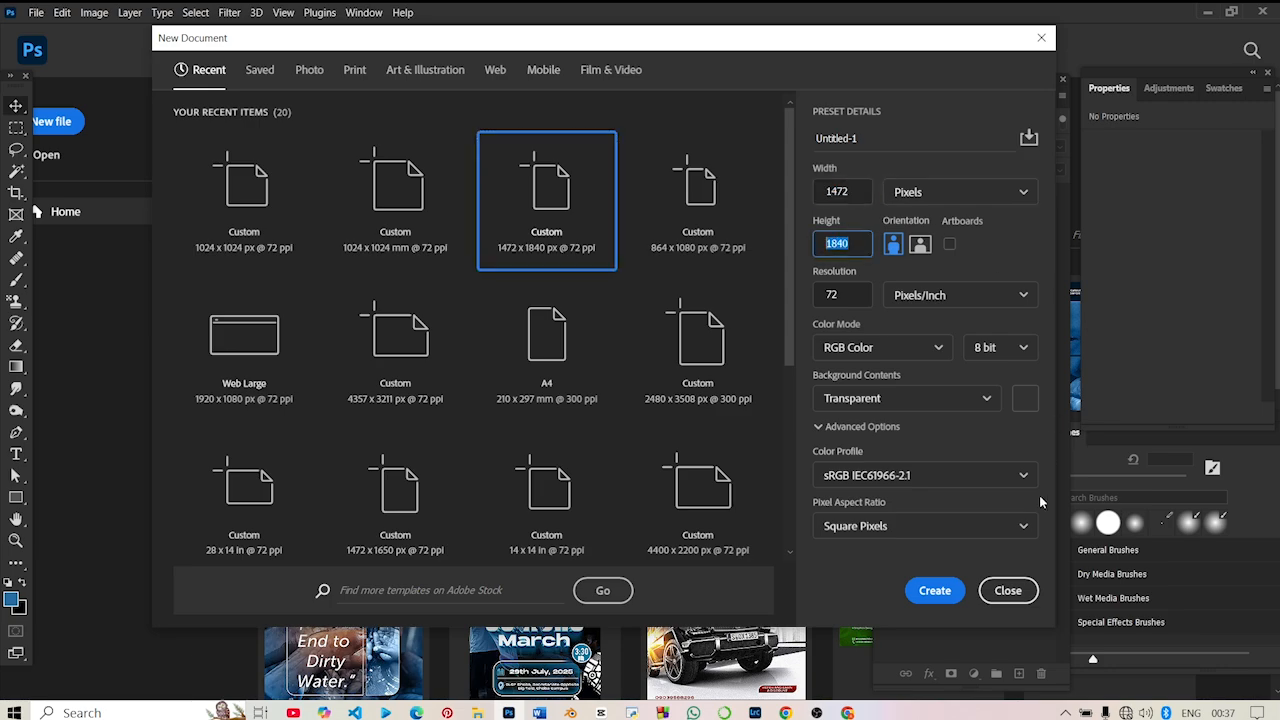
click(921, 600)
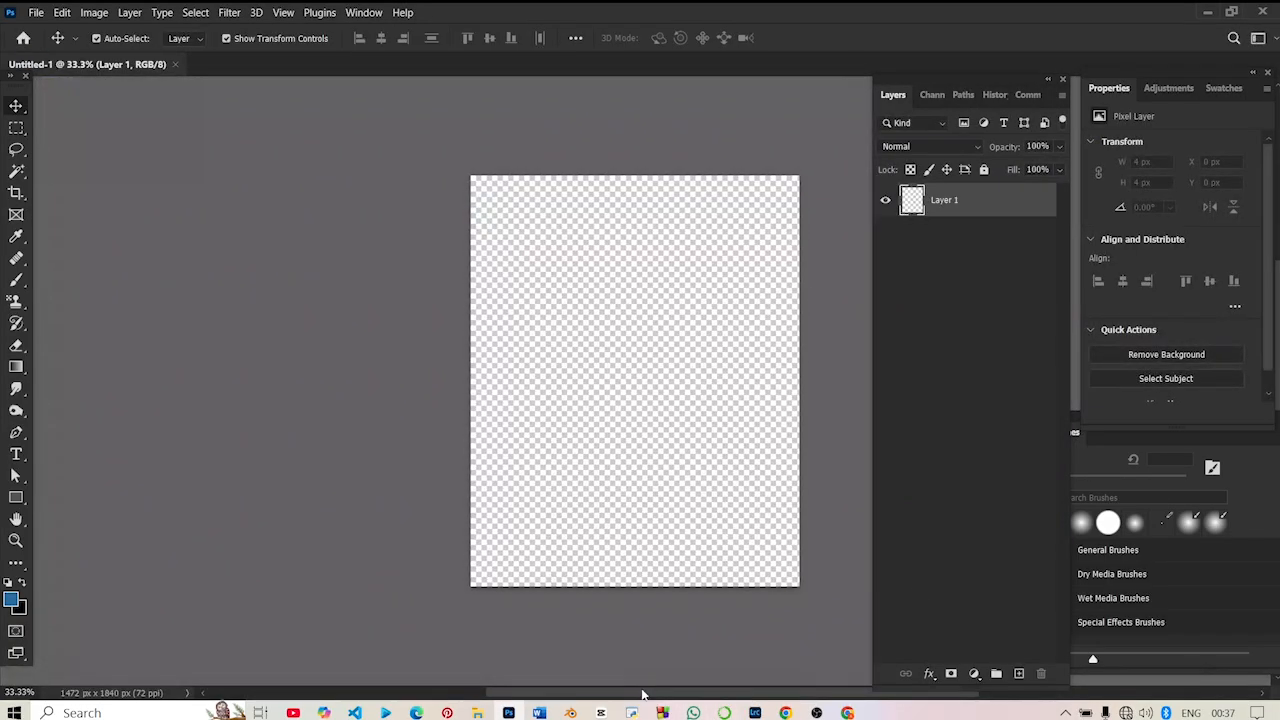
drag(642, 693, 704, 690)
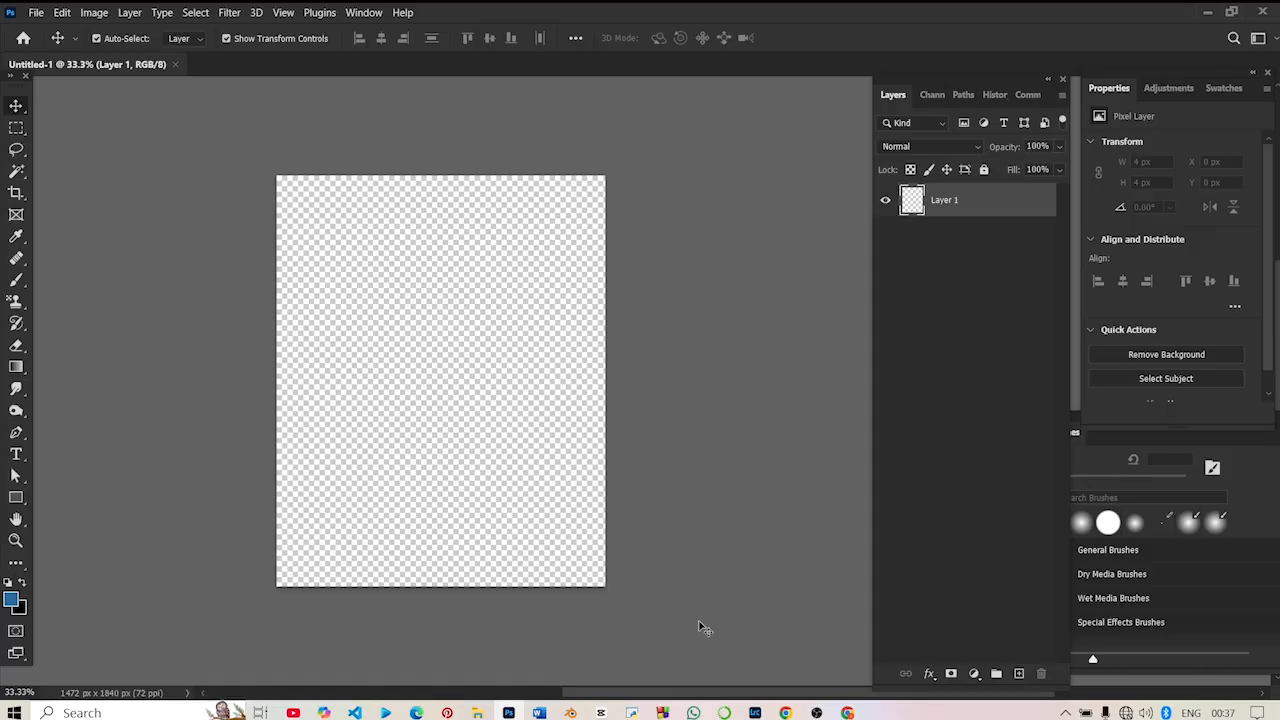
click(878, 342)
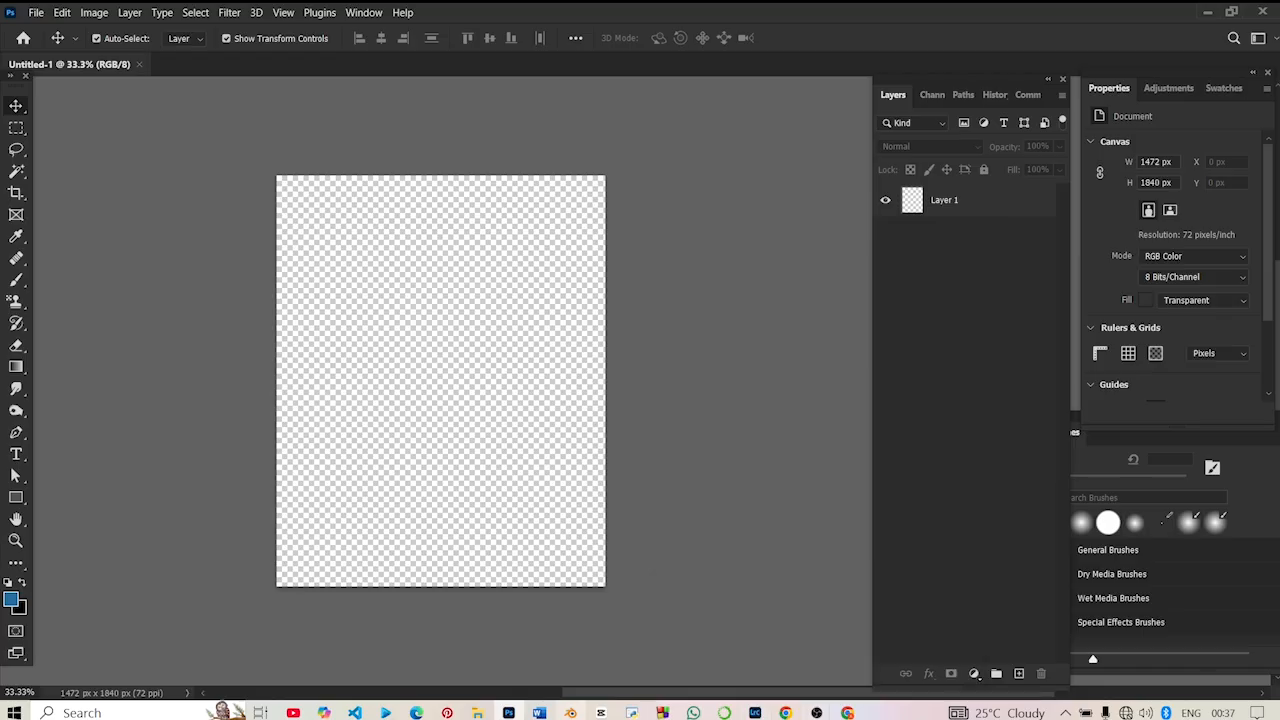
- Place the purple light-leak image "download - 2025-08-05T000413.377.jpeg" from the Downloads folder into the document
click(478, 713)
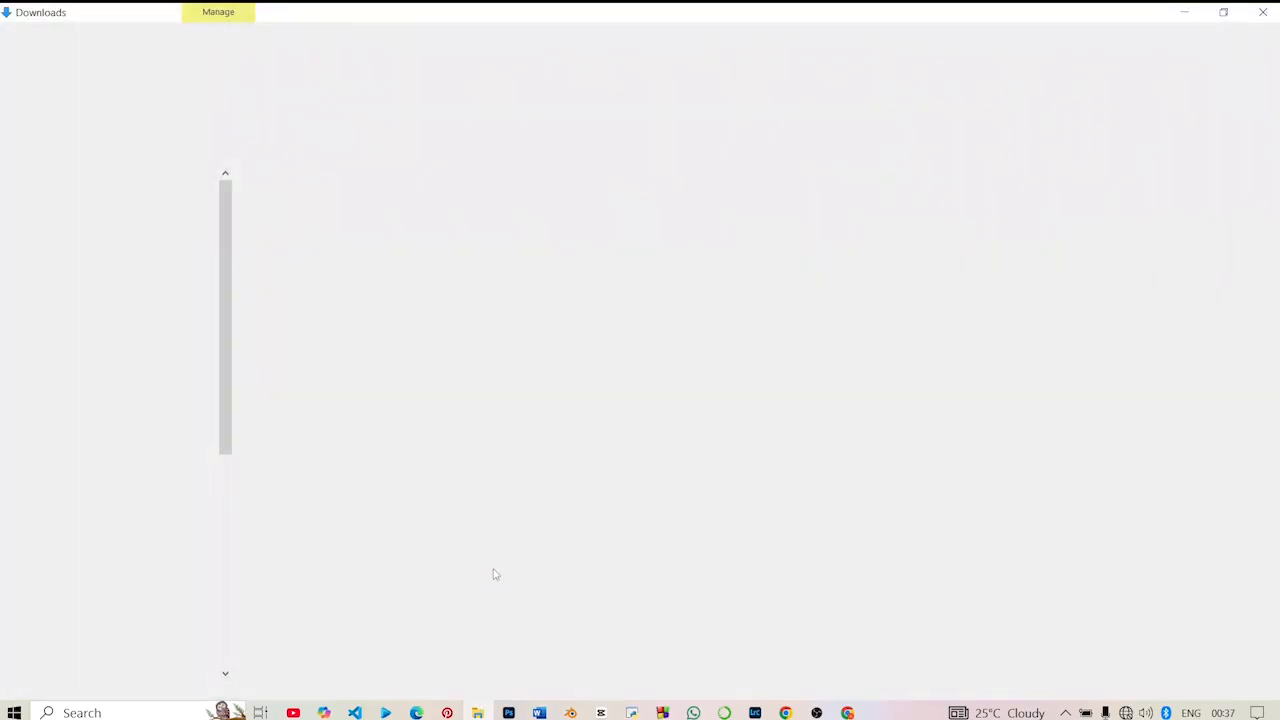
scroll(729, 431, down, 6)
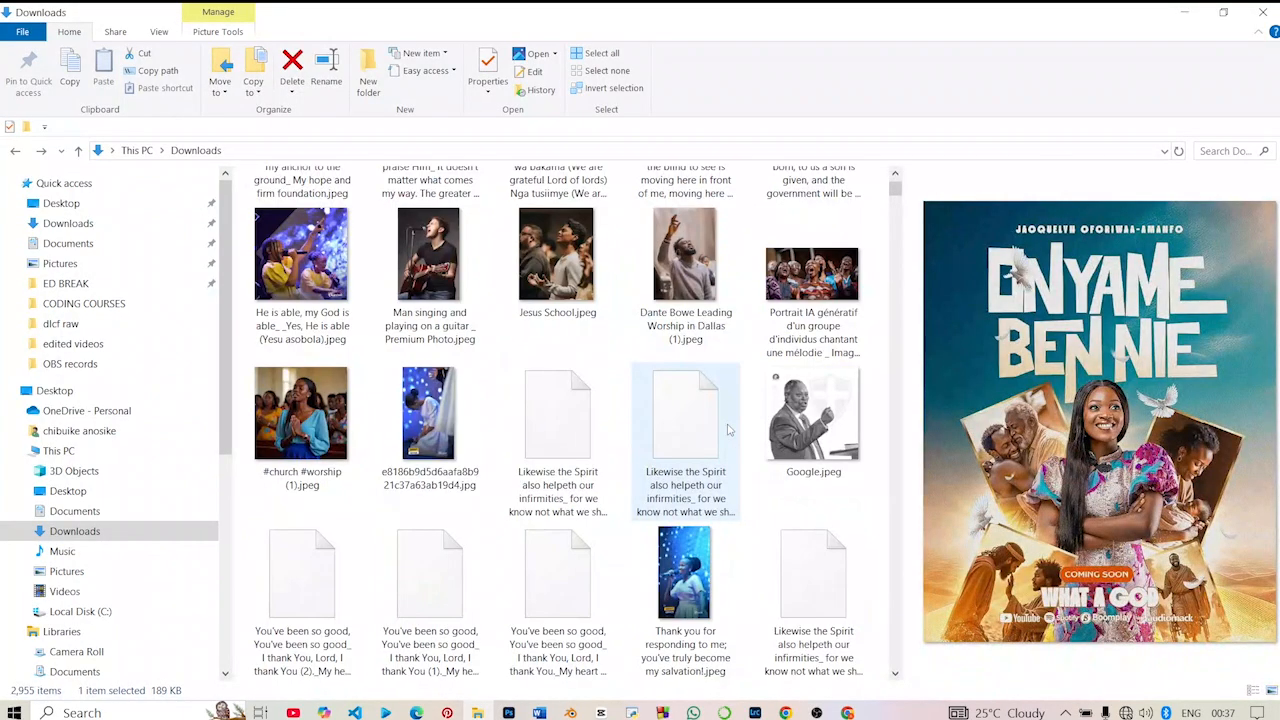
scroll(729, 431, down, 3)
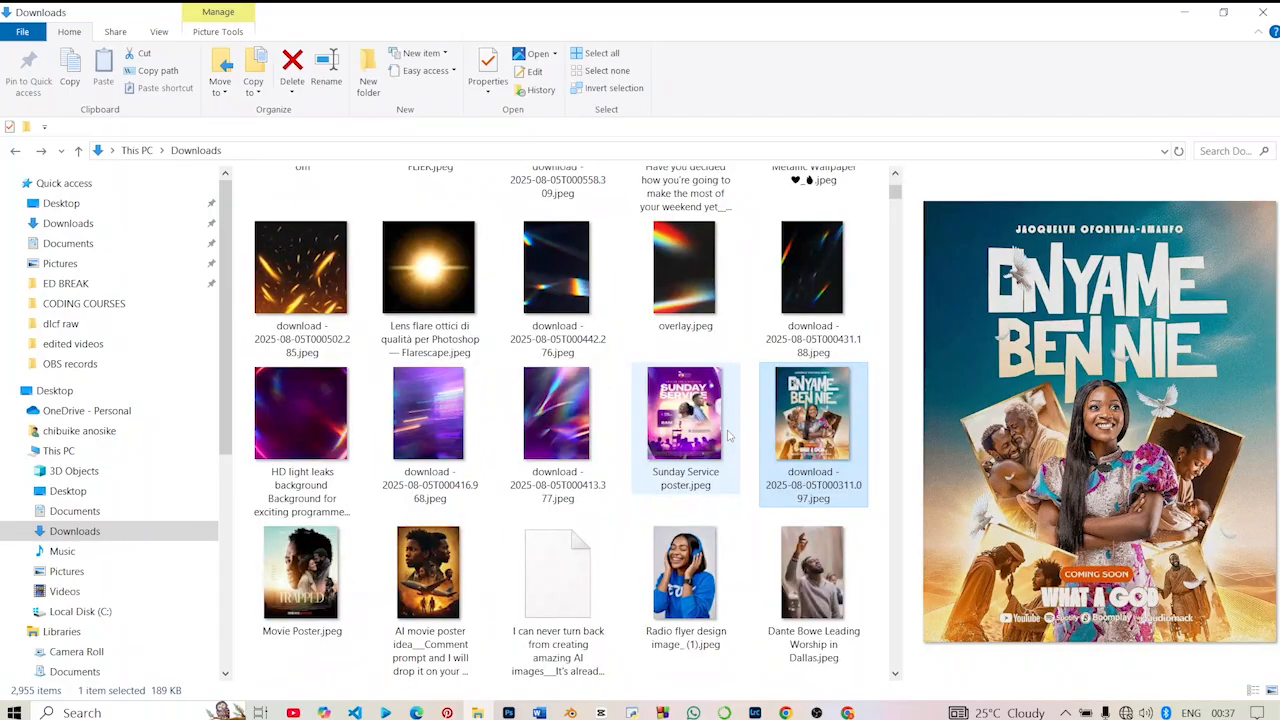
click(305, 419)
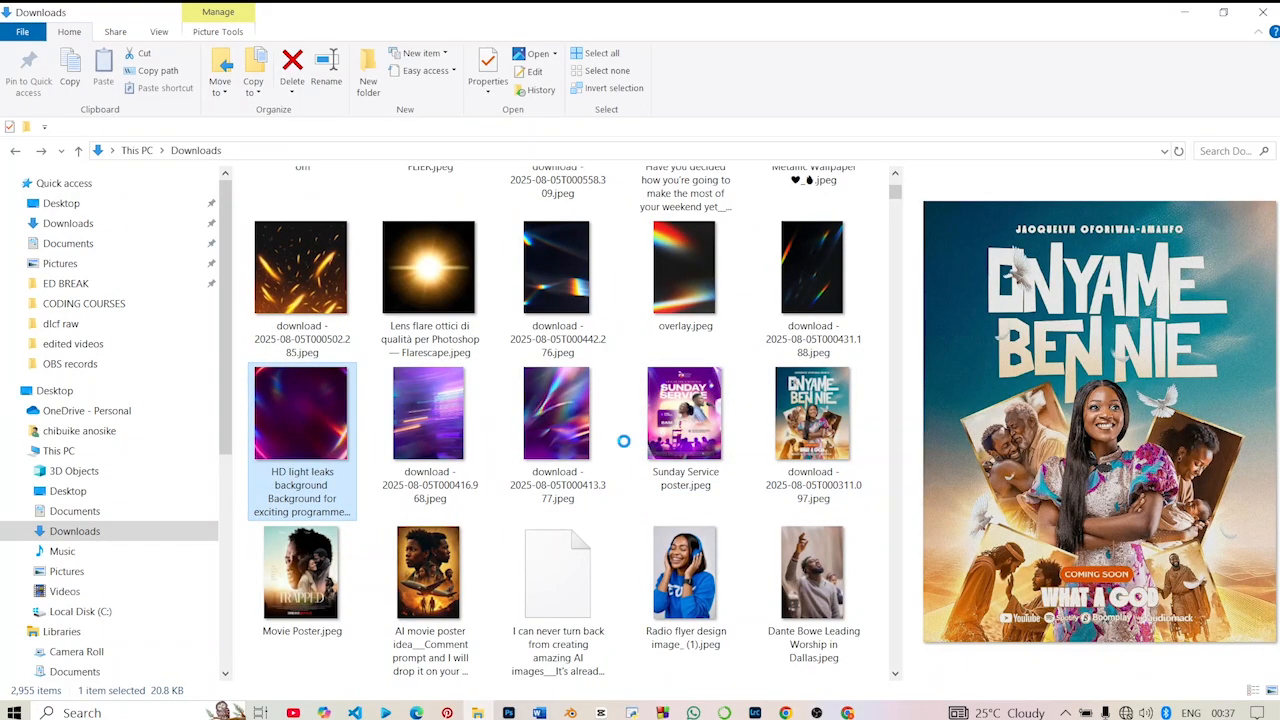
click(575, 447)
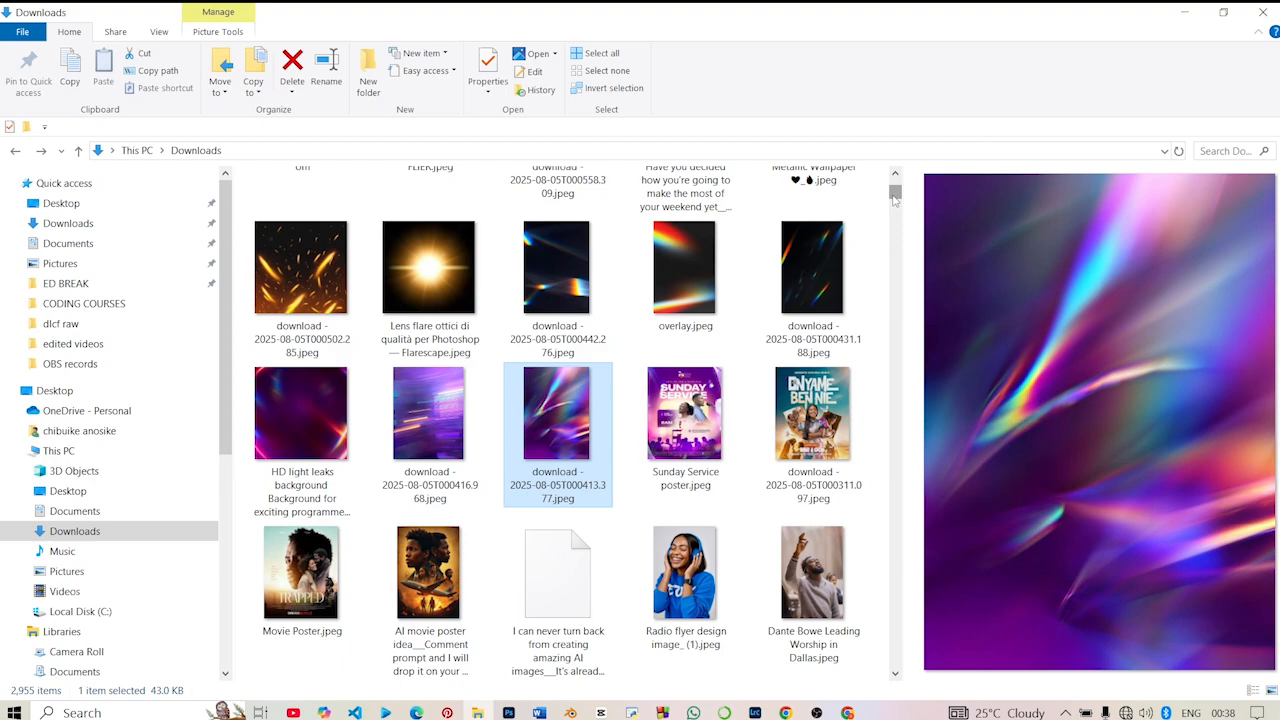
drag(570, 410, 426, 354)
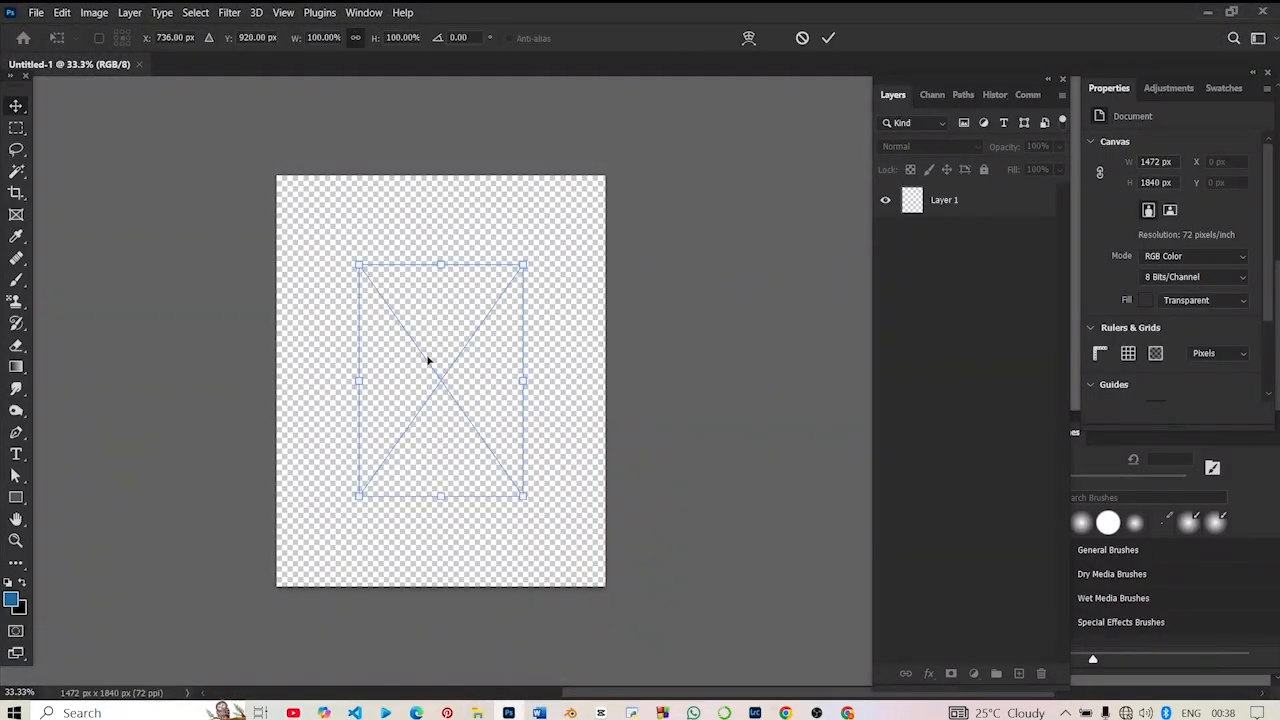
- Scale the placed light-leak image to 200% so it covers the whole canvas, and deselect it
drag(314, 383, 276, 380)
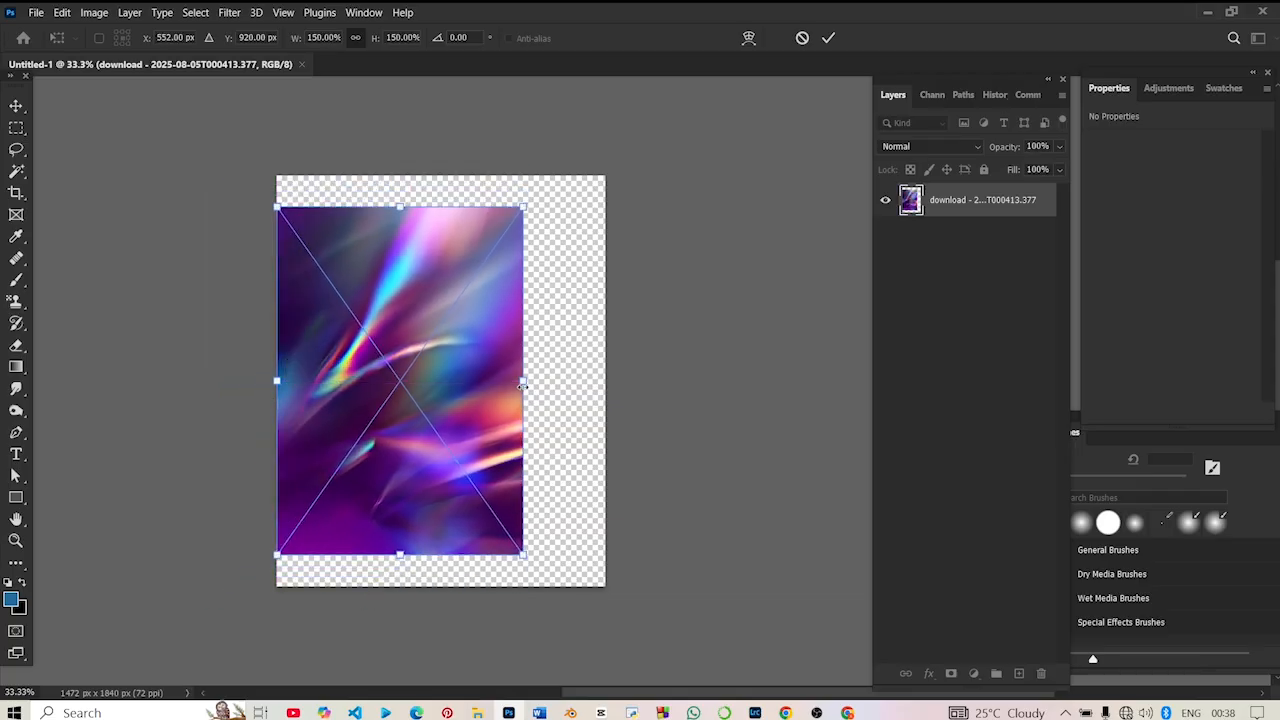
drag(522, 384, 606, 404)
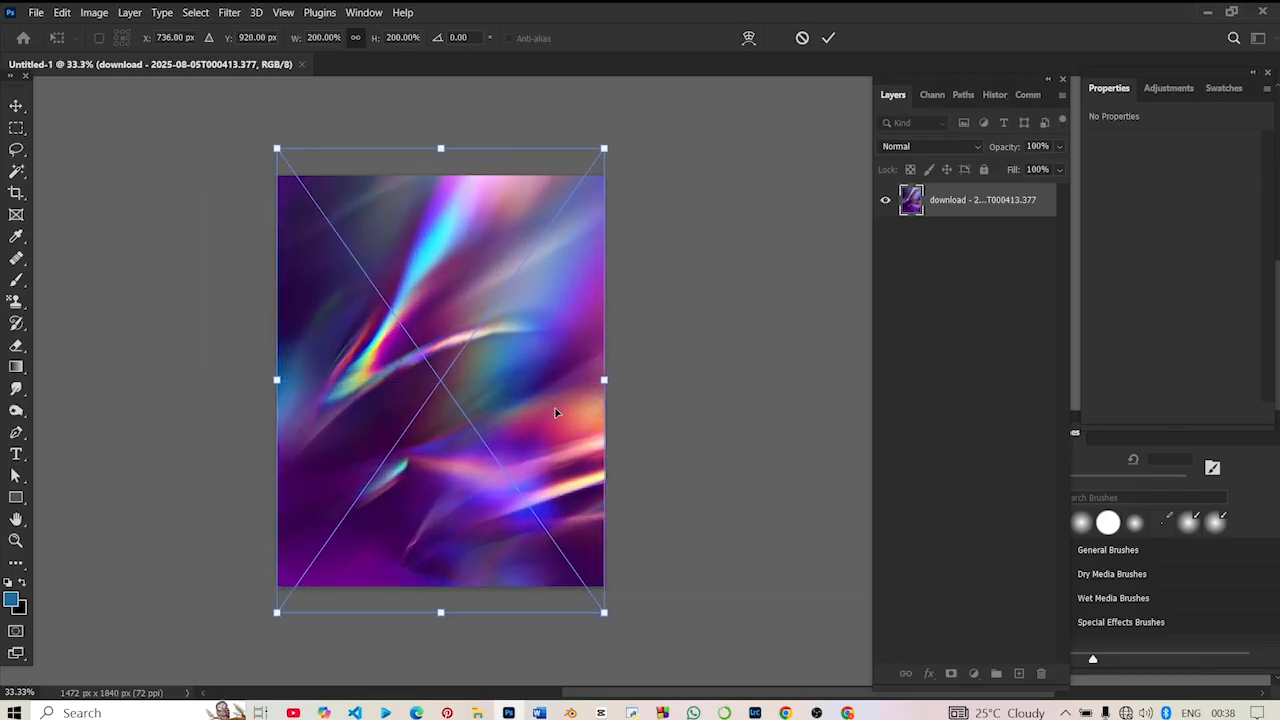
key(Return)
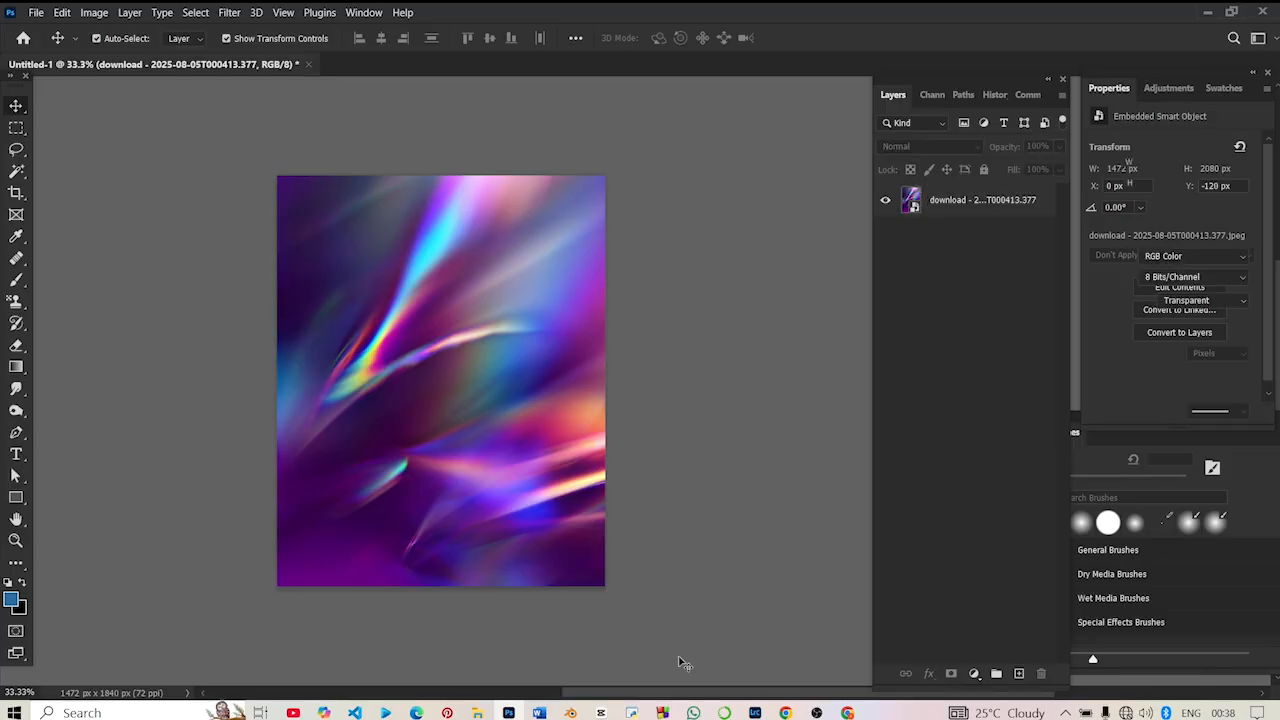
click(683, 663)
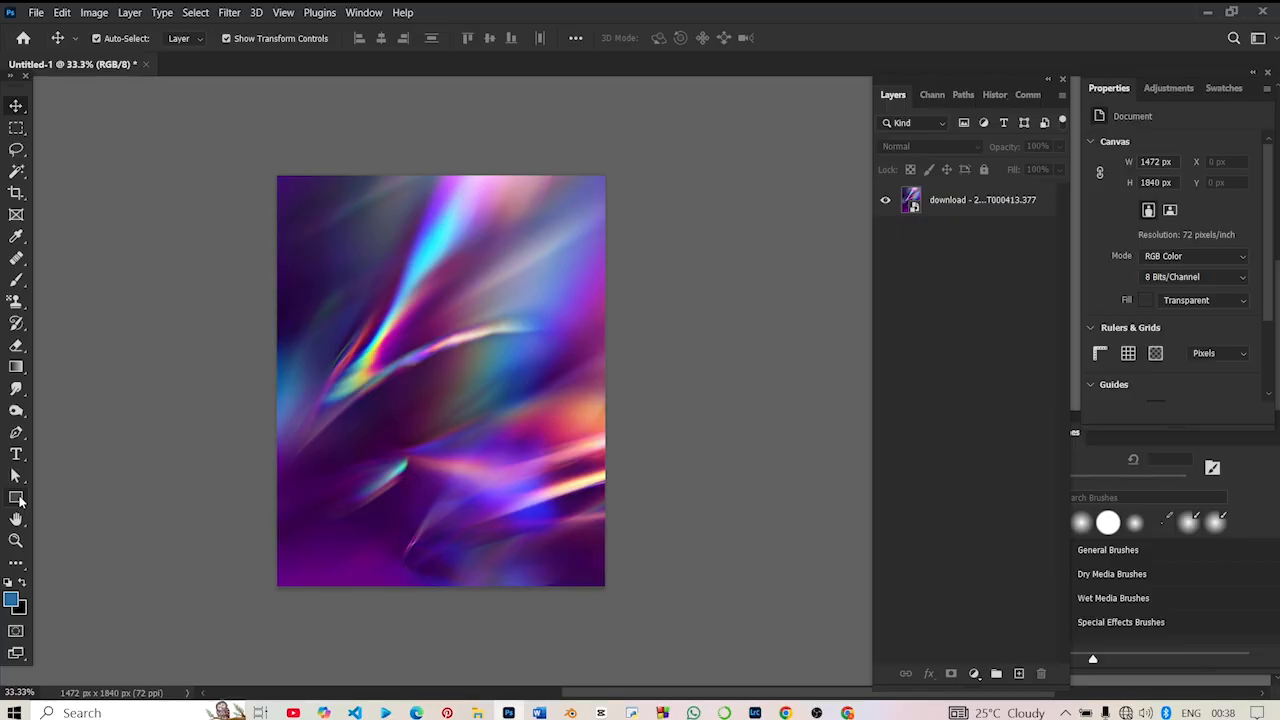
- Draw a rectangle about 947 x 1089 px over the background and round its corners to about 69 px
click(17, 498)
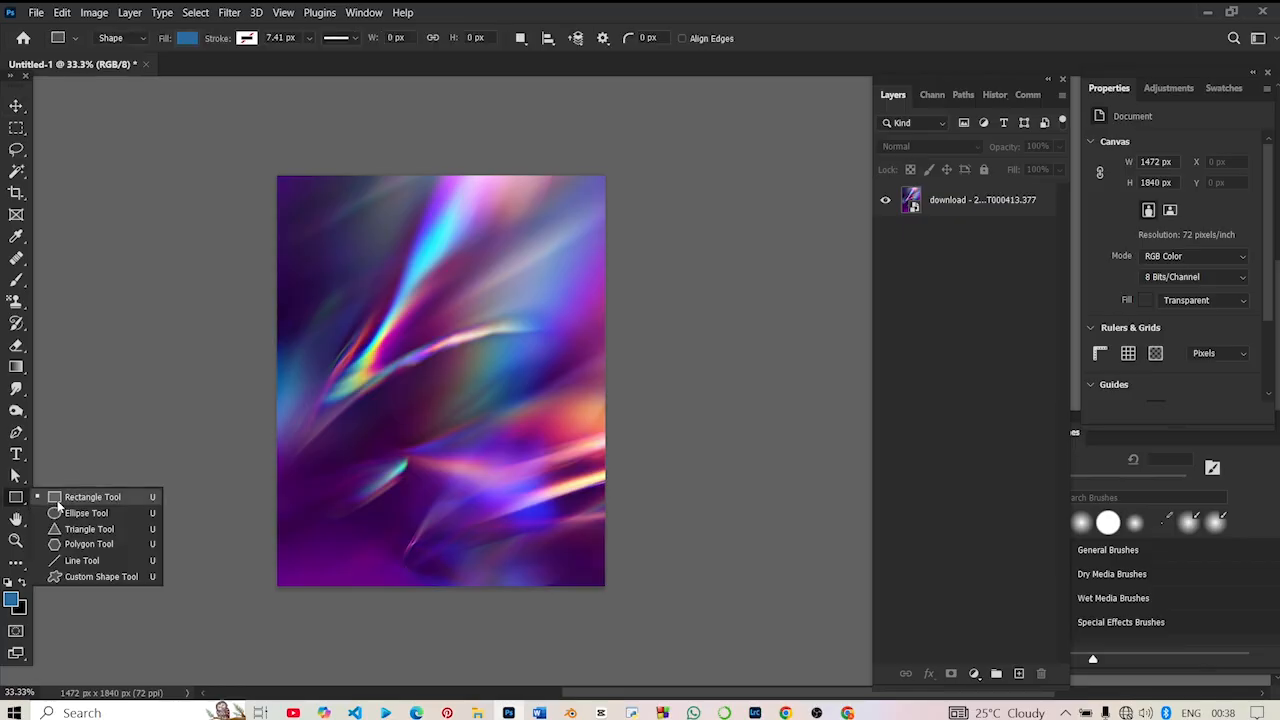
click(68, 503)
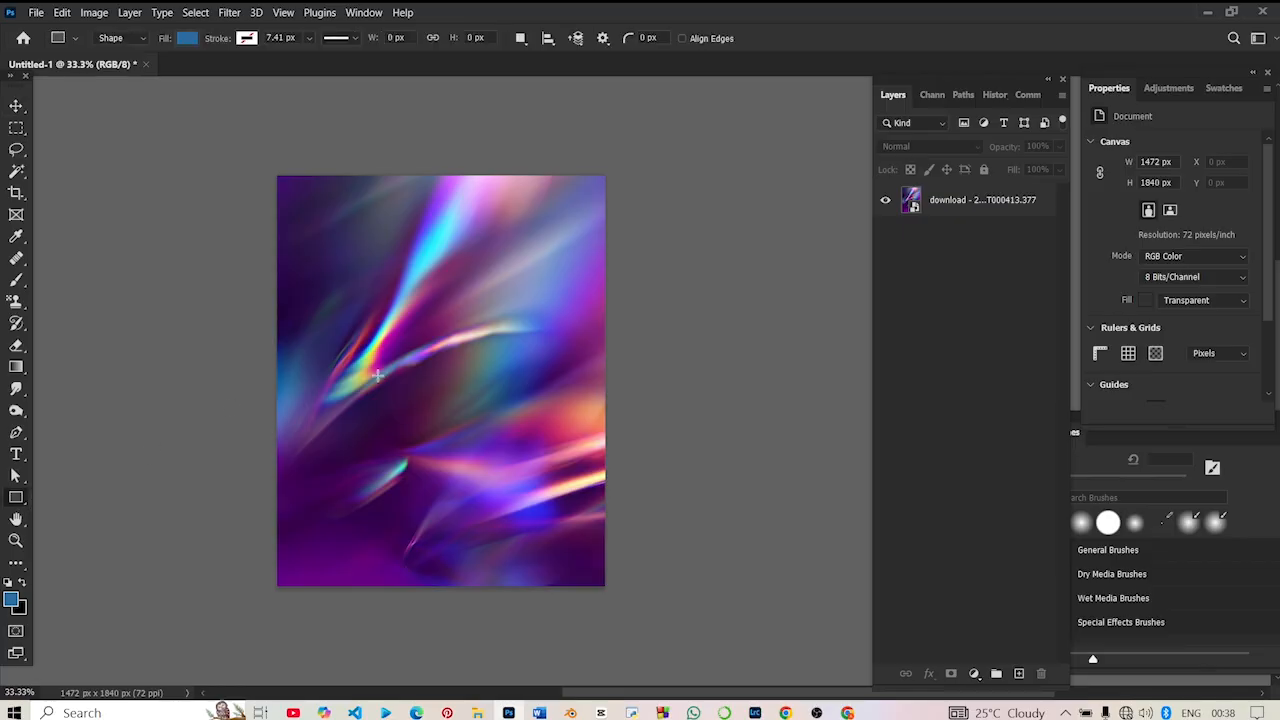
drag(345, 283, 556, 524)
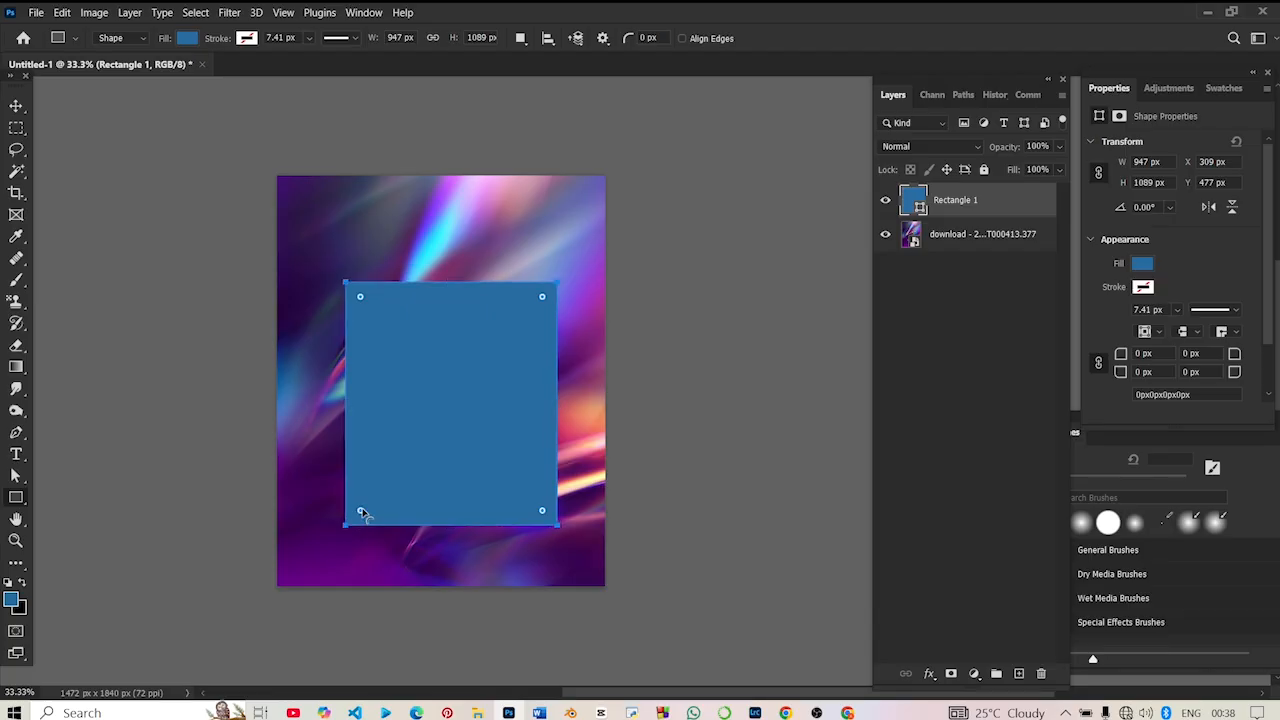
drag(360, 511, 349, 506)
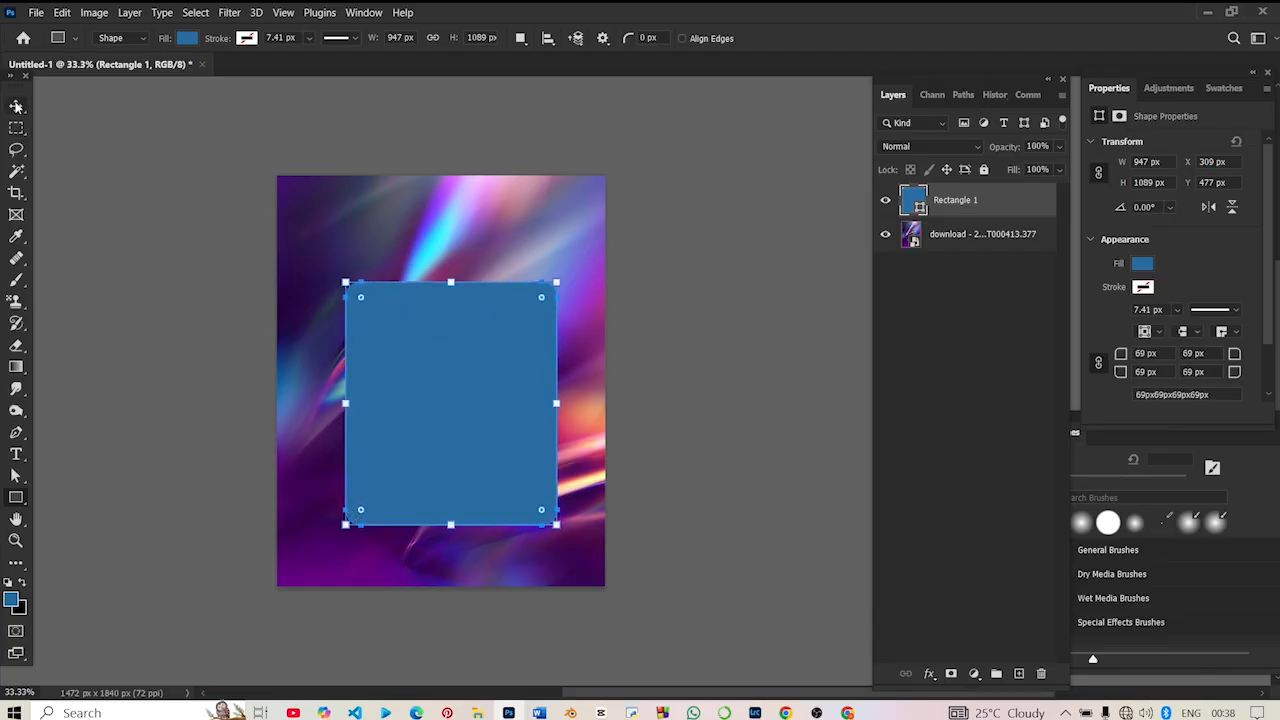
- Move the rounded rectangle to about X 263 px, Y 432 px so it sits horizontally centred on the canvas
click(16, 106)
drag(427, 365, 409, 354)
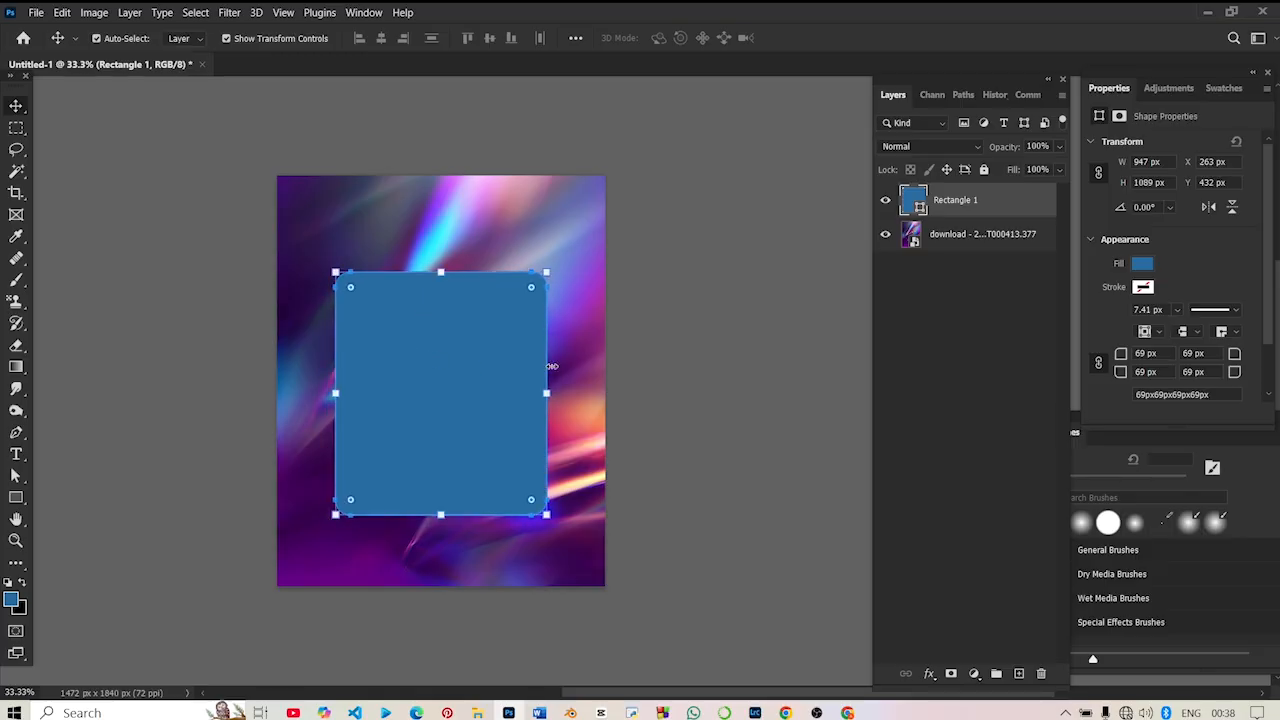
click(338, 373)
- Change the rounded rectangle's fill to the pale yellow ffe57f and deselect the shape
click(1143, 265)
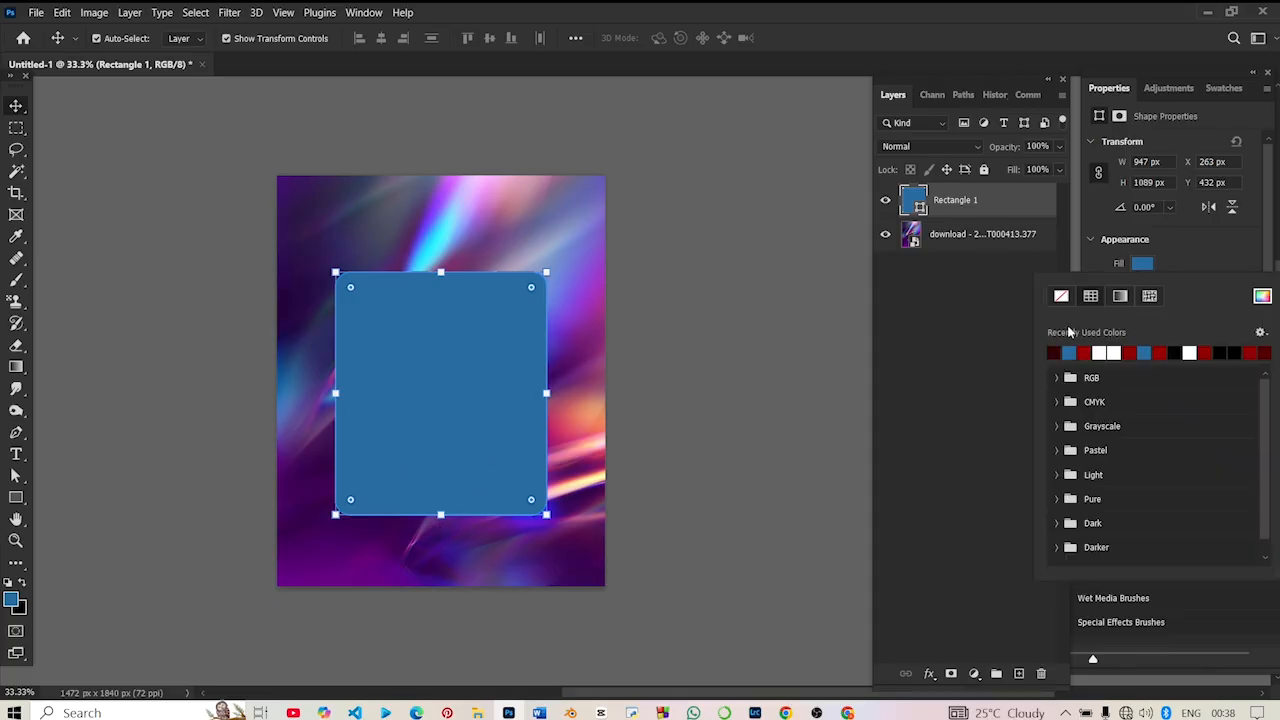
click(1262, 297)
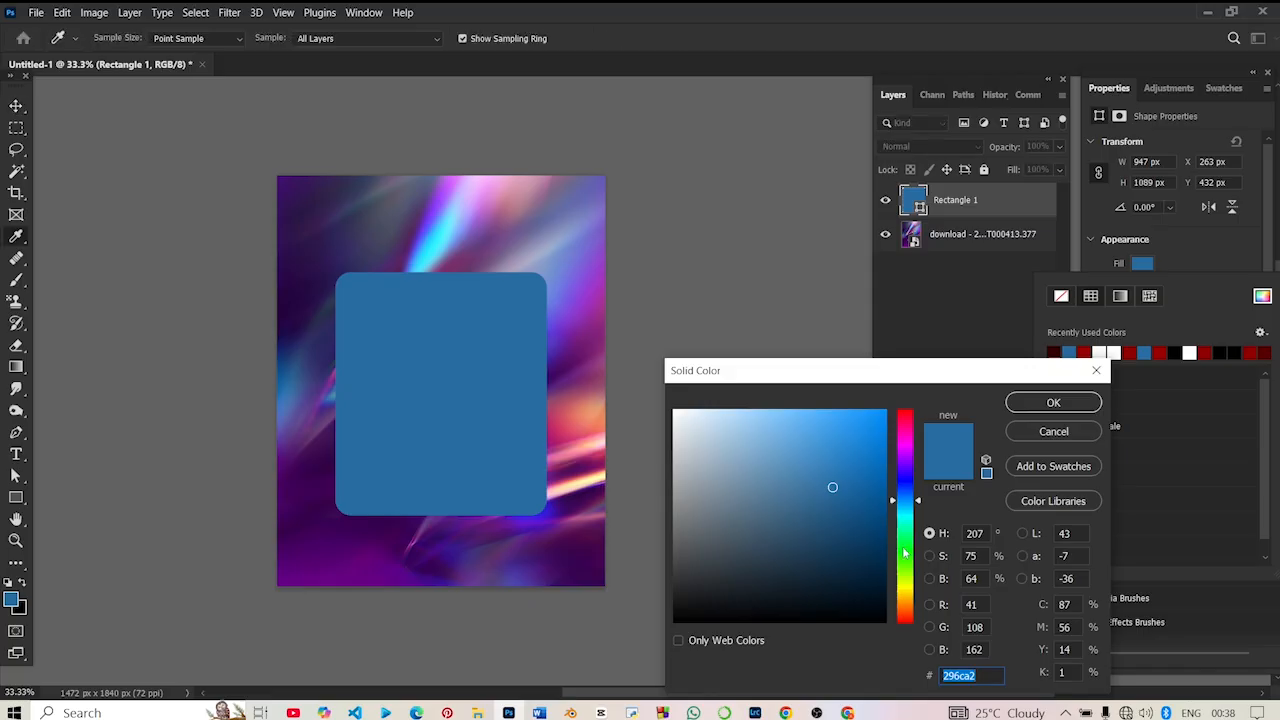
drag(906, 554, 905, 591)
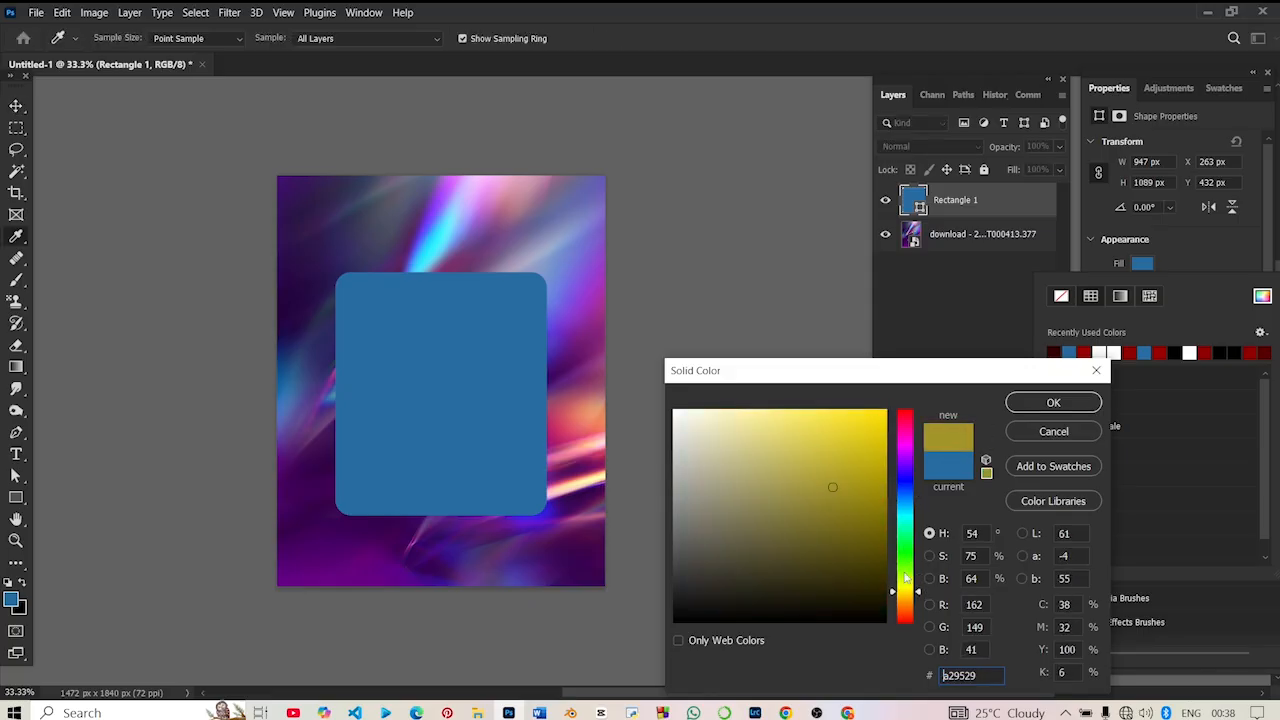
drag(857, 450, 890, 449)
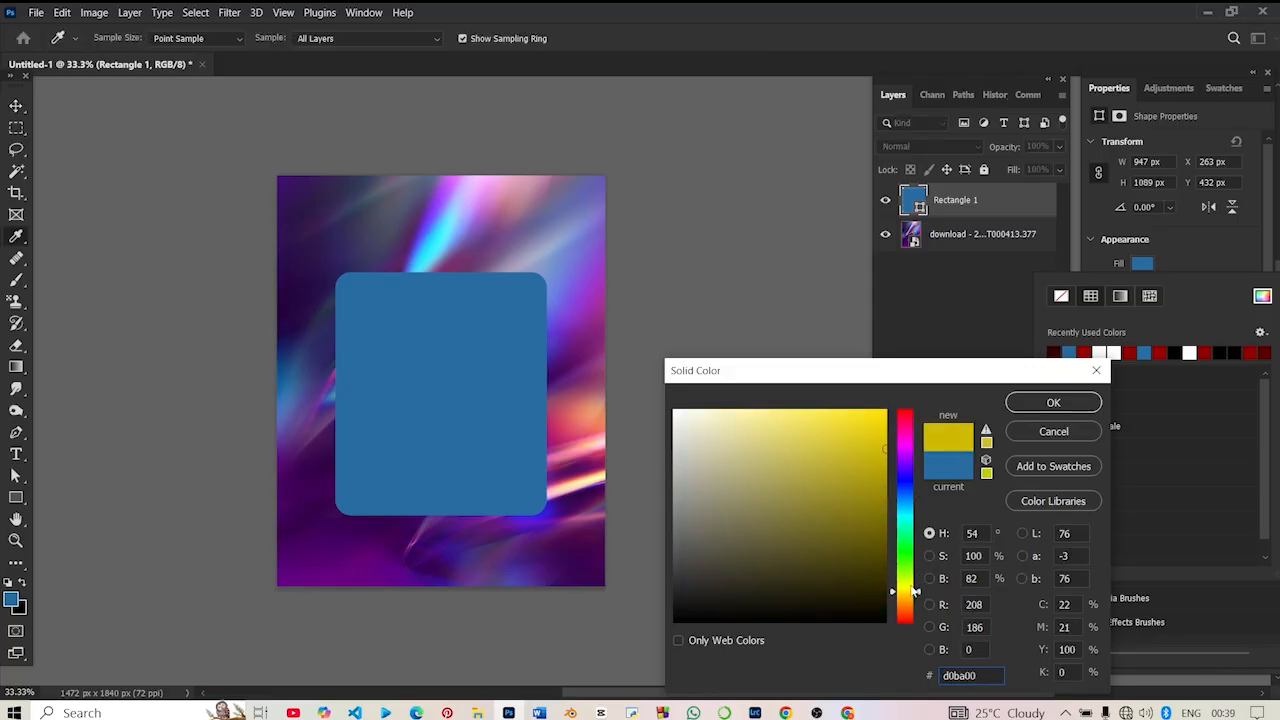
drag(913, 591, 907, 597)
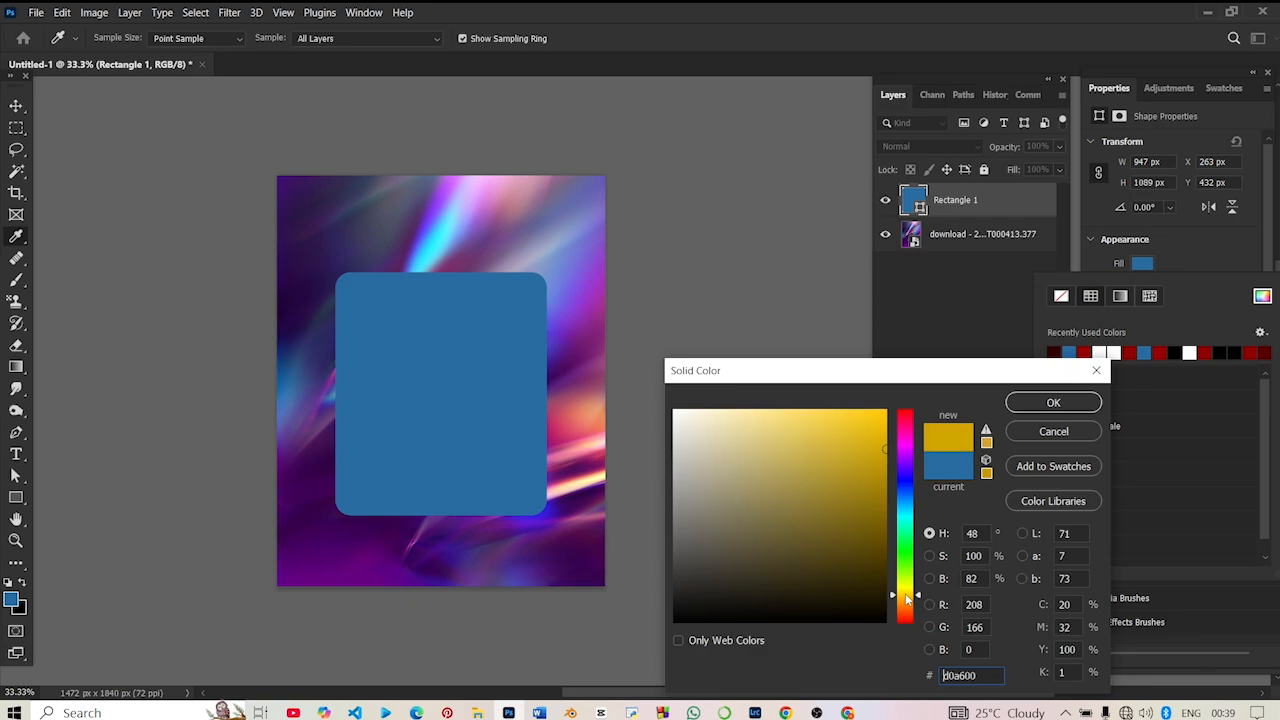
click(1047, 403)
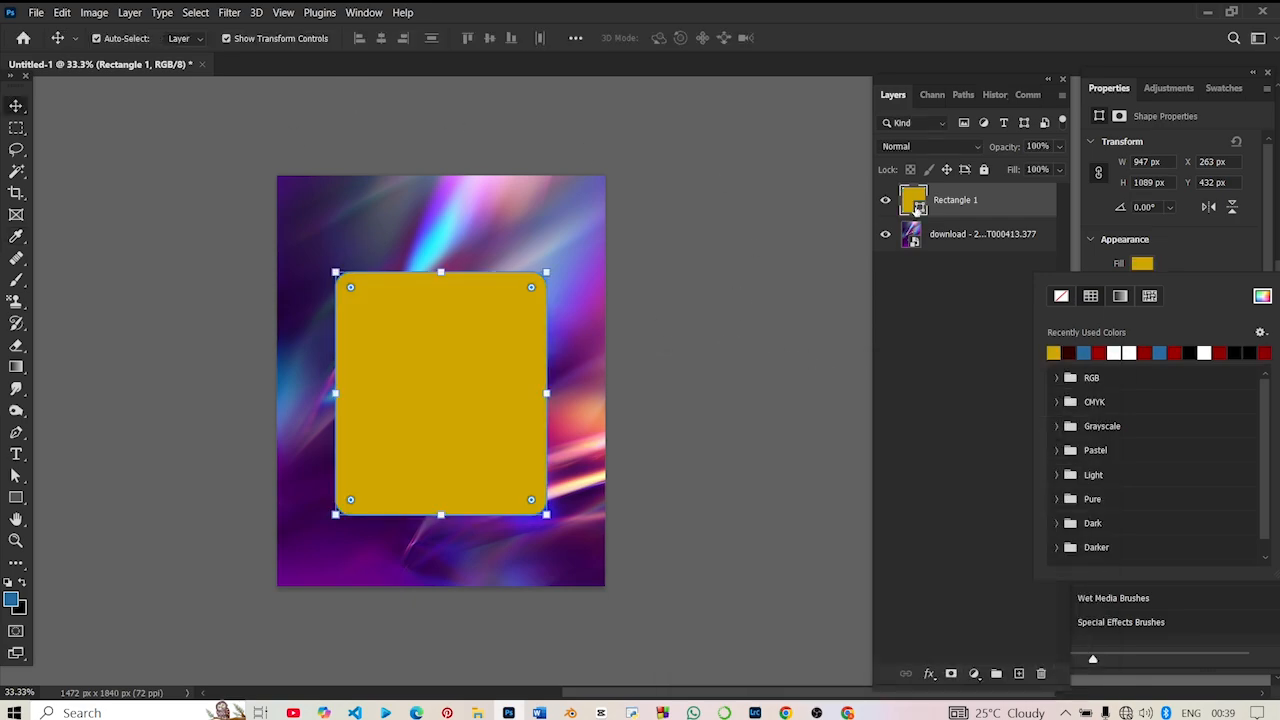
click(1262, 296)
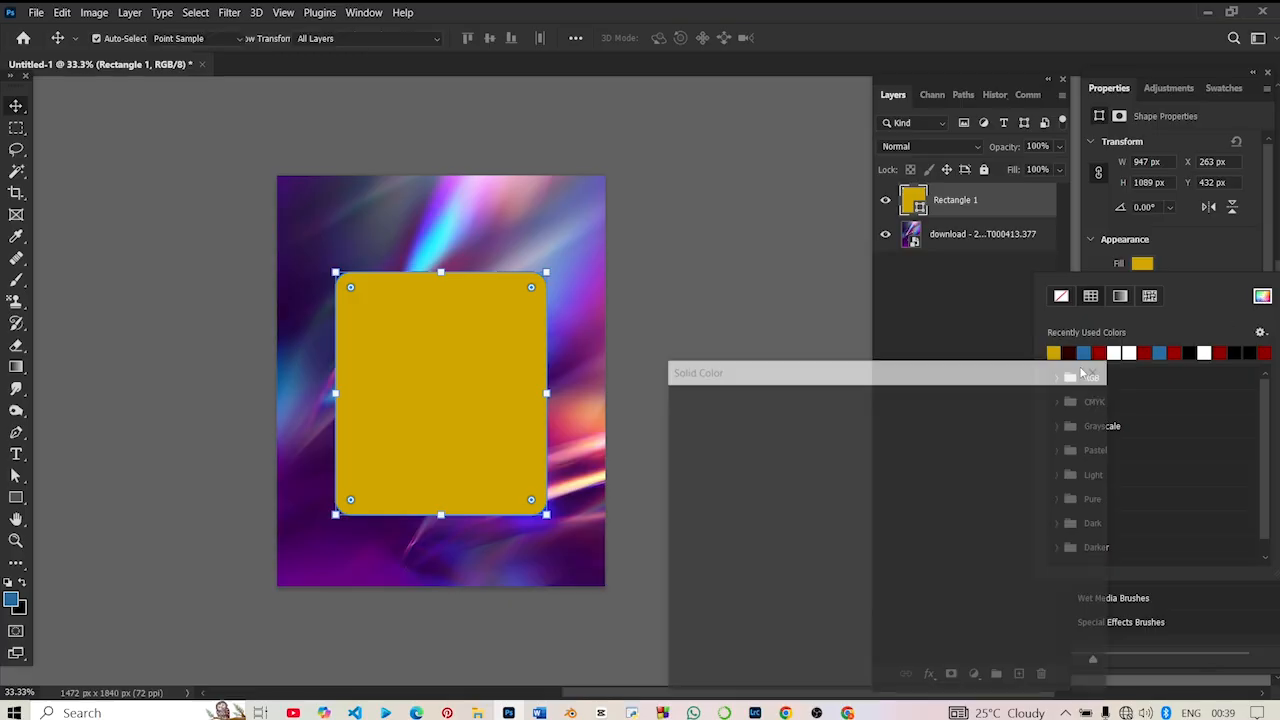
drag(820, 468, 782, 407)
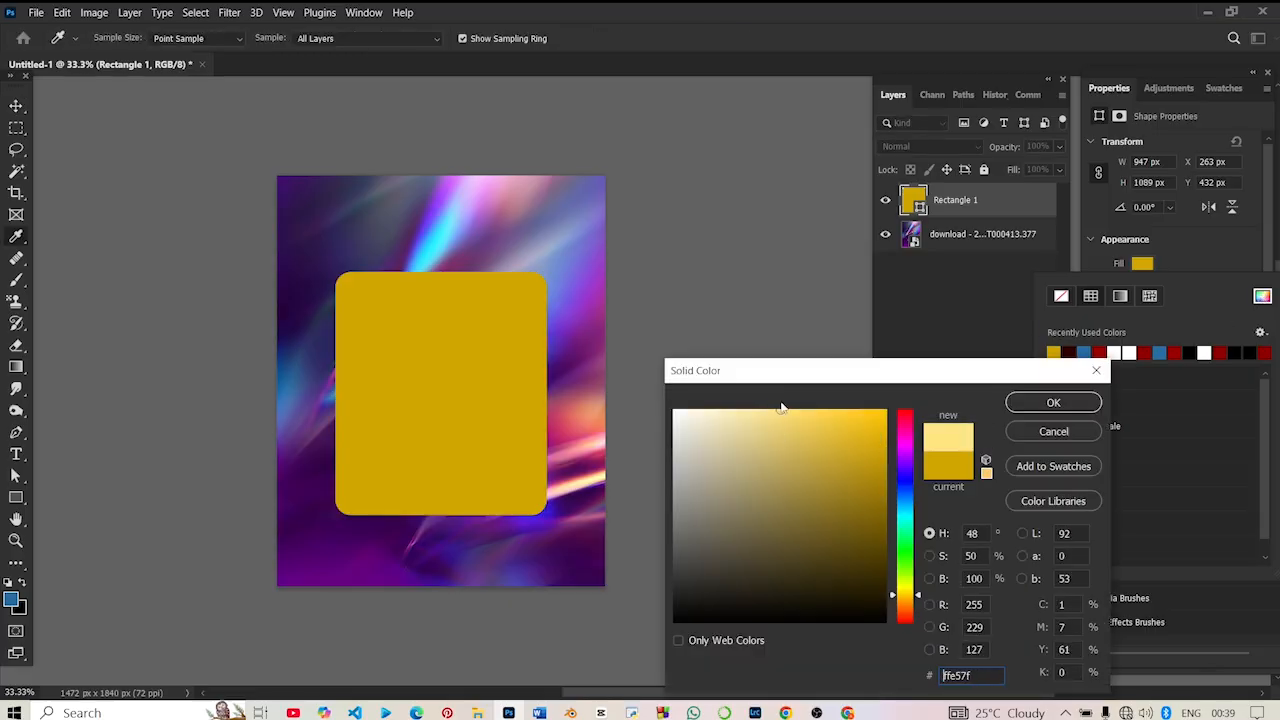
click(1062, 406)
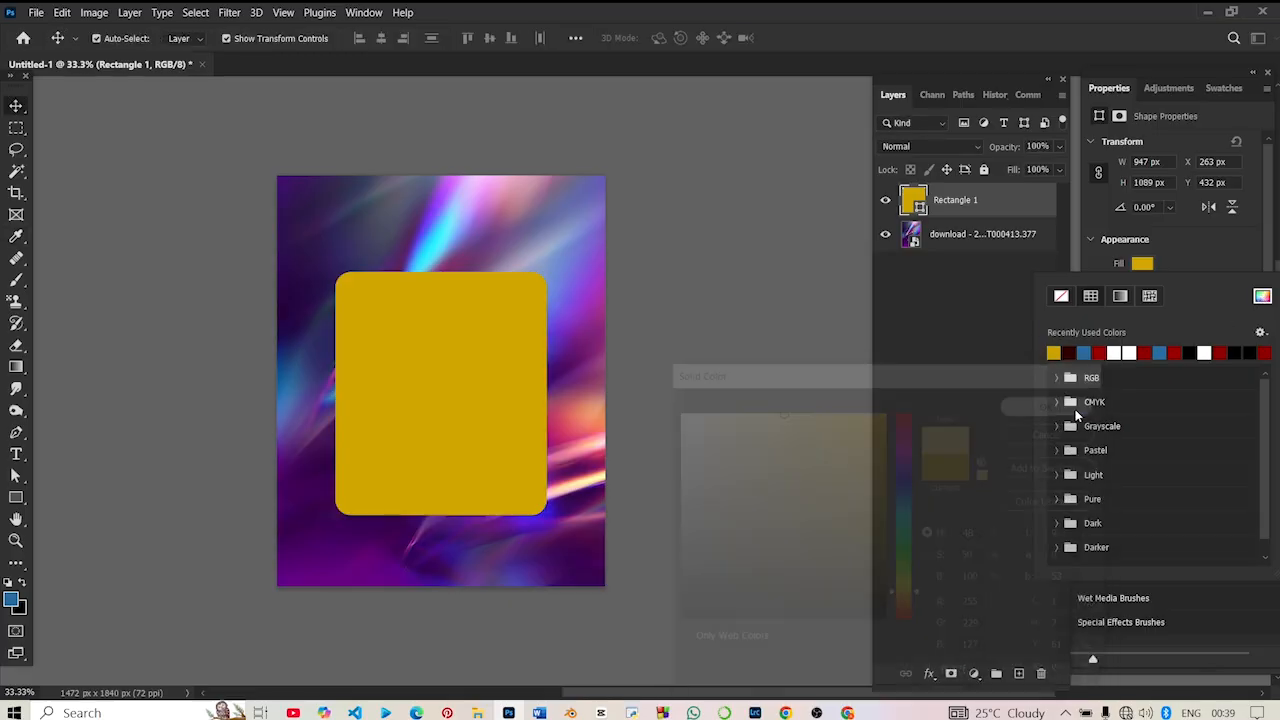
click(763, 304)
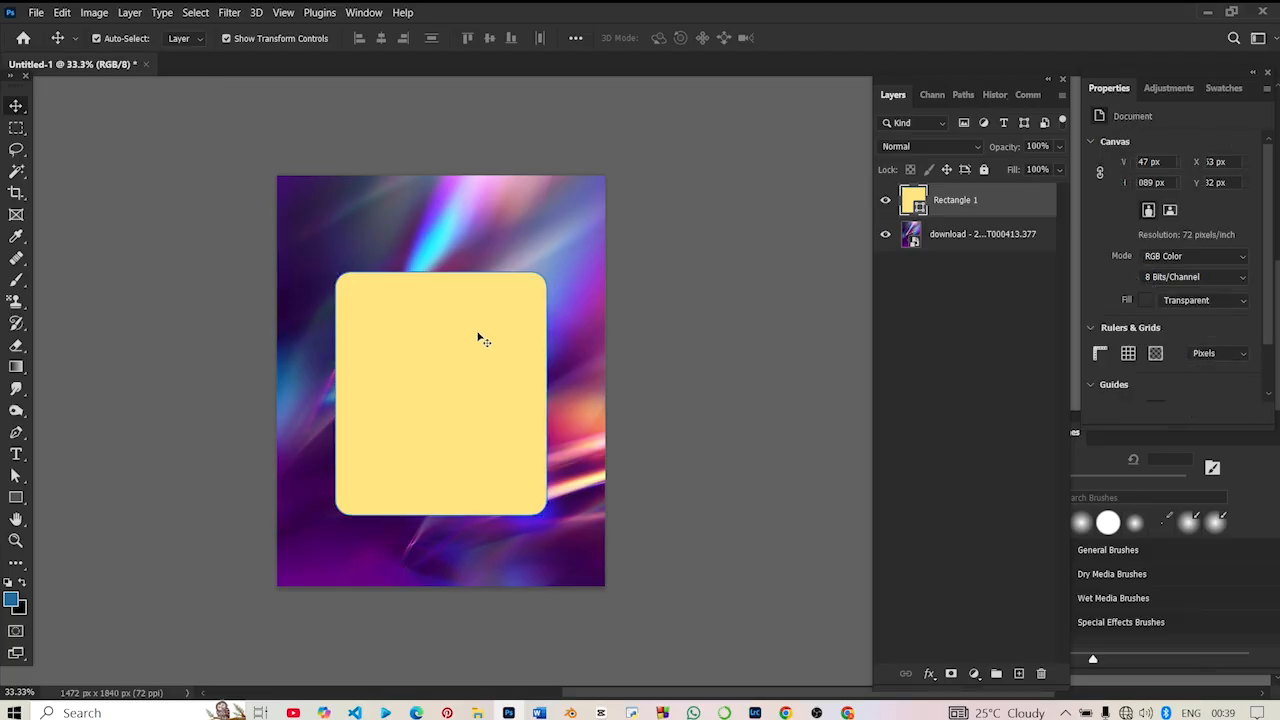
- Resize the yellow rectangle around its centre to about 1073 px wide and 837 px high
click(478, 334)
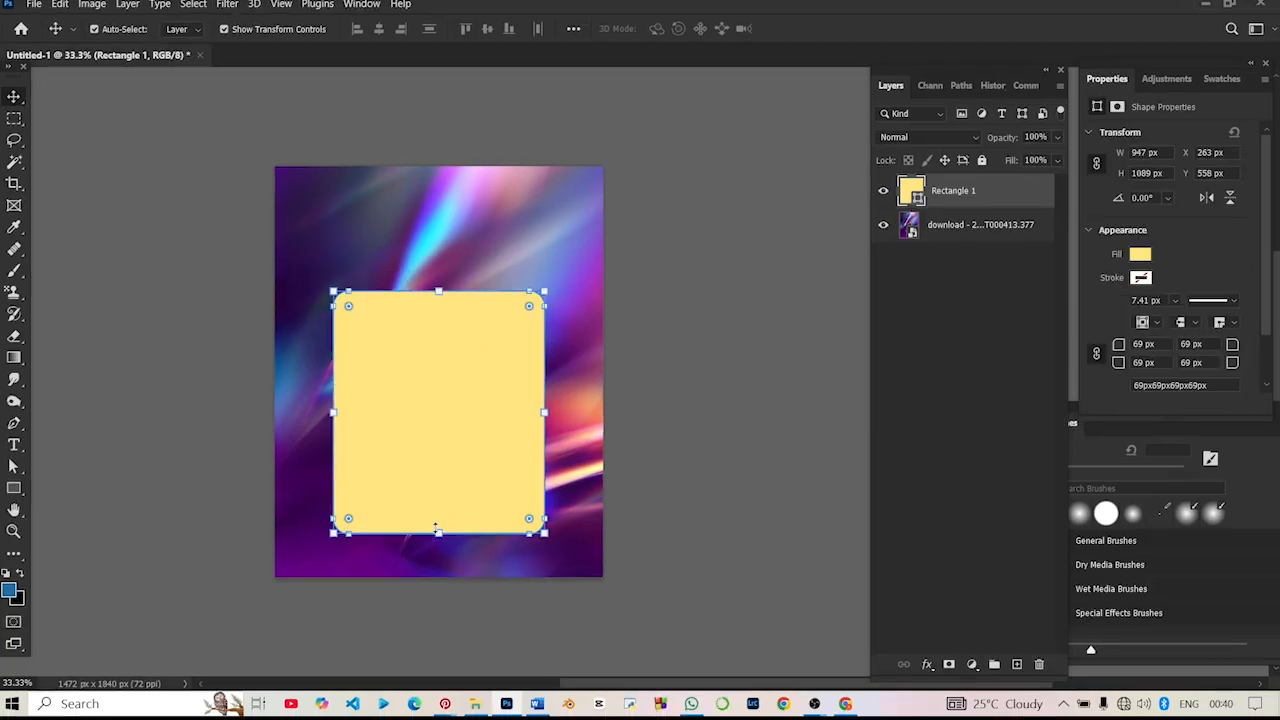
drag(438, 530, 438, 477)
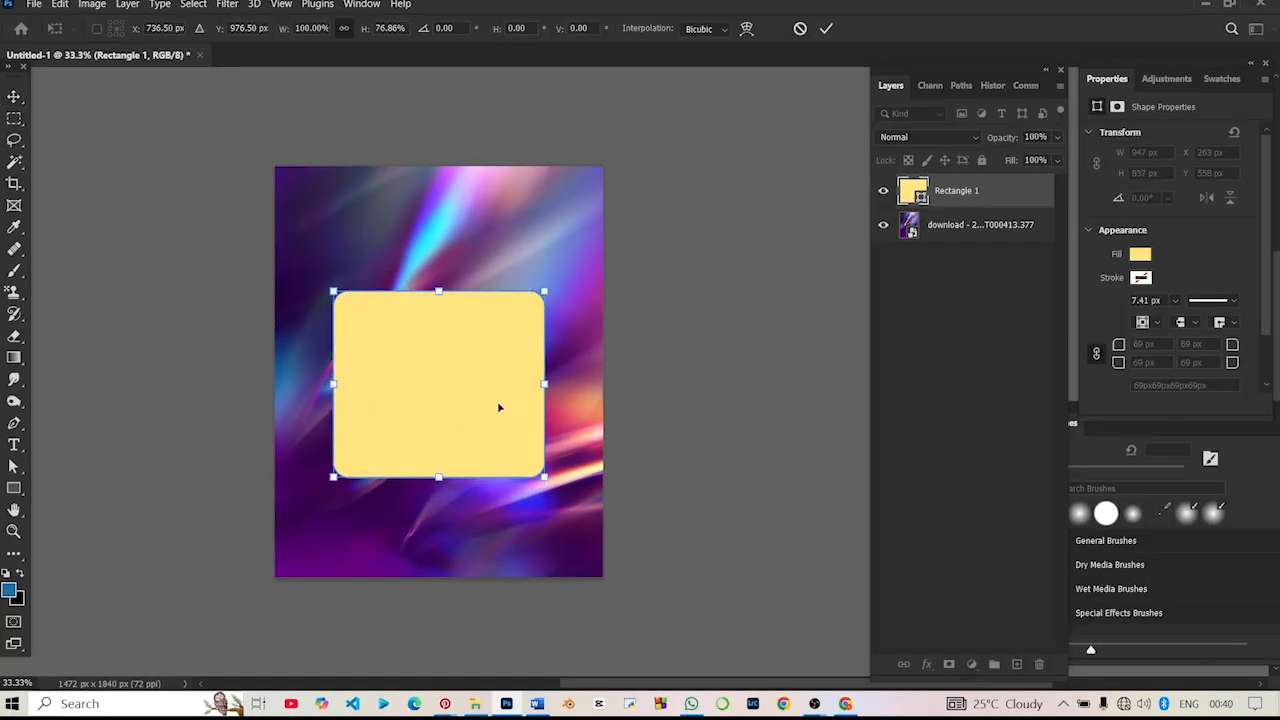
drag(548, 384, 505, 397)
key(Return)
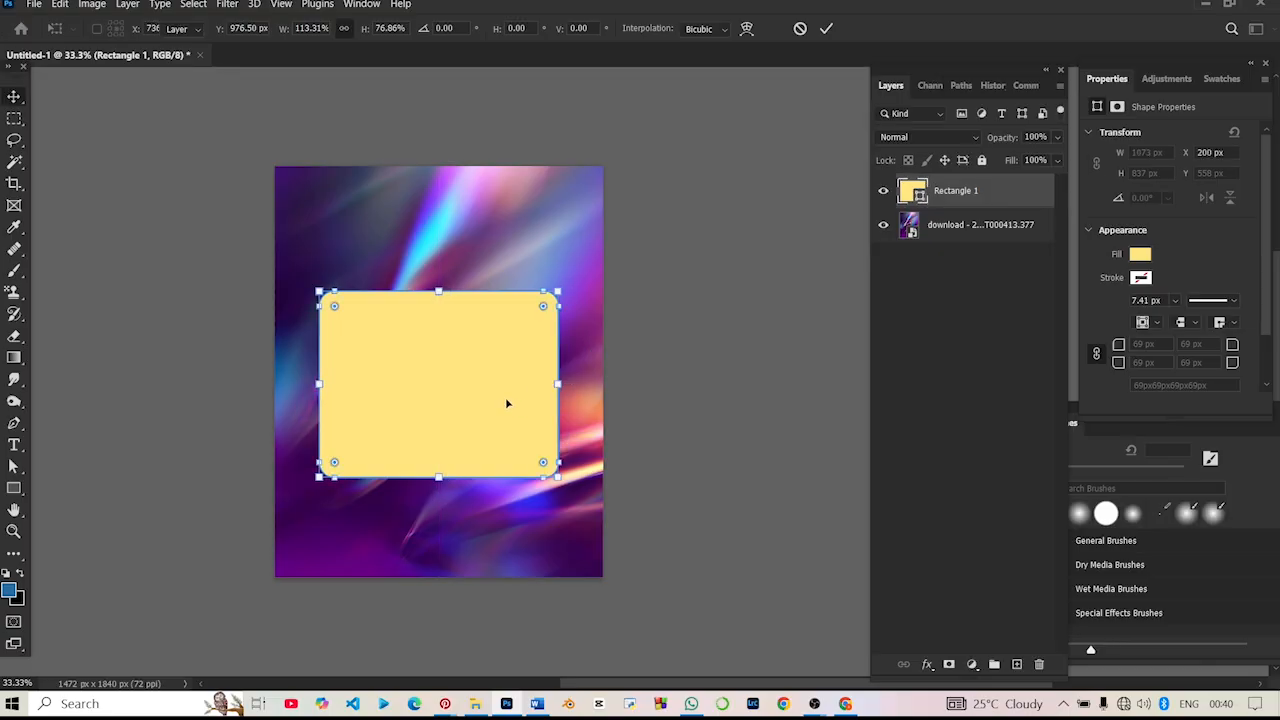
- Duplicate the yellow rounded rectangle and resize the copy to about 842 px wide and 477 px high inside the original
key(ctrl+j)
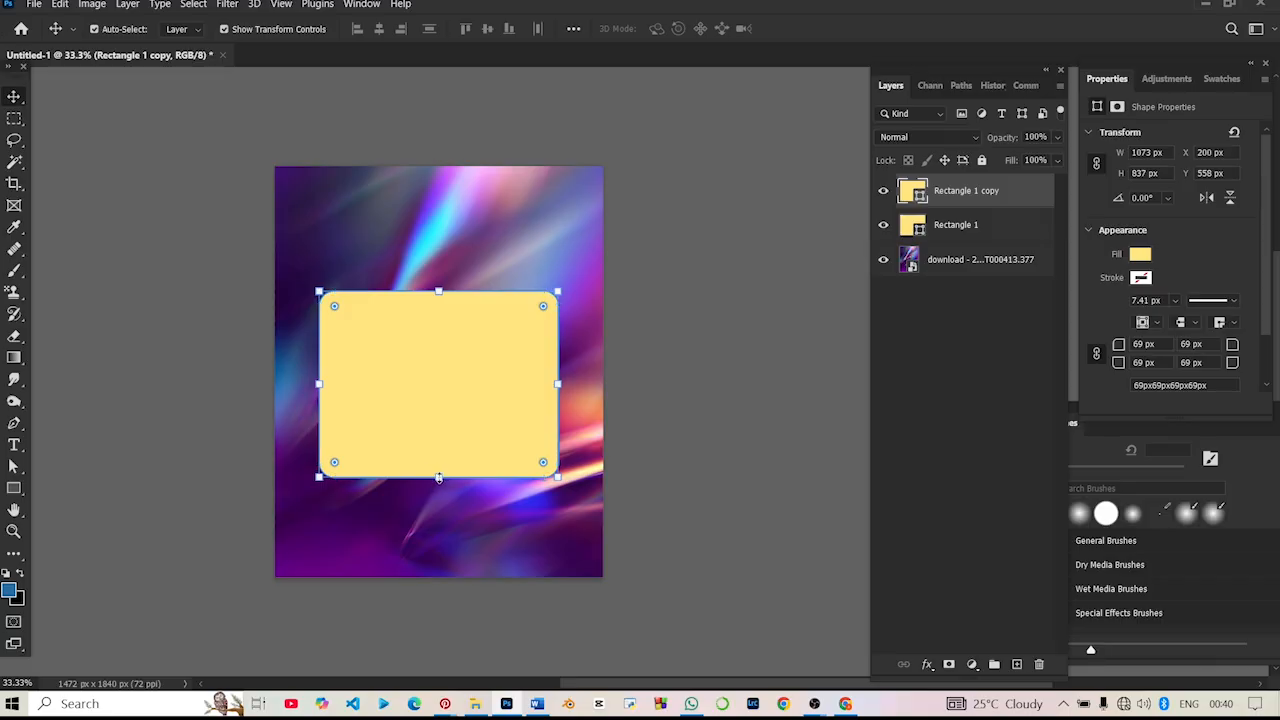
key(ctrl+t)
drag(442, 477, 448, 405)
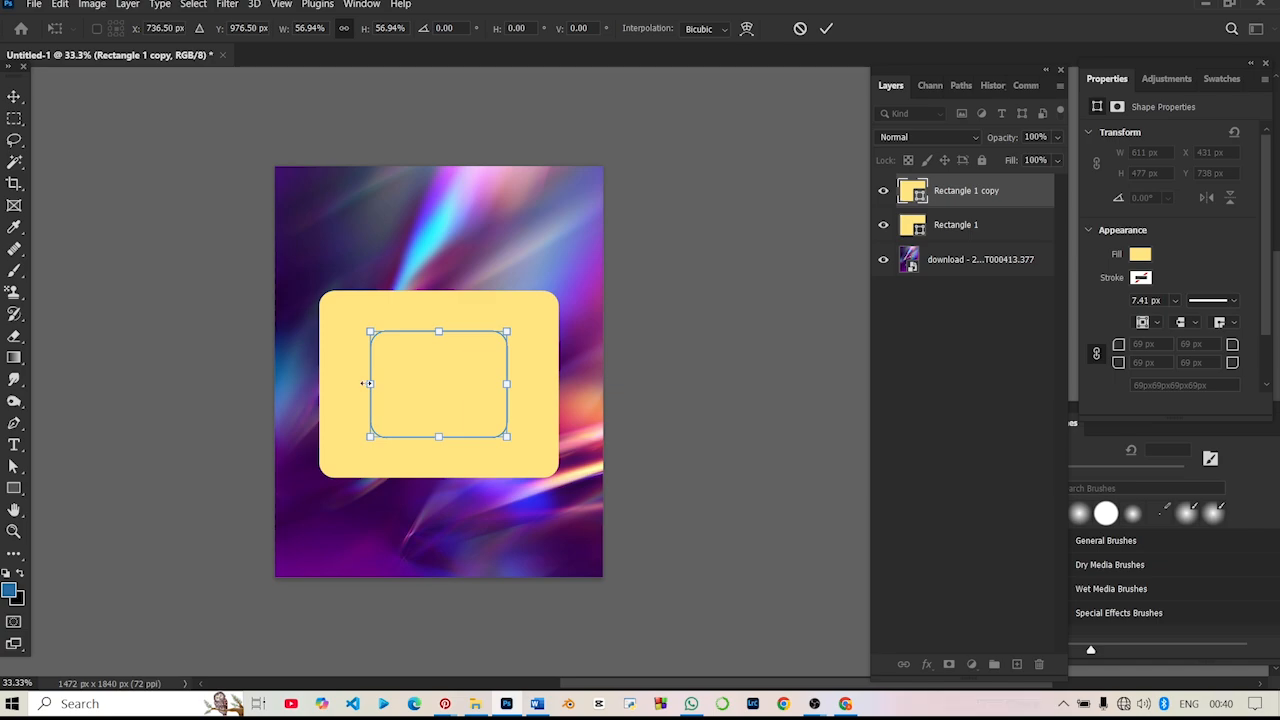
drag(367, 383, 338, 383)
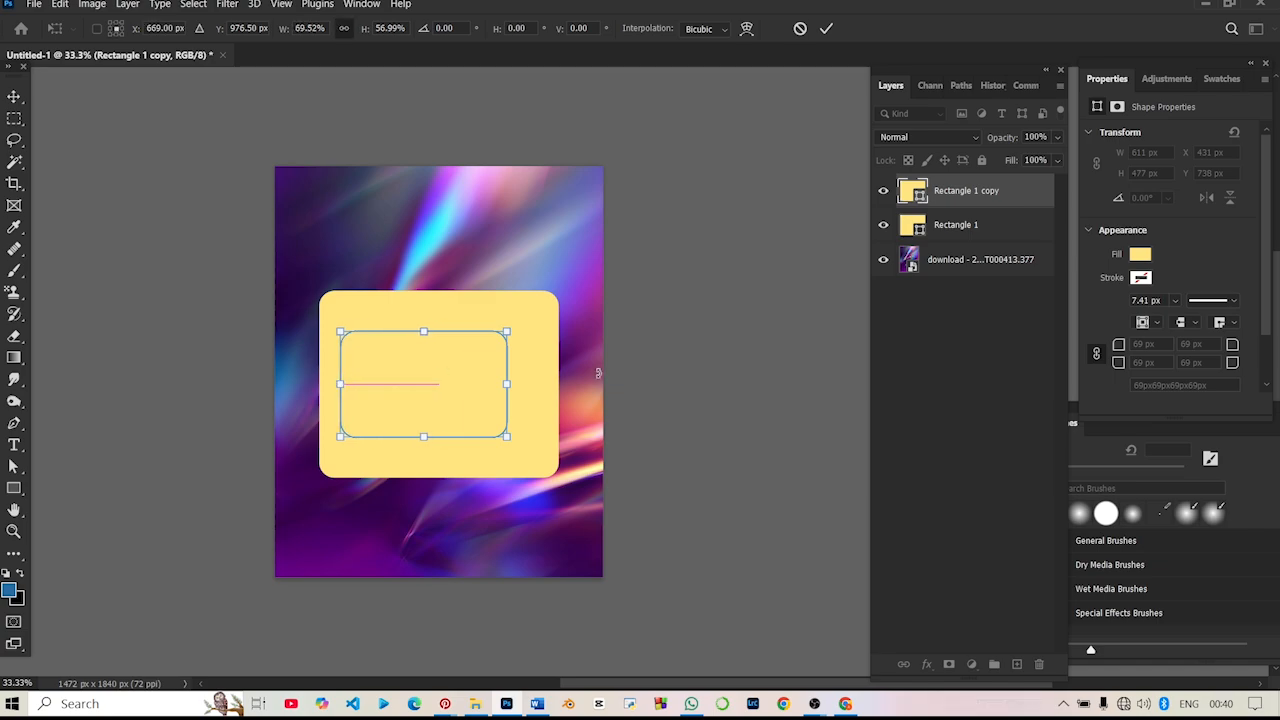
drag(507, 383, 532, 383)
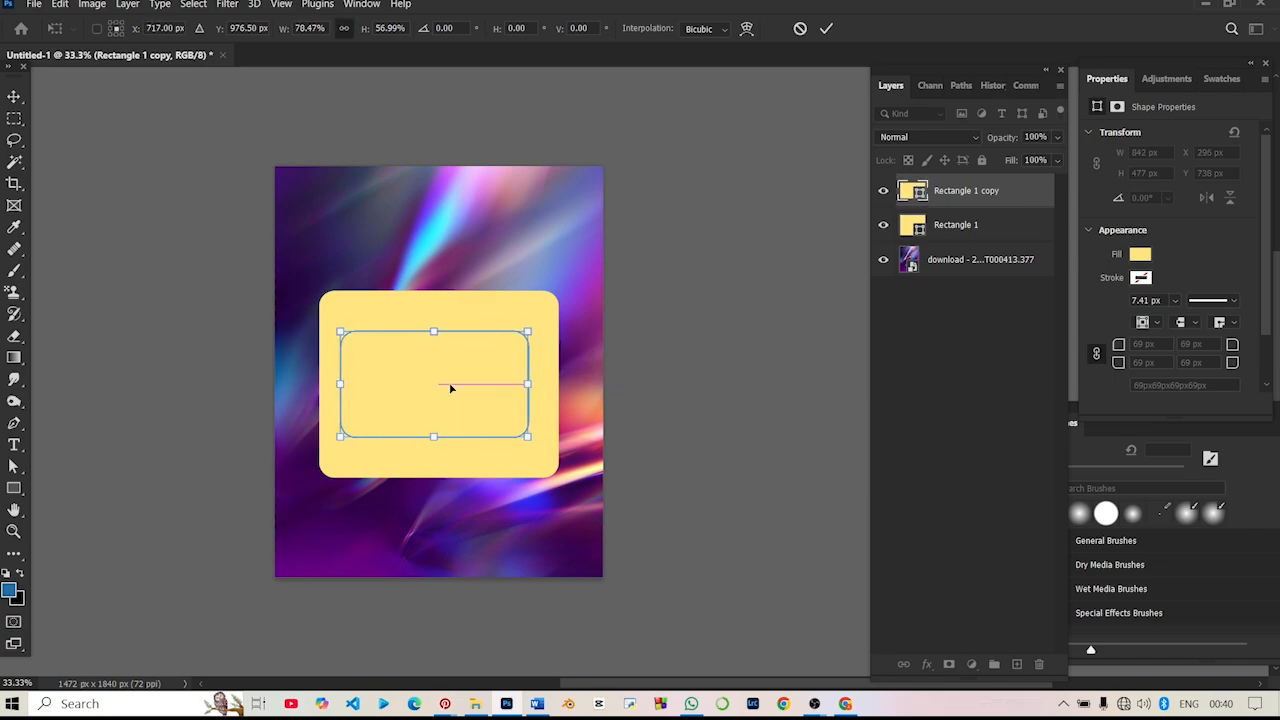
- Move the smaller rectangle to about X 315 px, Y 792 px and fill it with black
drag(453, 392, 454, 402)
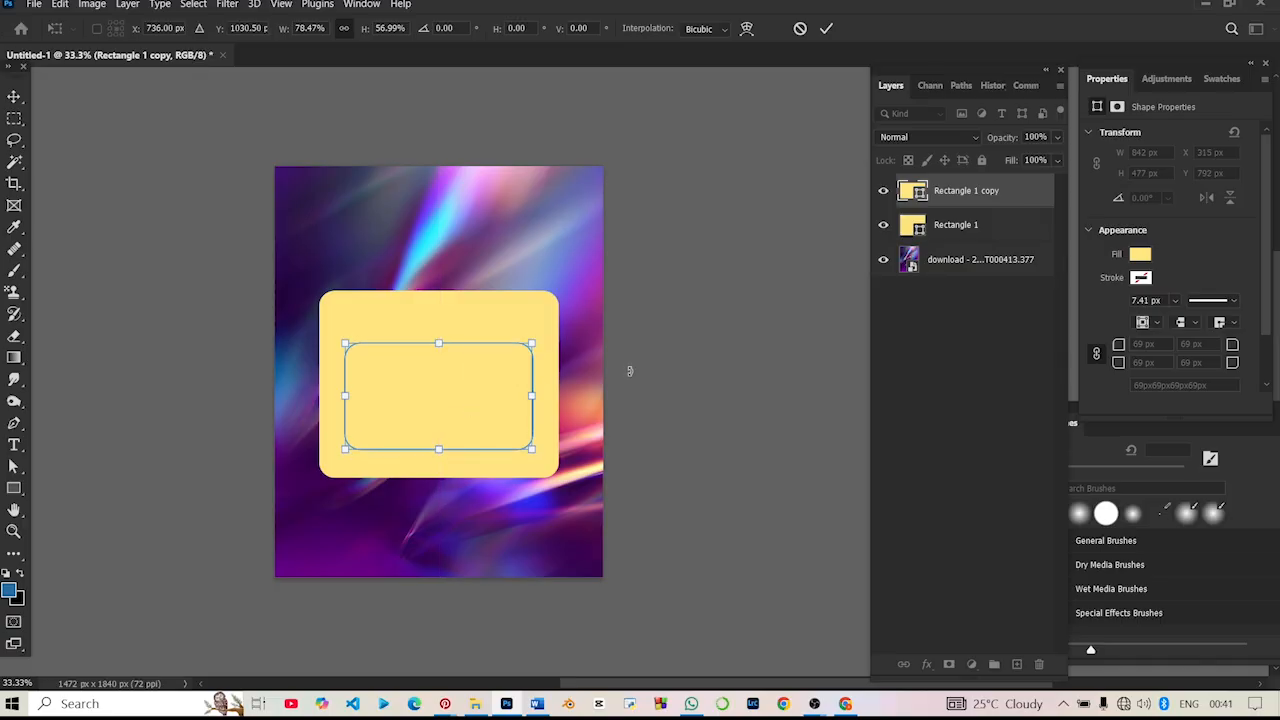
key(Return)
click(1141, 278)
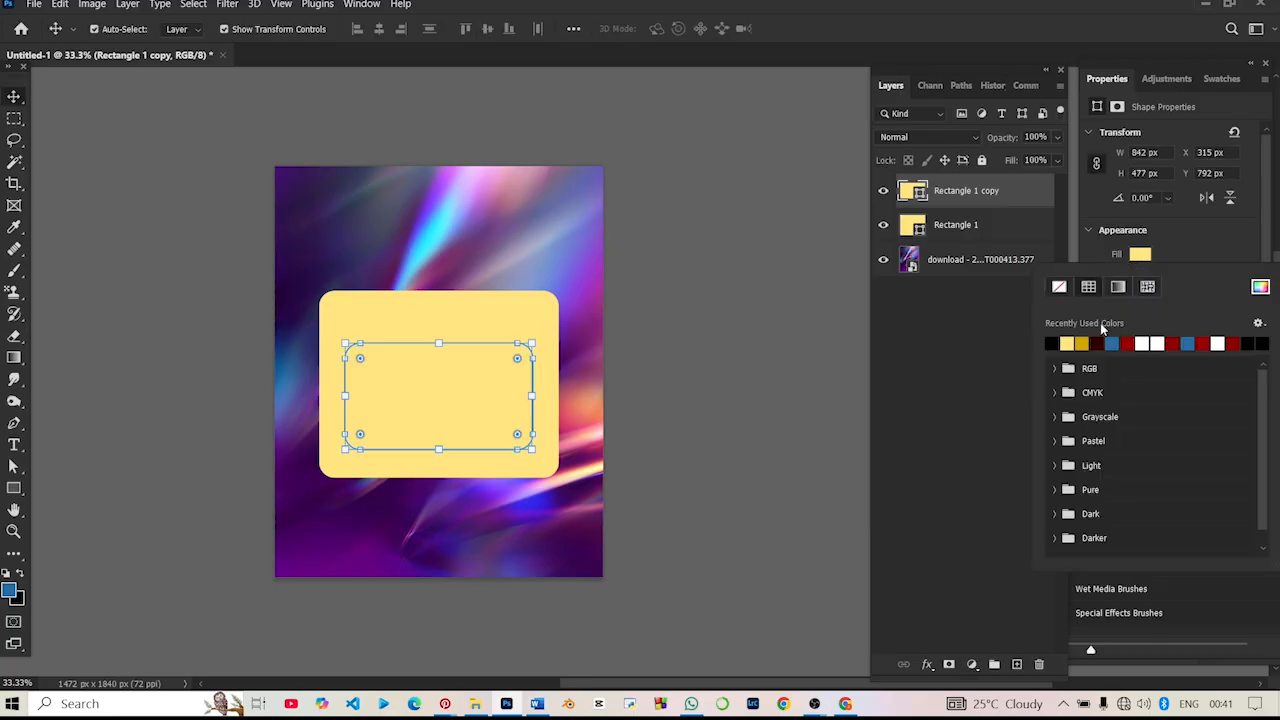
click(1051, 343)
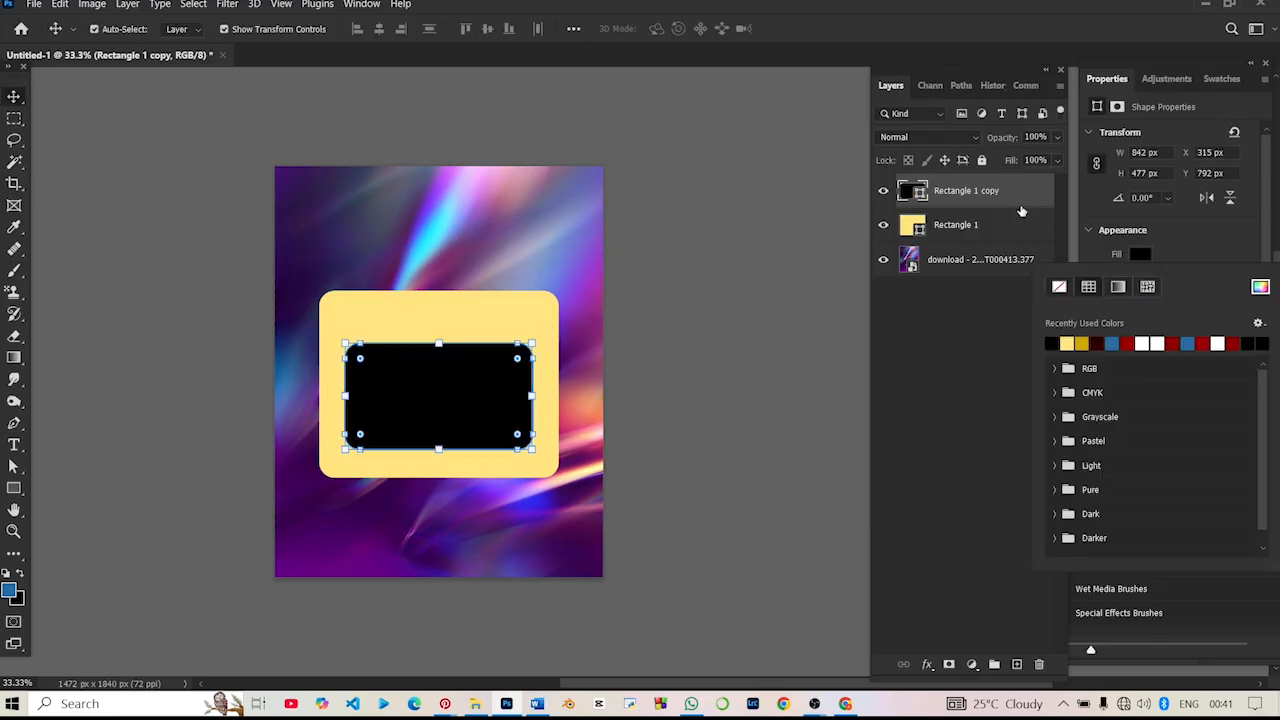
click(996, 231)
right_click(996, 228)
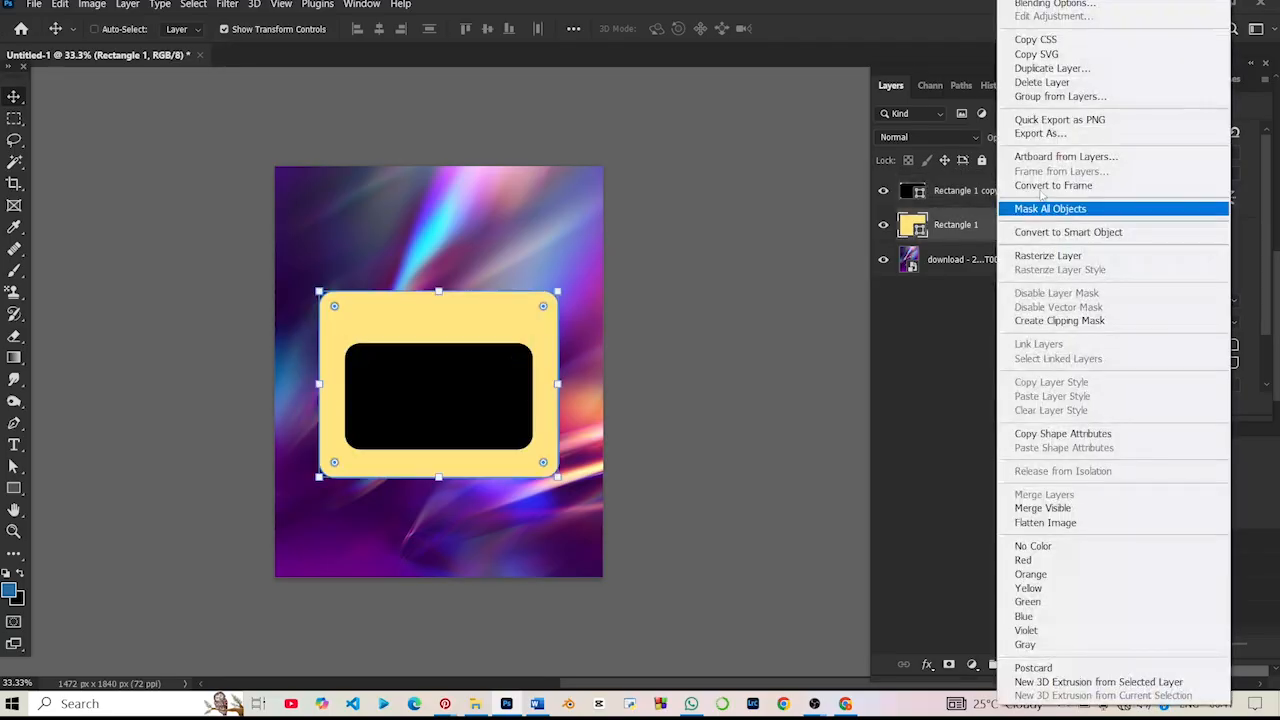
right_click(963, 198)
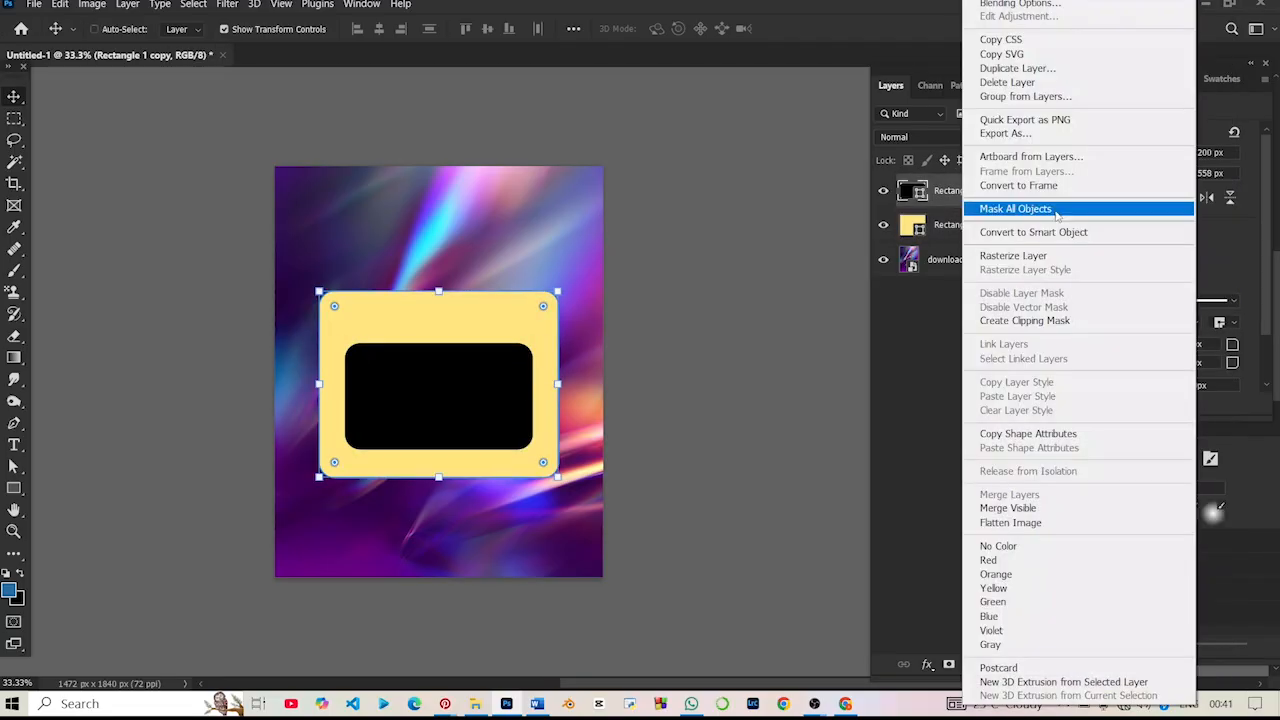
right_click(948, 235)
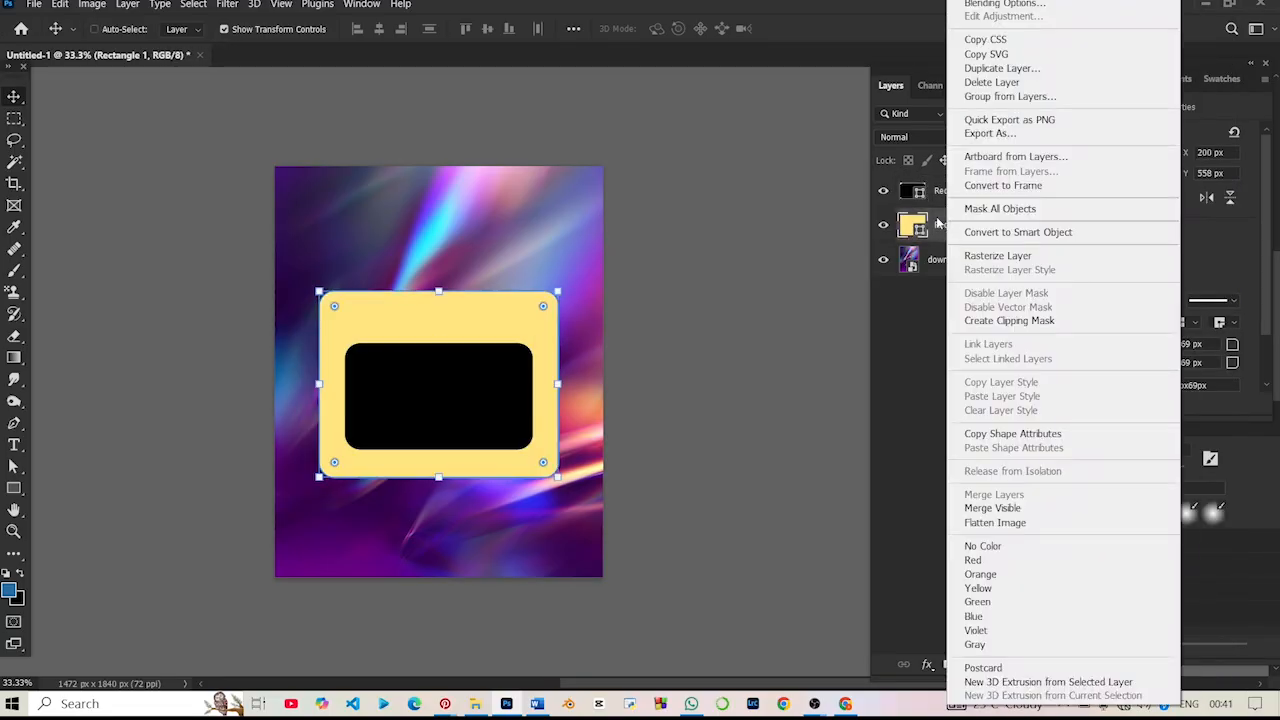
right_click(920, 197)
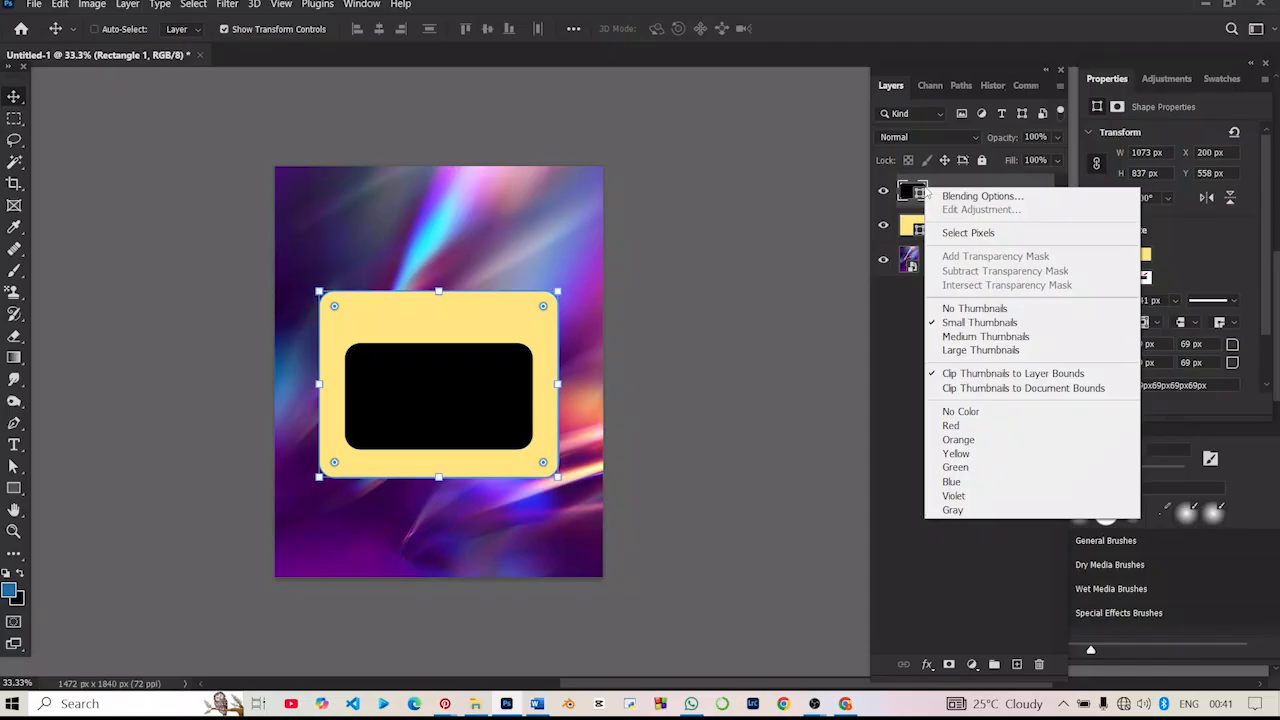
right_click(964, 205)
right_click(967, 218)
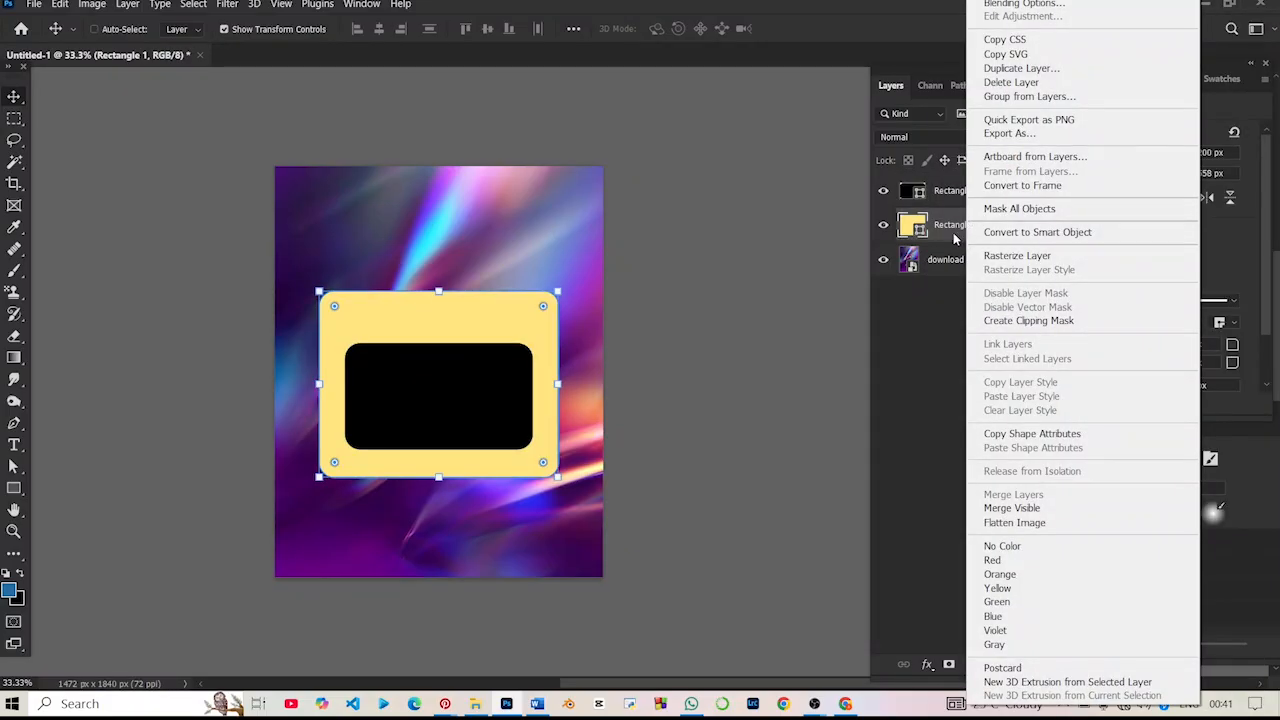
- Convert the yellow and black rectangle layers together into one smart object
click(955, 236)
ctrl+click(961, 204)
right_click(982, 215)
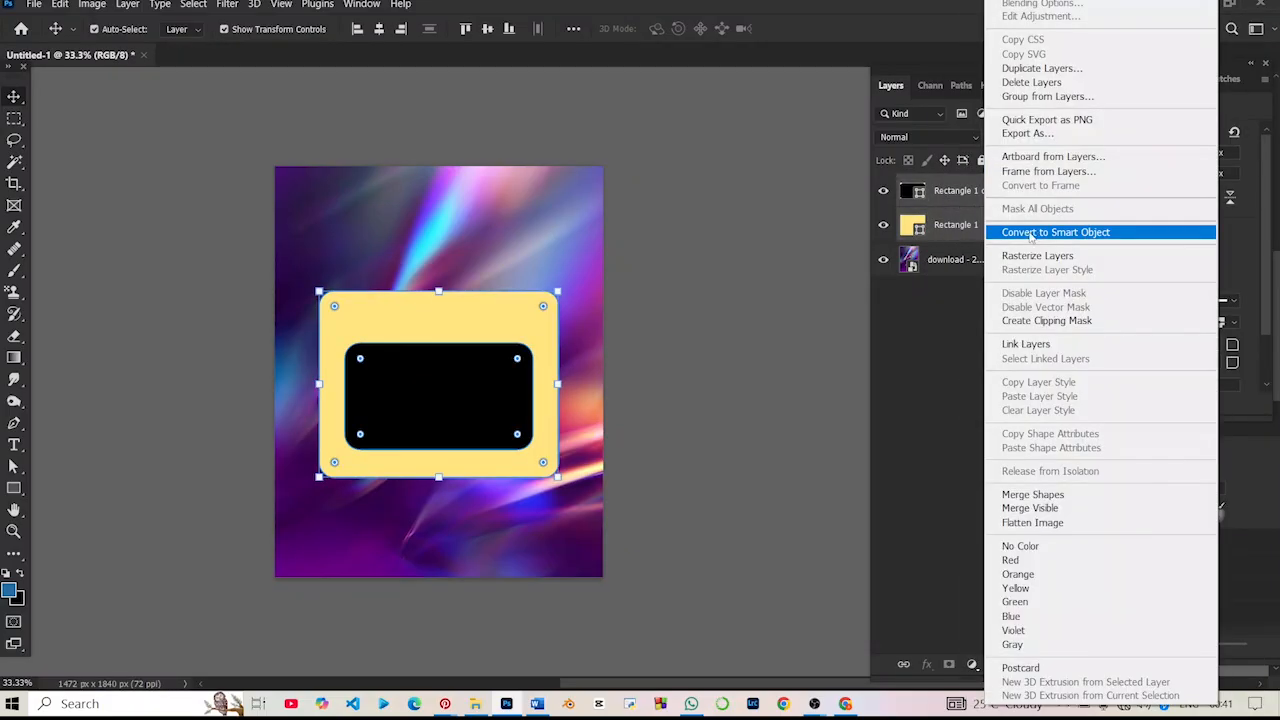
click(1043, 243)
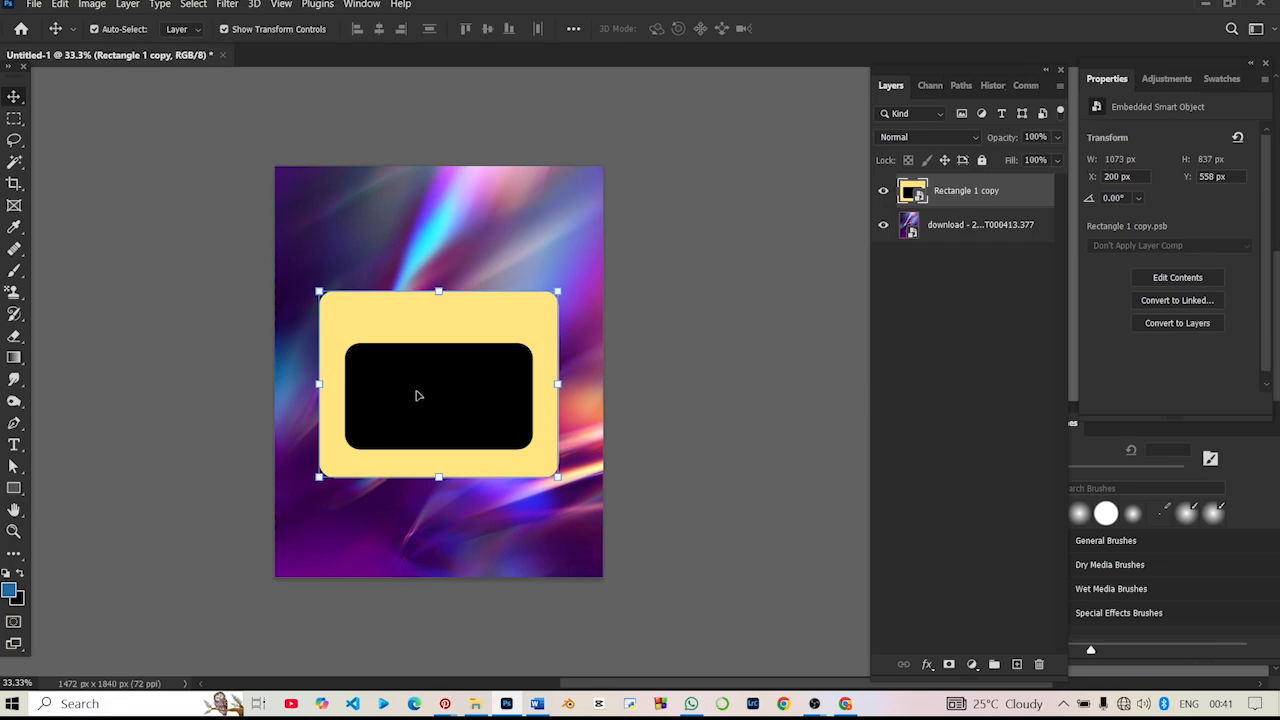
- Select the yellow area with the Magic Wand and add a layer mask from it to cut out the black window
click(14, 161)
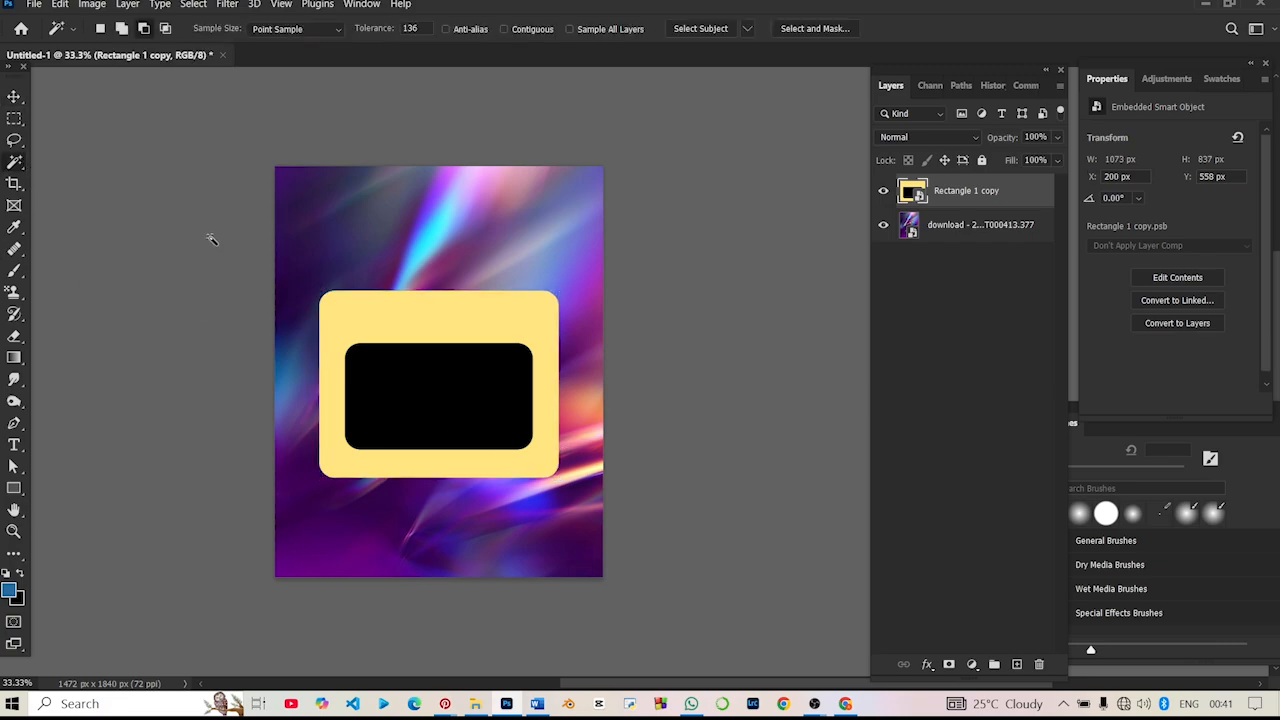
click(365, 332)
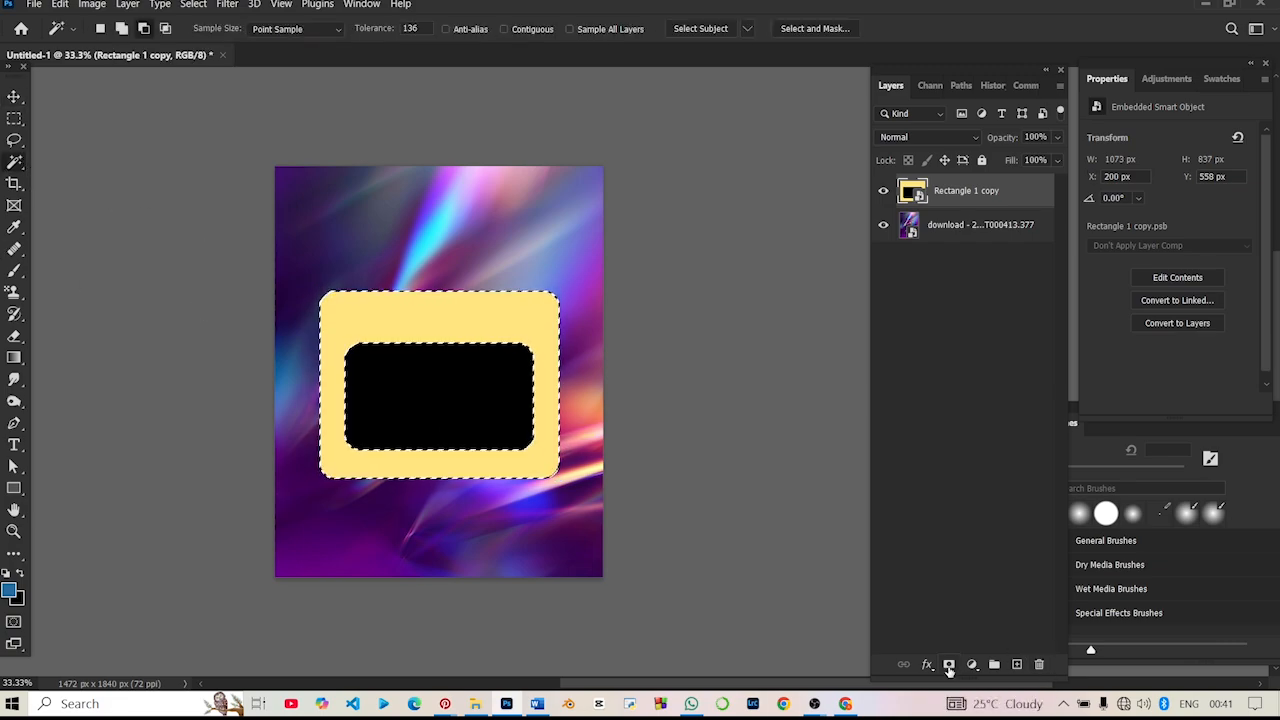
click(949, 664)
click(14, 96)
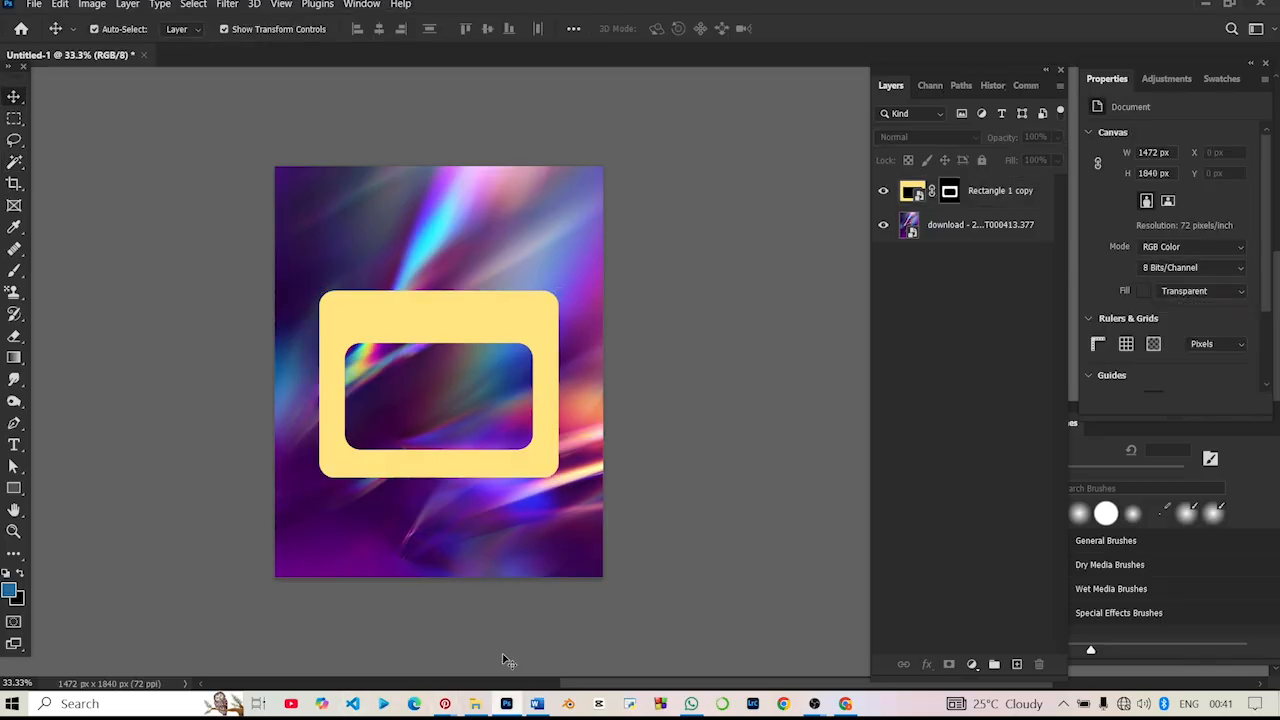
- Place the image "Lens flare ottici di qualità per Photoshop — Flarescape.jpeg" from the Downloads folder into the design
mouse_move(478, 705)
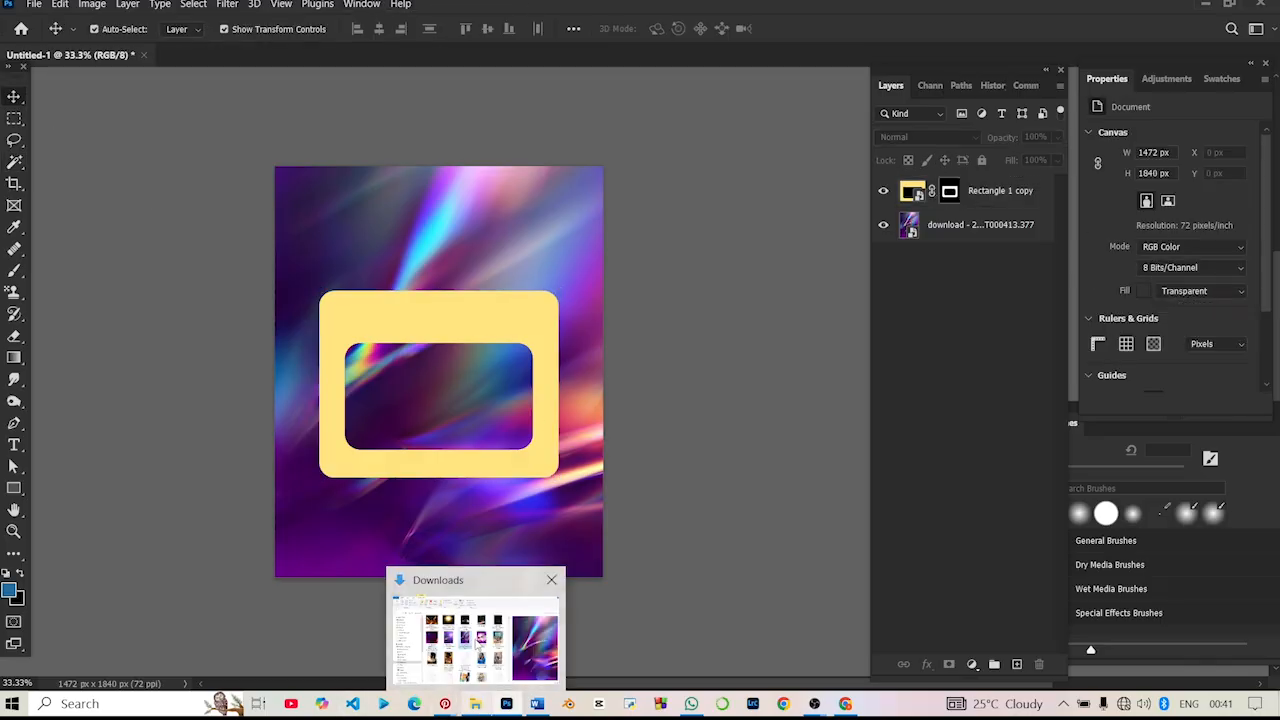
click(478, 628)
click(441, 205)
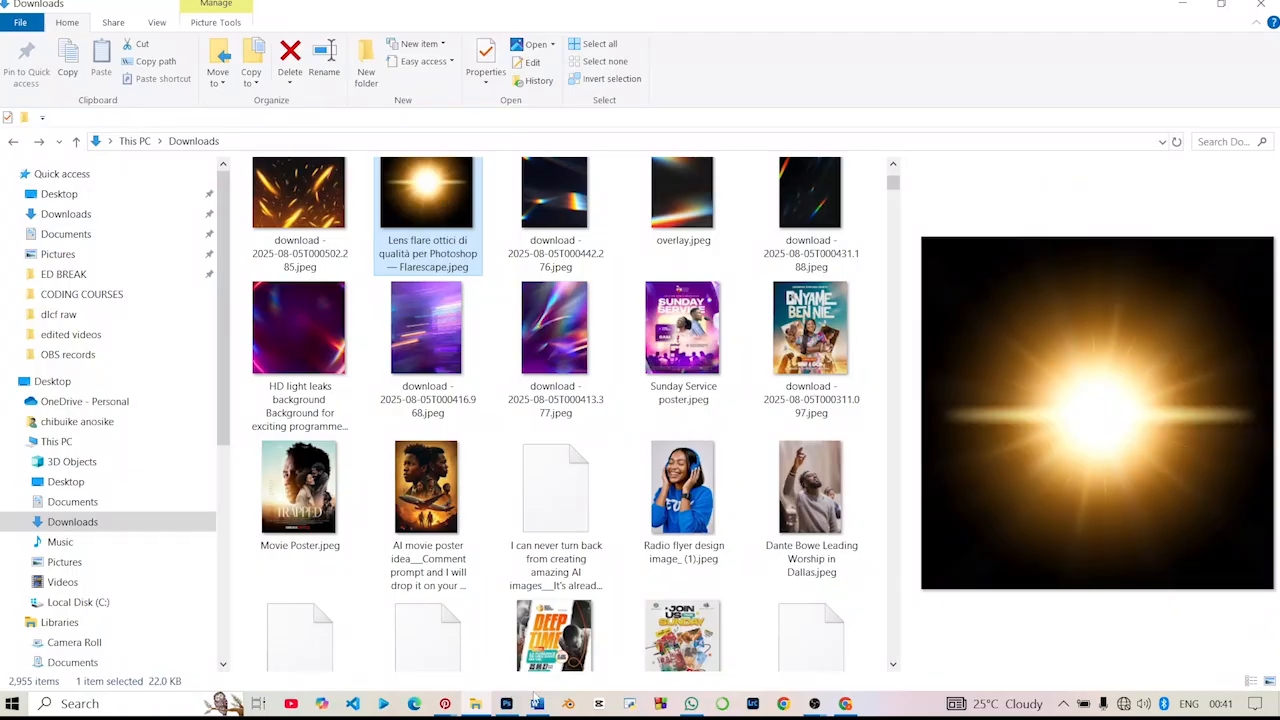
click(537, 700)
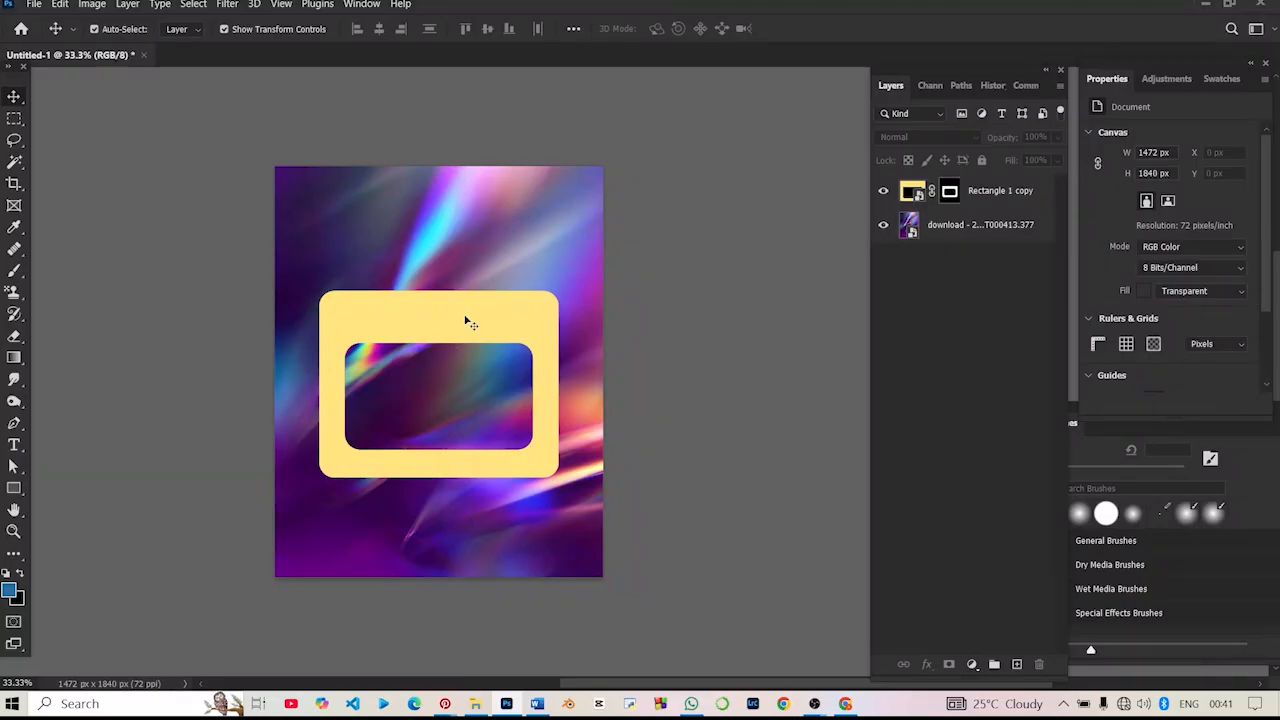
drag(468, 322, 466, 296)
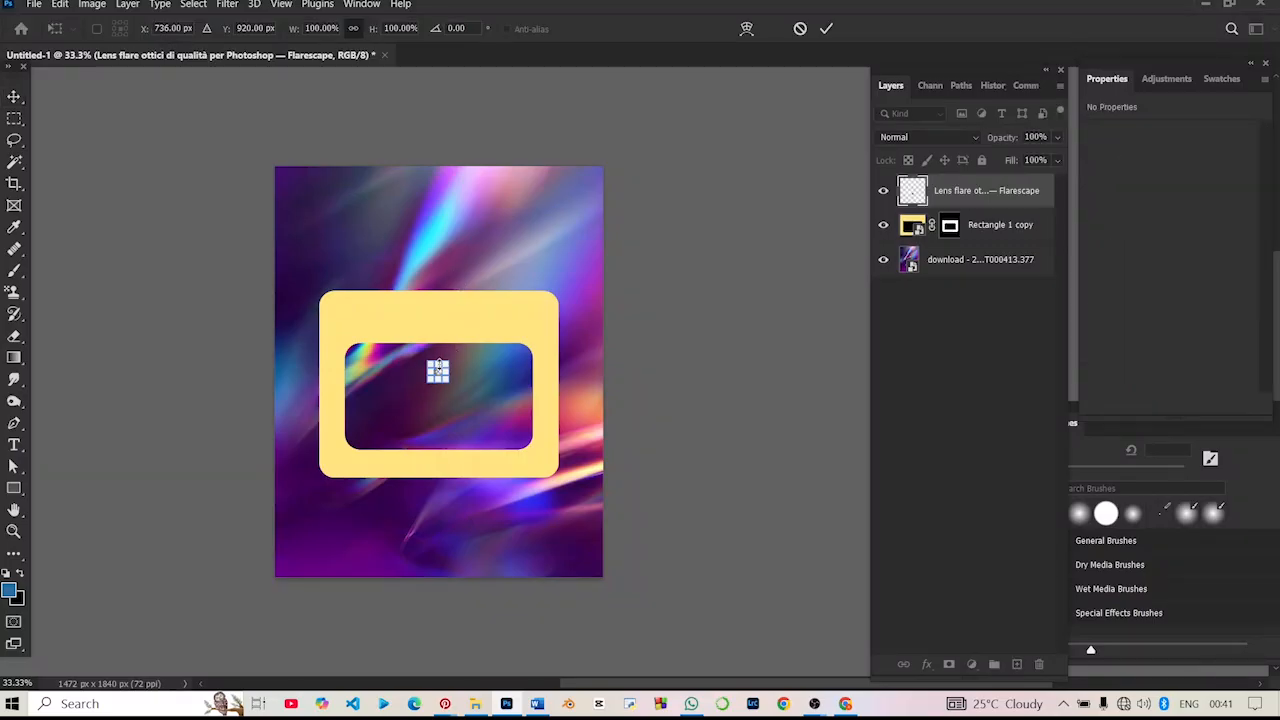
- Scale the lens flare to about 1038 x 1038 px and position it over the yellow frame's upper-left corner
drag(438, 362, 411, 150)
drag(451, 271, 391, 323)
key(Return)
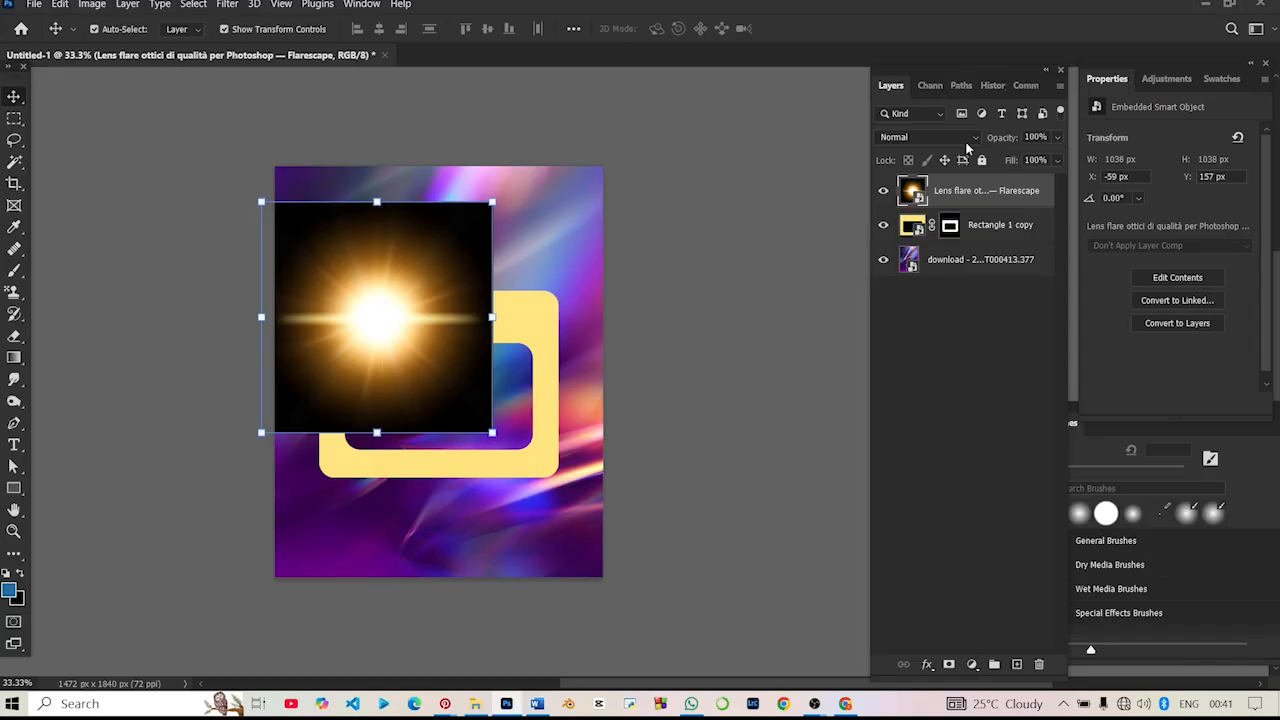
- Try Color Dodge on the lens flare layer and settle on the Screen blend mode
click(966, 138)
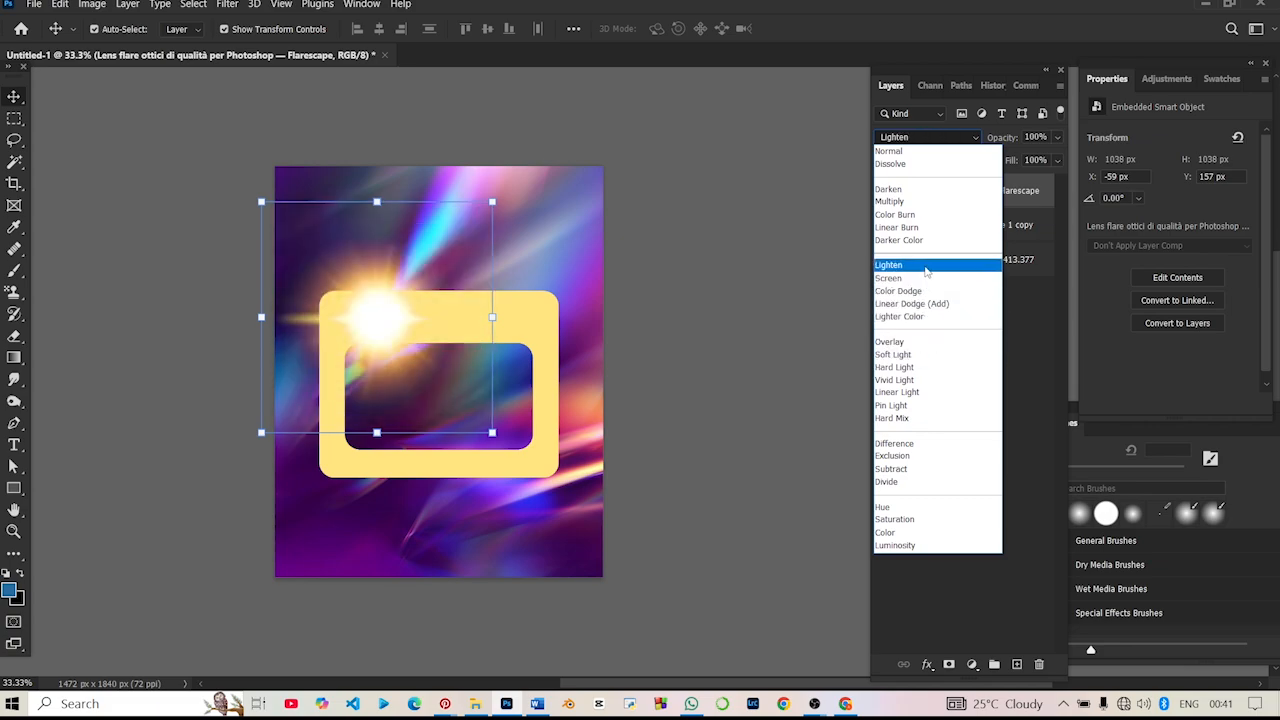
click(921, 290)
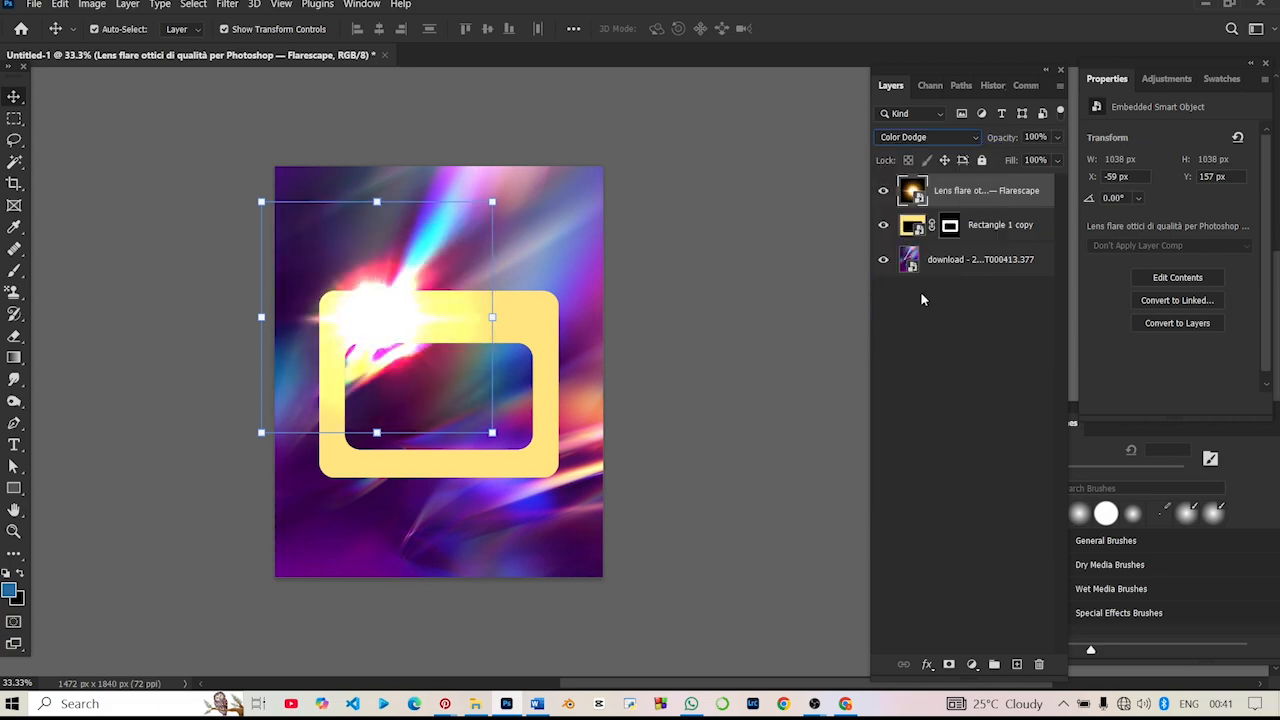
click(902, 139)
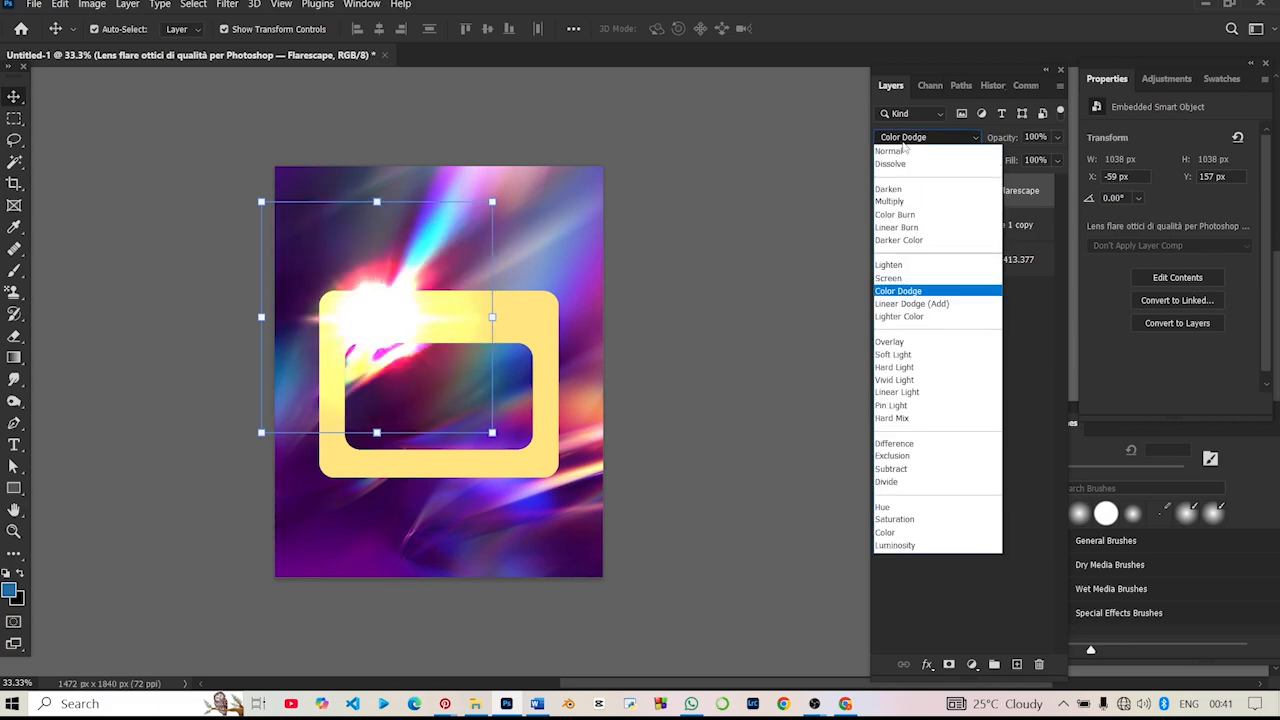
click(932, 290)
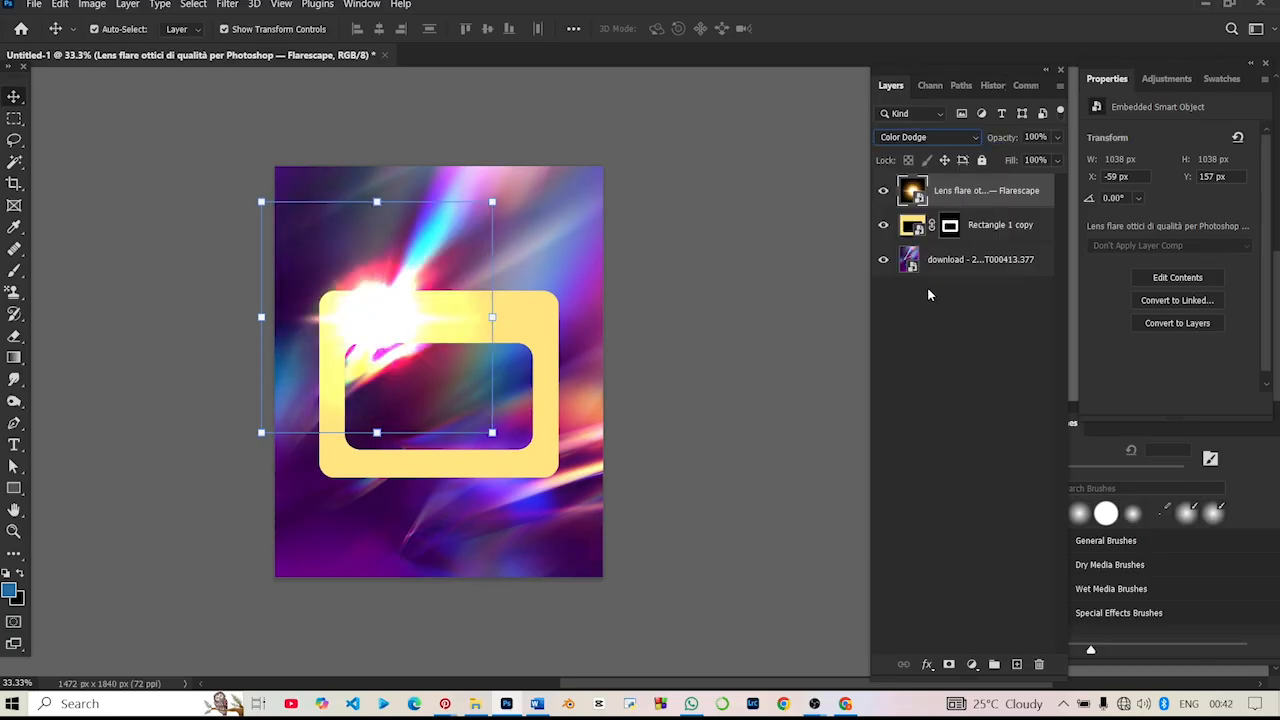
click(940, 140)
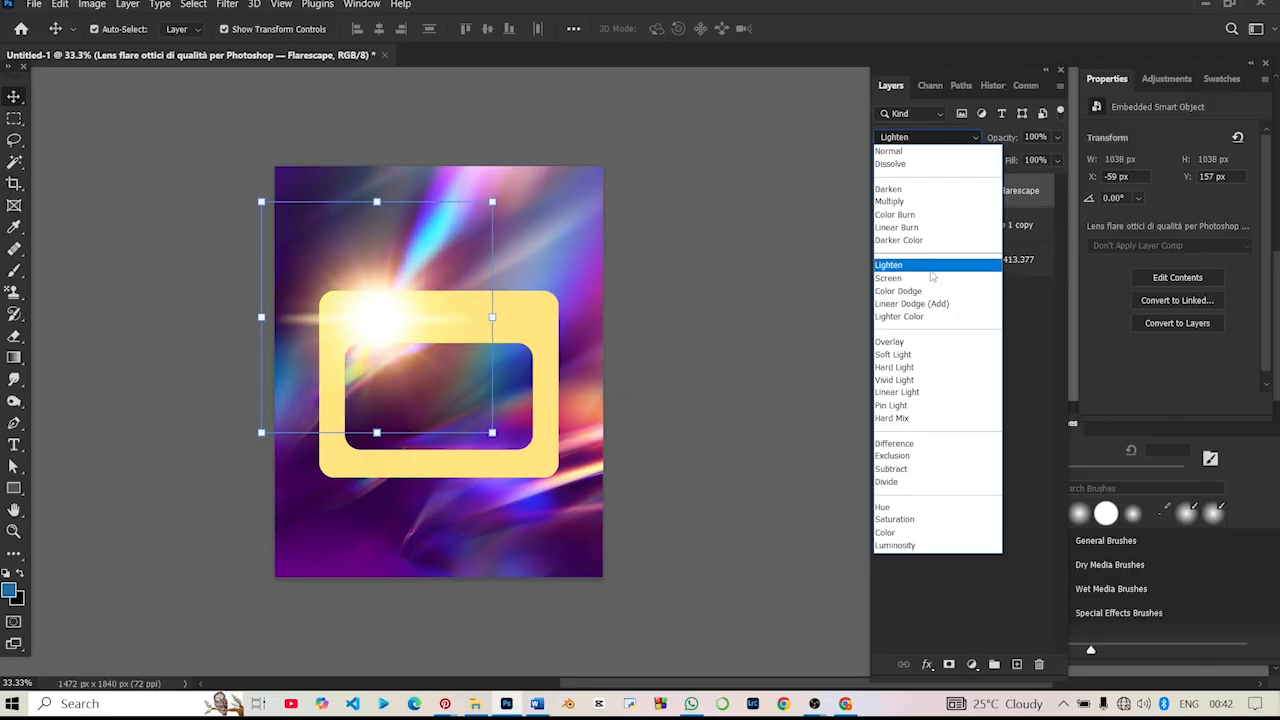
click(932, 286)
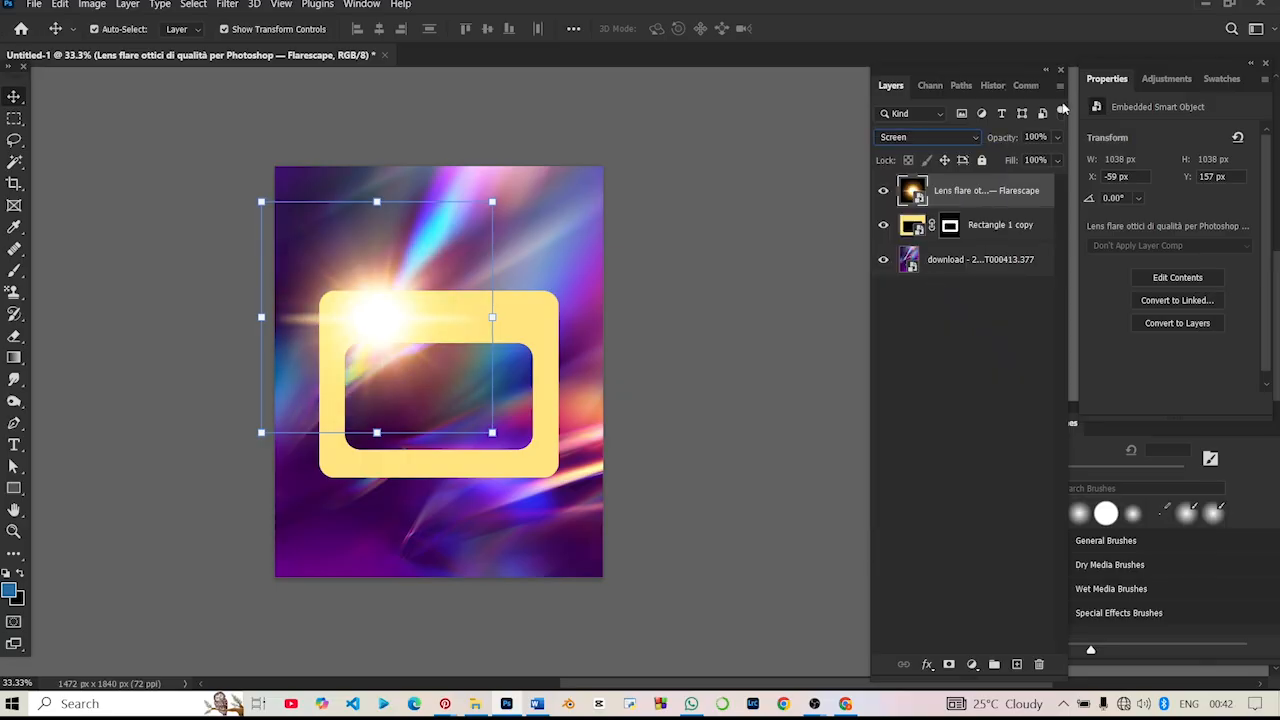
- Lower the lens flare layer's opacity to about 78% and shift the flare slightly right along the frame's top edge
drag(1003, 138, 988, 148)
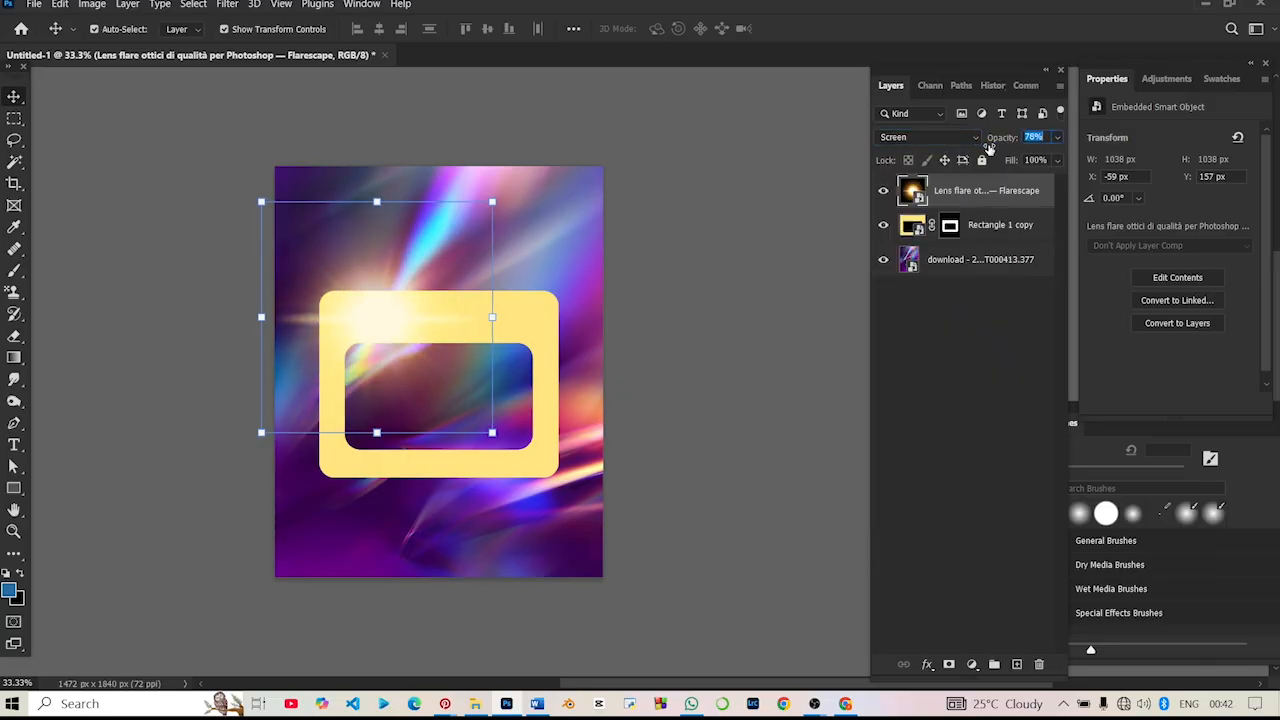
drag(414, 220, 438, 225)
click(740, 380)
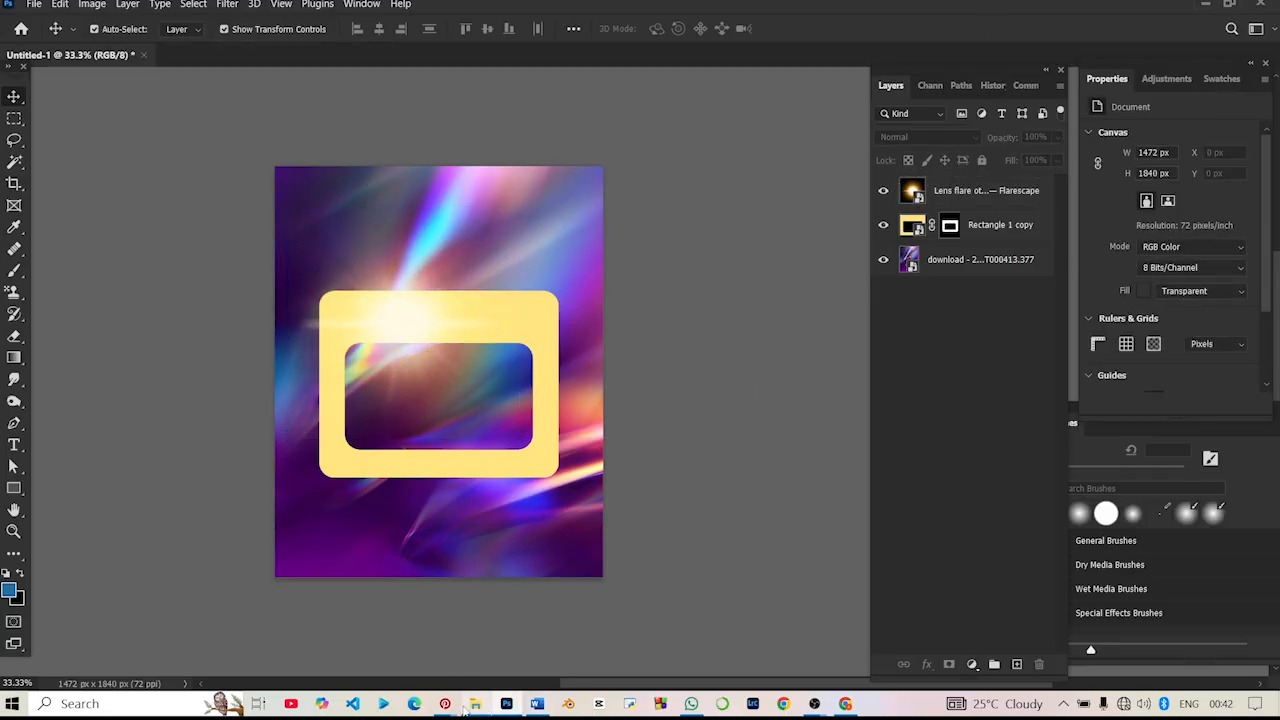
- Place the "Worship in Dallas (1)" photo of the man with a raised hand from Downloads at its original size, centred on the canvas
click(475, 703)
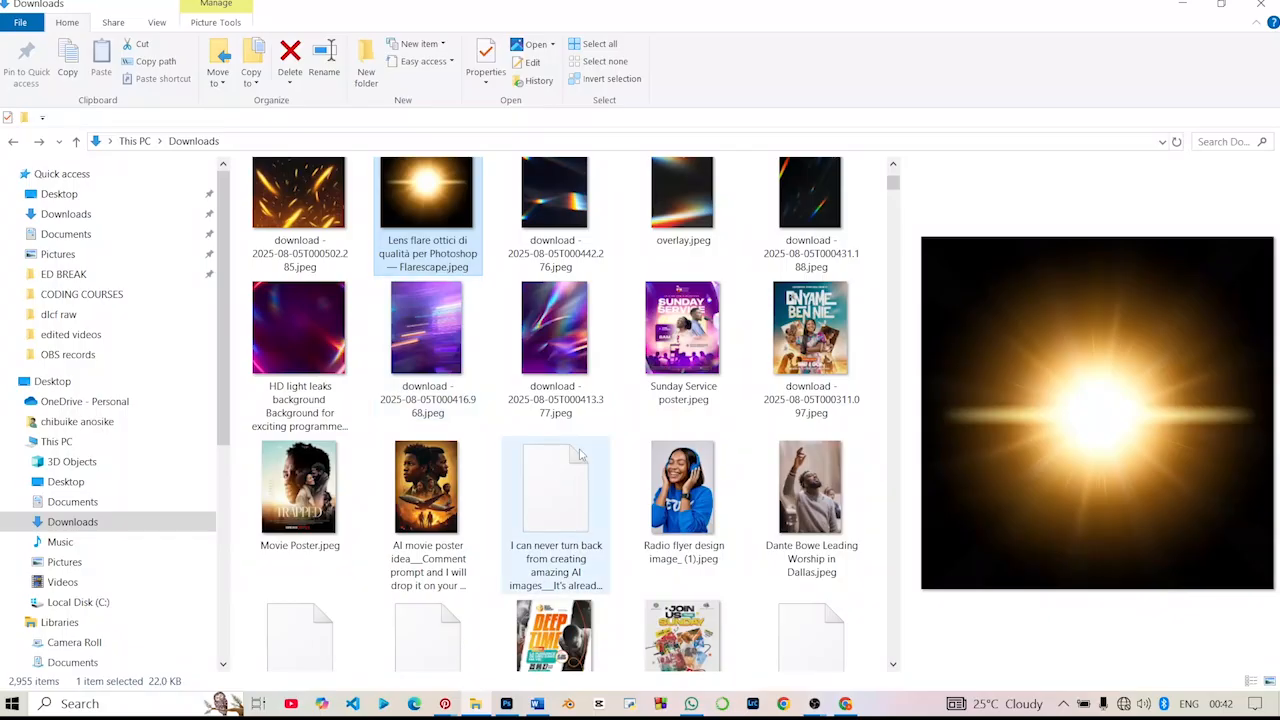
scroll(575, 447, down, 5)
scroll(575, 447, up, 1)
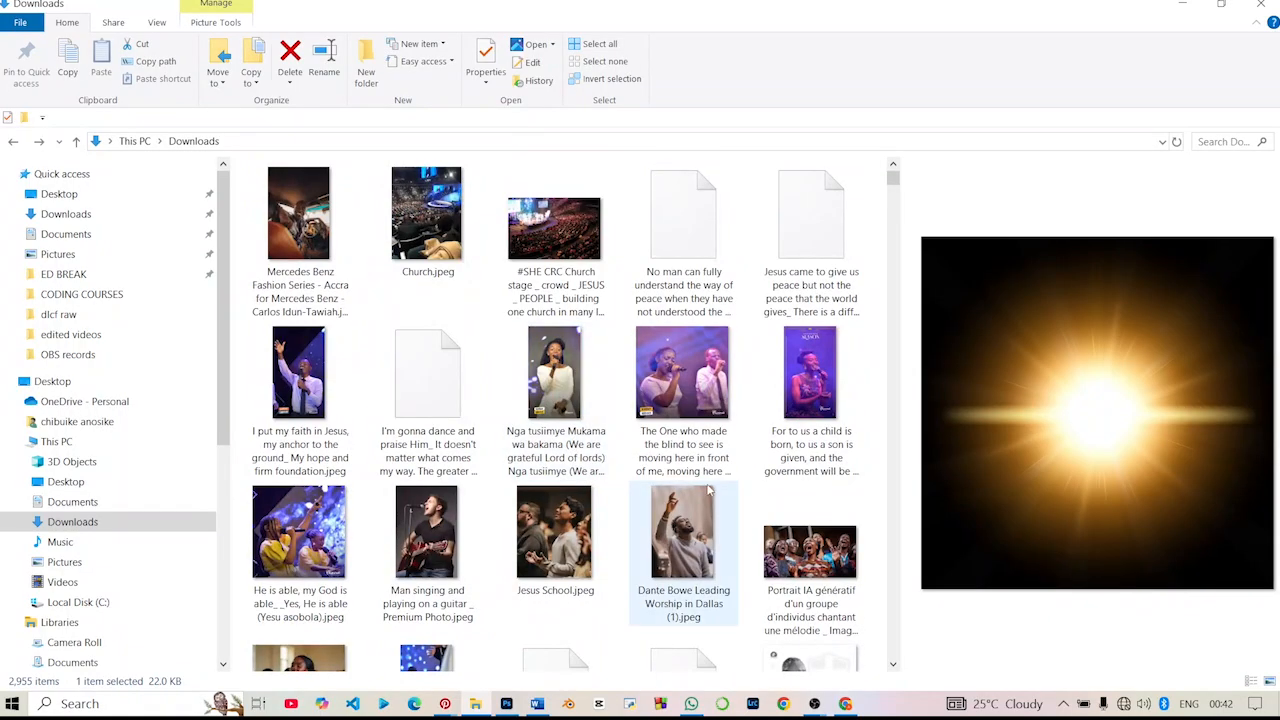
click(688, 527)
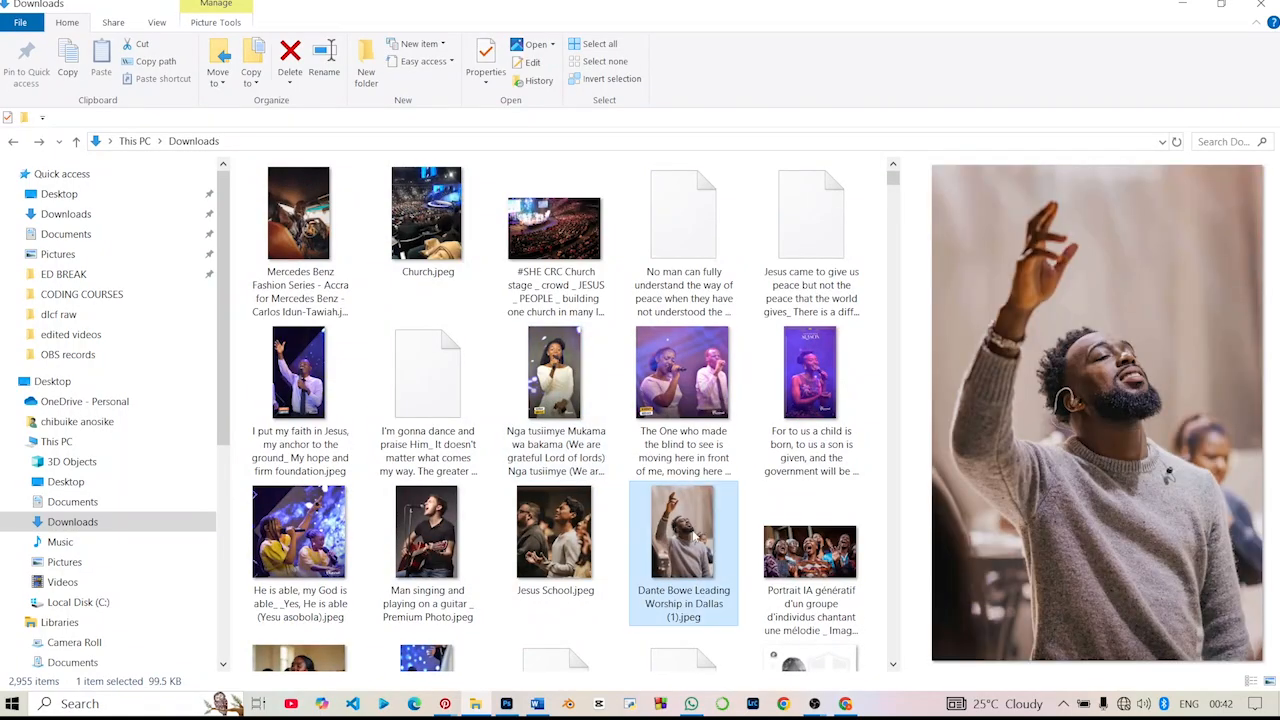
drag(706, 565, 566, 449)
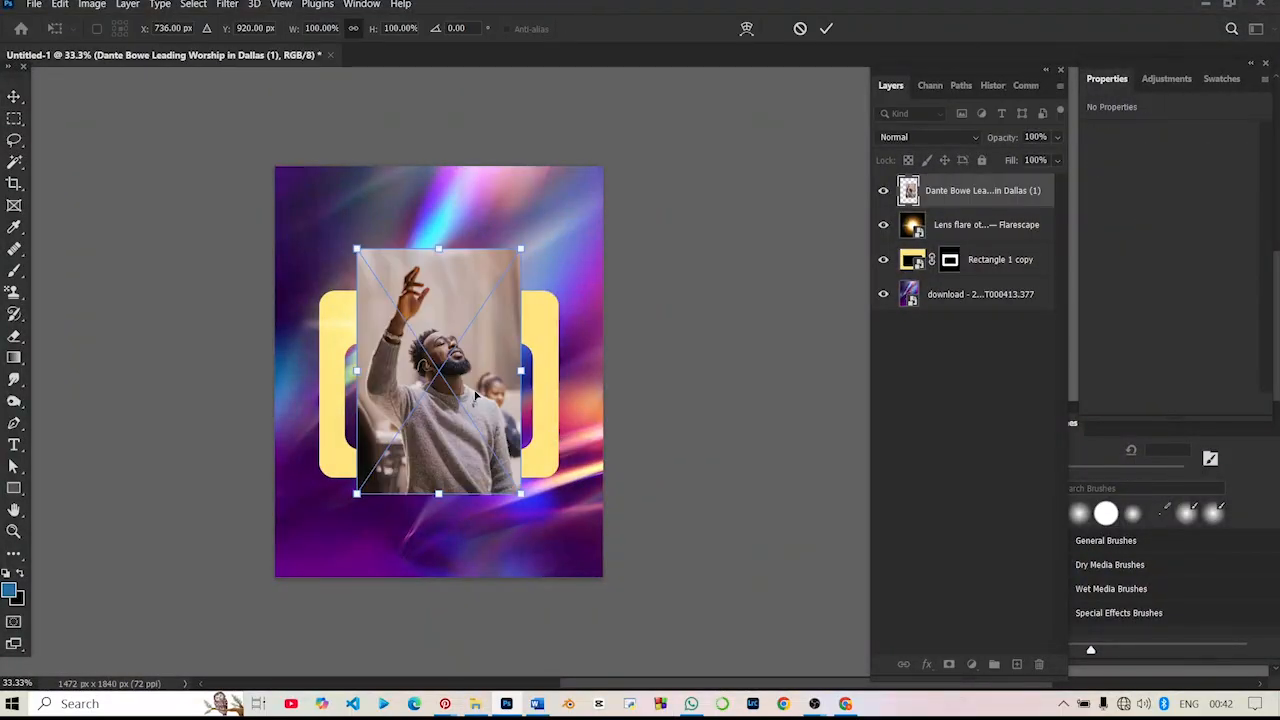
key(Return)
- Select the man as the subject of his photo and mask out the photo's background with a layer mask
click(188, 4)
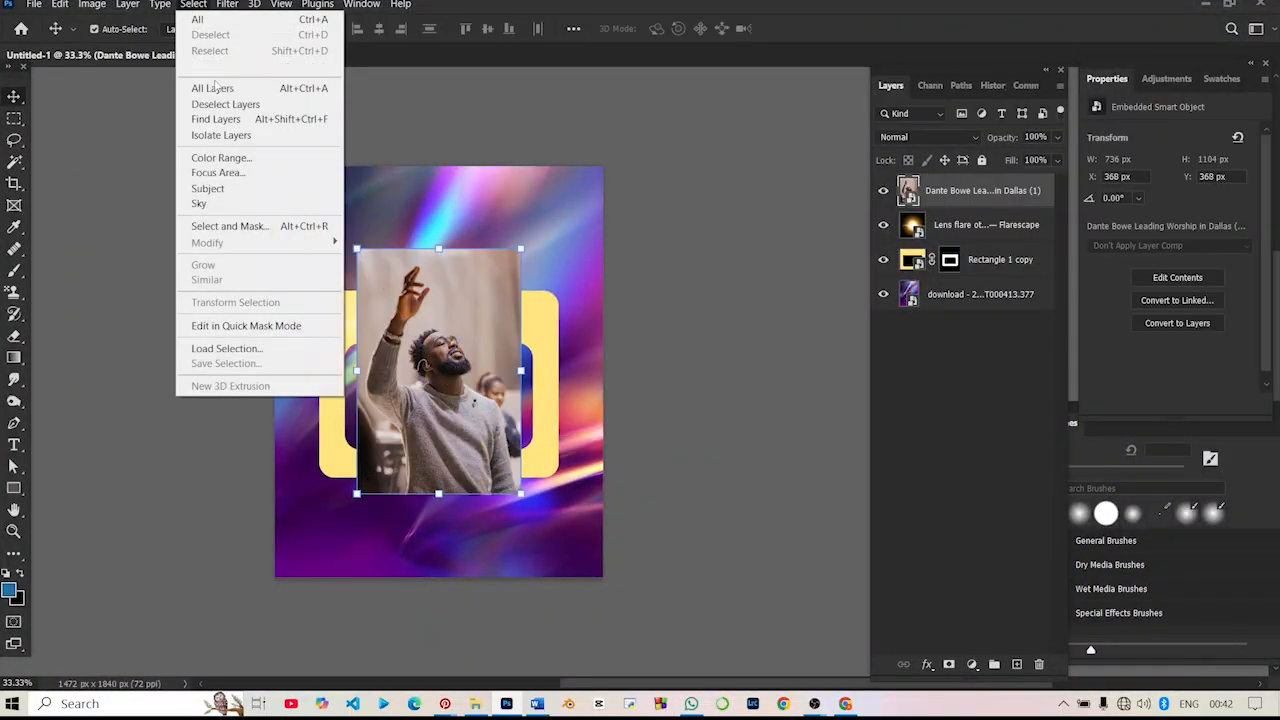
click(200, 189)
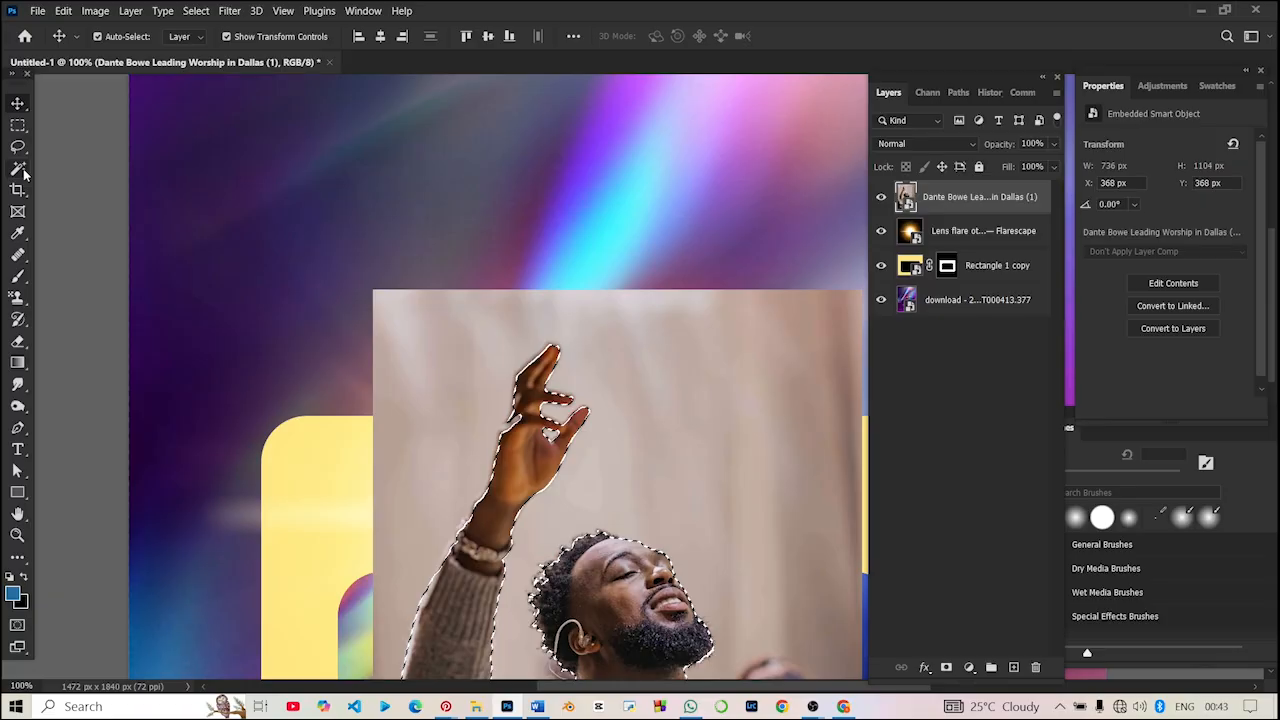
click(20, 170)
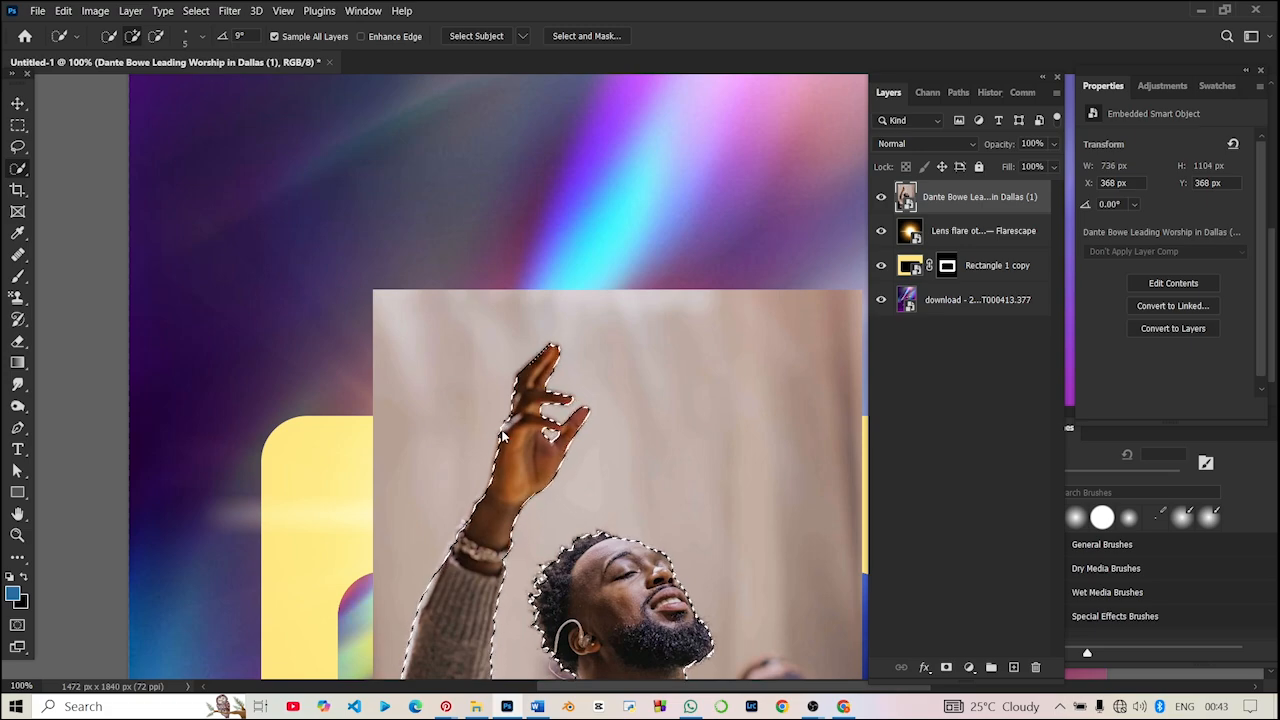
click(948, 667)
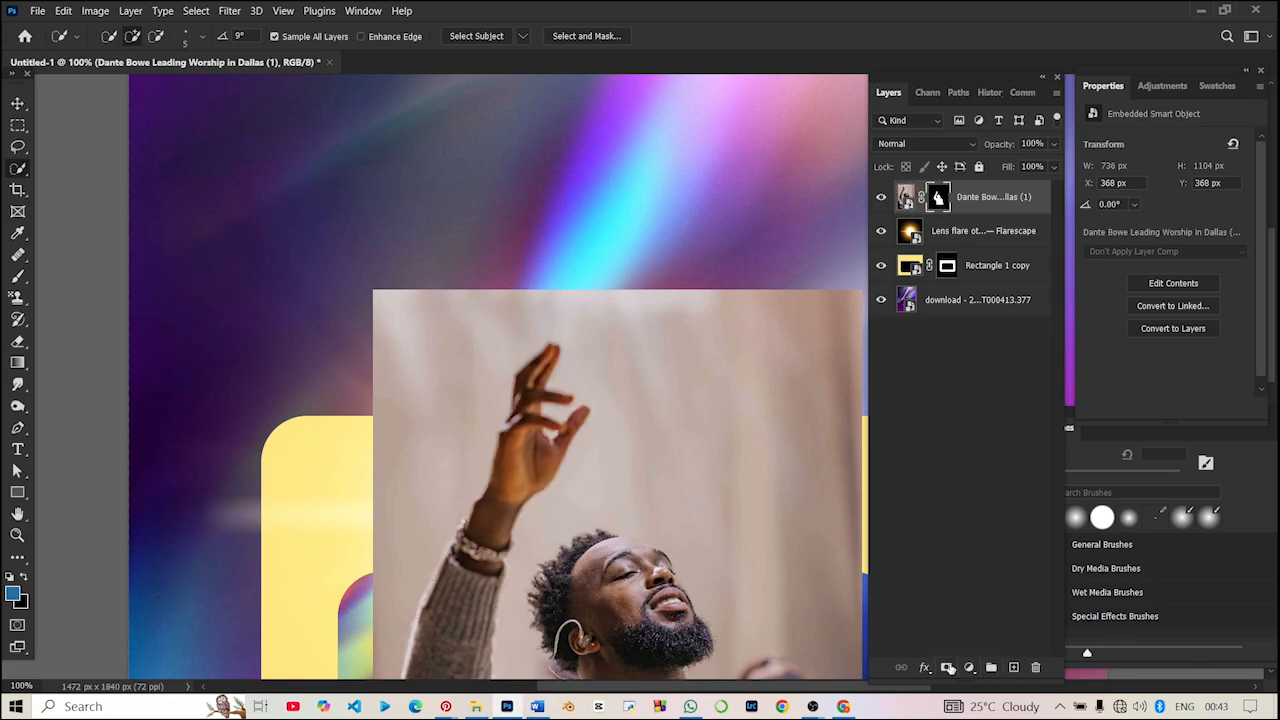
scroll(480, 452, down, 3)
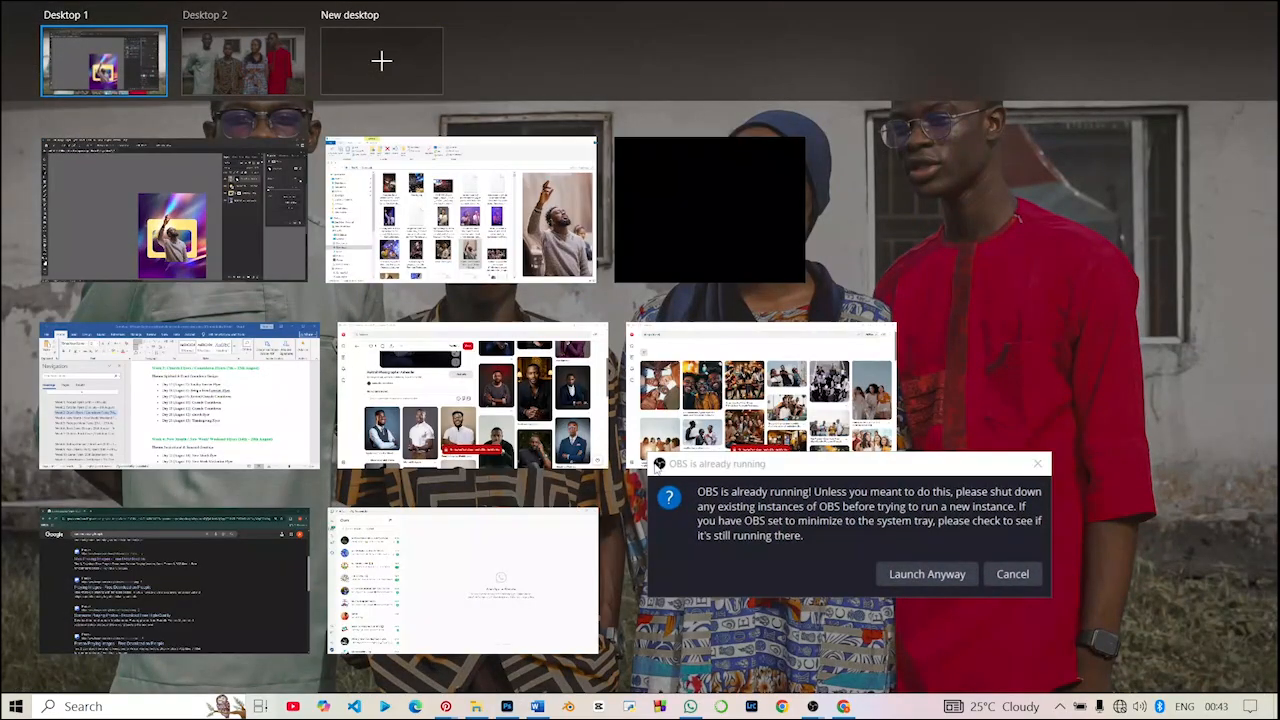
click(222, 210)
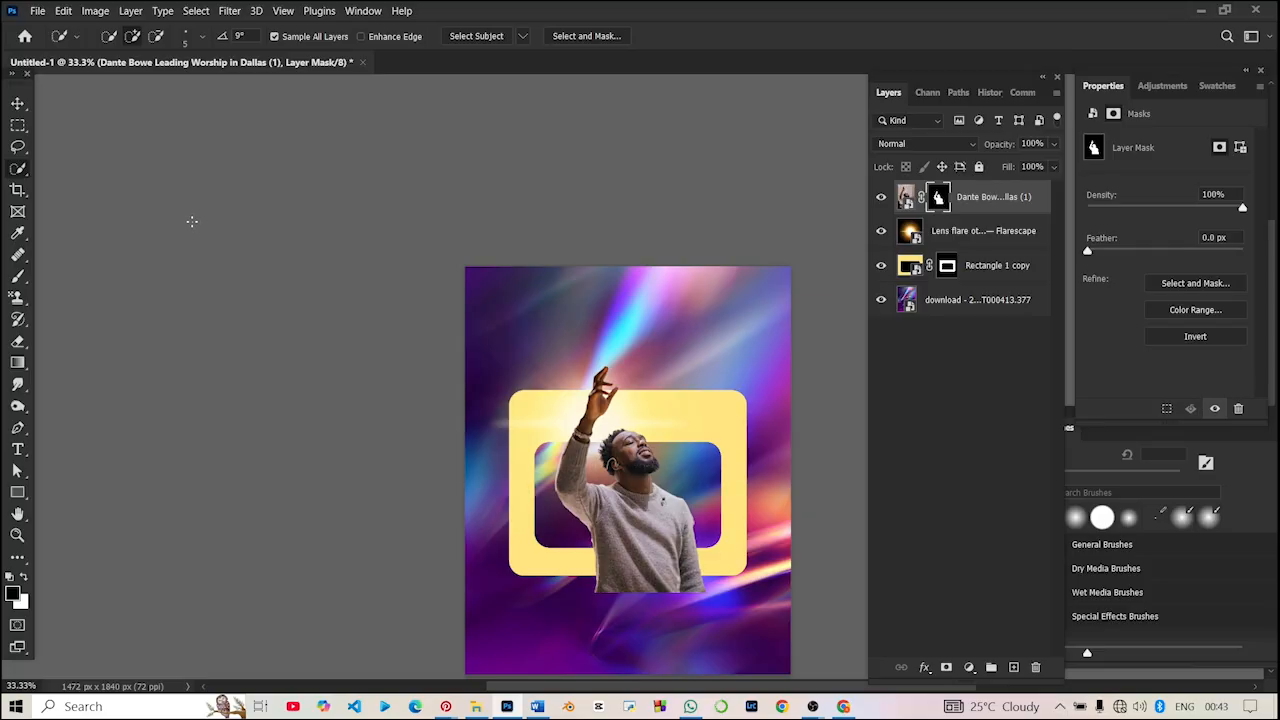
- Scale the cut-out man up to about 120% and centre him horizontally over the yellow frame, with his hand above it
click(17, 103)
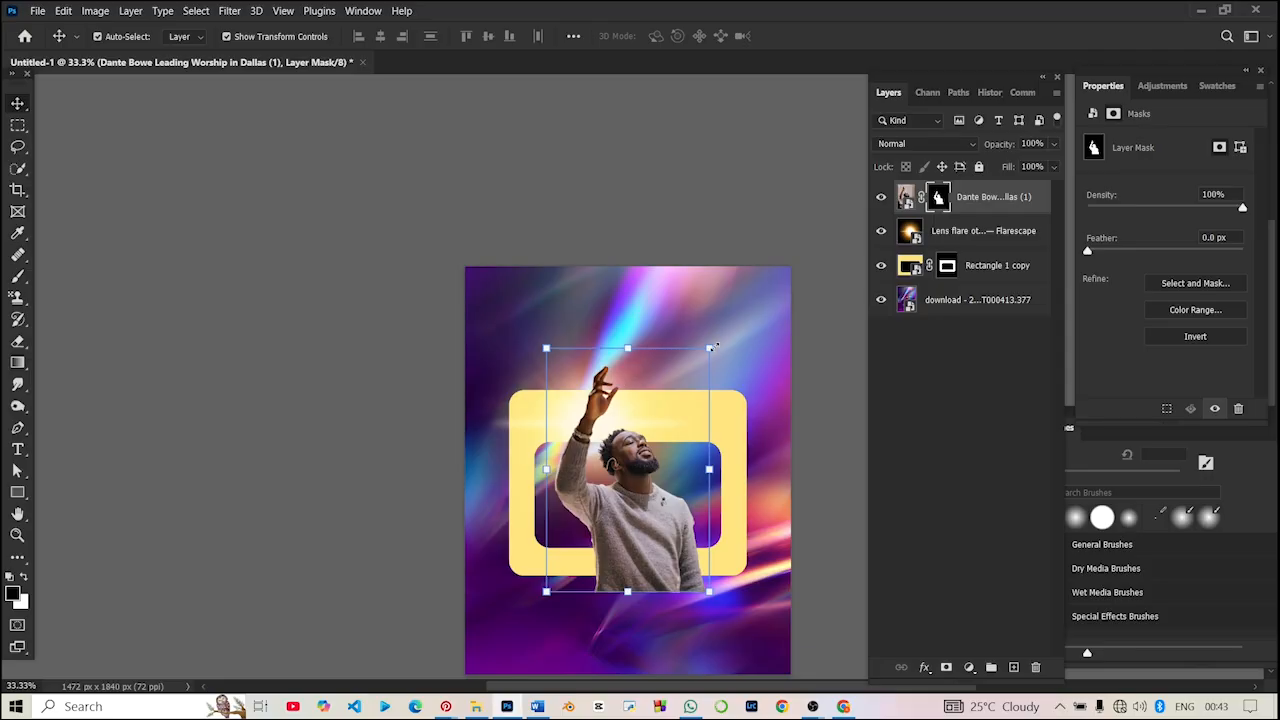
drag(709, 347, 741, 299)
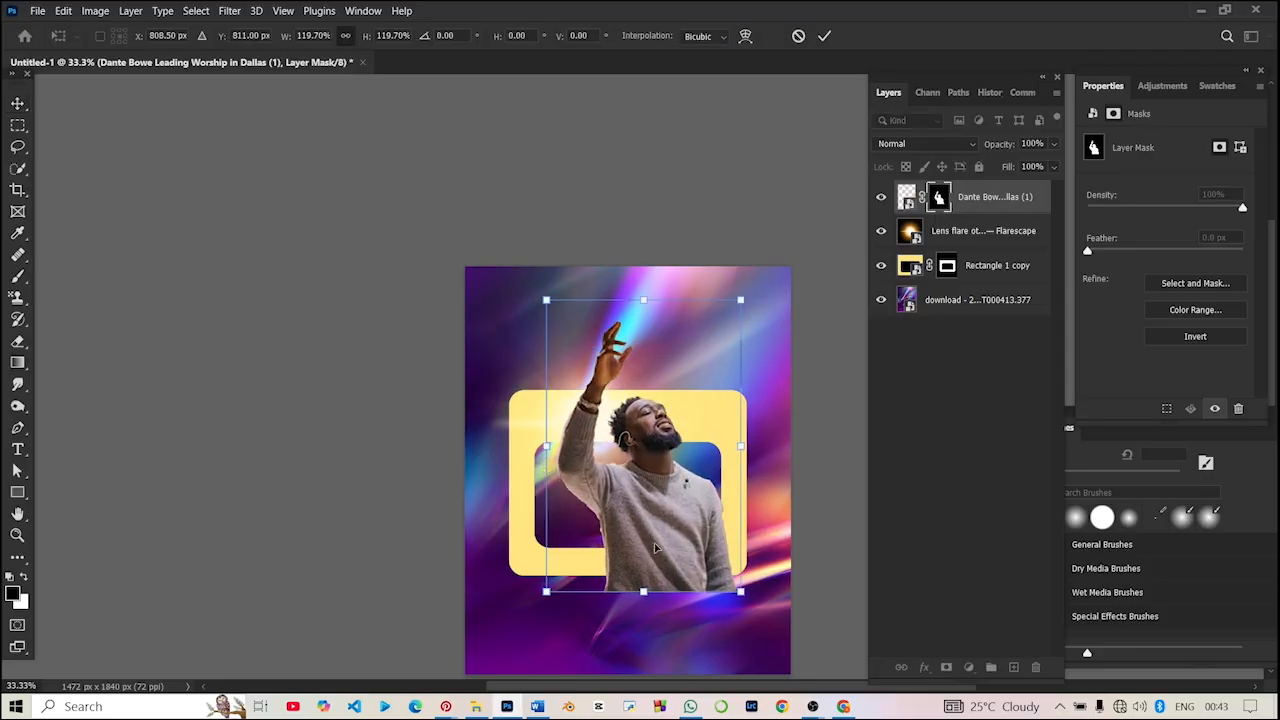
drag(683, 513, 645, 524)
key(Return)
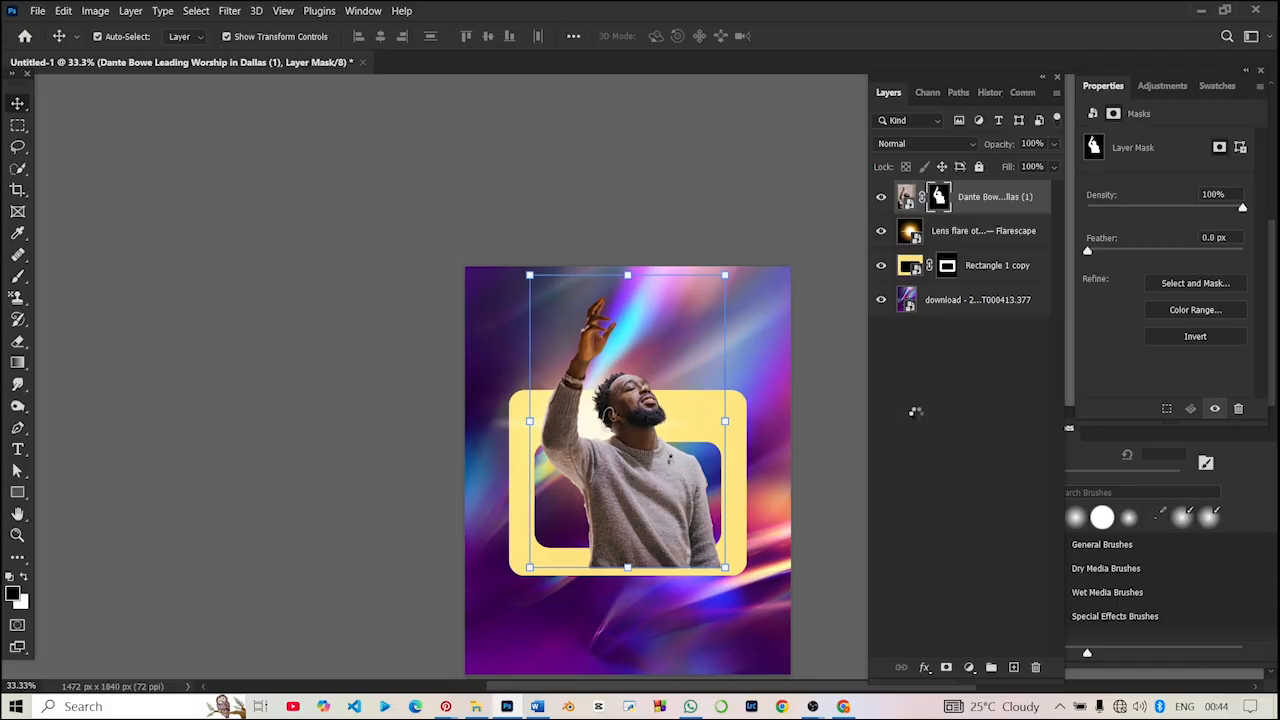
key(t)
key(Menu)
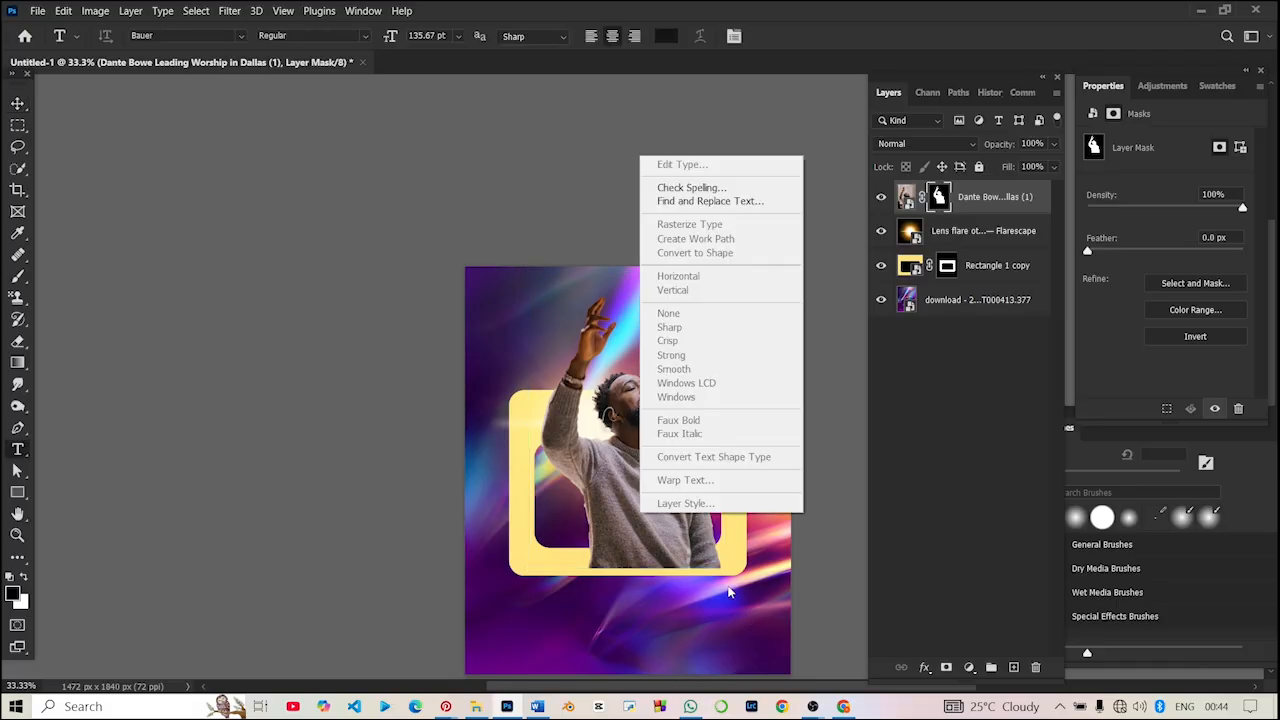
key(Escape)
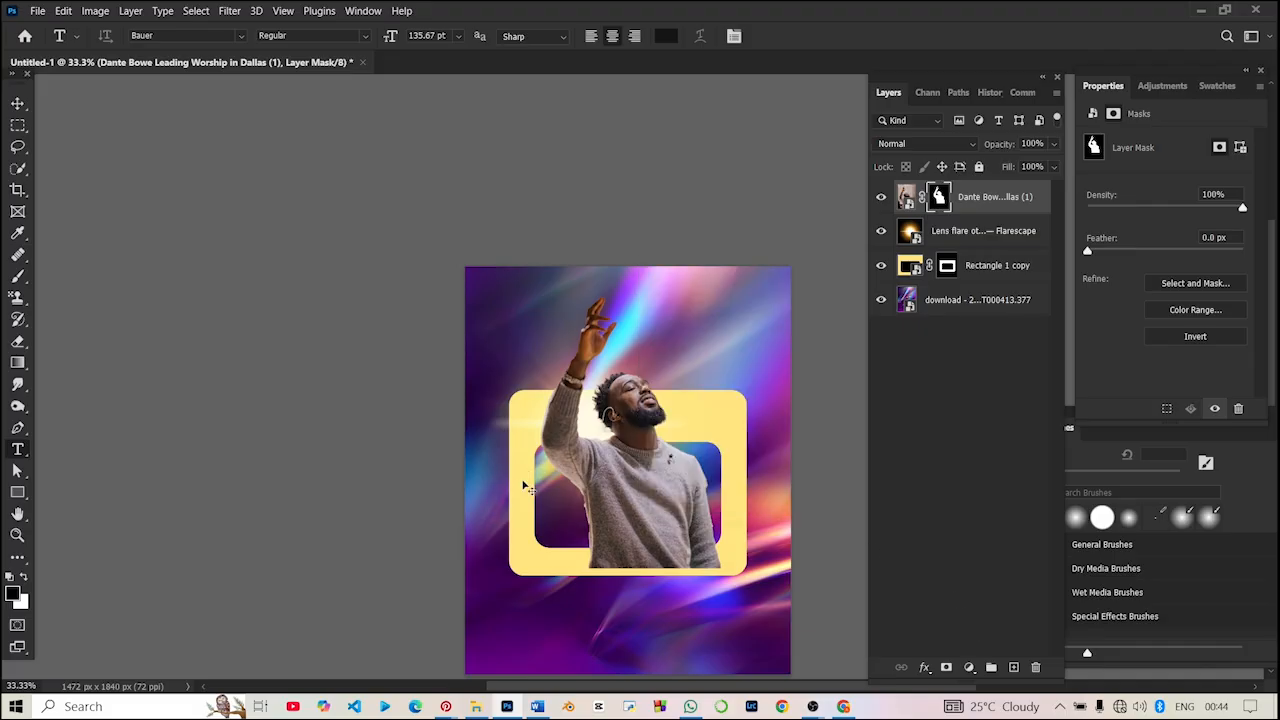
- Flip the cut-out man horizontally
key(ctrl+t)
right_click(645, 503)
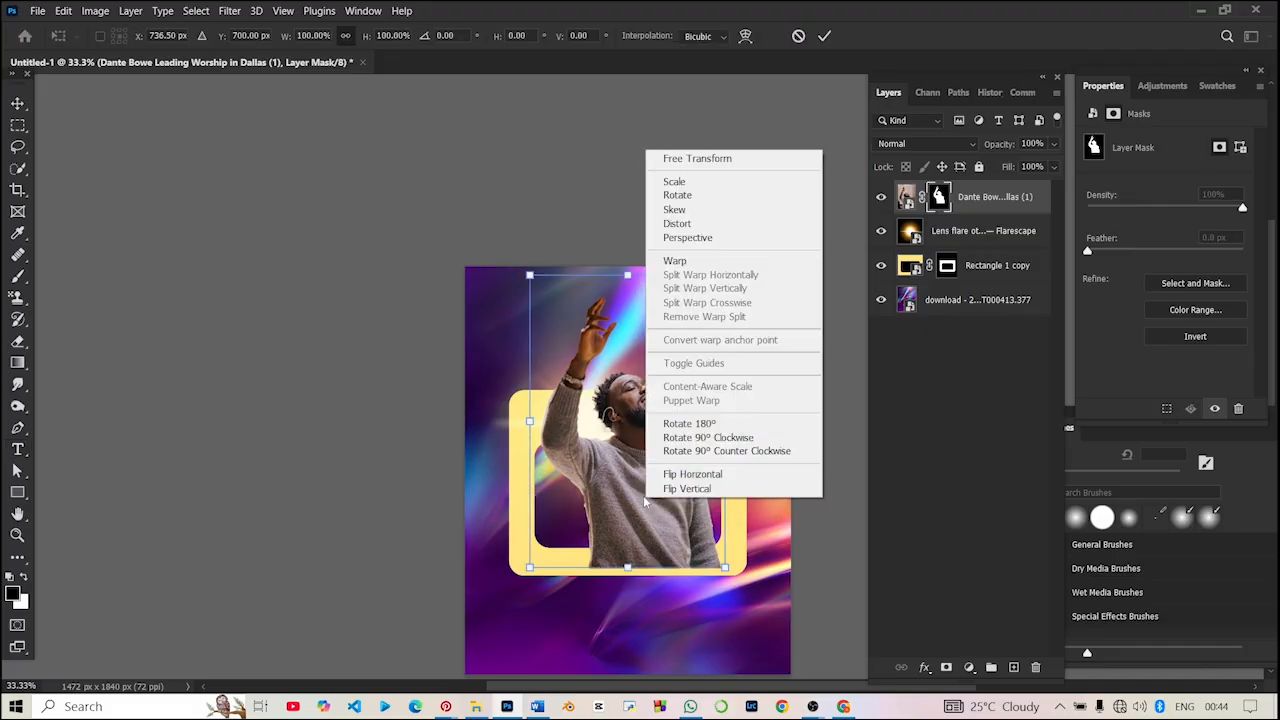
click(690, 474)
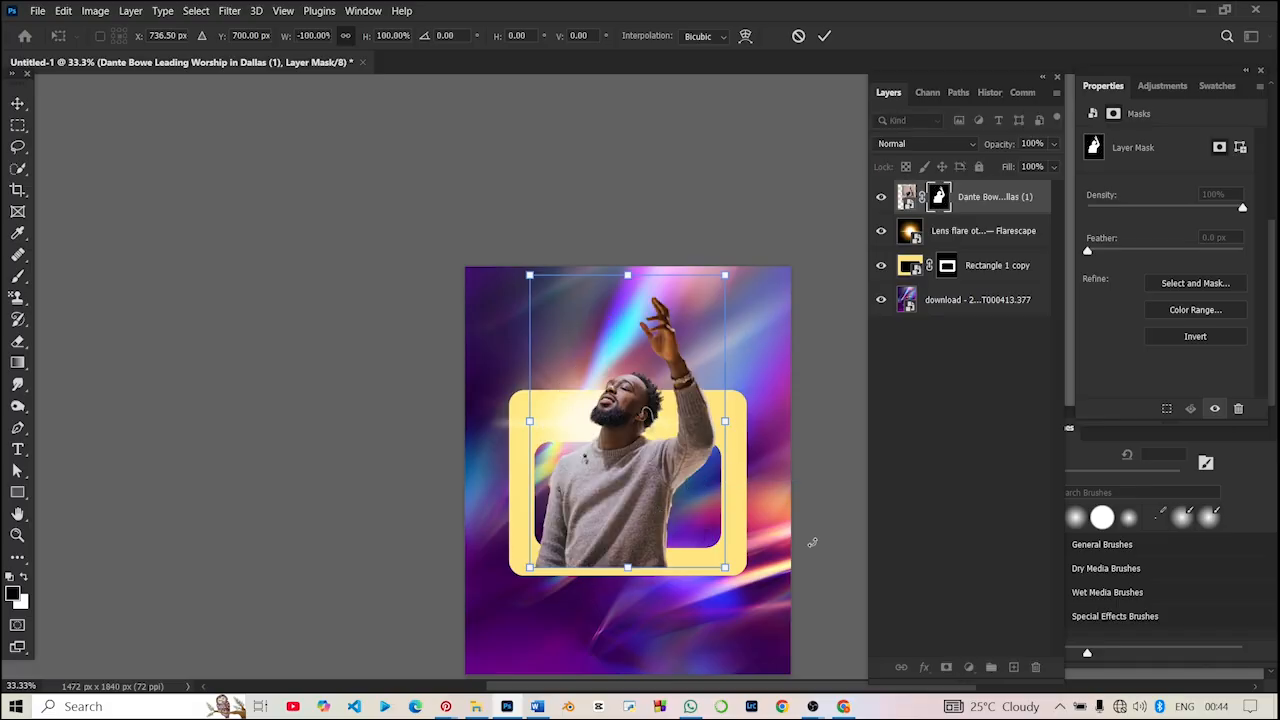
key(Return)
key(t)
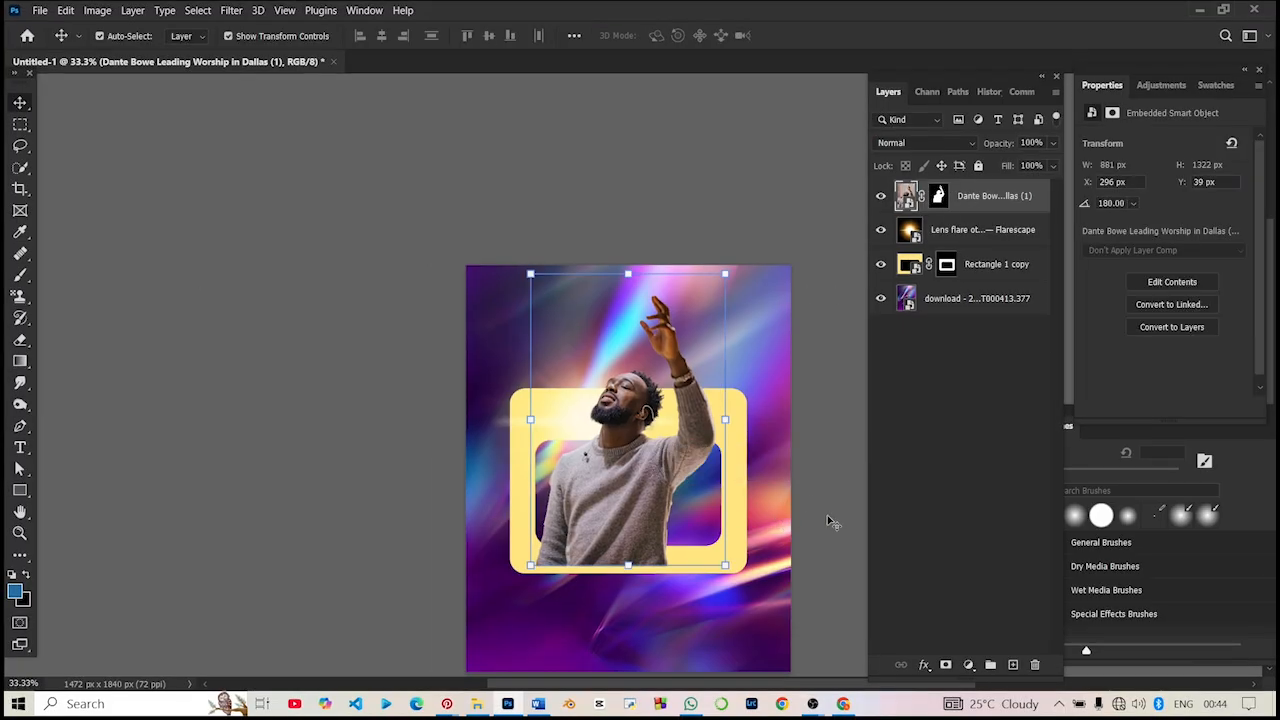
click(831, 521)
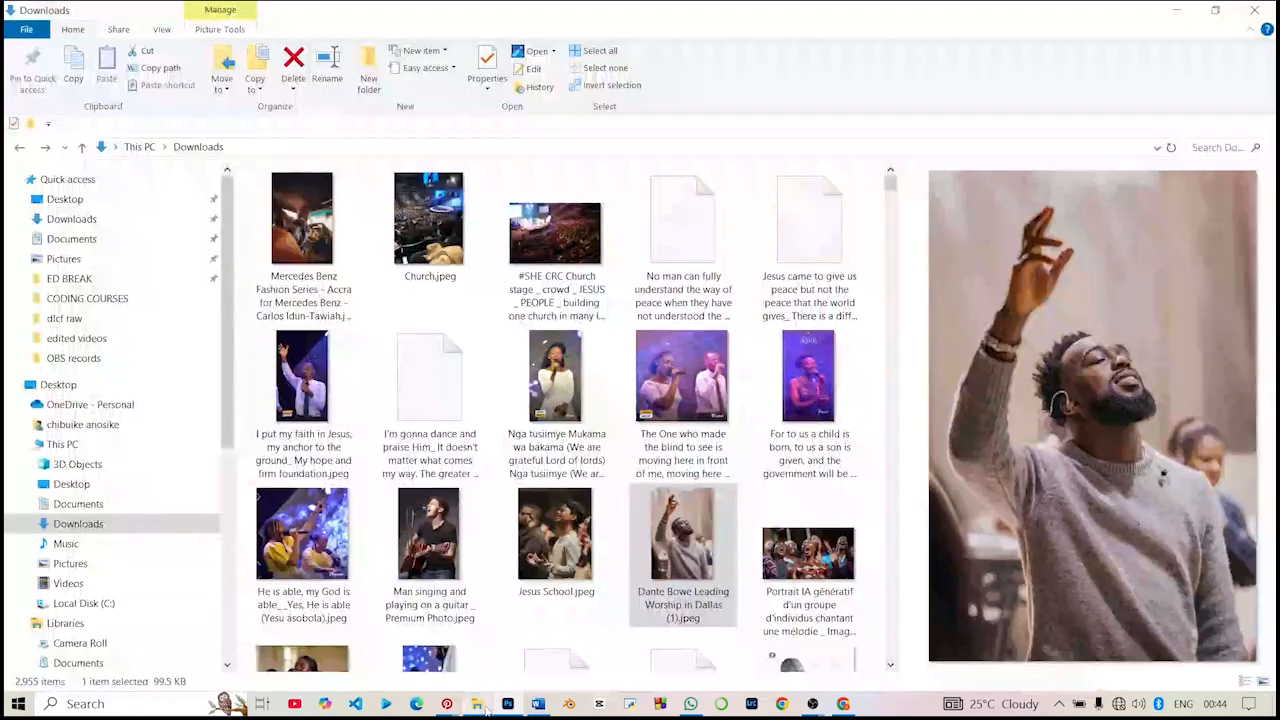
- Place the "The One who made the blind to see" photo of two singers from Downloads and scale it to about 158% (1162 x 1162 px)
click(477, 703)
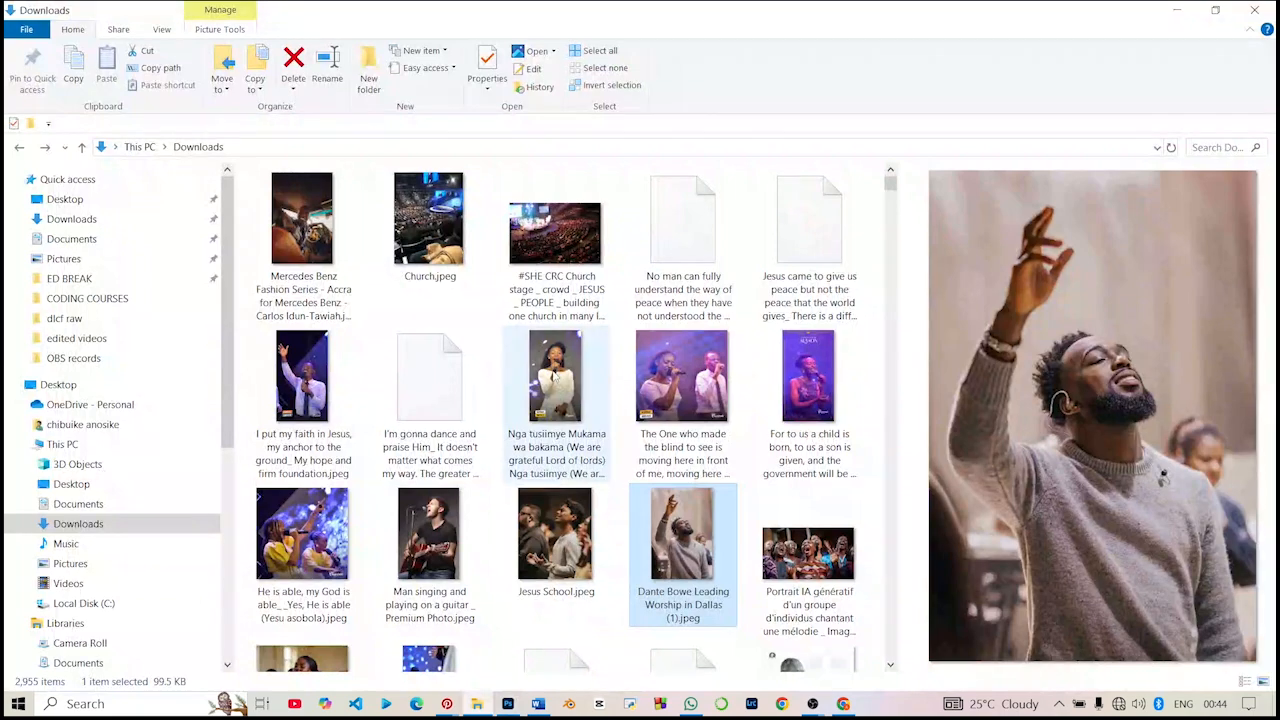
click(555, 376)
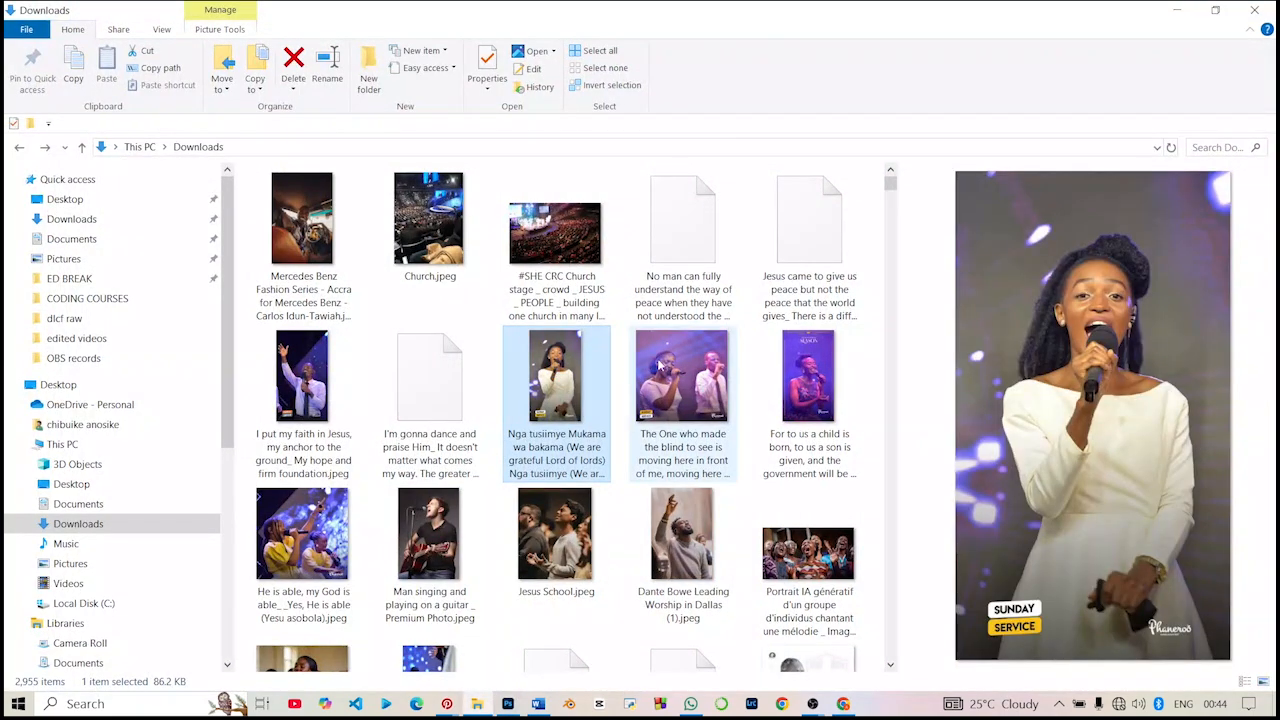
click(690, 370)
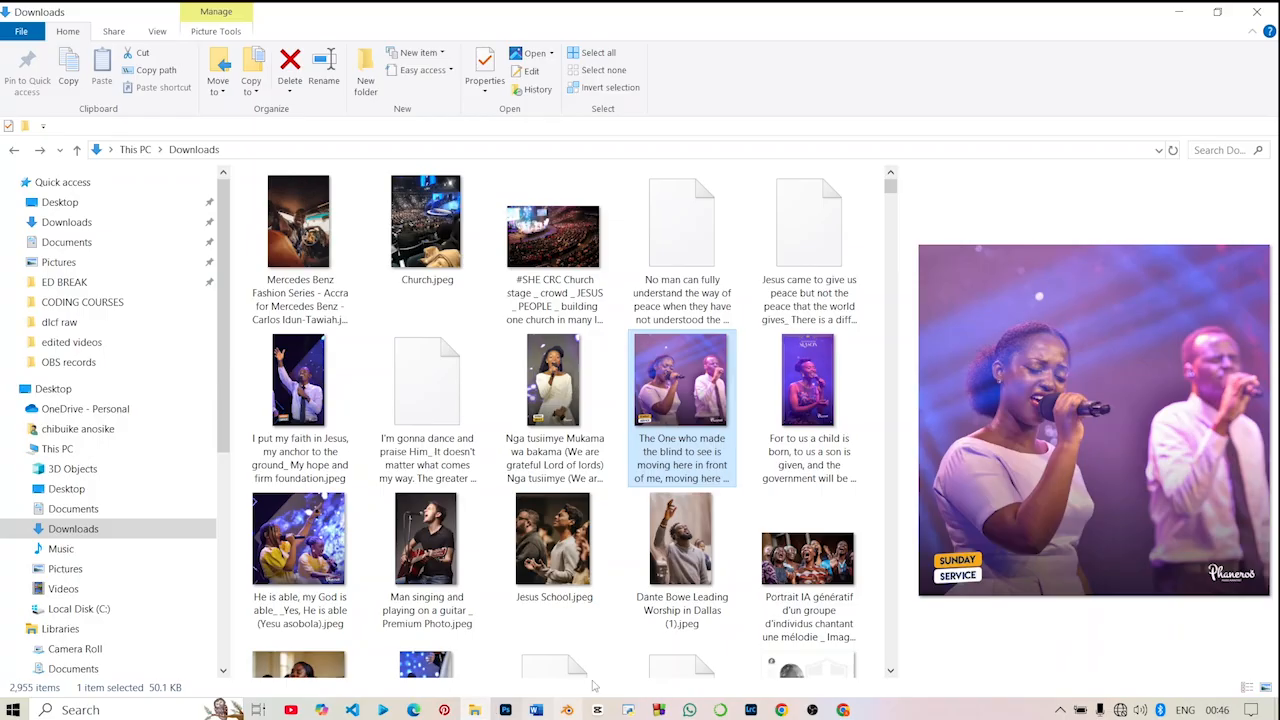
drag(684, 405, 522, 445)
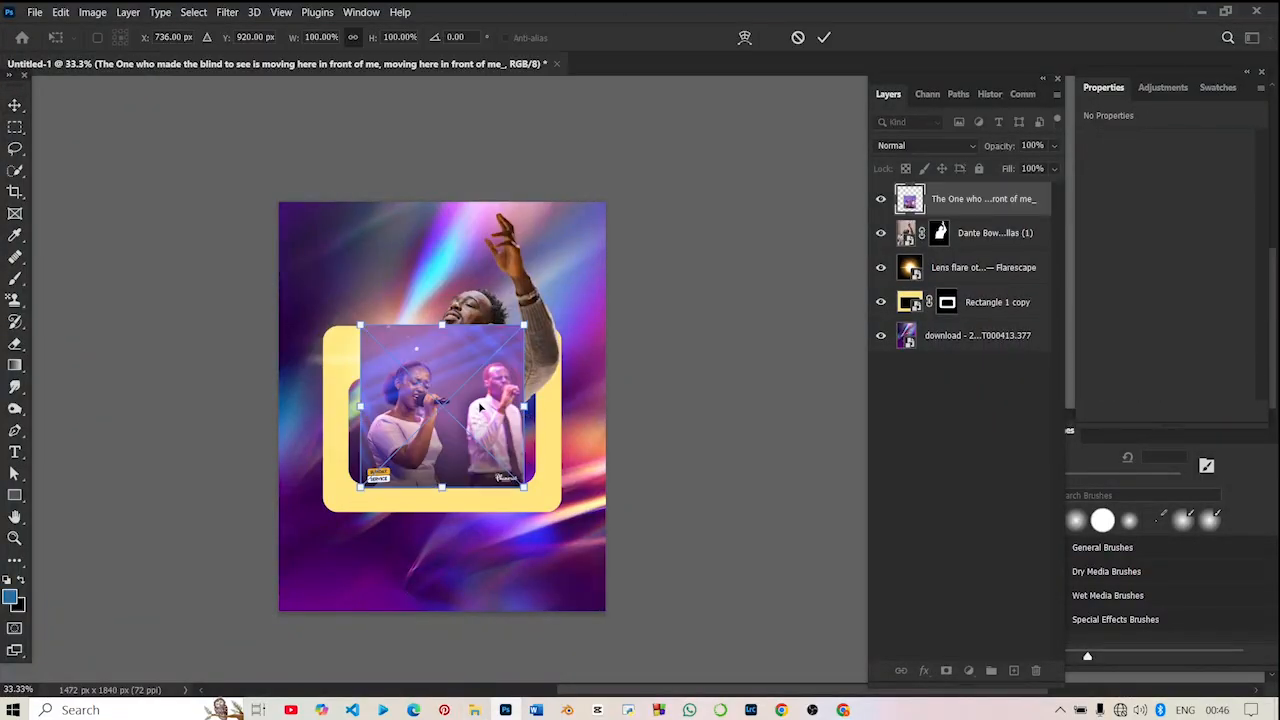
drag(443, 284, 441, 230)
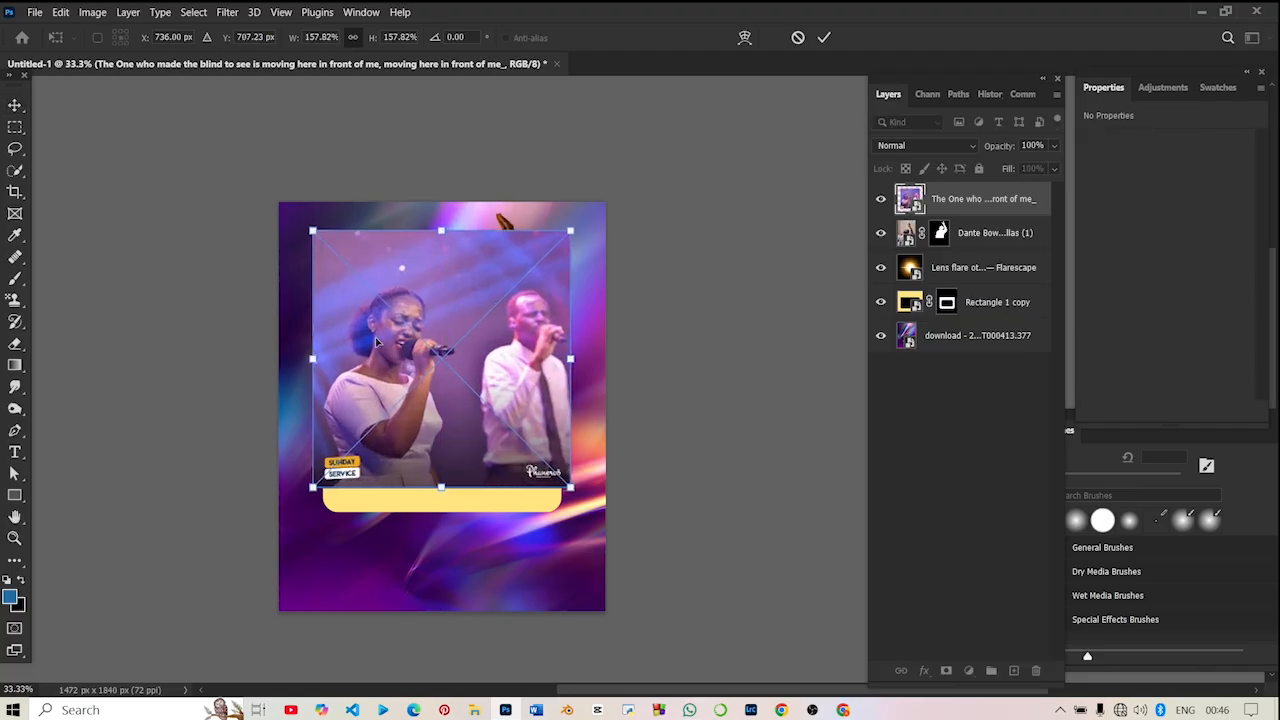
key(Return)
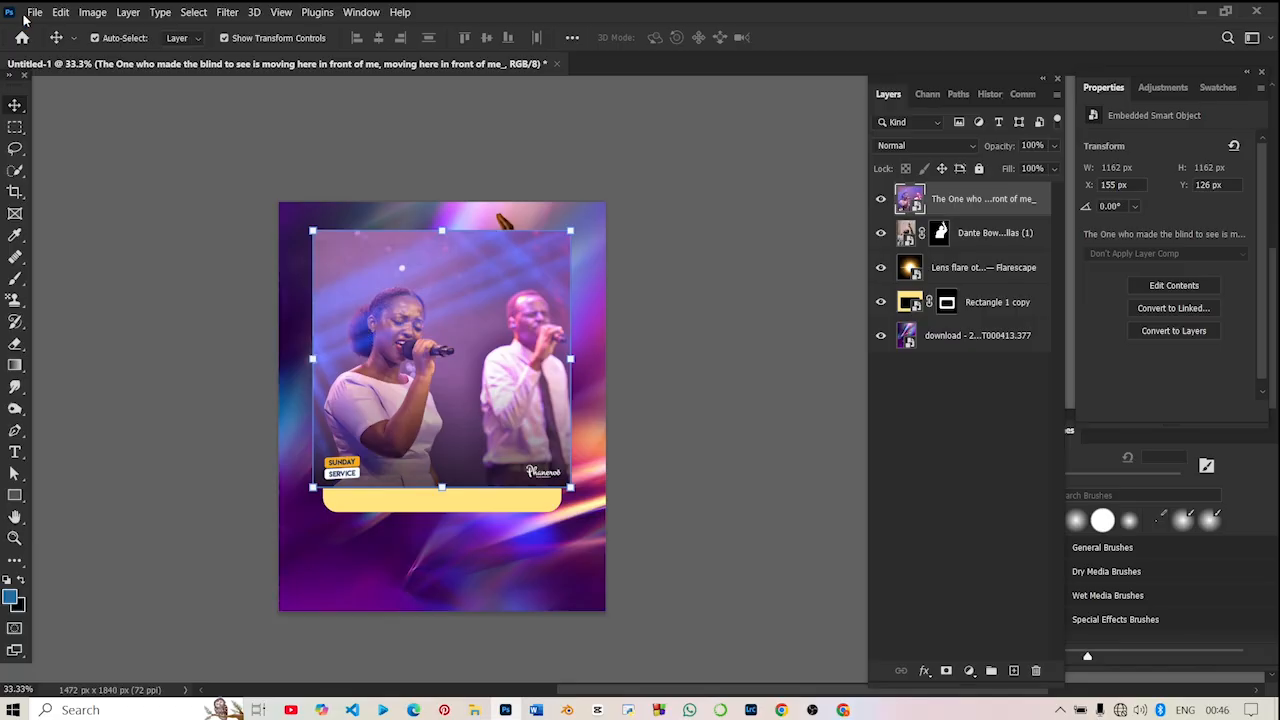
- Select the two singers as the subject, add the woman's hair bun with Quick Selection, and mask out the photo's background
click(193, 12)
click(228, 197)
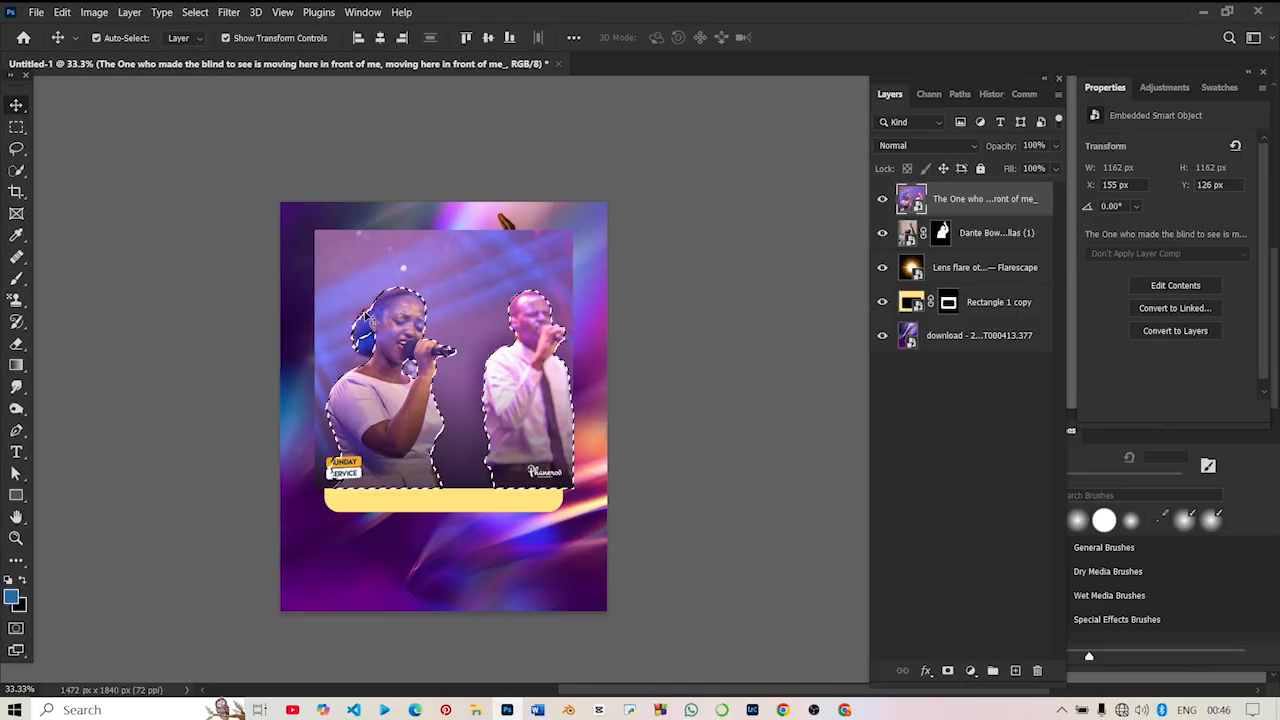
key(ctrl+plus)
key(ctrl+plus)
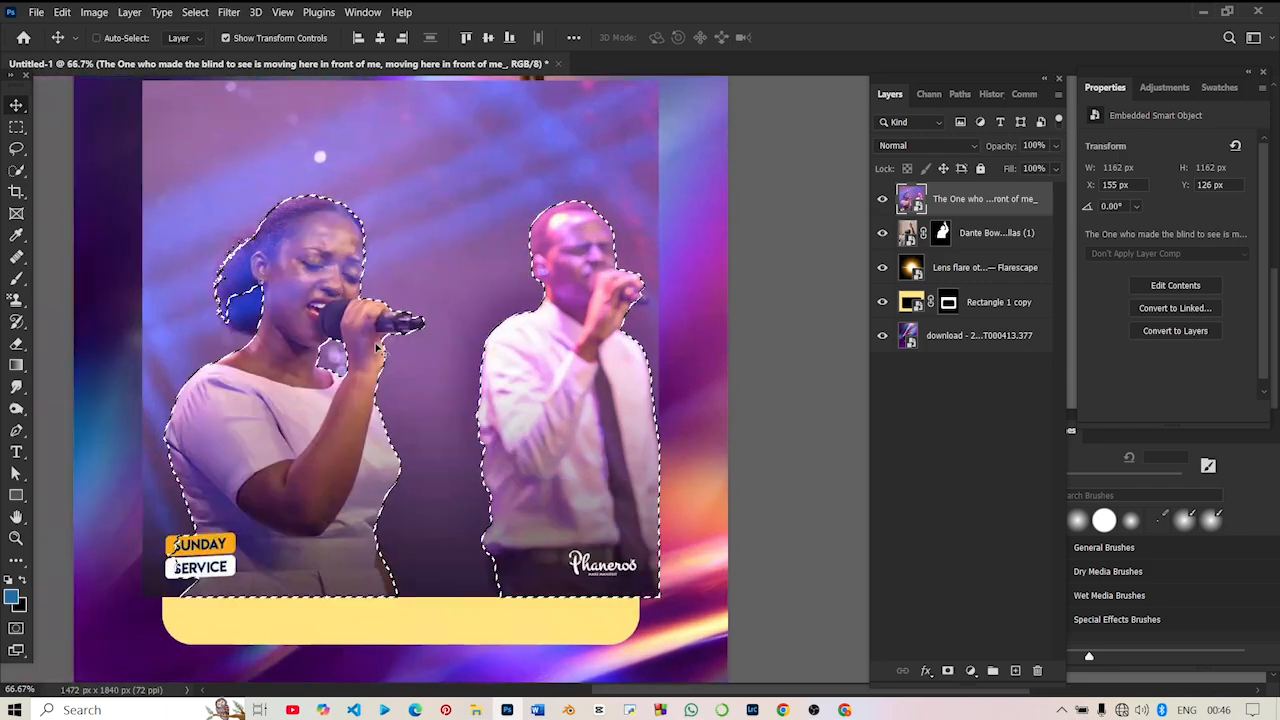
scroll(378, 347, left, 2)
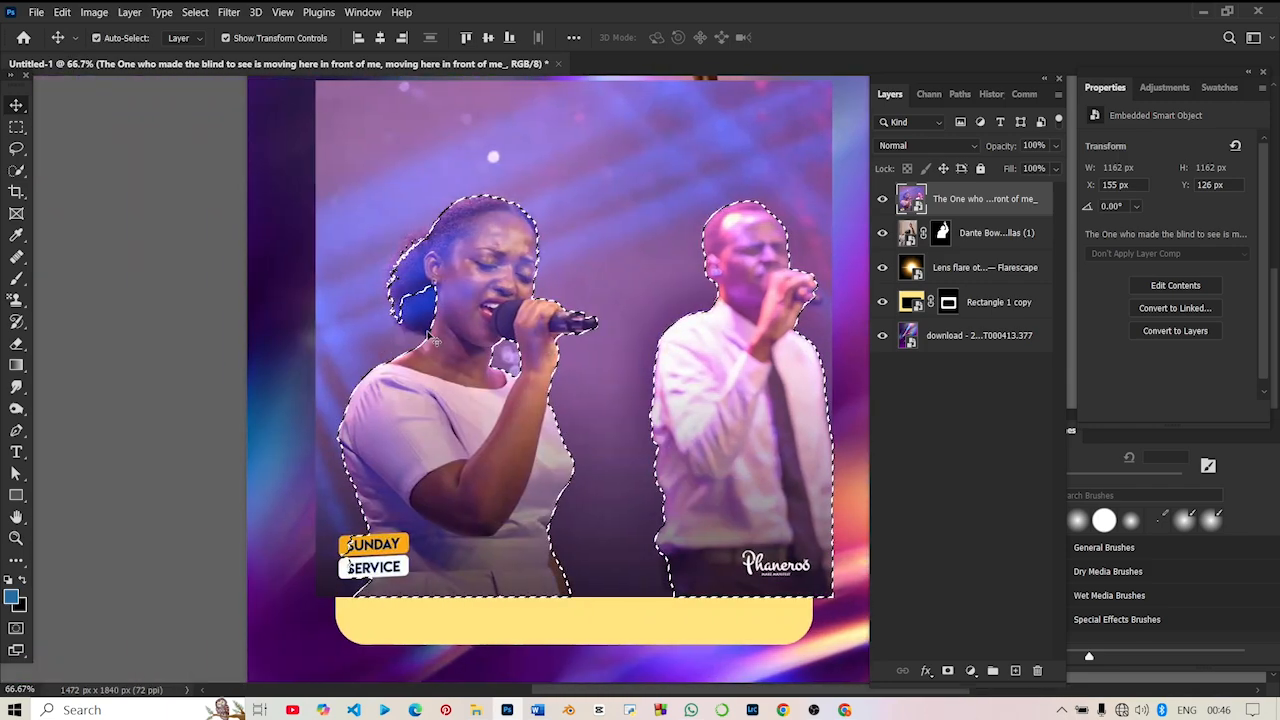
click(18, 170)
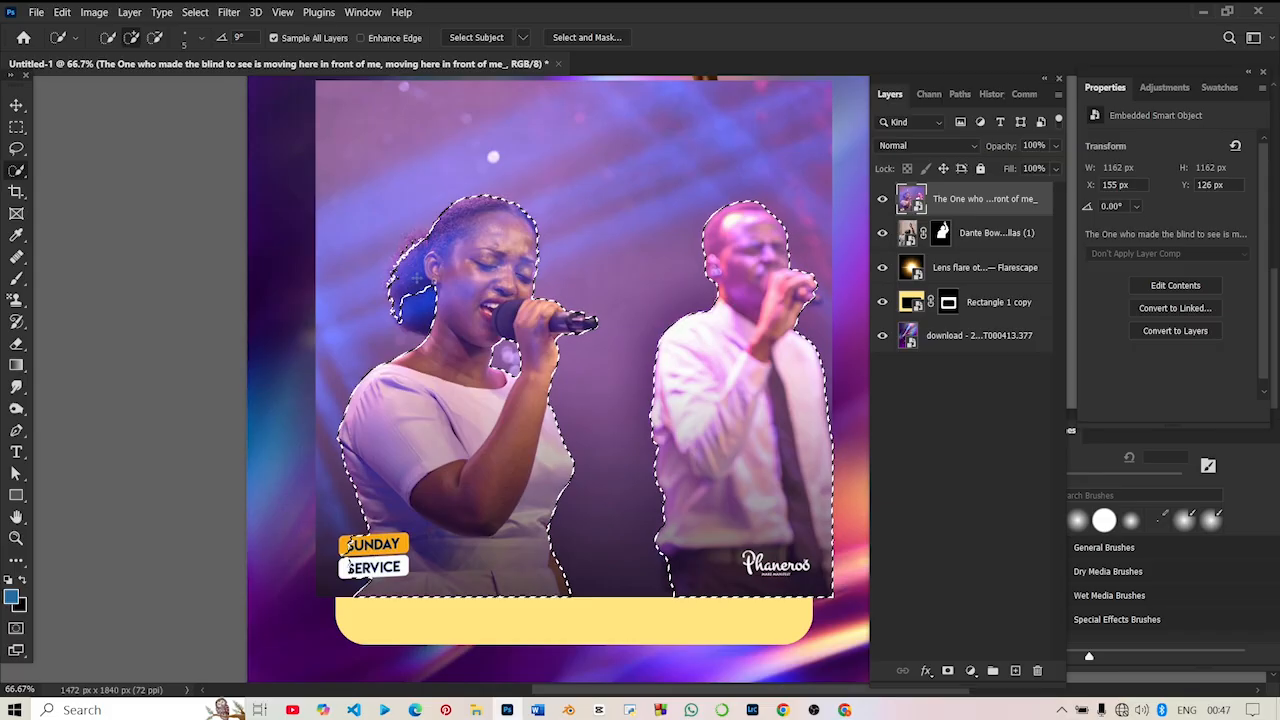
mouse_move(417, 277)
mouse_down()
mouse_move(445, 326)
mouse_move(408, 303)
mouse_up()
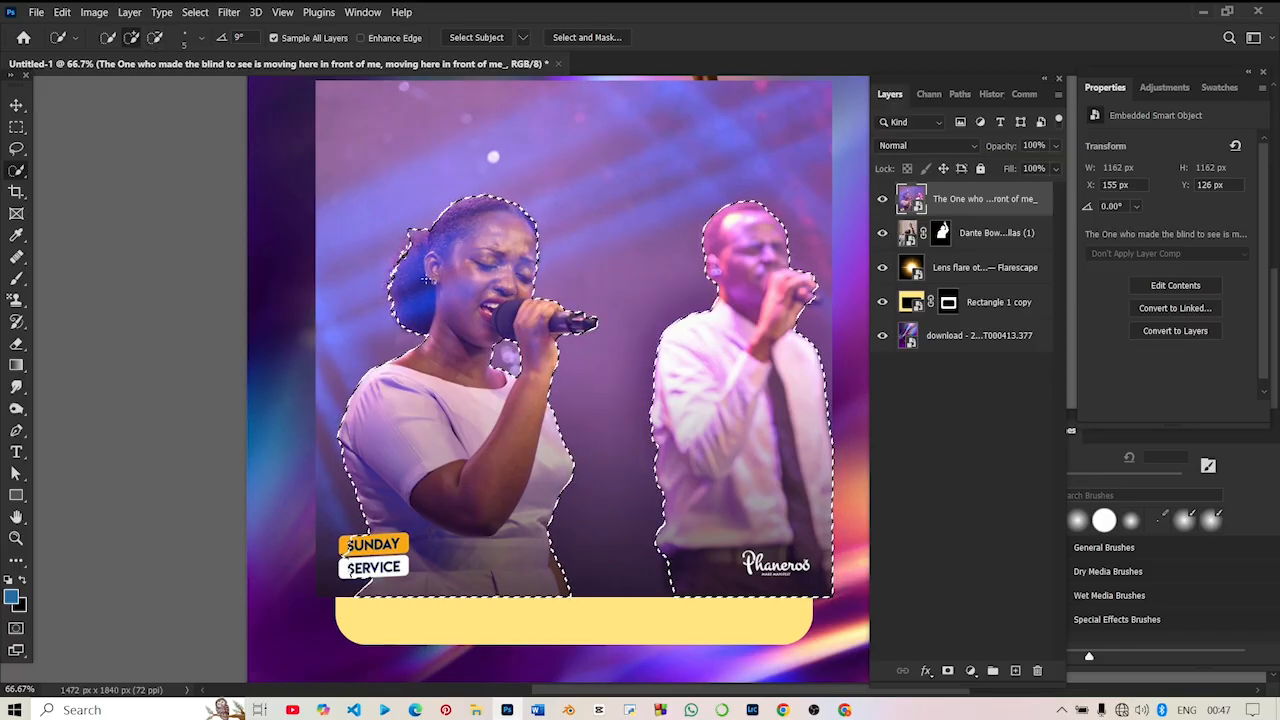
key(ctrl+z)
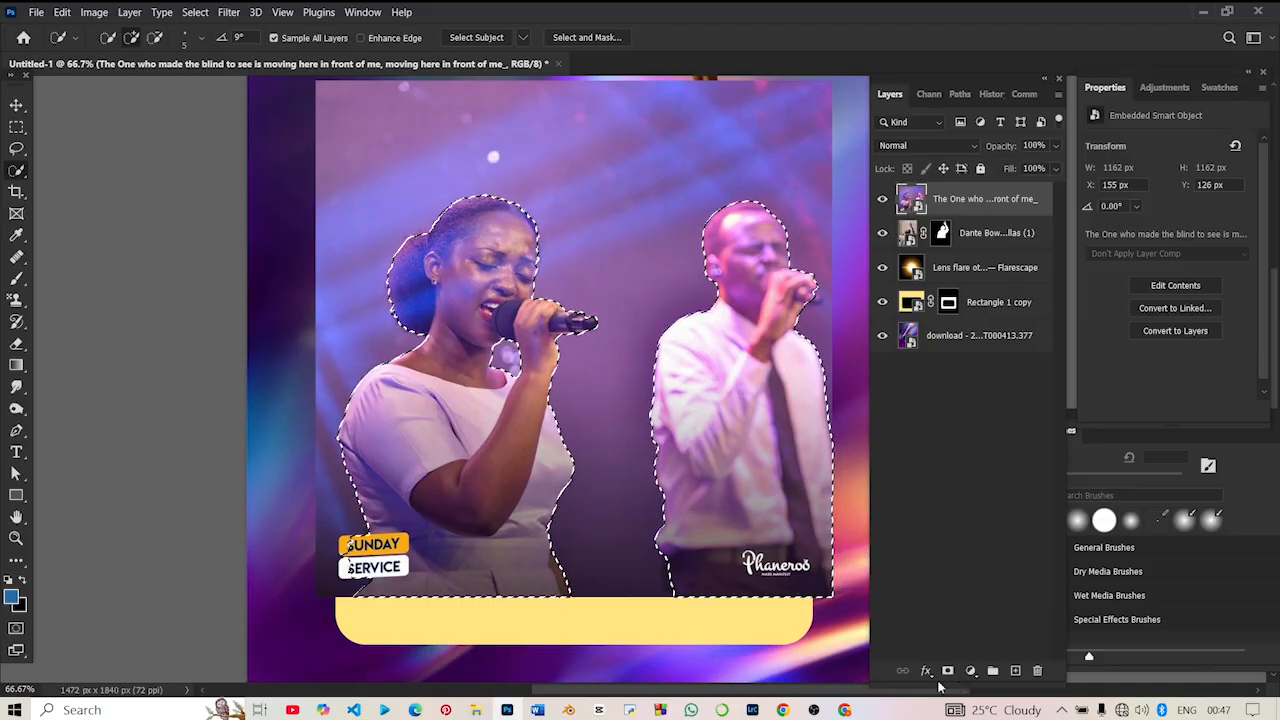
click(947, 671)
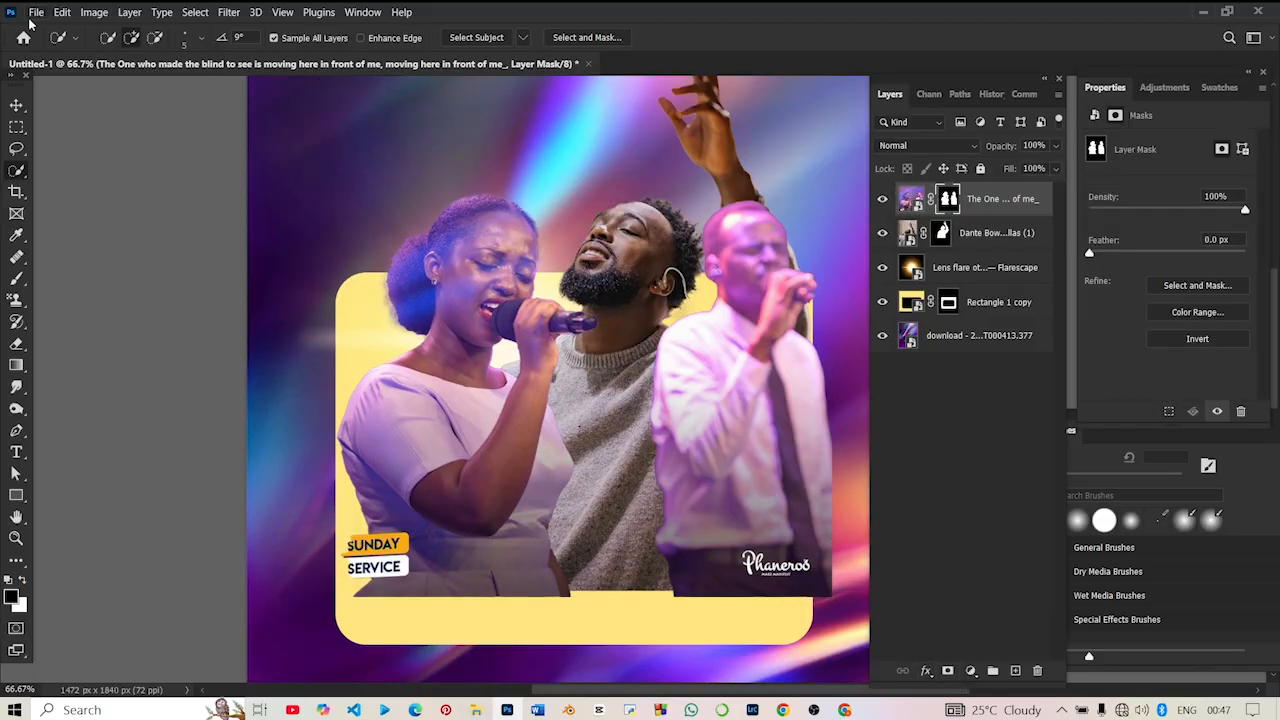
- Isolate the woman singer by converting the layer to a smart object, masking it to a rectangular selection around her, and converting it again
click(16, 105)
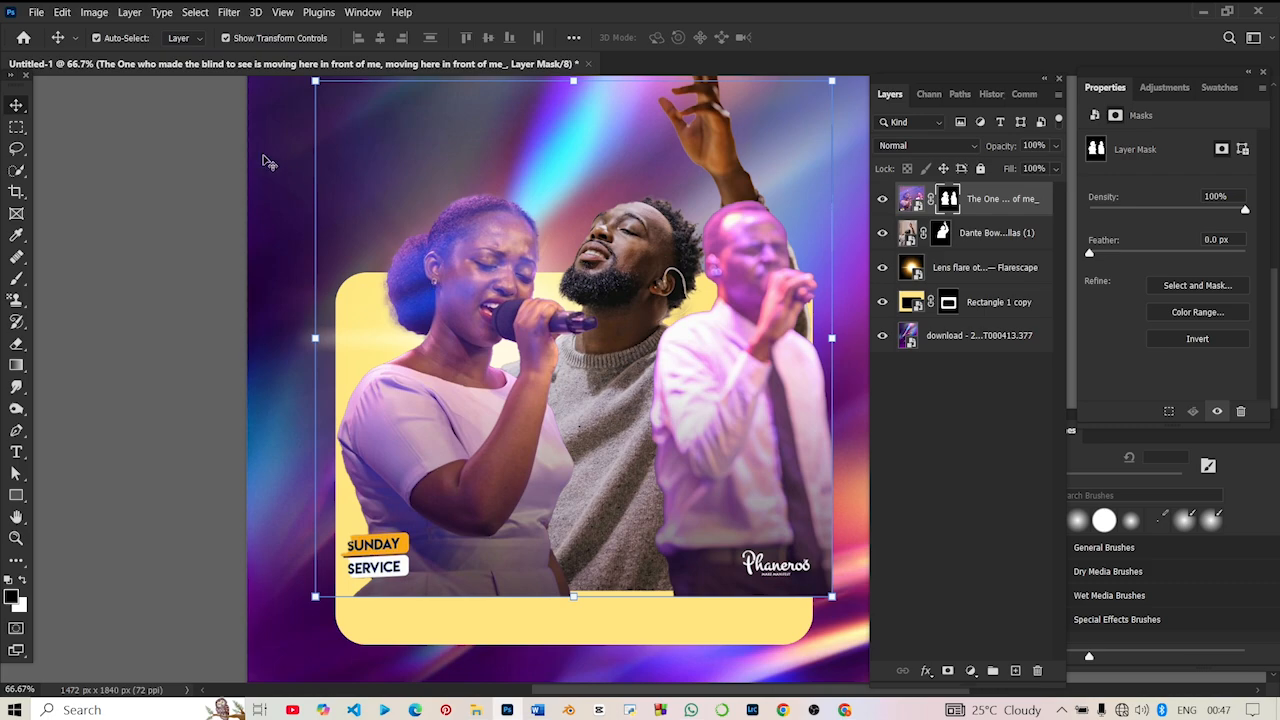
click(16, 127)
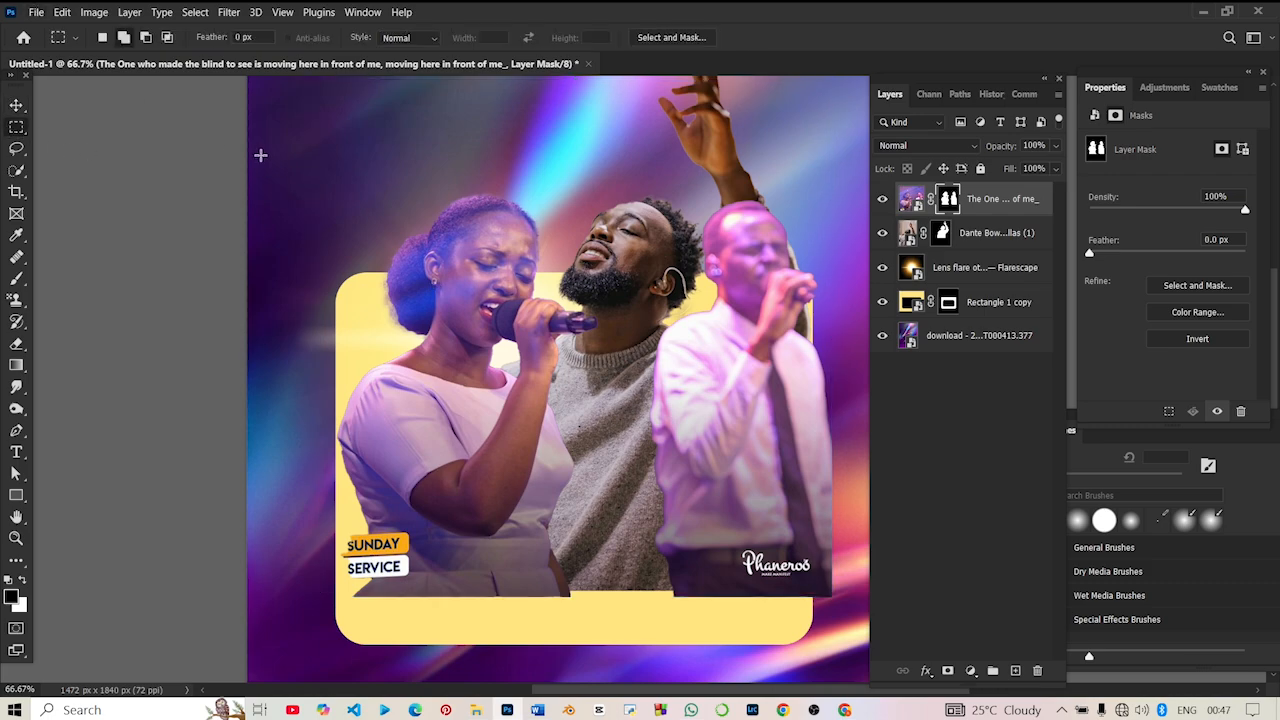
drag(260, 157, 593, 624)
right_click(1013, 208)
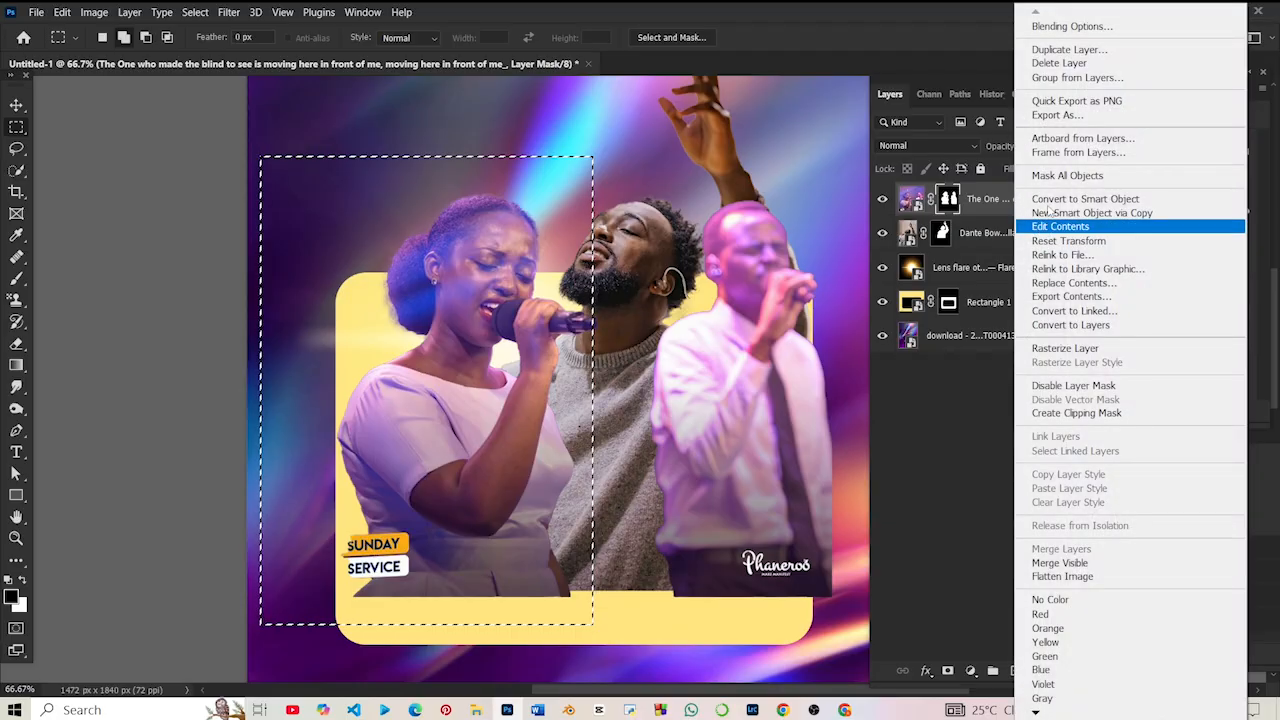
click(1085, 199)
click(945, 671)
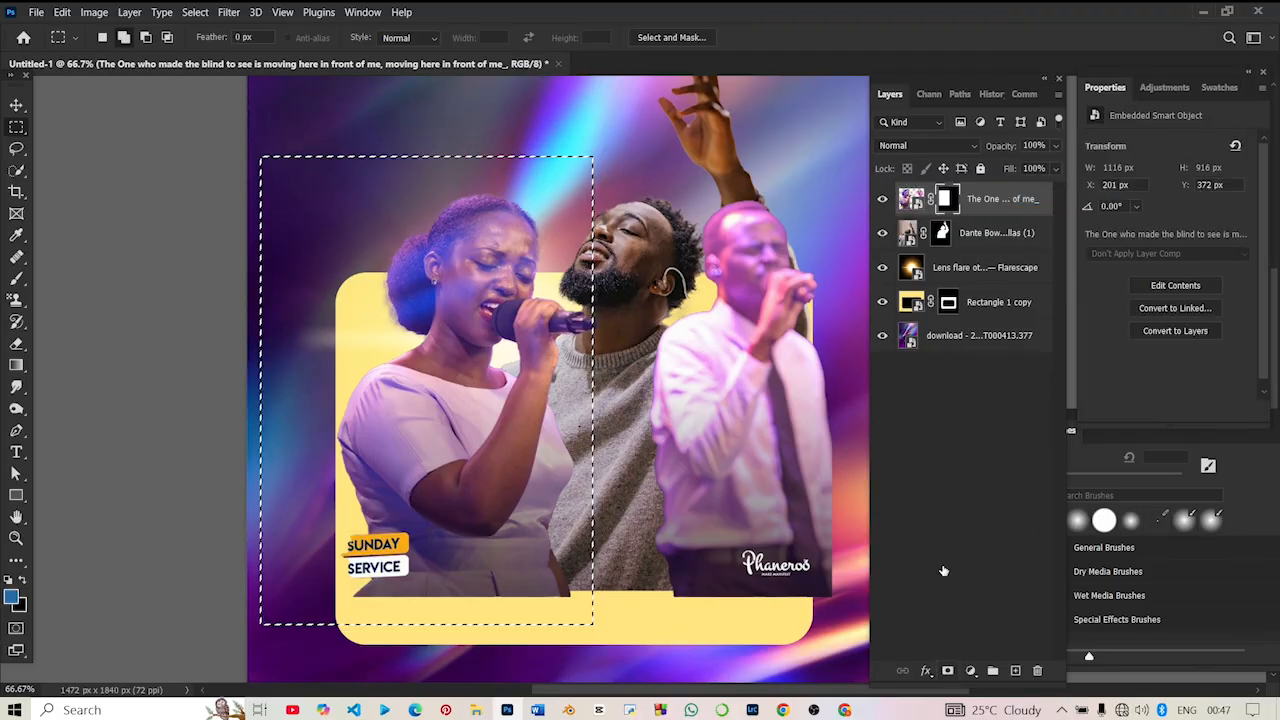
right_click(984, 200)
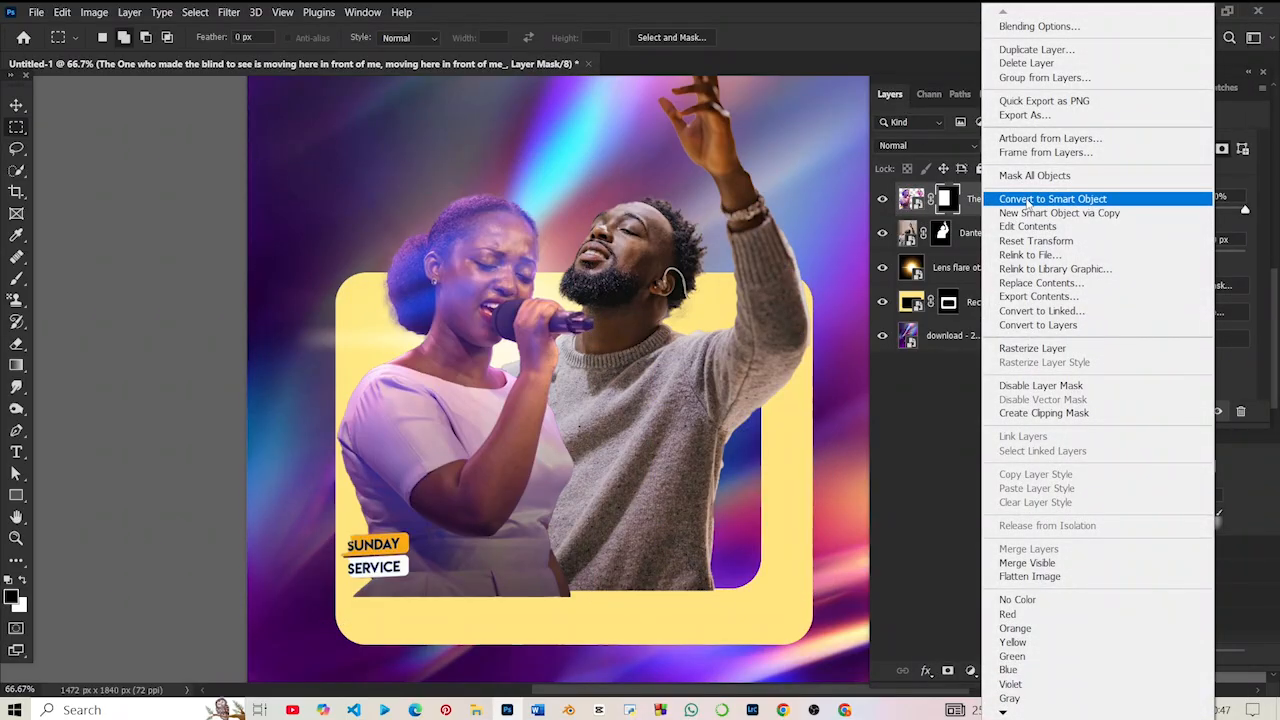
click(1030, 199)
- Move the woman singer over the yellow frame's right side and the man left to about X 251, Y -58 px
click(16, 108)
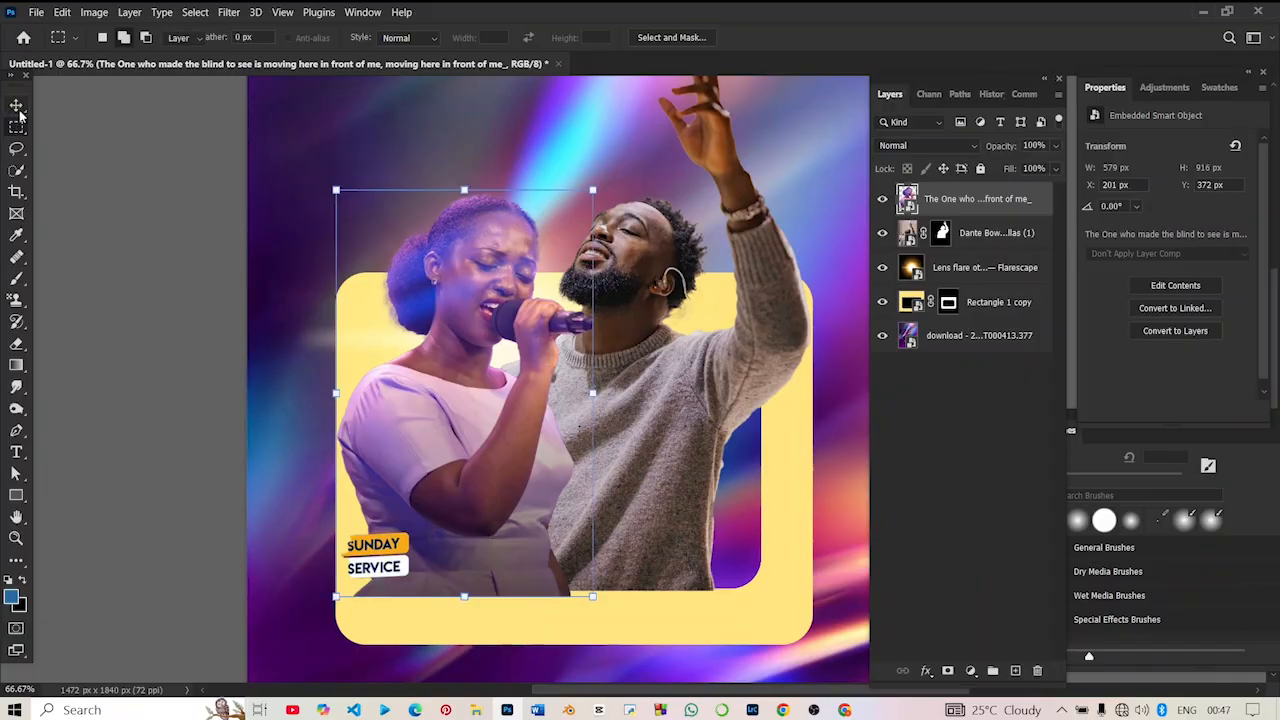
drag(407, 381, 692, 388)
drag(495, 410, 410, 405)
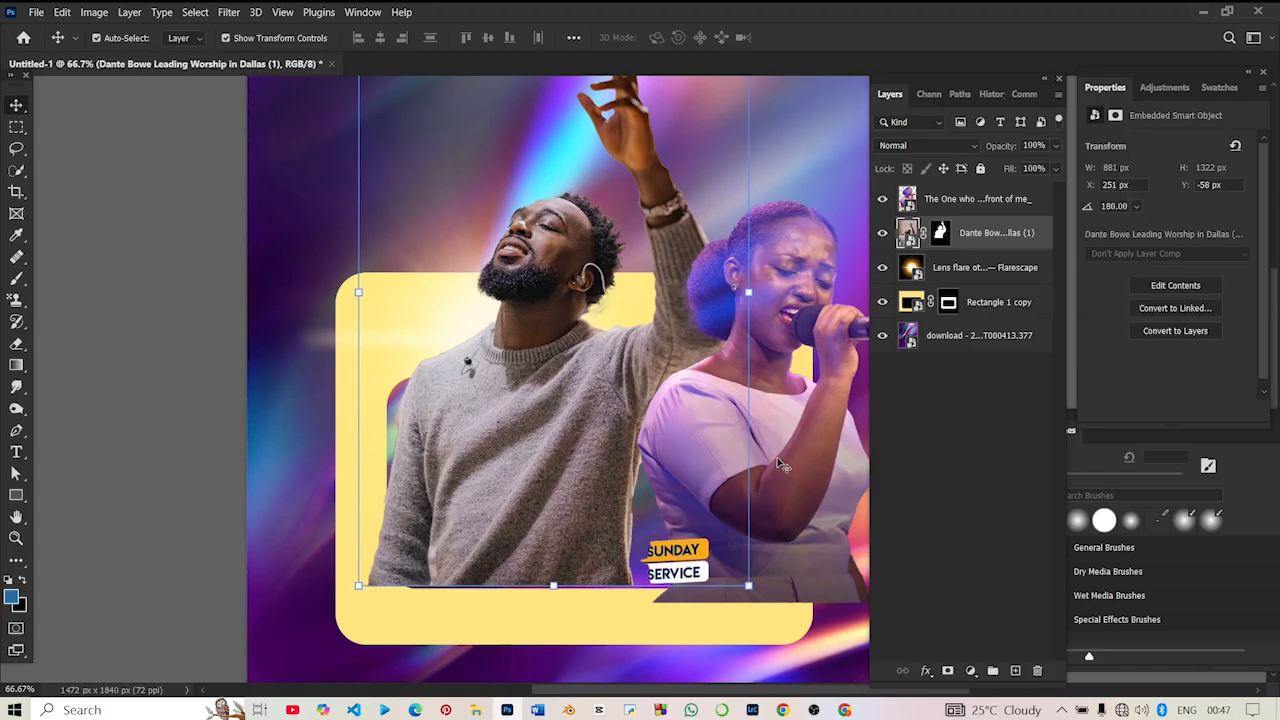
- Move the woman singer beside the man, to about X 752, Y 348 px
drag(800, 475, 761, 468)
scroll(702, 479, right, 4)
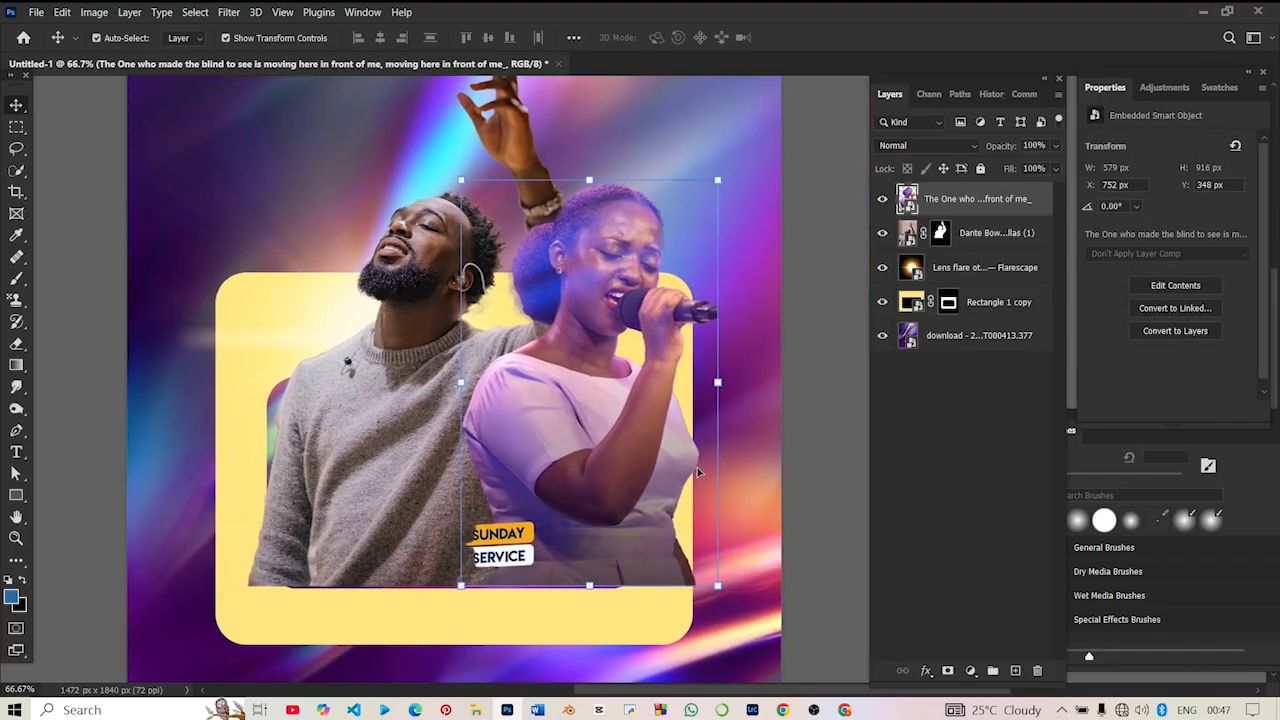
key(ctrl+minus)
key(ctrl+minus)
key(ctrl+minus)
key(ctrl+plus)
click(777, 400)
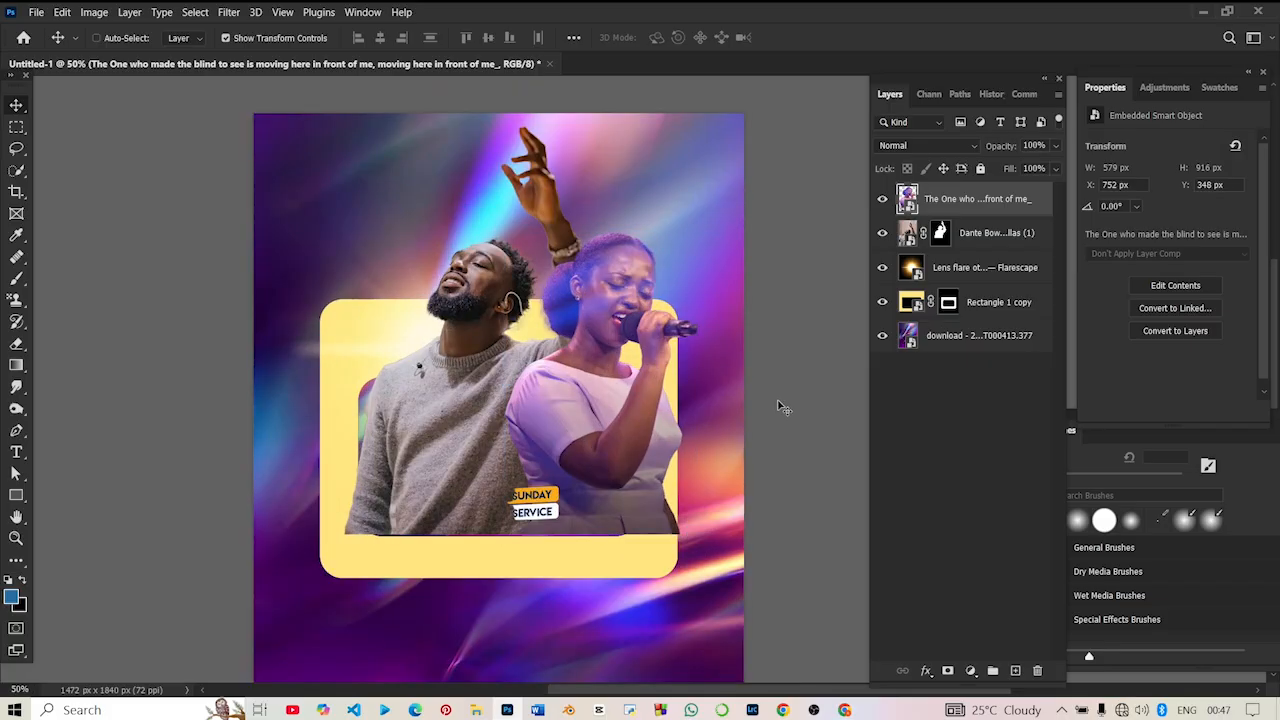
click(625, 421)
click(586, 453)
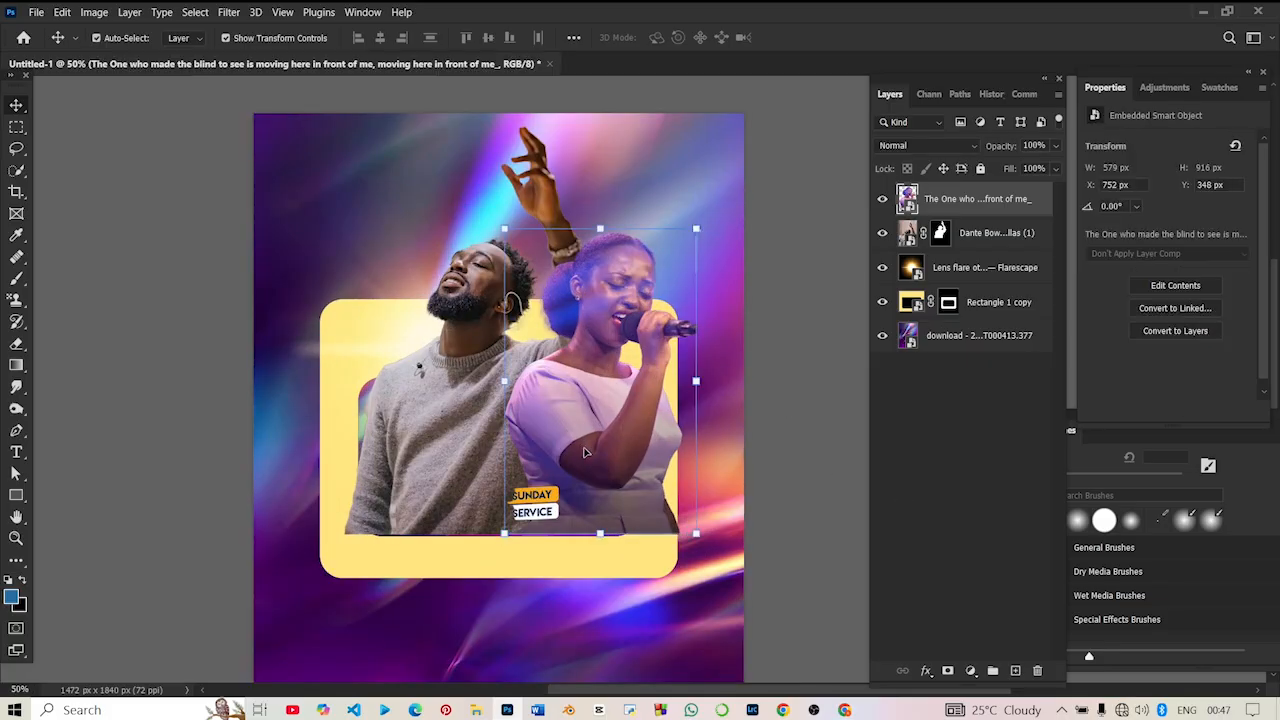
click(532, 499)
click(785, 408)
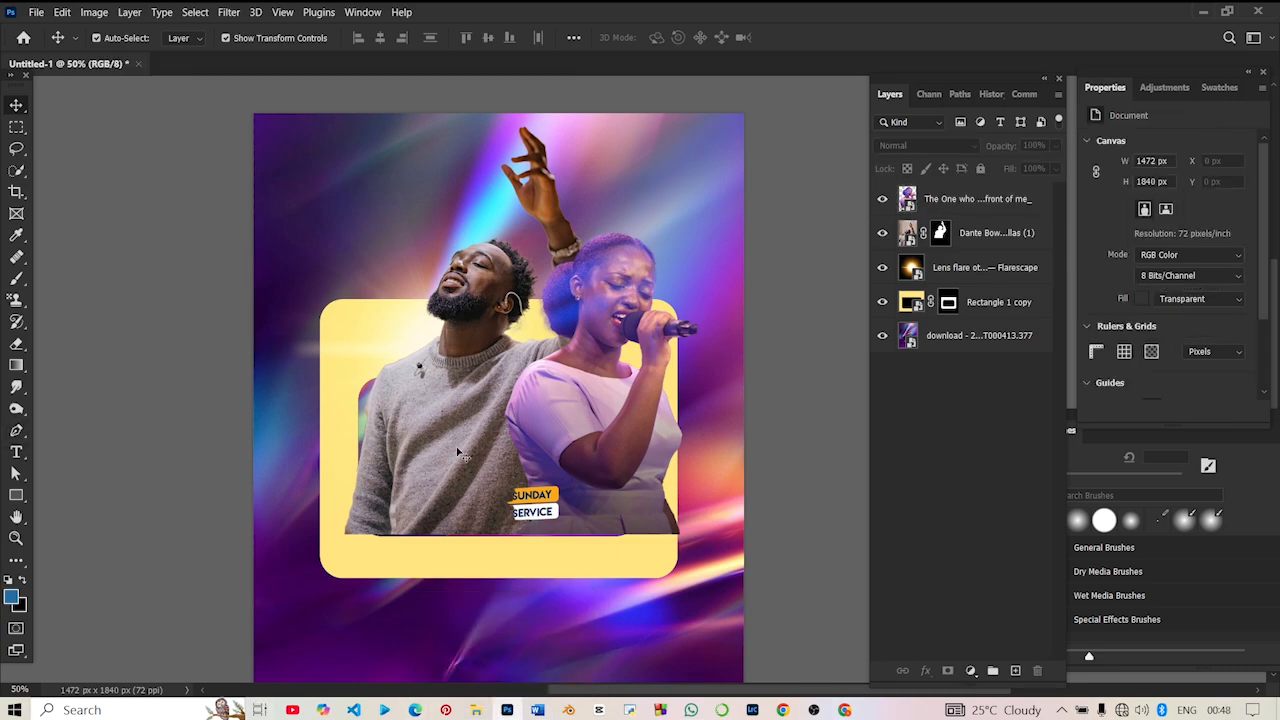
- Scale the man and woman cut-outs together to about 82%, keeping their lower-right corner in place
scroll(710, 385, down, 3)
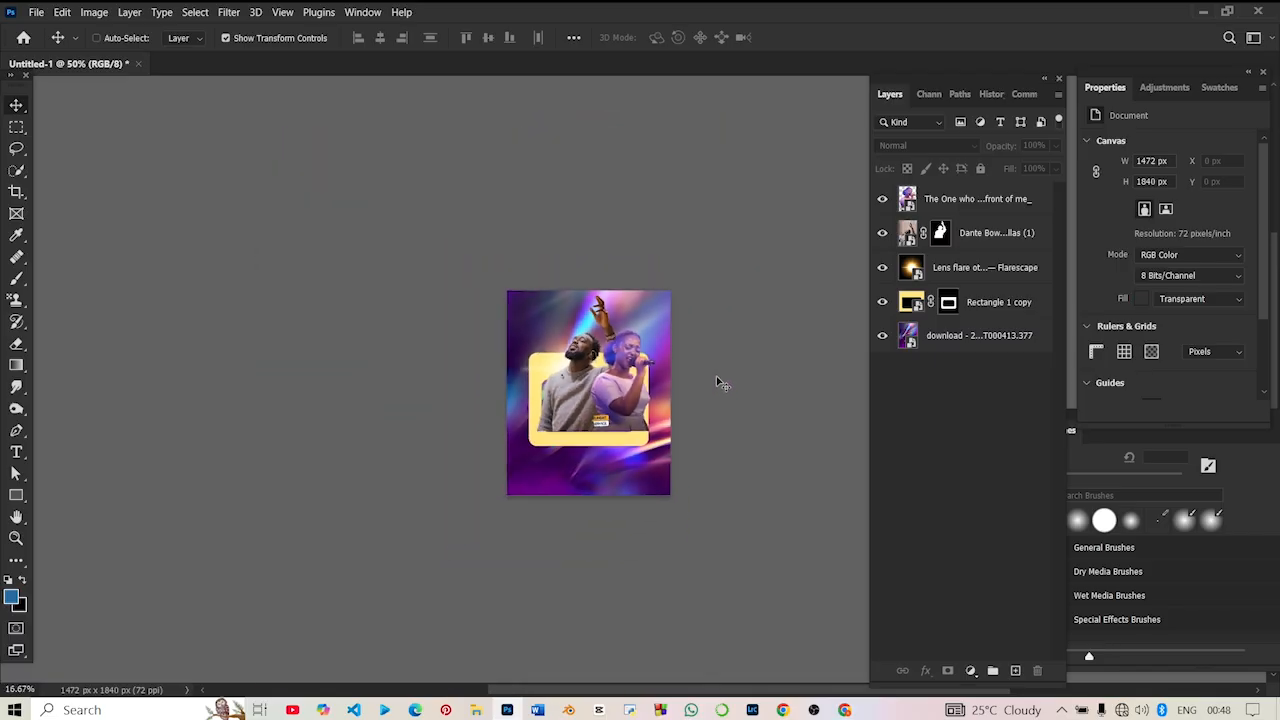
click(979, 200)
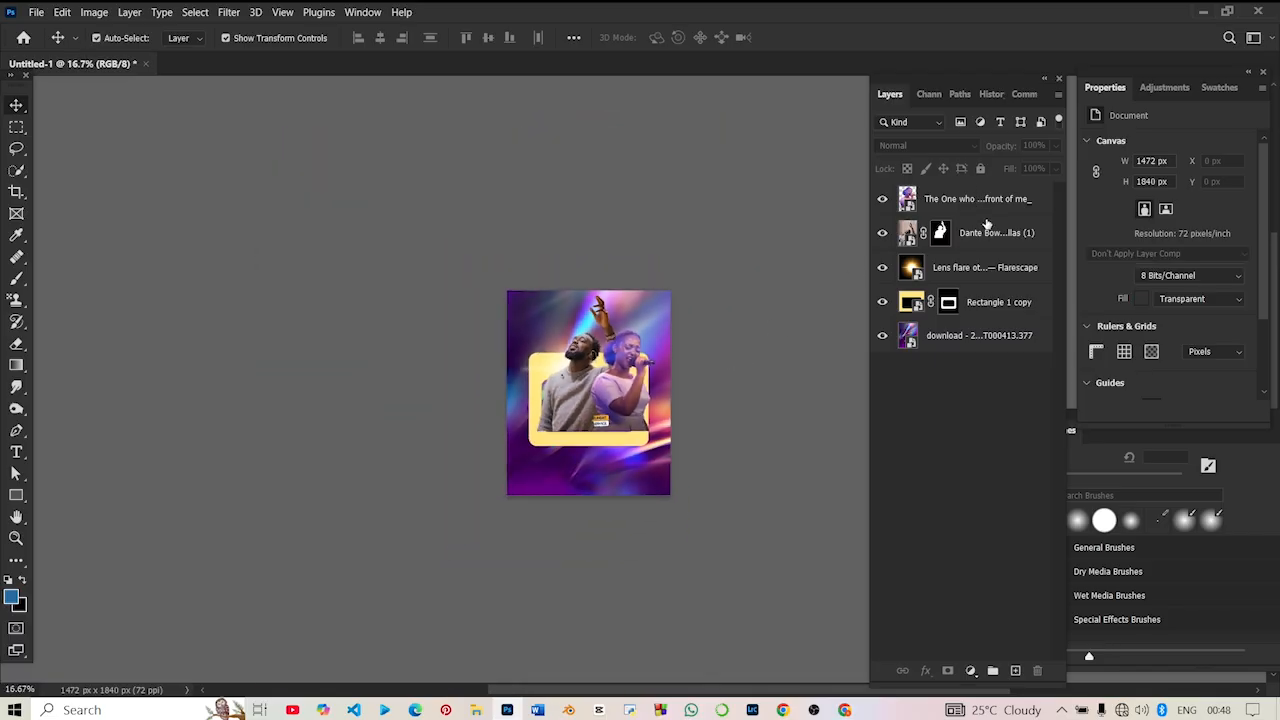
ctrl+click(990, 242)
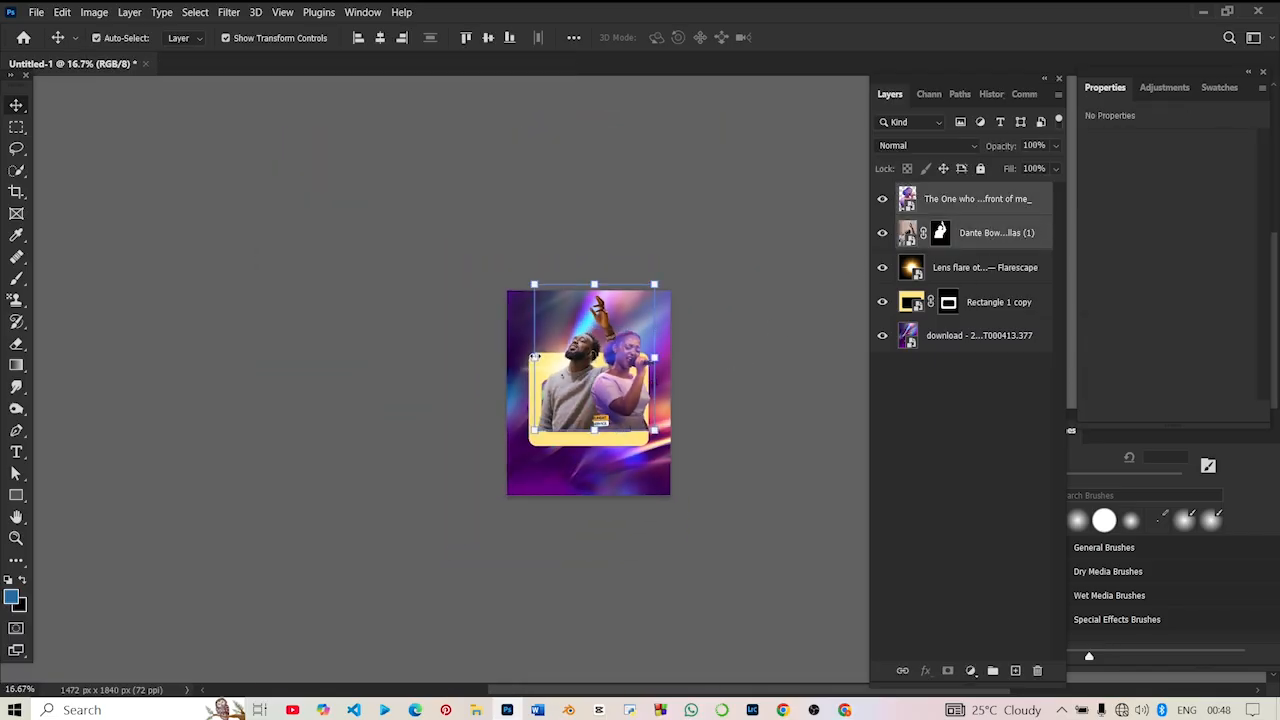
drag(535, 285, 556, 310)
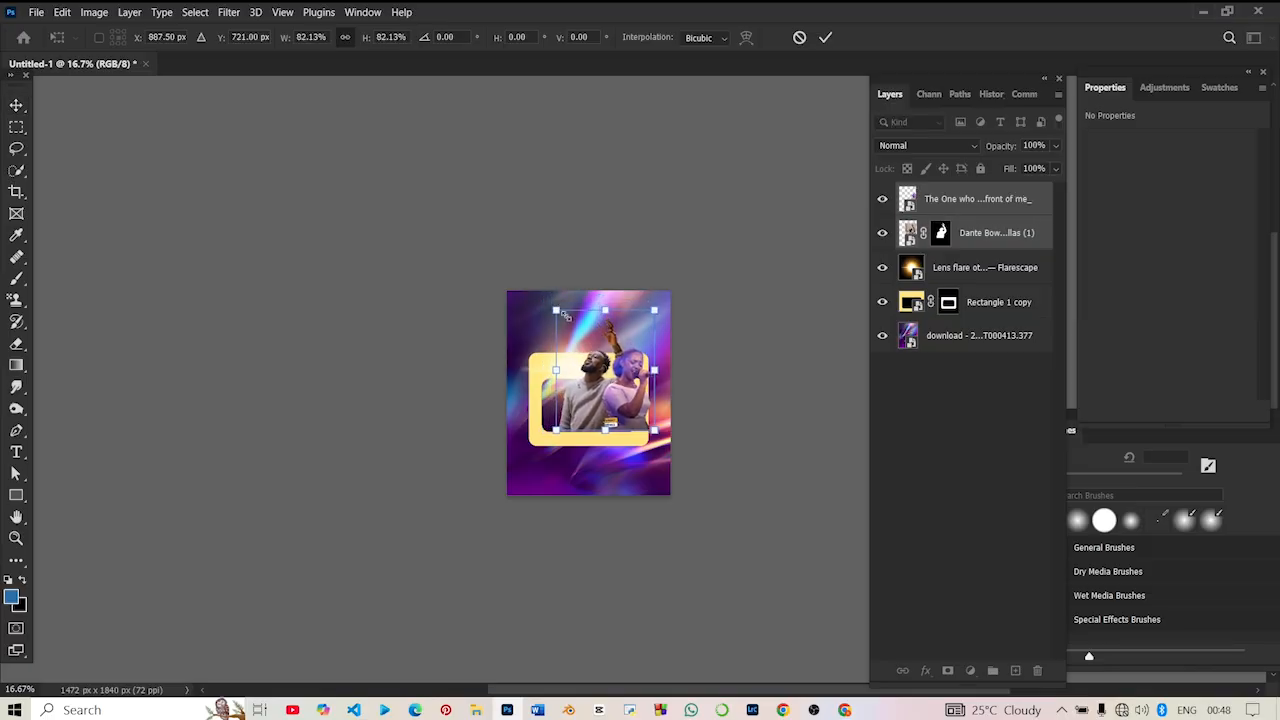
key(Return)
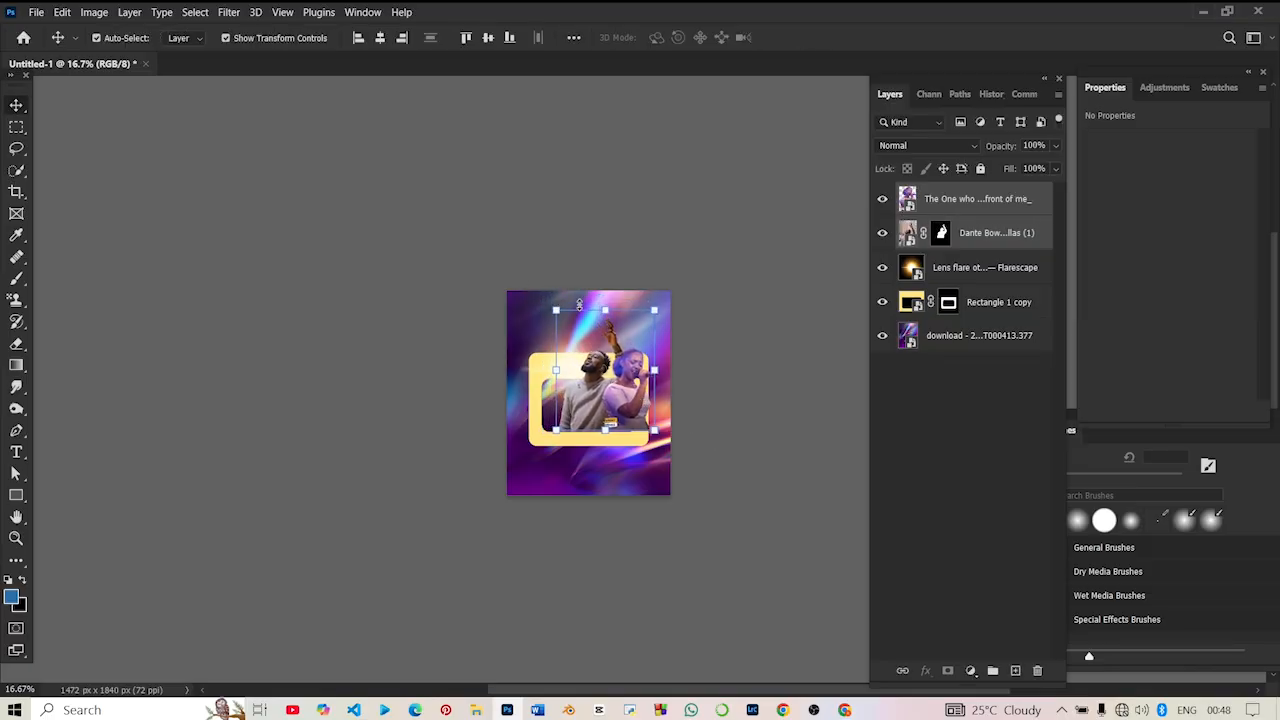
click(706, 357)
- Place the "#SHE CRC Church stage" crowd photo from Downloads and scale it to about 201% (1480 x 988 px) across the canvas's lower half
click(476, 710)
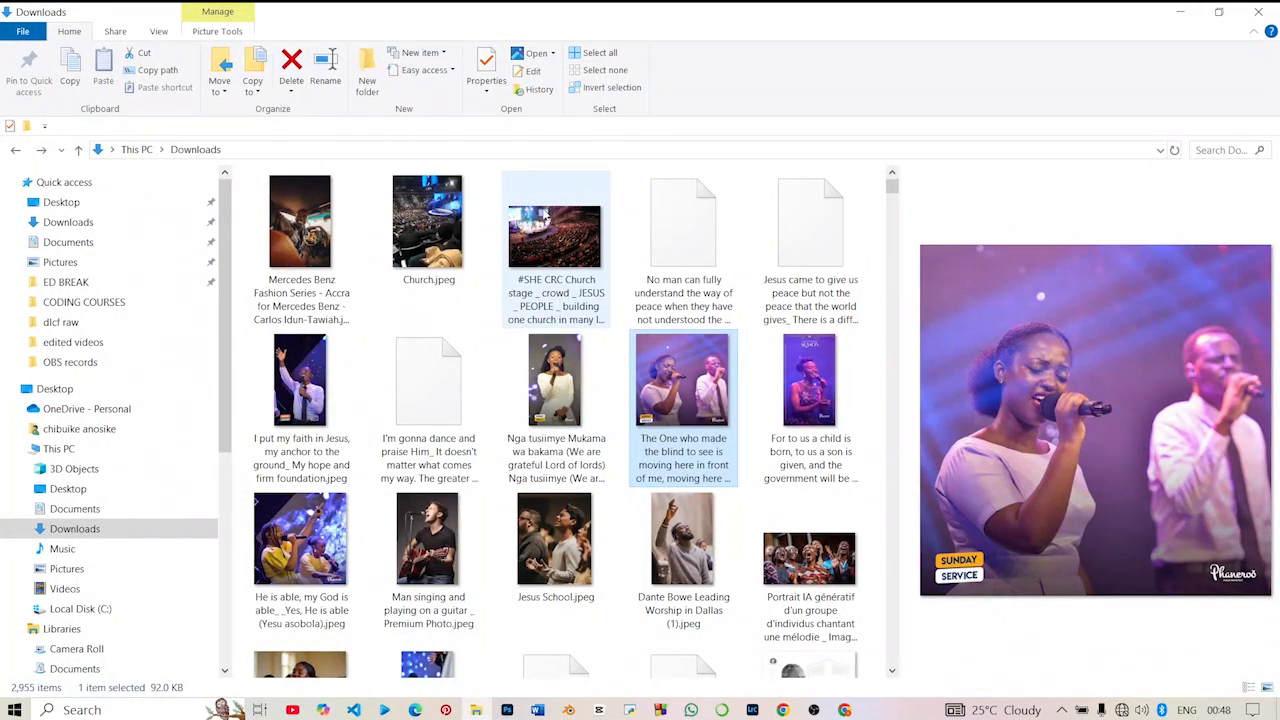
drag(527, 197, 628, 508)
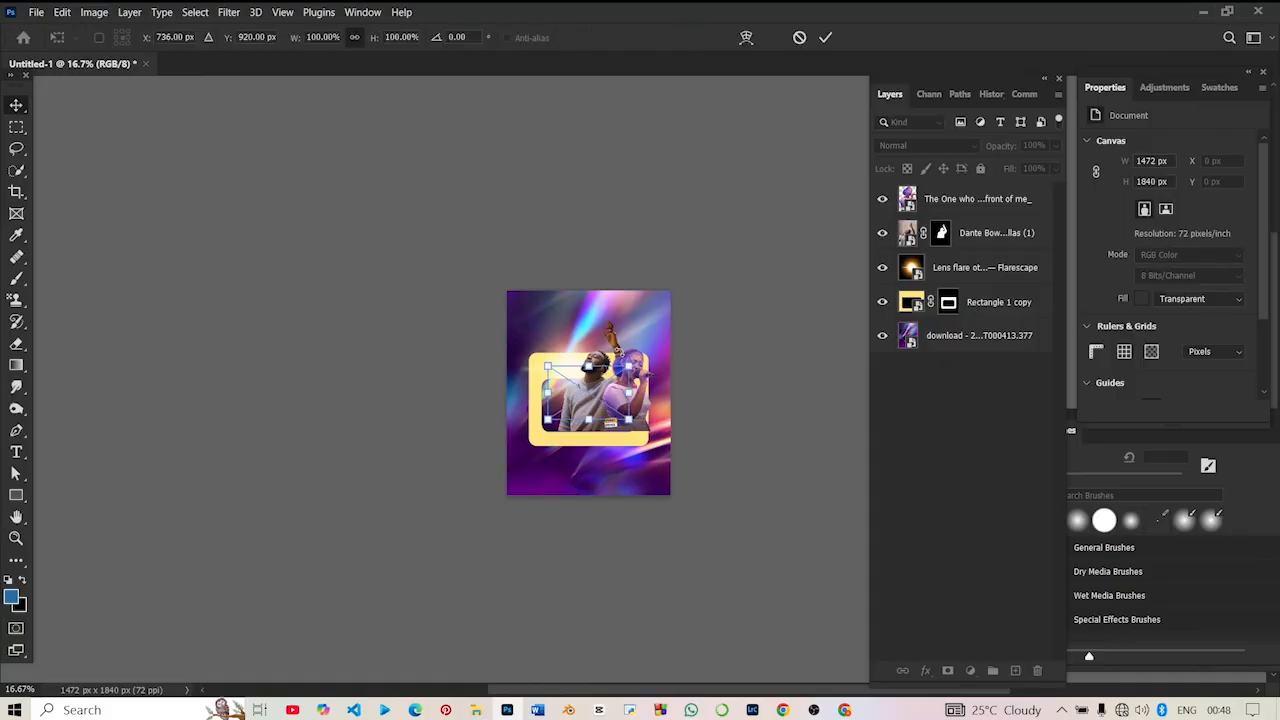
drag(591, 338, 593, 308)
drag(598, 366, 596, 446)
key(Return)
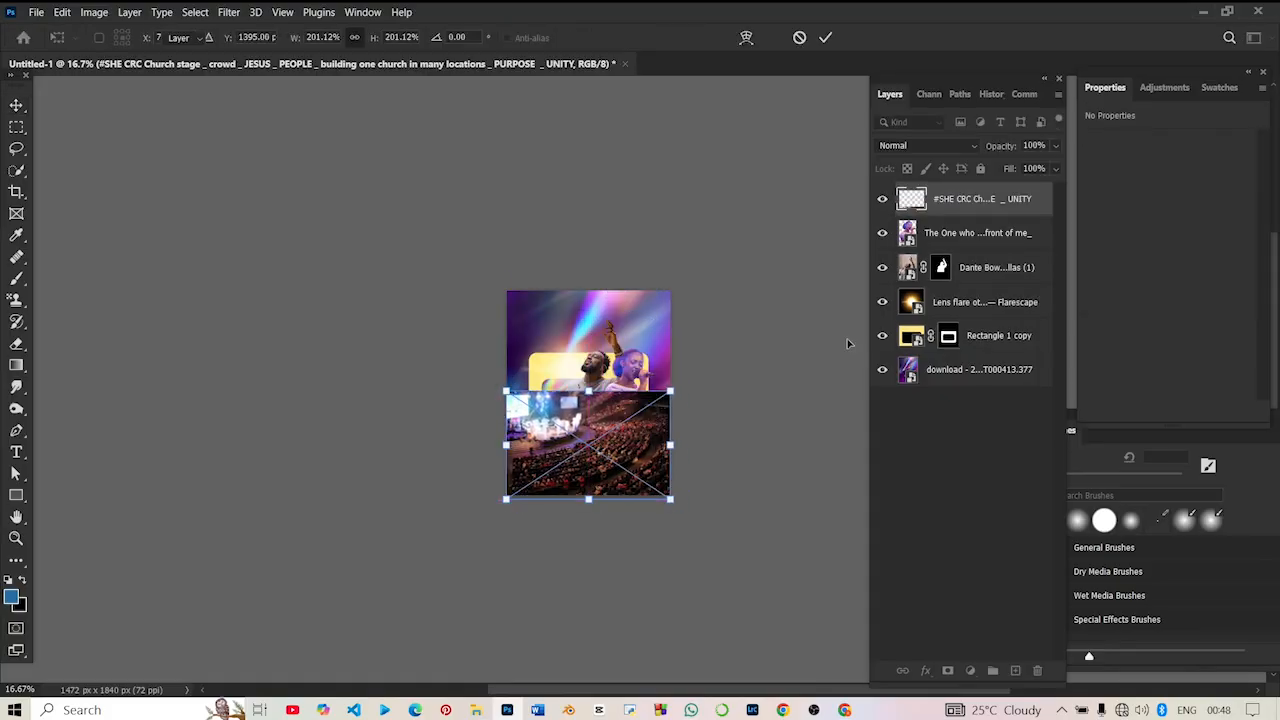
- Move the crowd photo layer directly above the purple background and set its blend mode to Screen
drag(970, 200, 962, 358)
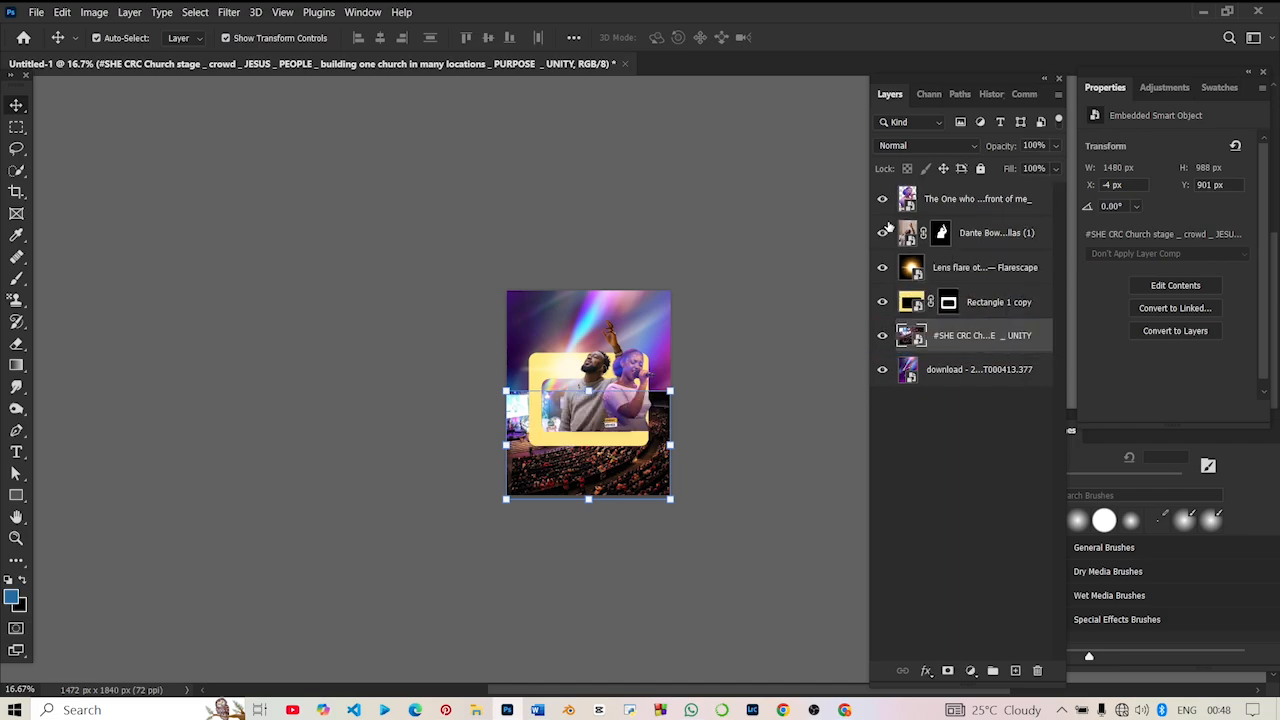
click(940, 147)
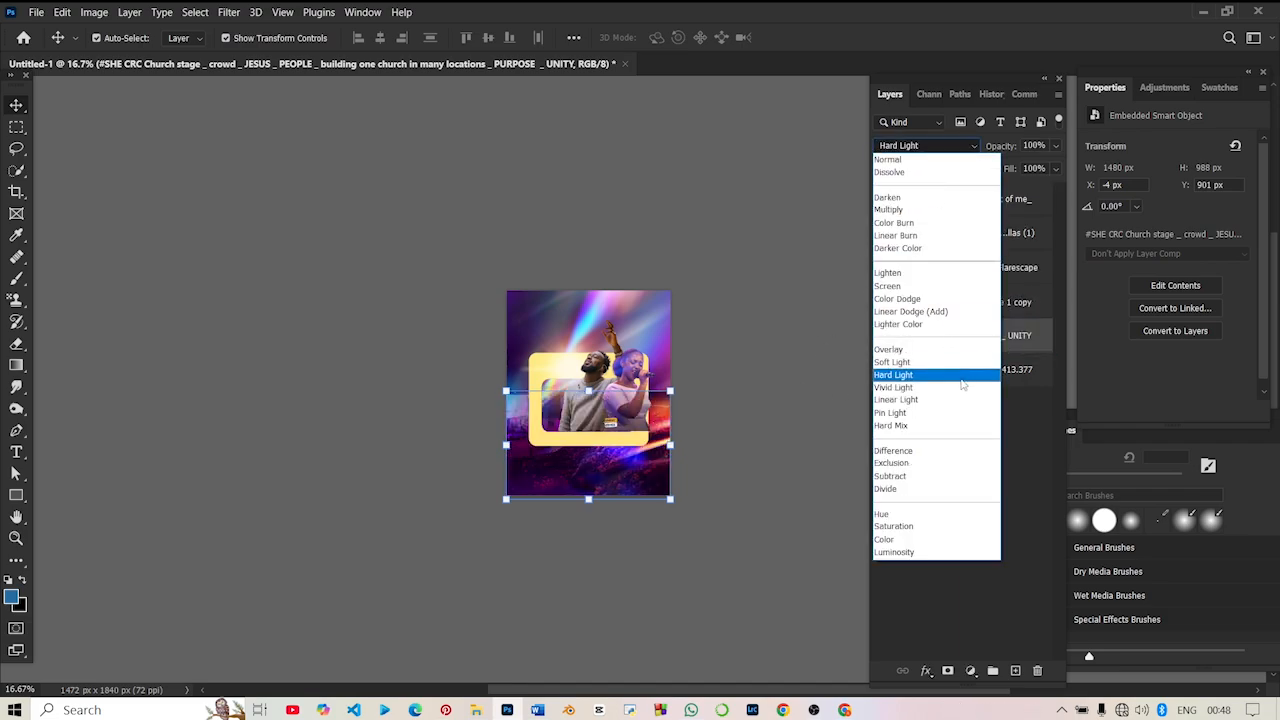
click(908, 285)
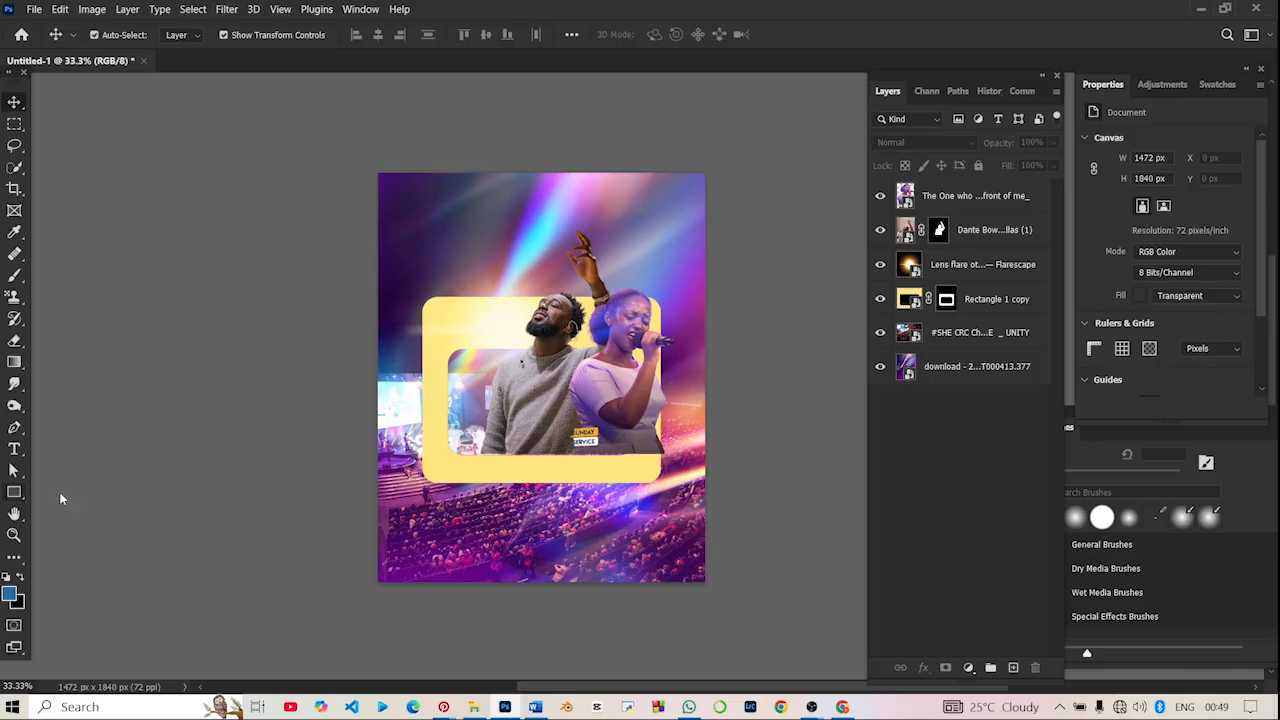
- Draw a blue rectangle about 708 px wide over the frame's left side and reduce its height to about 204 px
click(14, 491)
drag(547, 370, 389, 454)
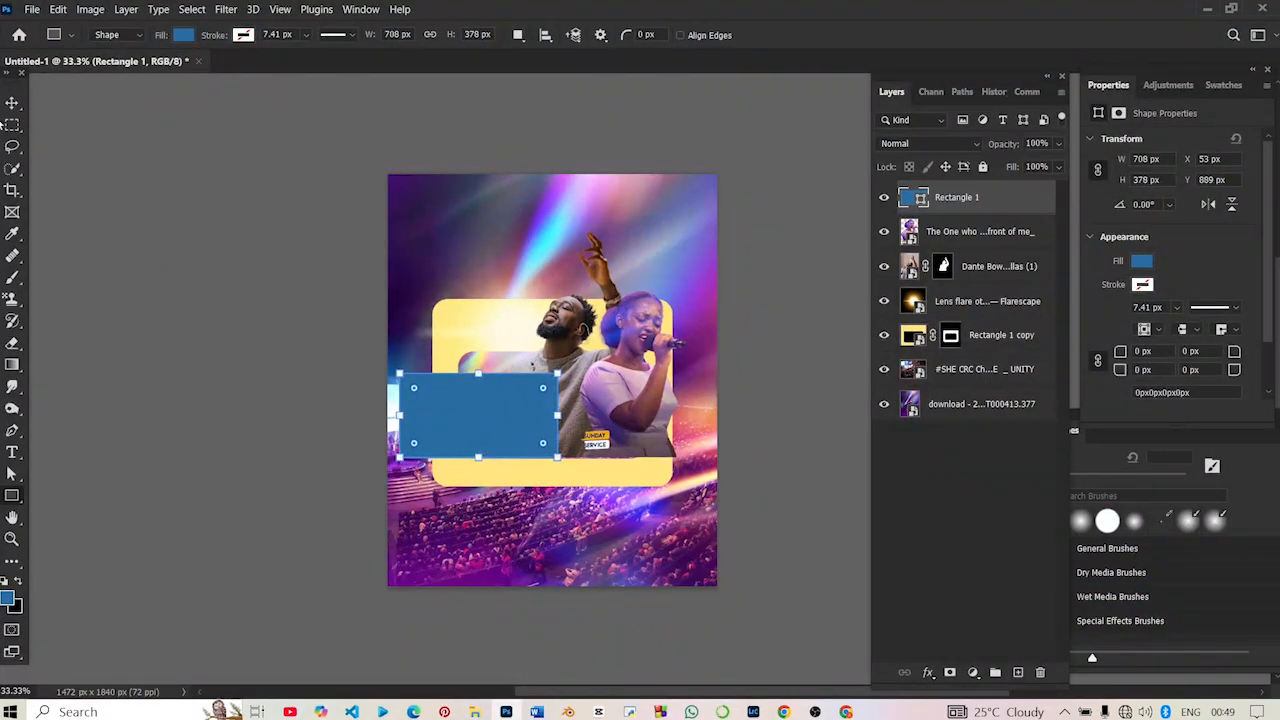
click(12, 104)
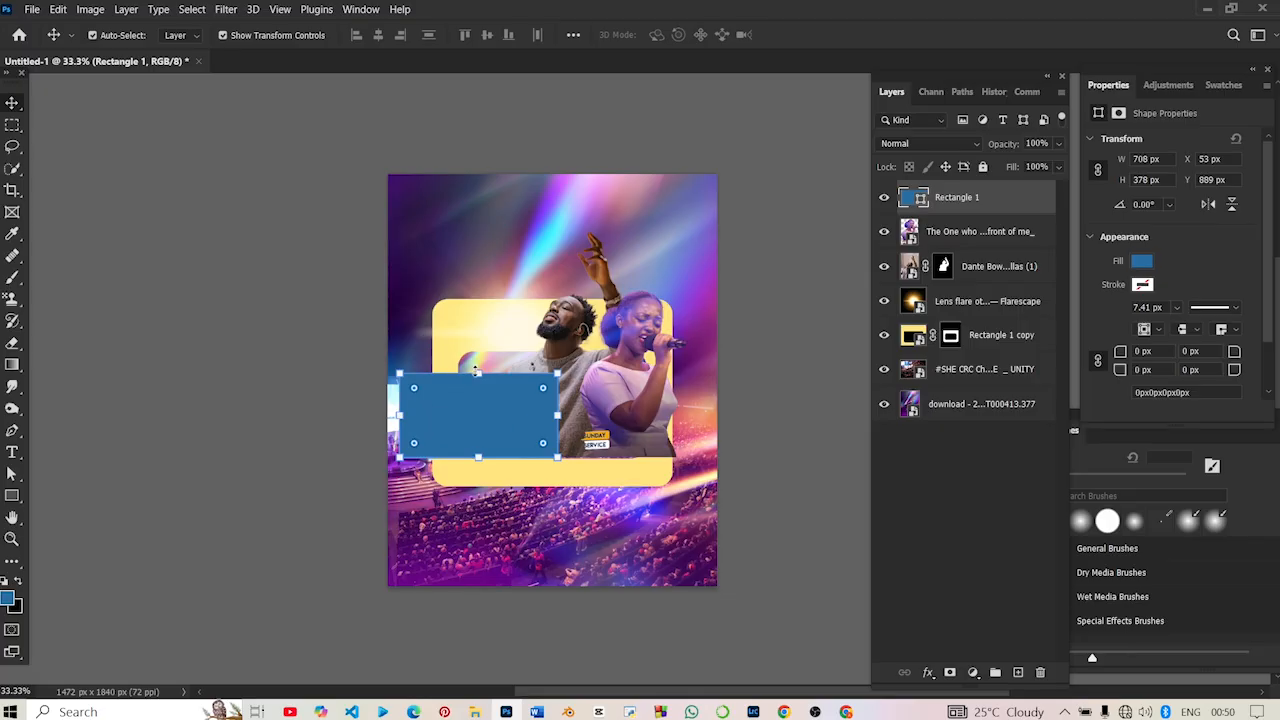
drag(478, 372, 478, 410)
key(Return)
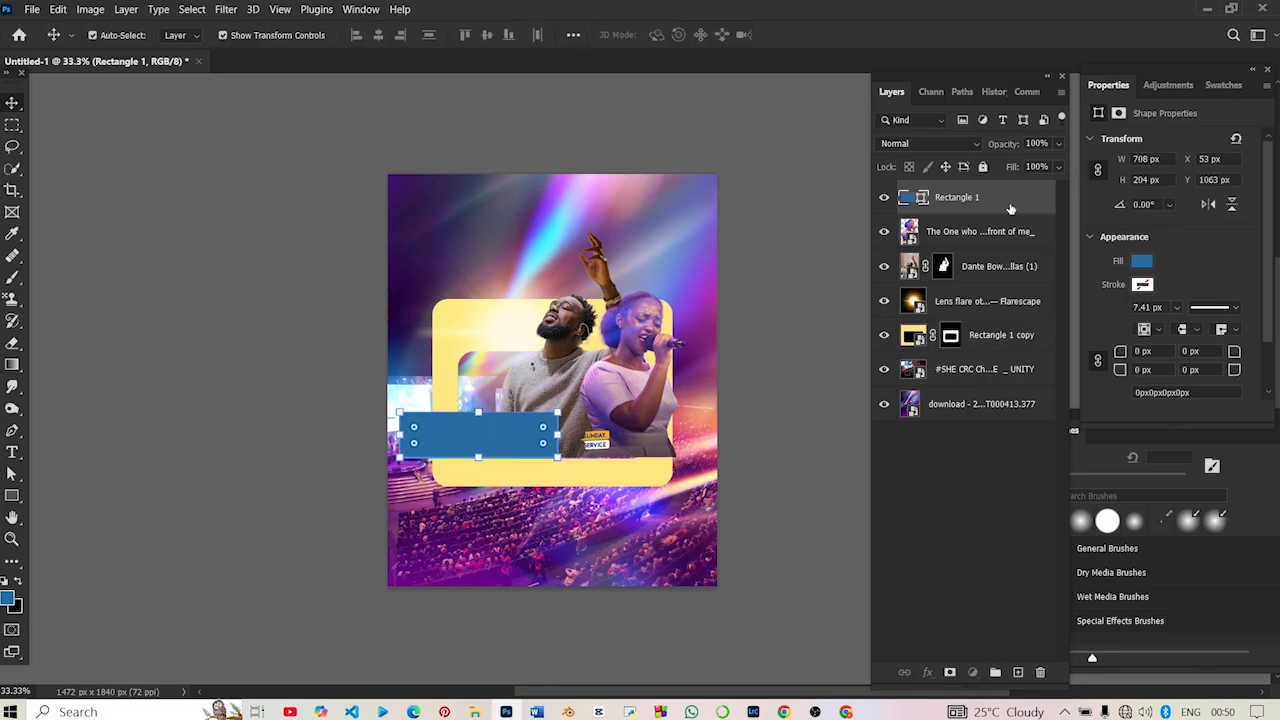
- Duplicate the blue rectangle and stack the copy directly above the original, at about Y 859 px
key(ctrl+j)
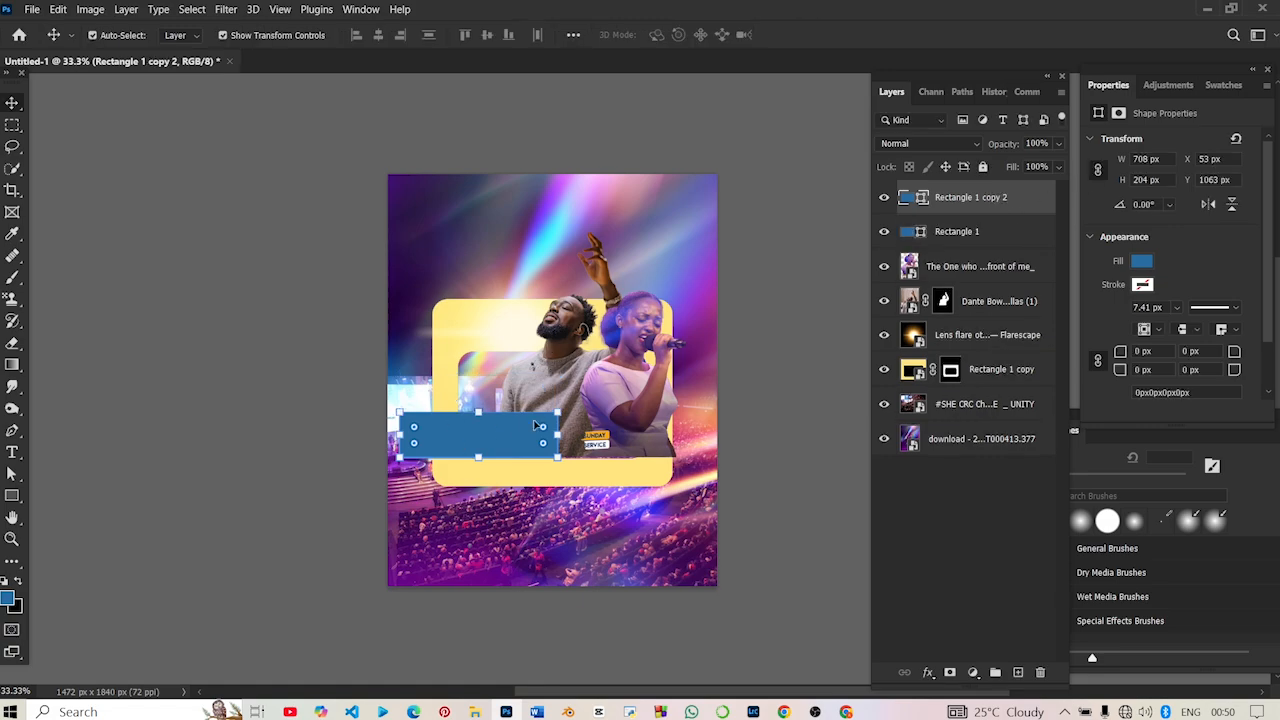
drag(520, 444, 521, 398)
click(735, 335)
click(472, 413)
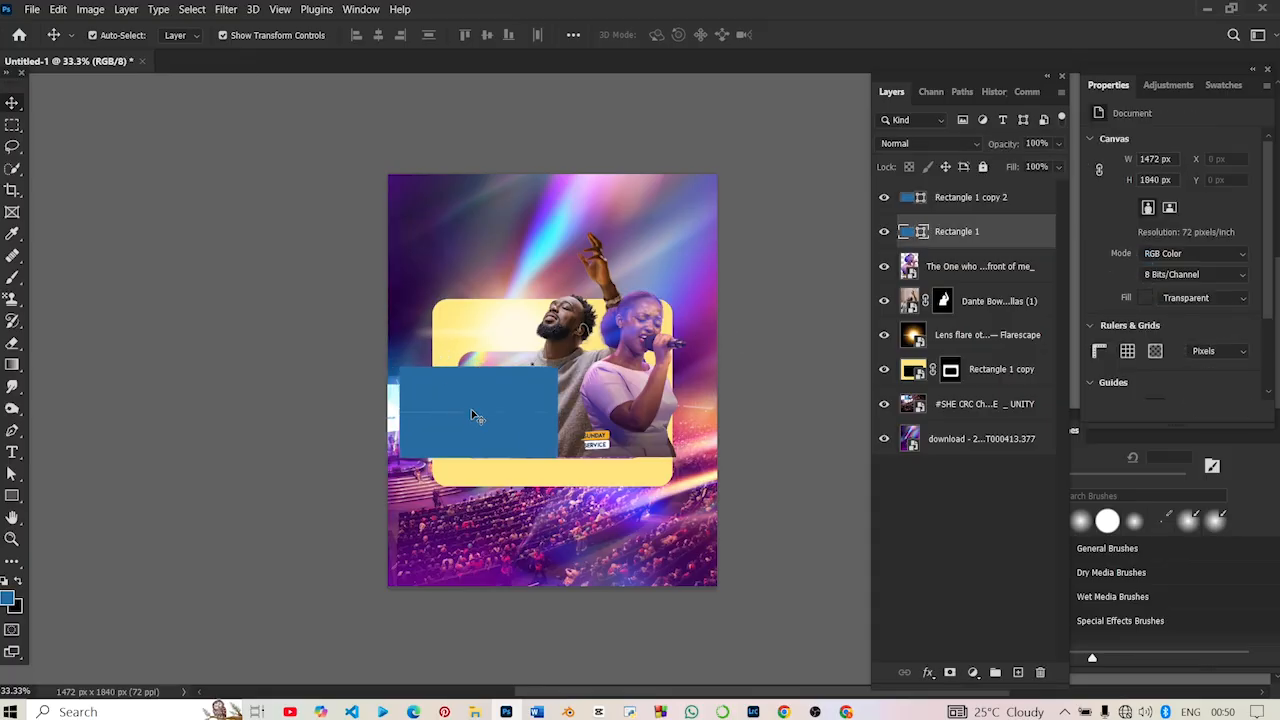
key(ctrl+t)
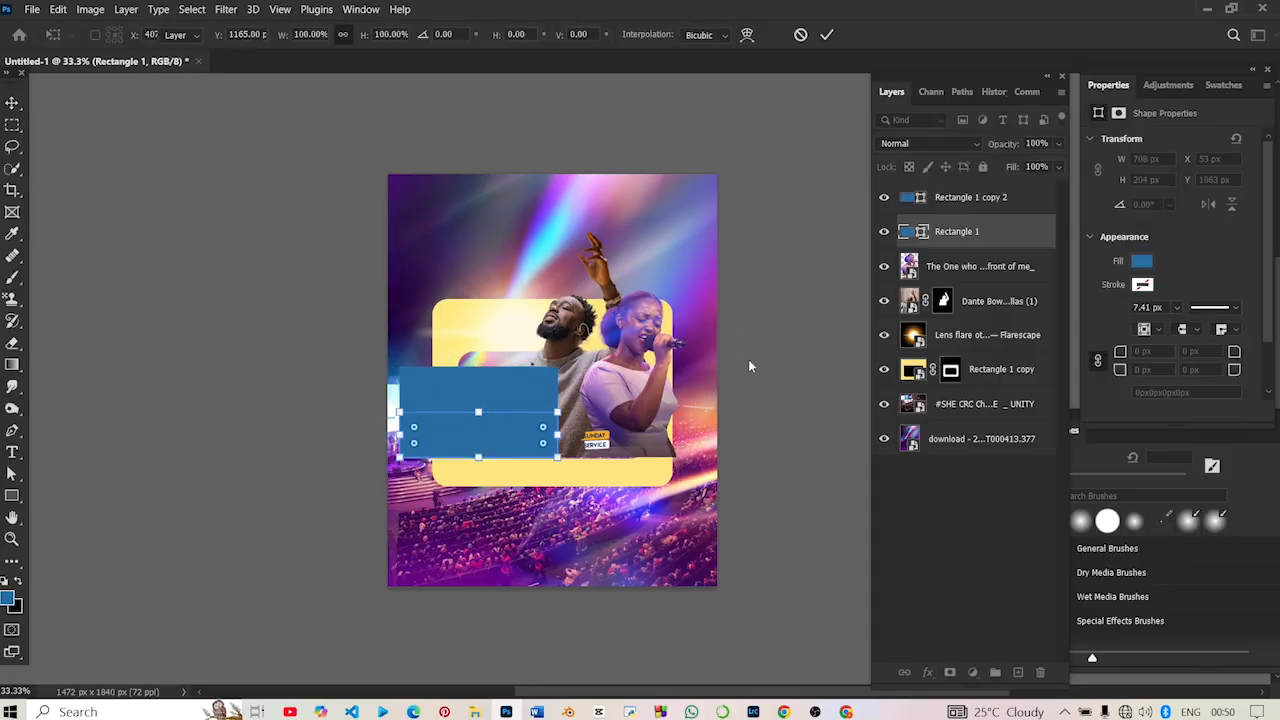
key(ctrl+t)
click(309, 184)
- Round only the upper rectangle's top-left corner to 93 px
click(428, 378)
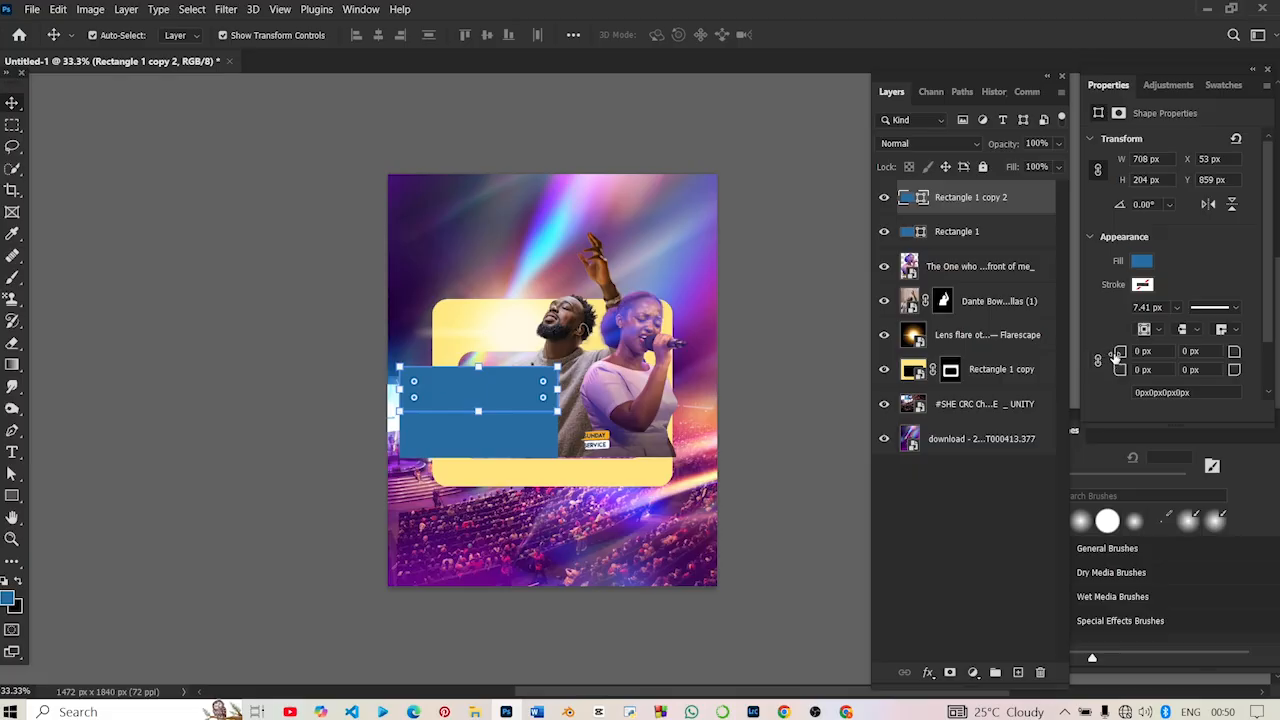
drag(1118, 353, 1196, 366)
click(161, 290)
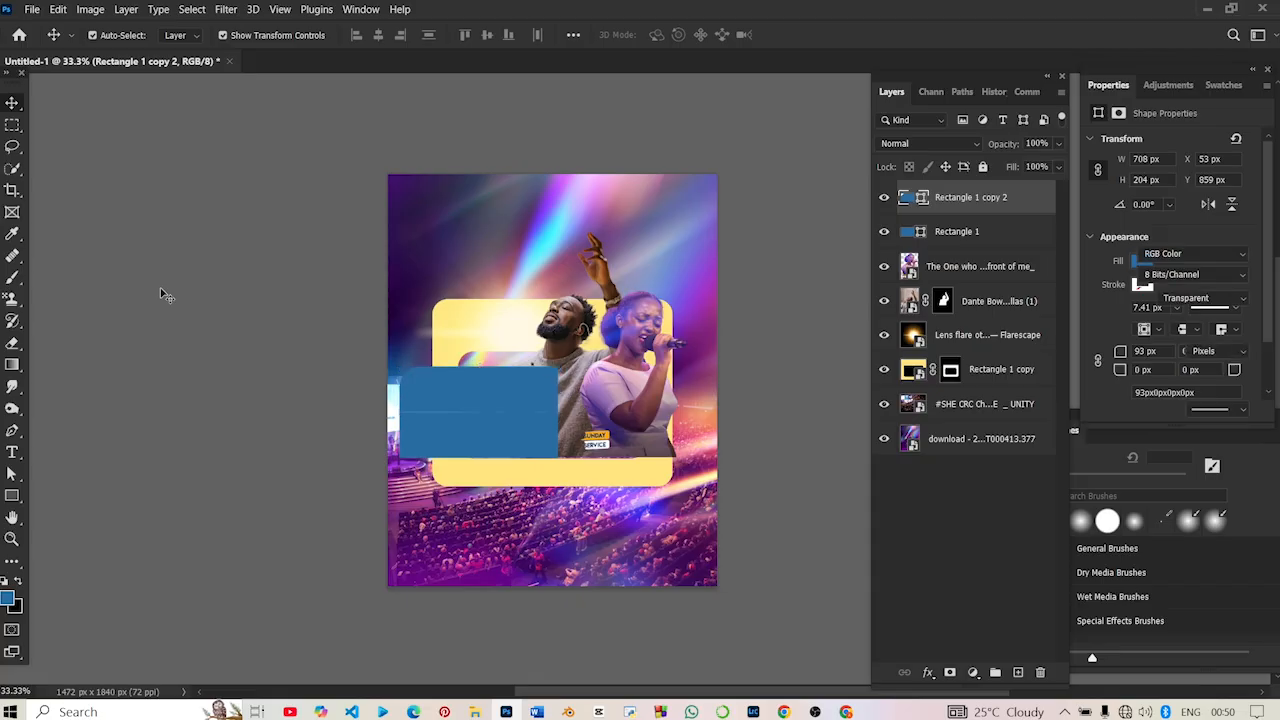
- Move both blue rectangle layers below the lens flare layer and above the yellow frame layer
mouse_move(936, 201)
mouse_down()
mouse_move(942, 241)
mouse_move(944, 200)
mouse_up()
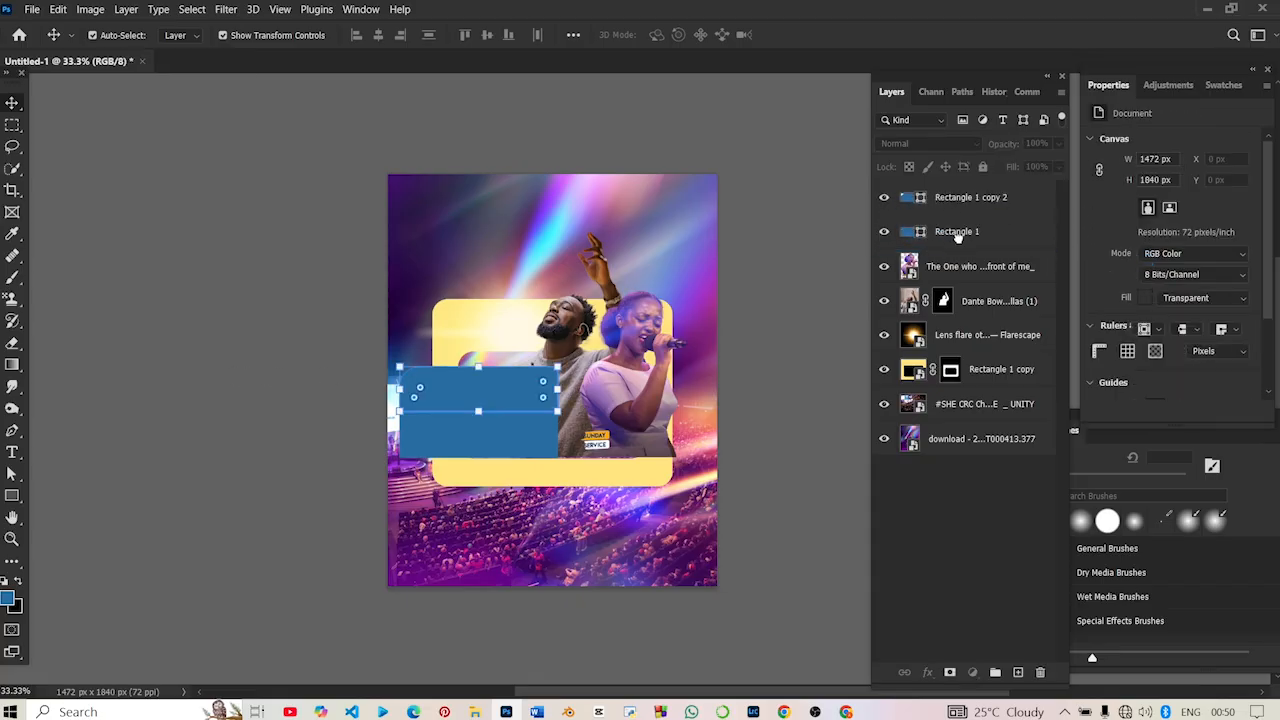
click(958, 231)
ctrl+click(975, 199)
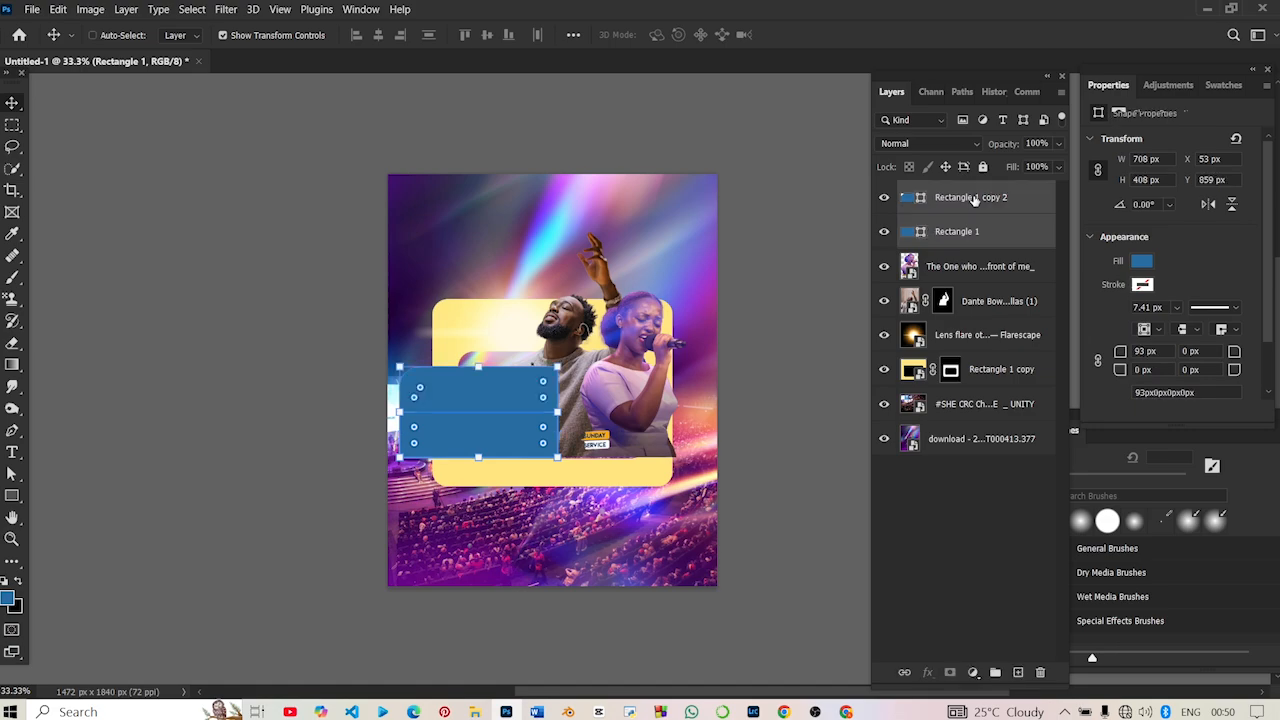
drag(978, 232, 1008, 332)
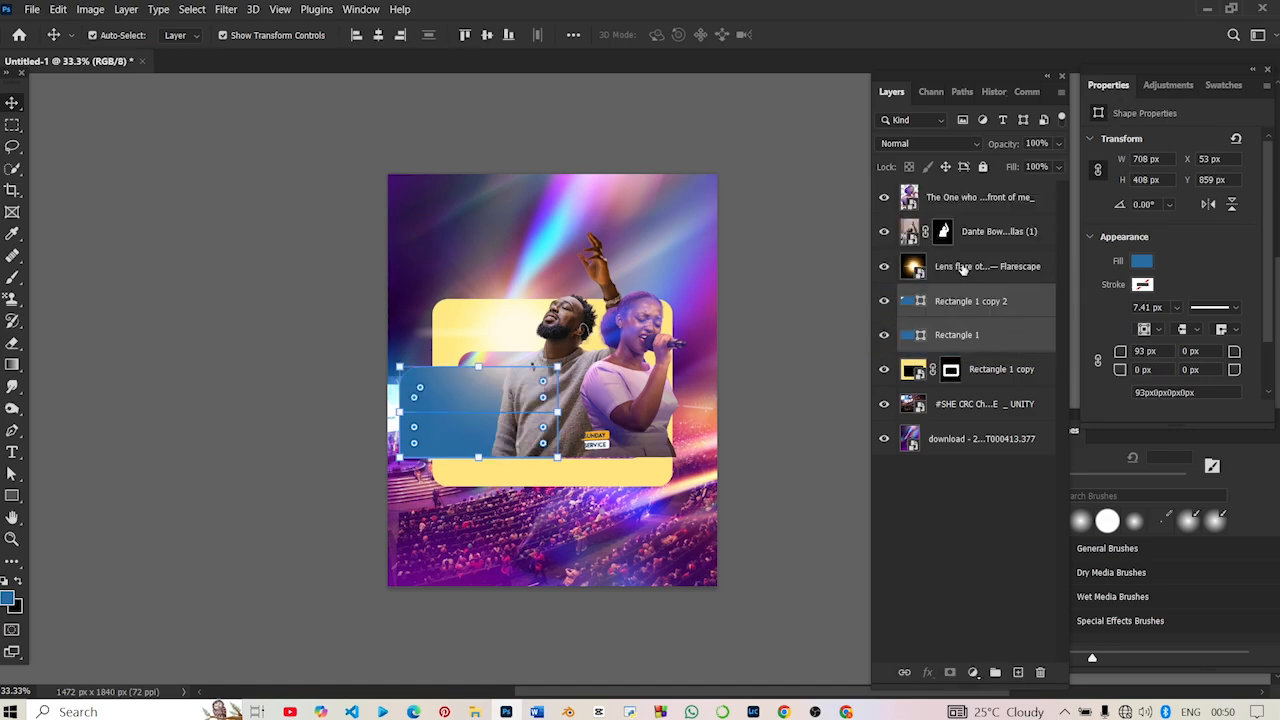
click(805, 192)
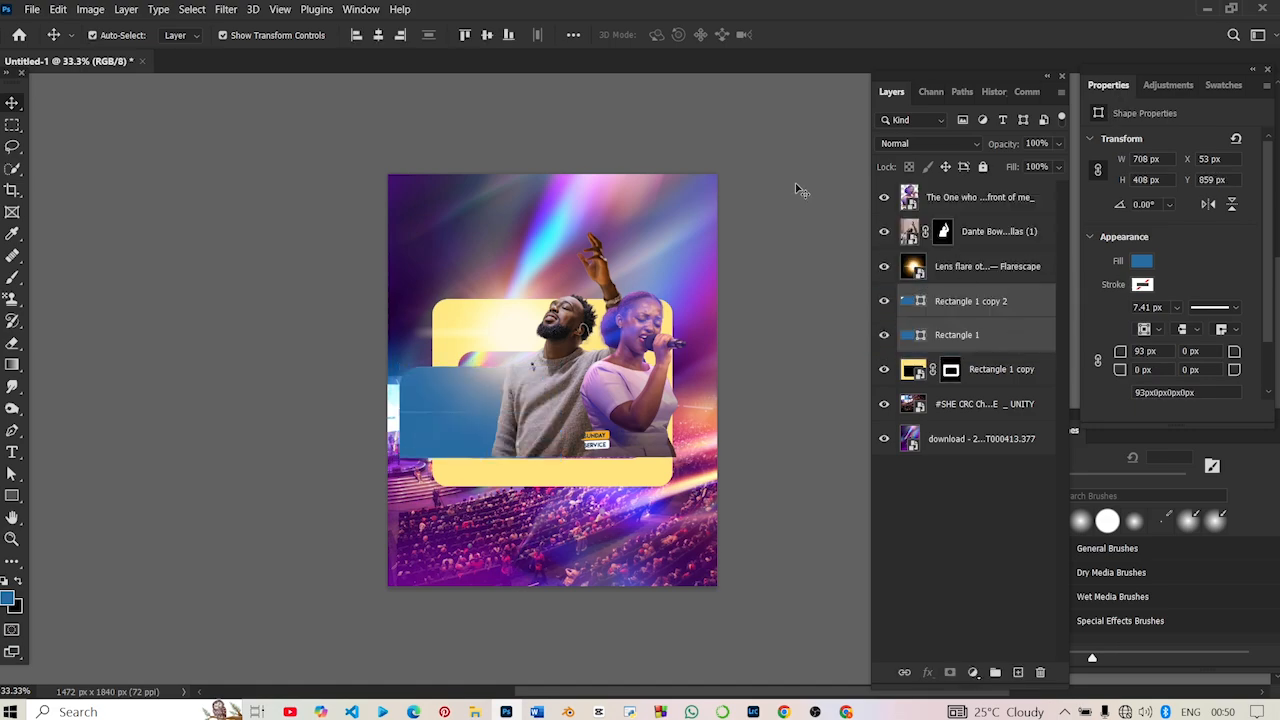
click(436, 398)
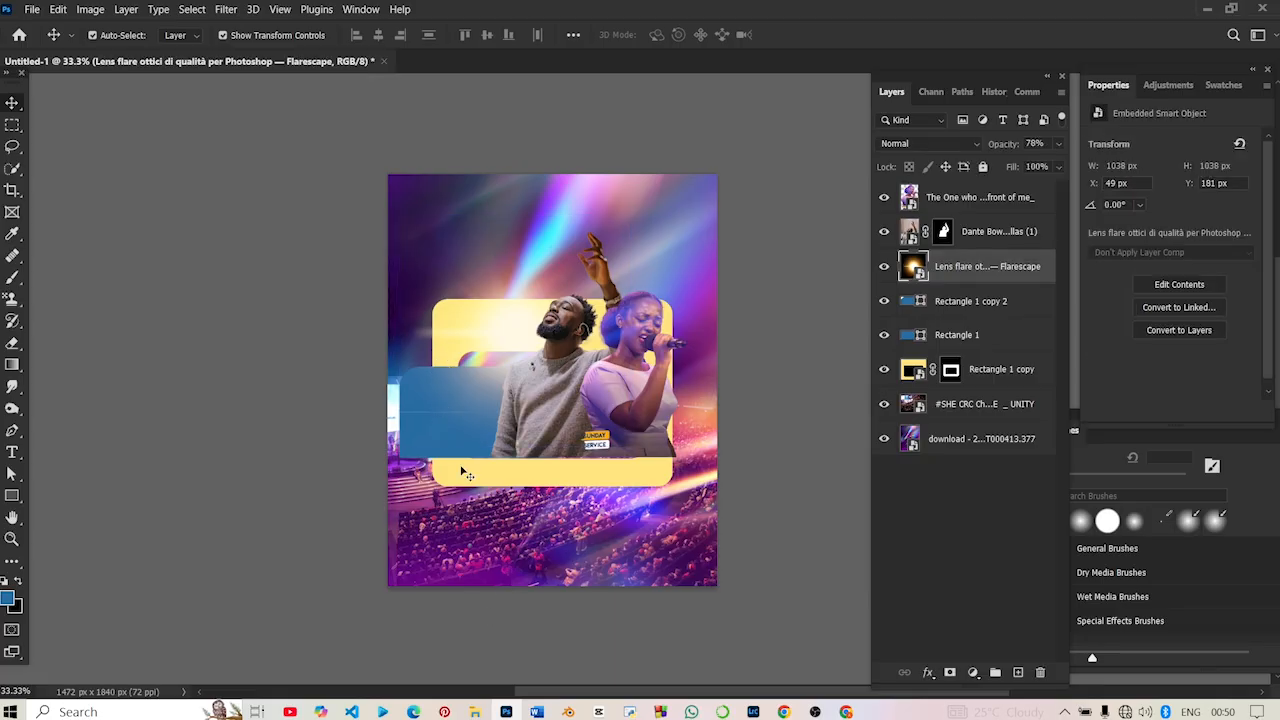
click(432, 441)
key(ctrl+t)
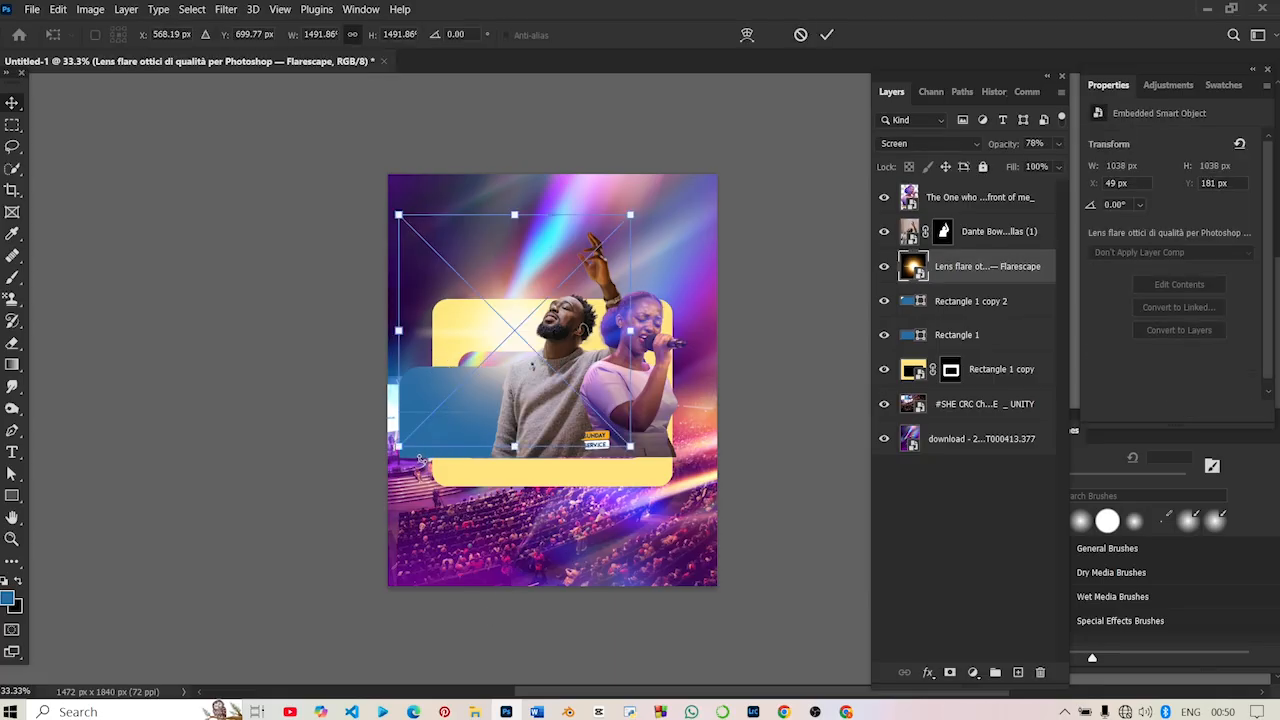
click(214, 486)
click(214, 486)
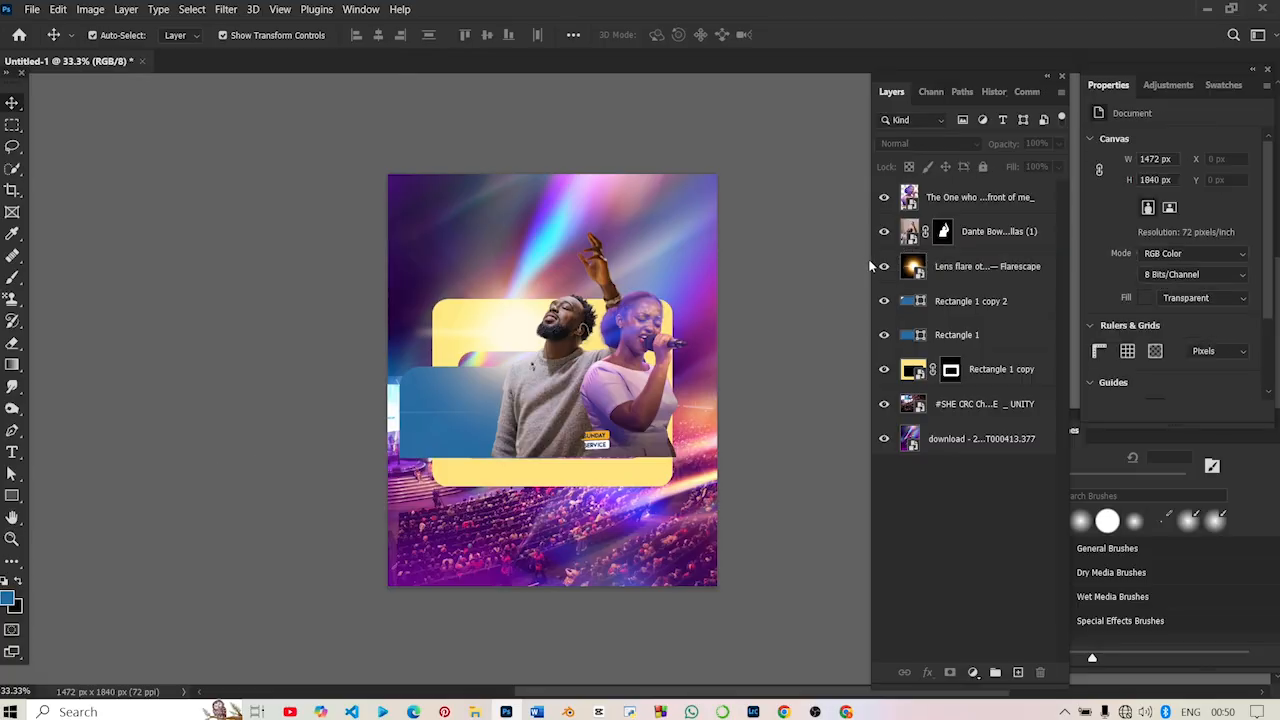
- Set the lower rectangle's fill to dark purple #47054e
double_click(926, 336)
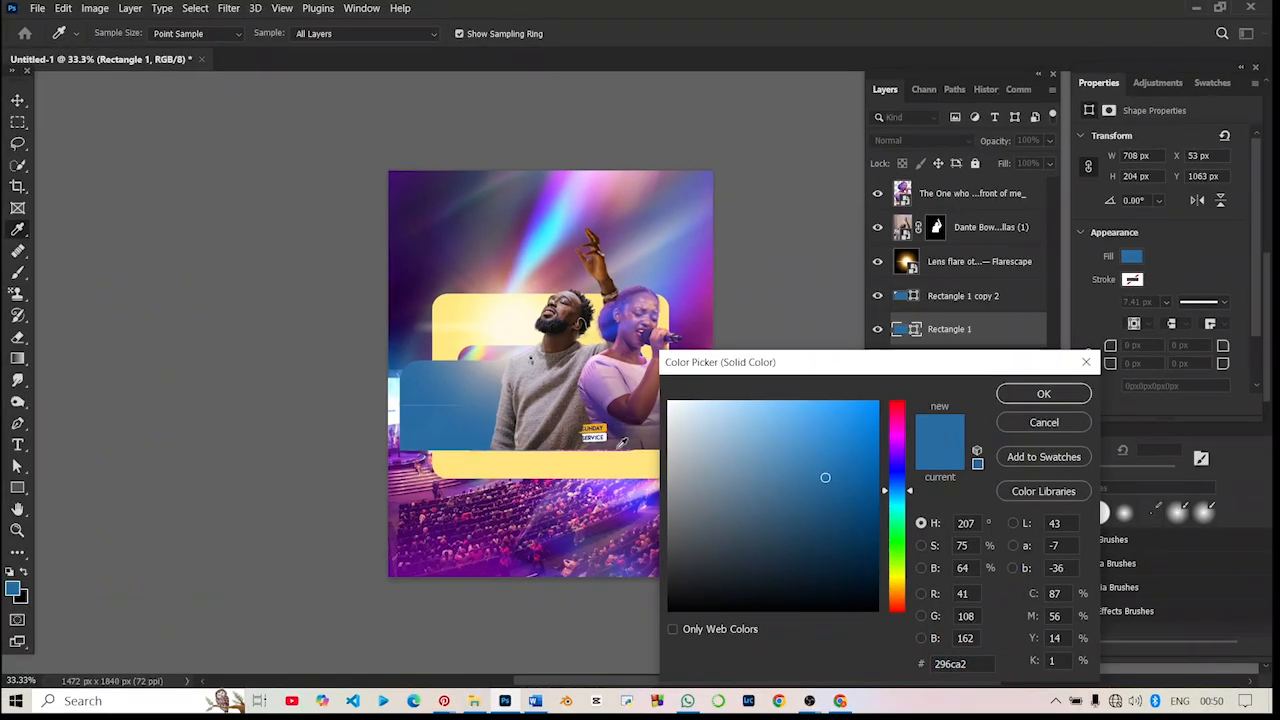
click(692, 307)
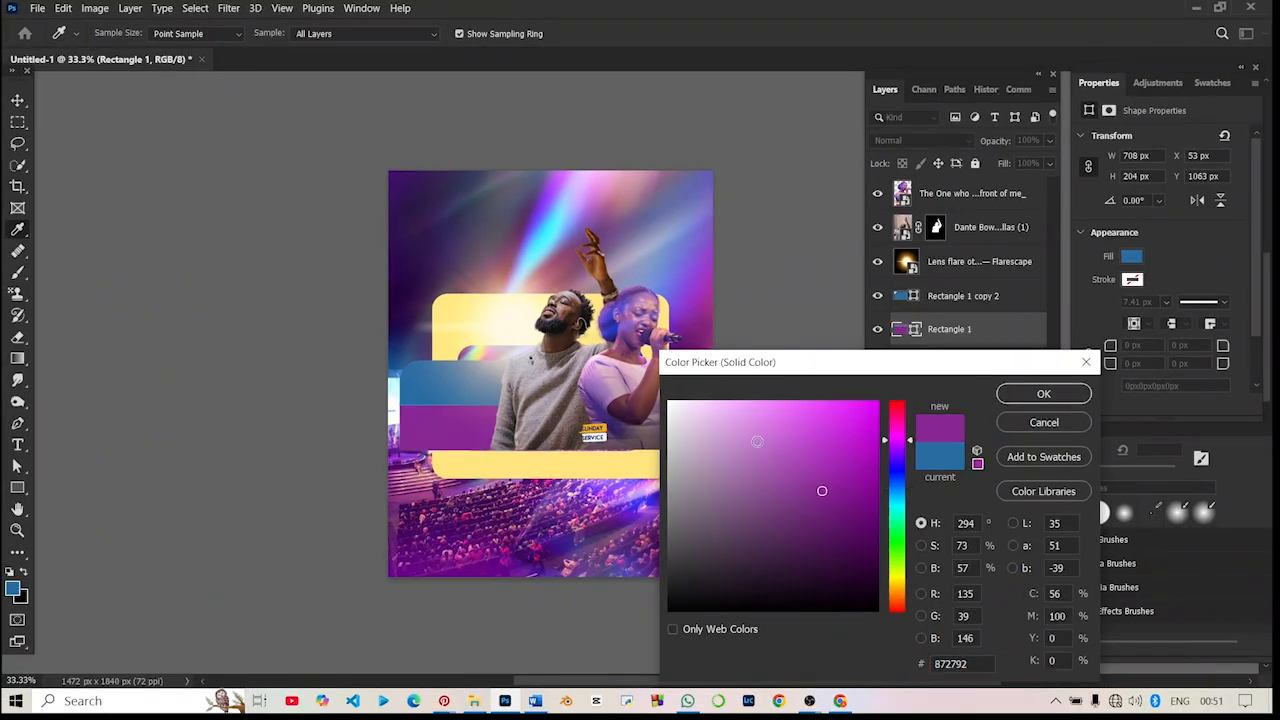
drag(840, 511, 866, 548)
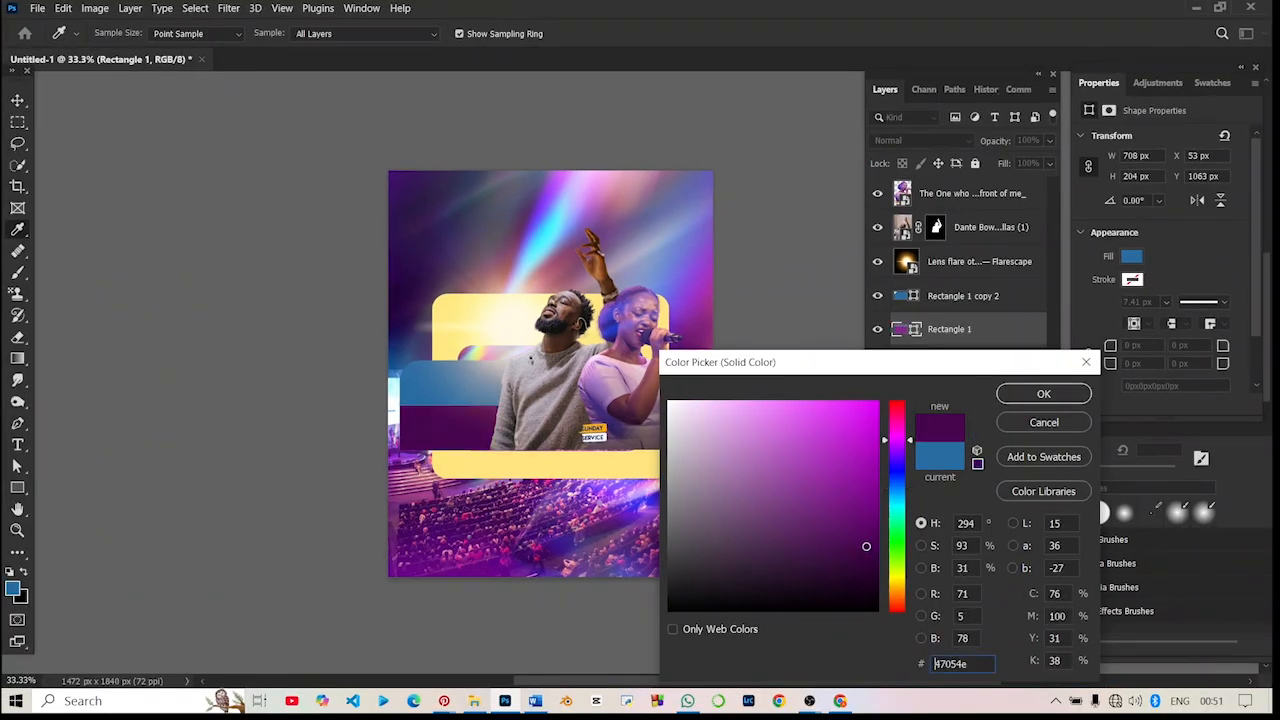
click(1043, 394)
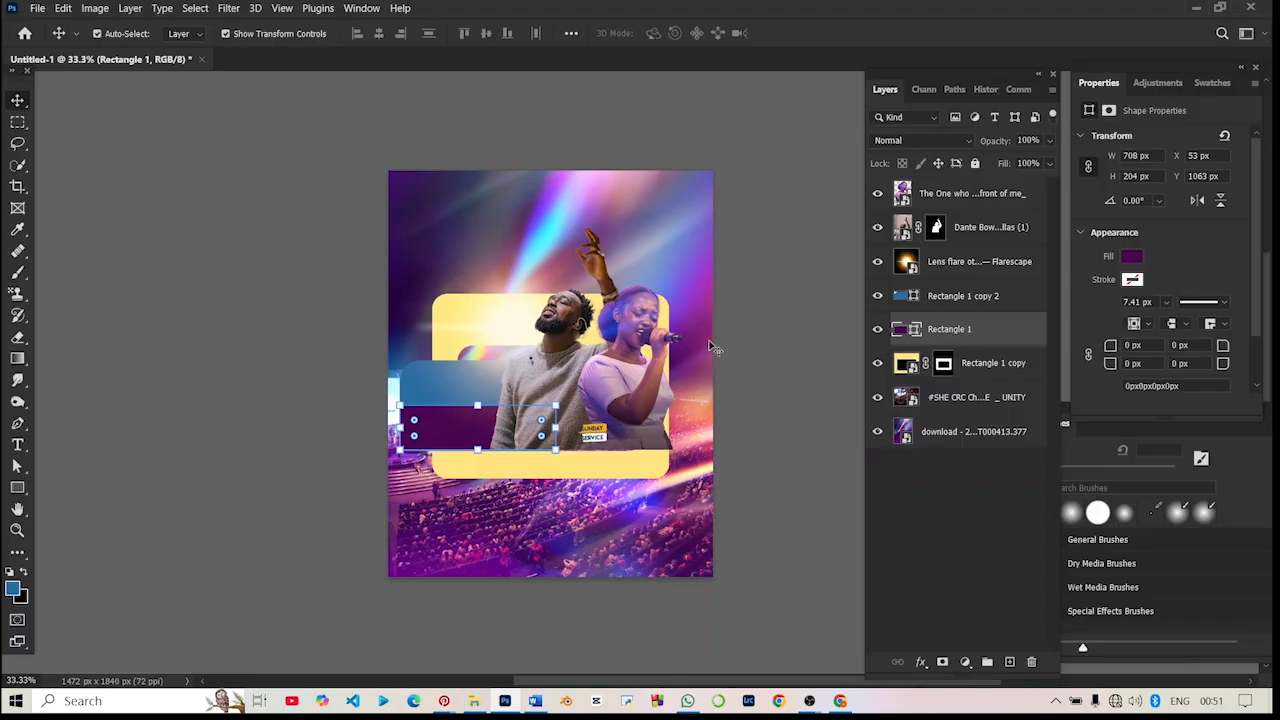
- Set the upper rectangle's fill to purple #830093
double_click(906, 296)
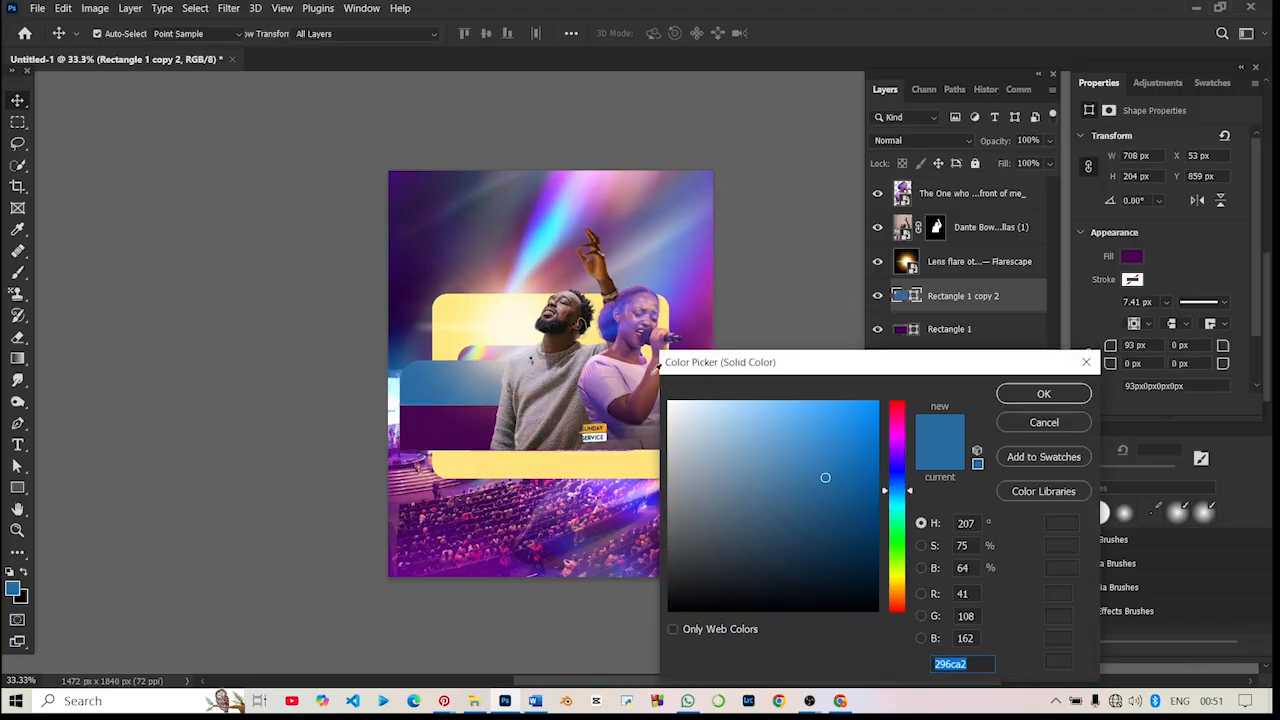
click(441, 423)
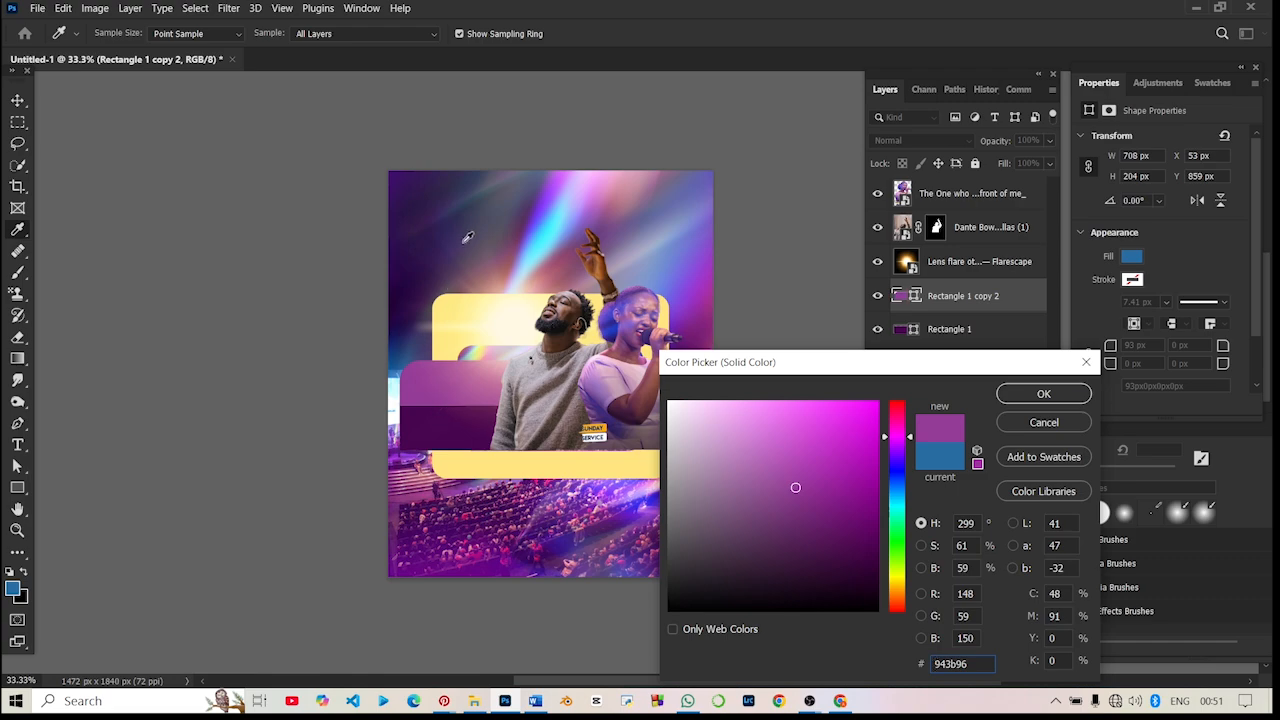
mouse_move(829, 496)
mouse_down()
mouse_move(877, 482)
mouse_move(881, 519)
mouse_up()
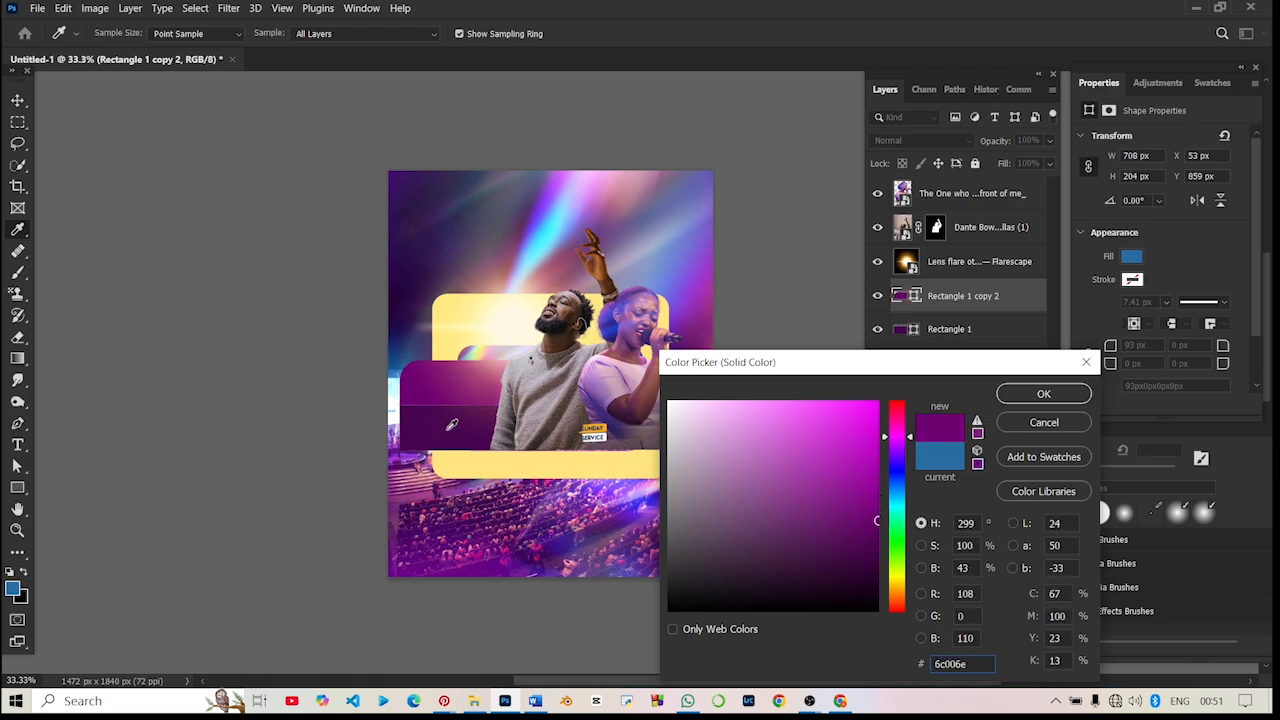
mouse_move(453, 425)
mouse_down()
mouse_move(866, 508)
mouse_move(463, 426)
mouse_up()
mouse_move(838, 458)
mouse_down()
mouse_move(846, 491)
mouse_move(884, 491)
mouse_up()
click(1042, 397)
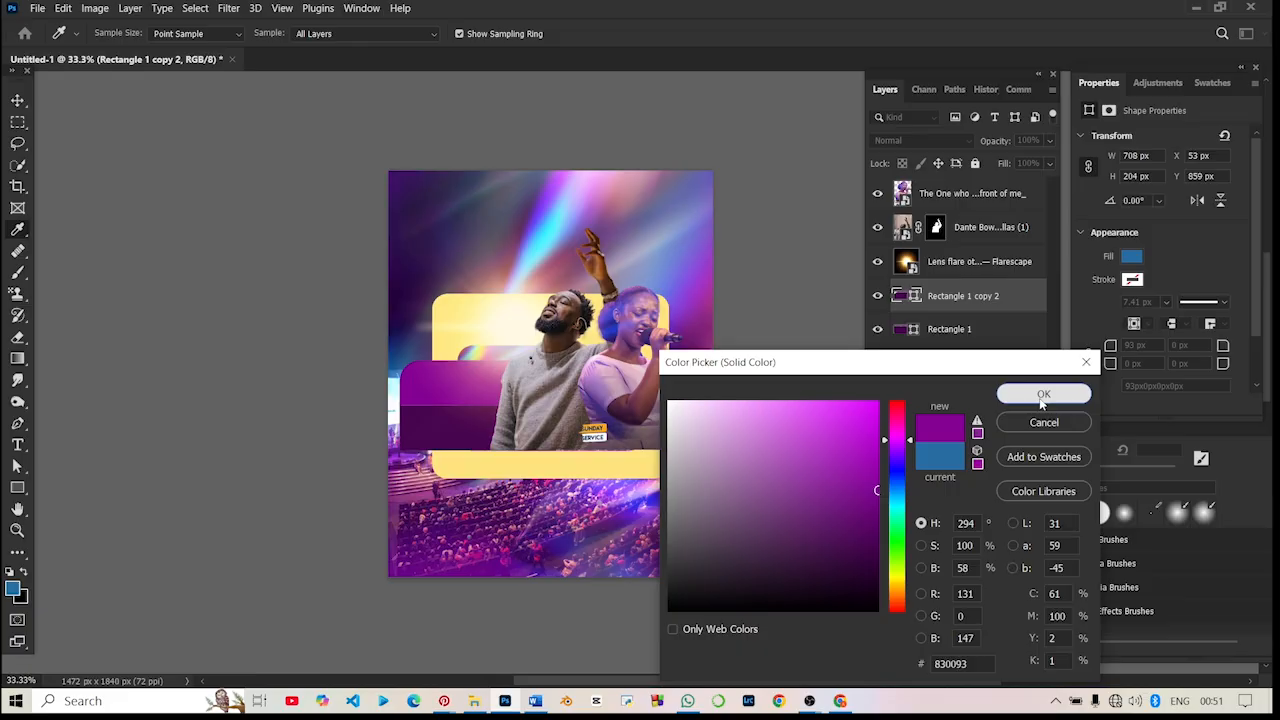
drag(717, 121, 737, 323)
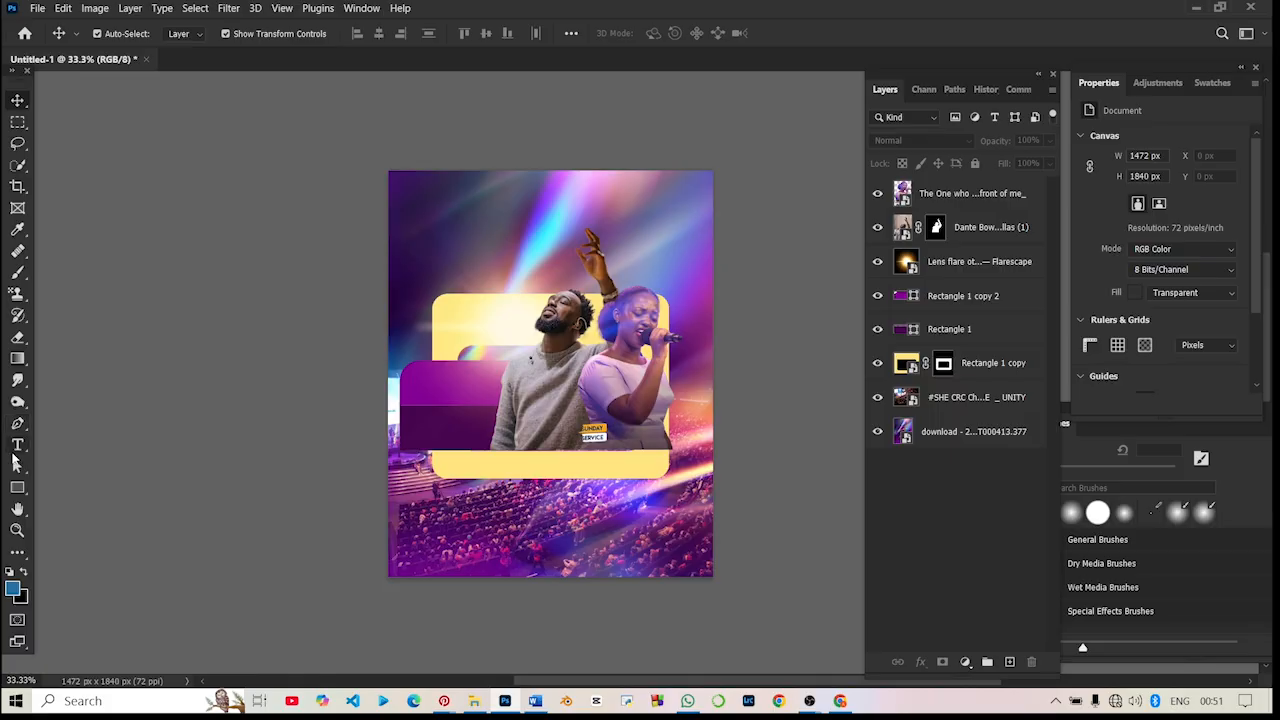
- Add the text SUNDAY SERVICE on two lines near the canvas's upper-left corner
click(17, 444)
click(443, 212)
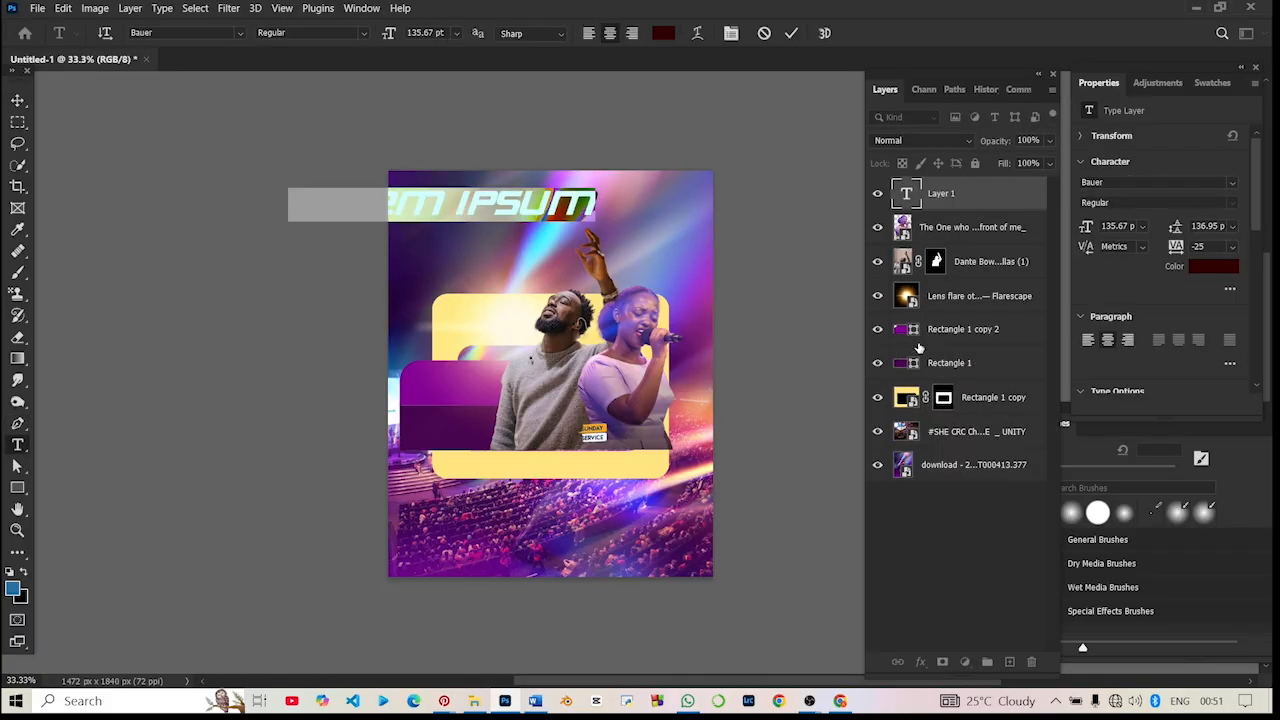
text(SUND)
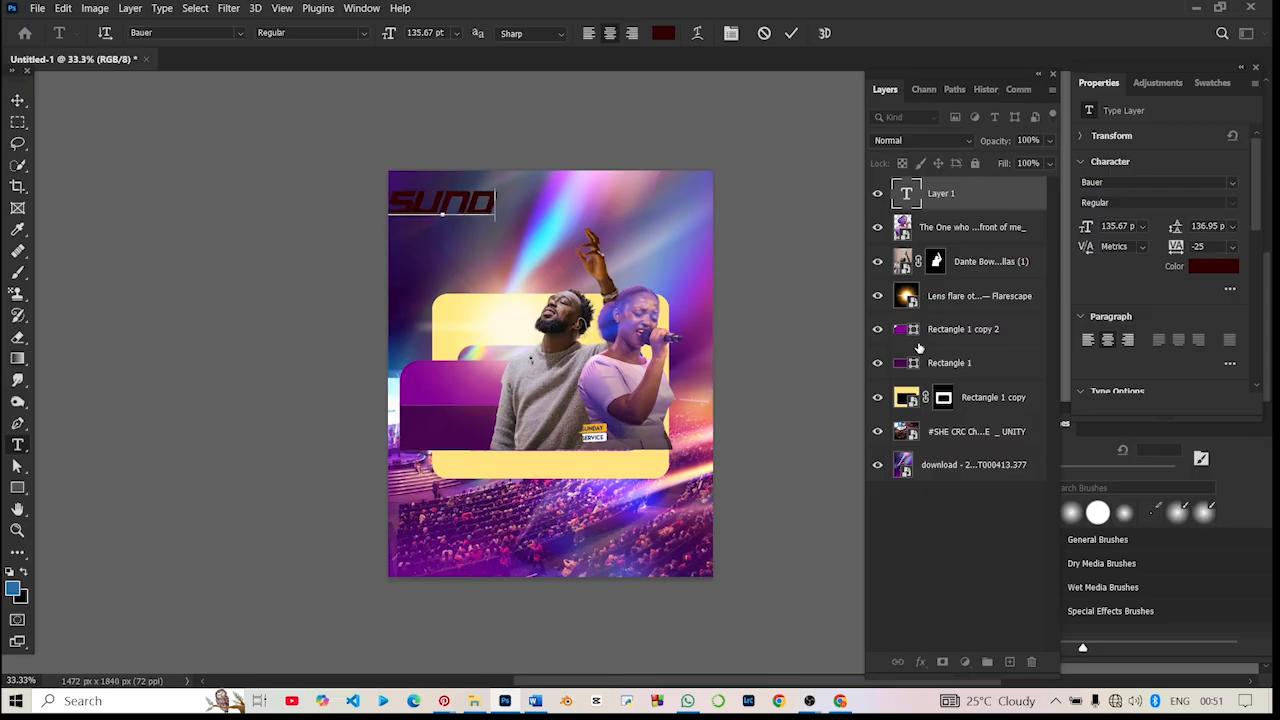
text(AY)
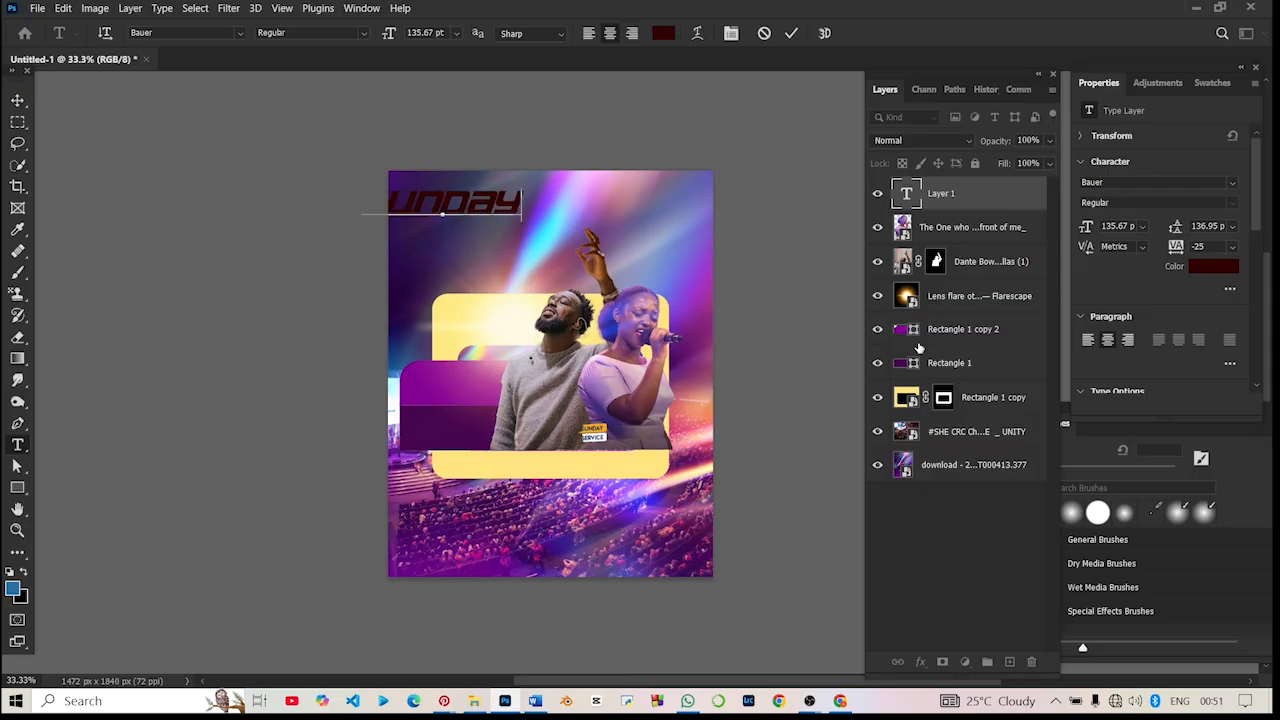
text(SERVICE)
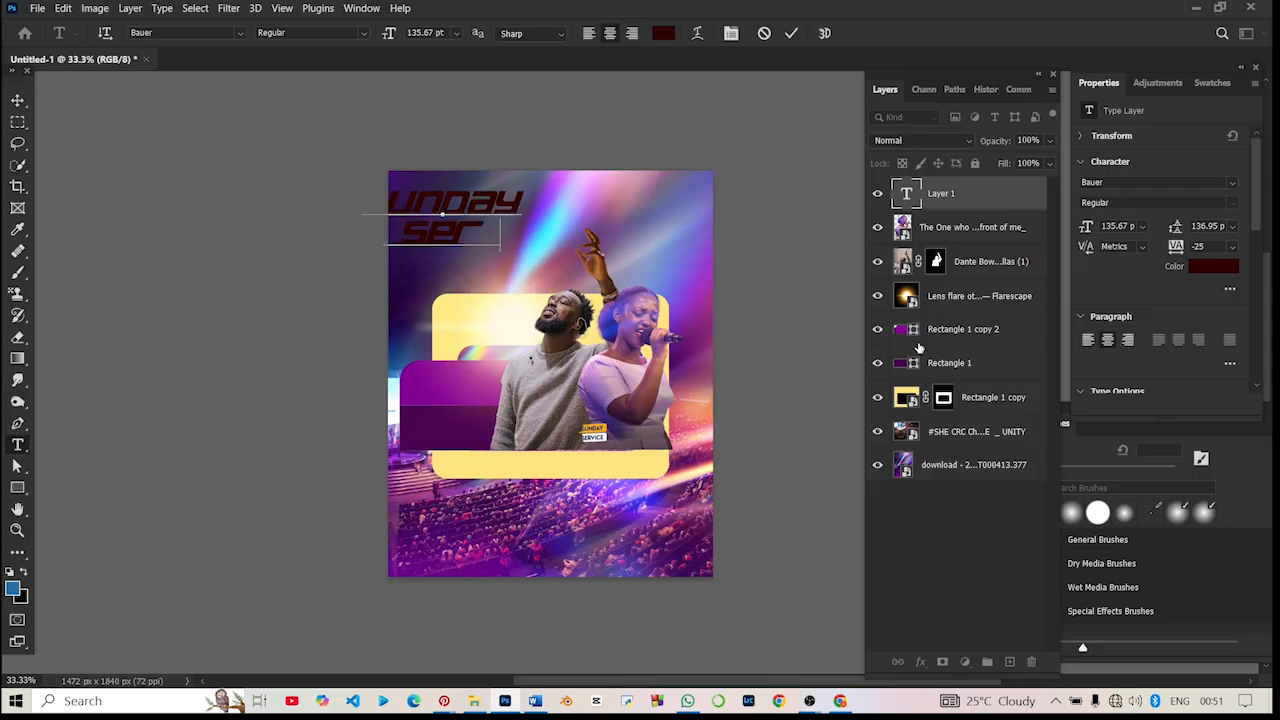
key(ctrl)
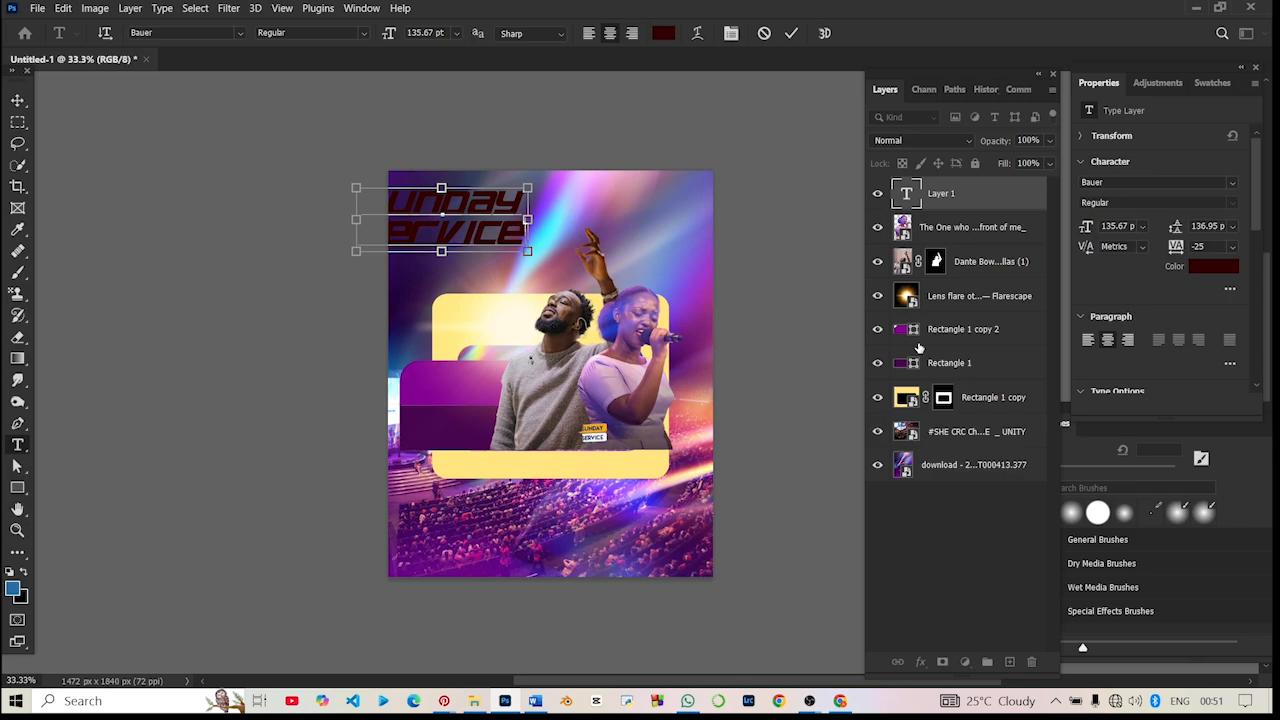
- Set the font of the entire SUNDAY SERVICE text to Termina Test Heavy
key(ctrl+a)
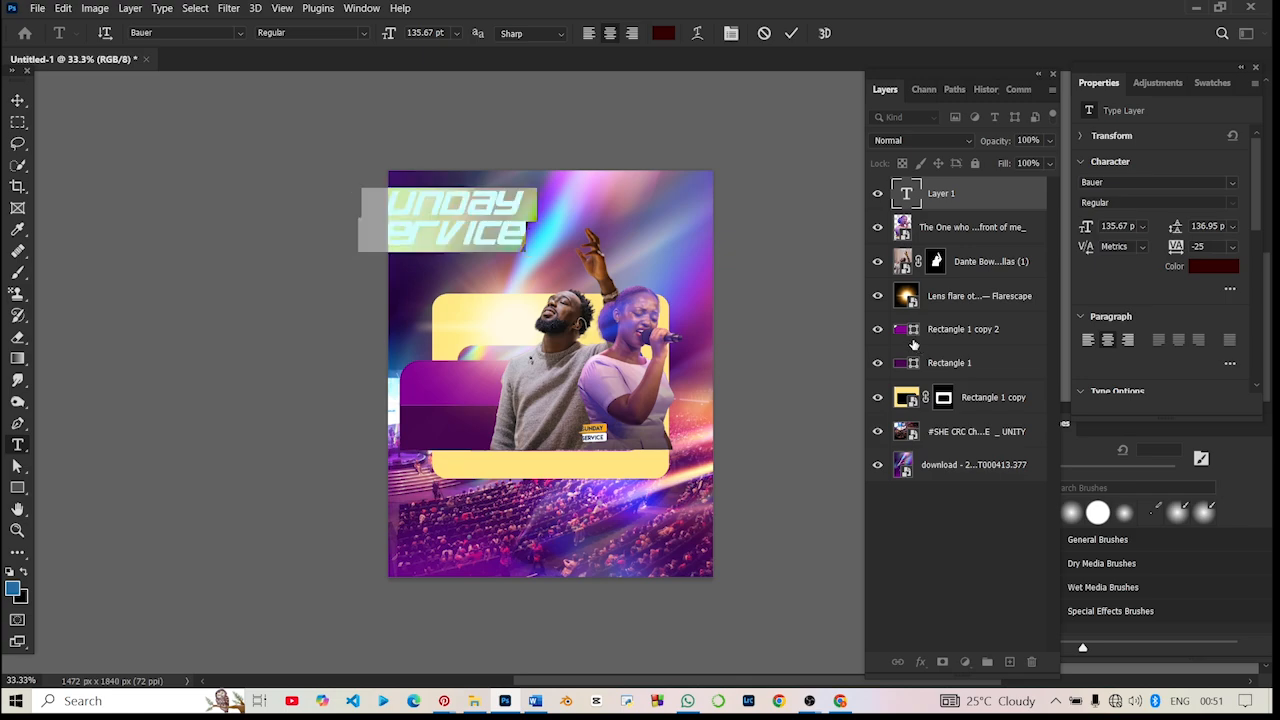
click(1167, 180)
click(1232, 183)
text(TERMIN)
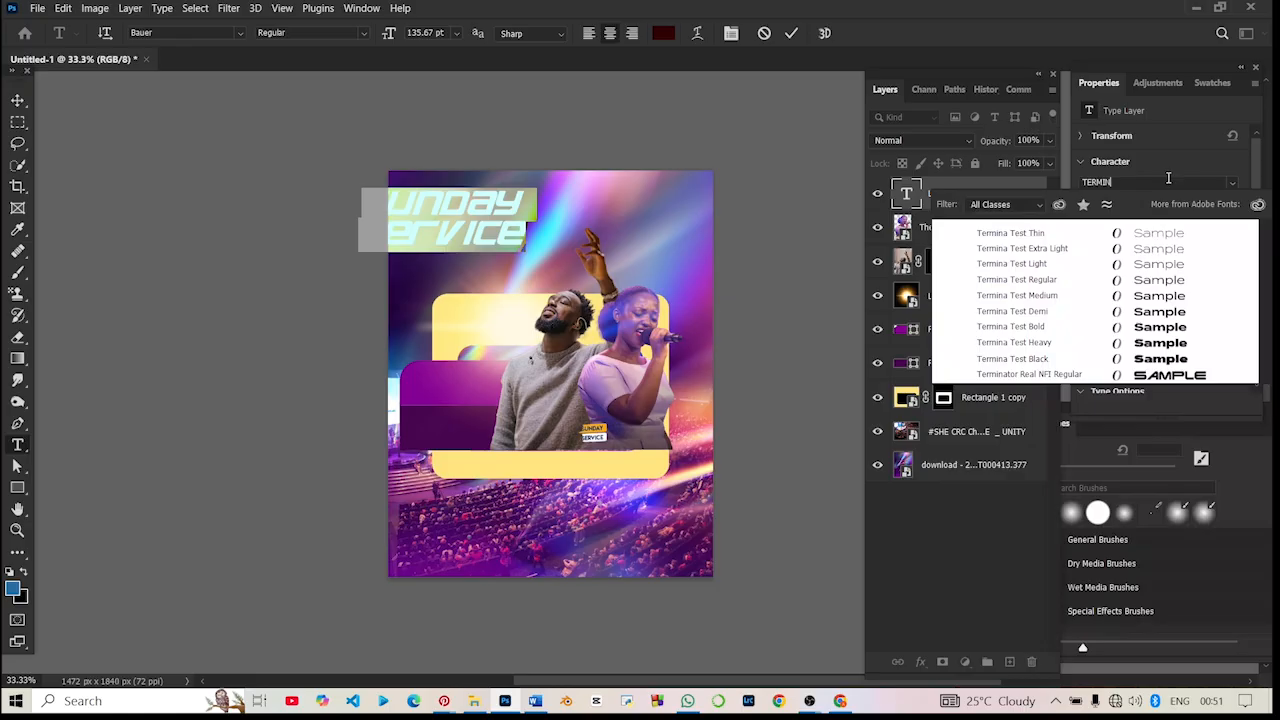
click(1182, 342)
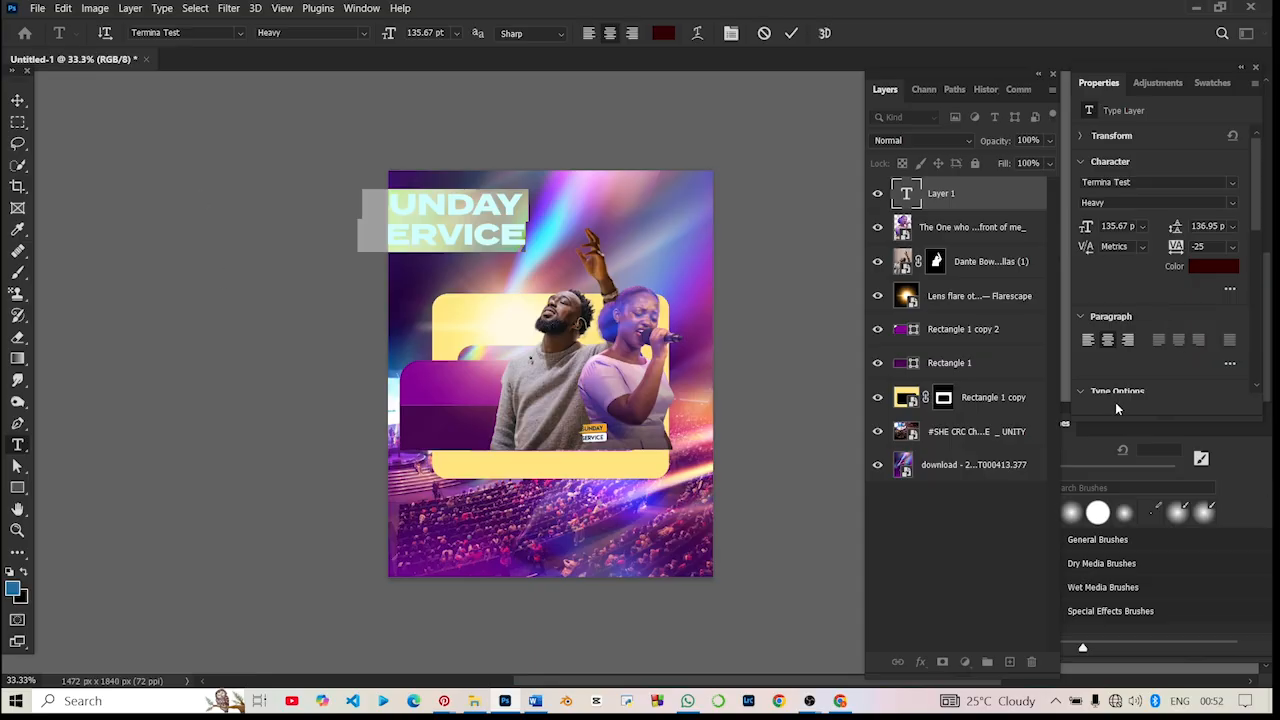
- Remove and re-enter the line break before SERVICE and commit the text
click(364, 244)
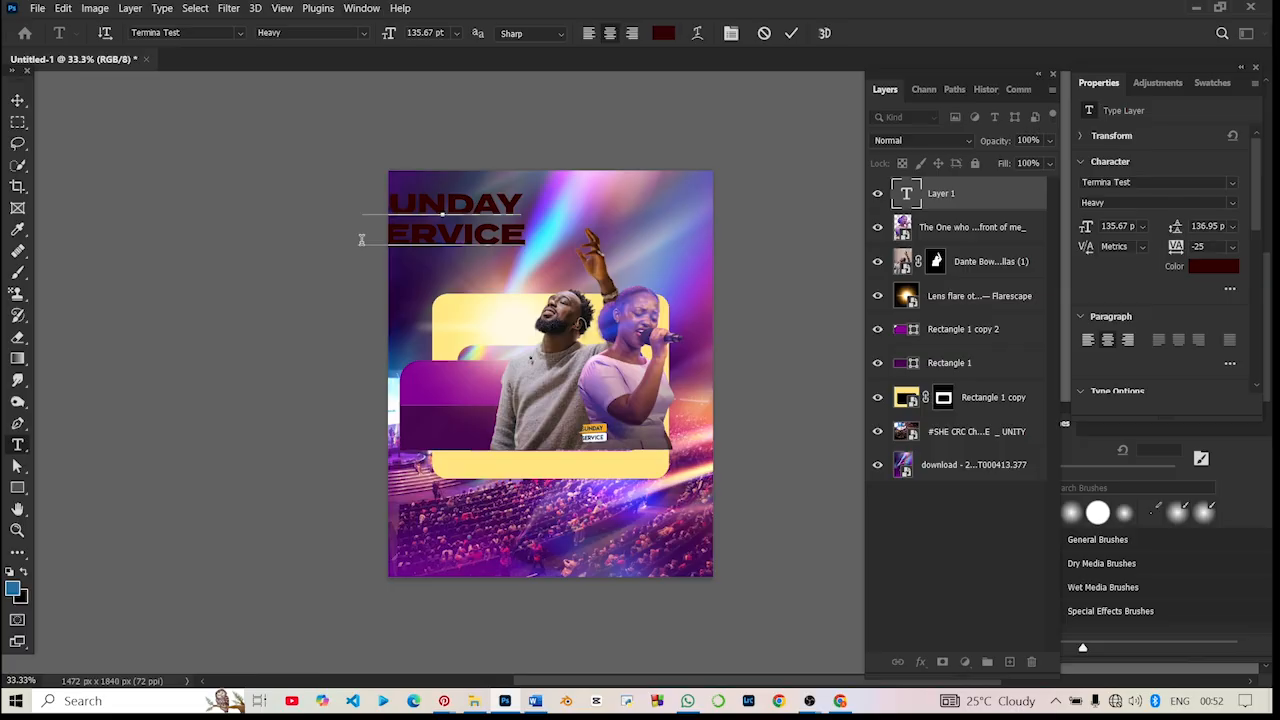
key(BackSpace)
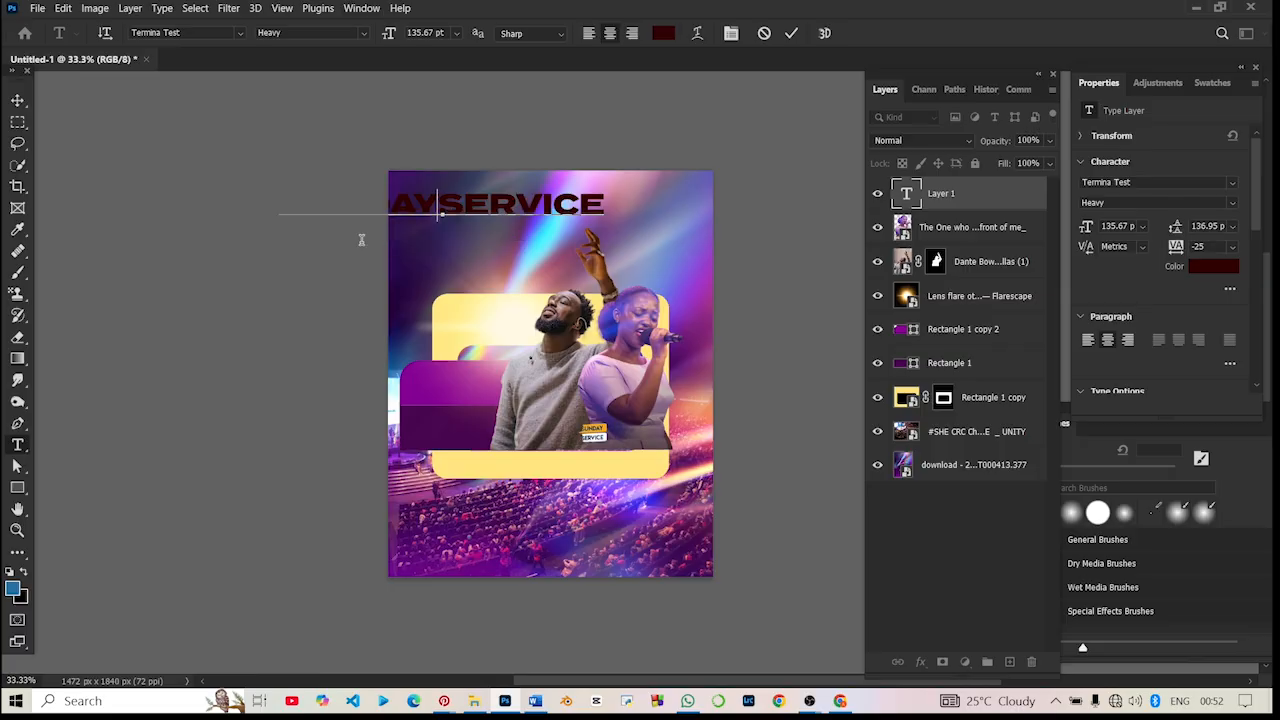
key(Return)
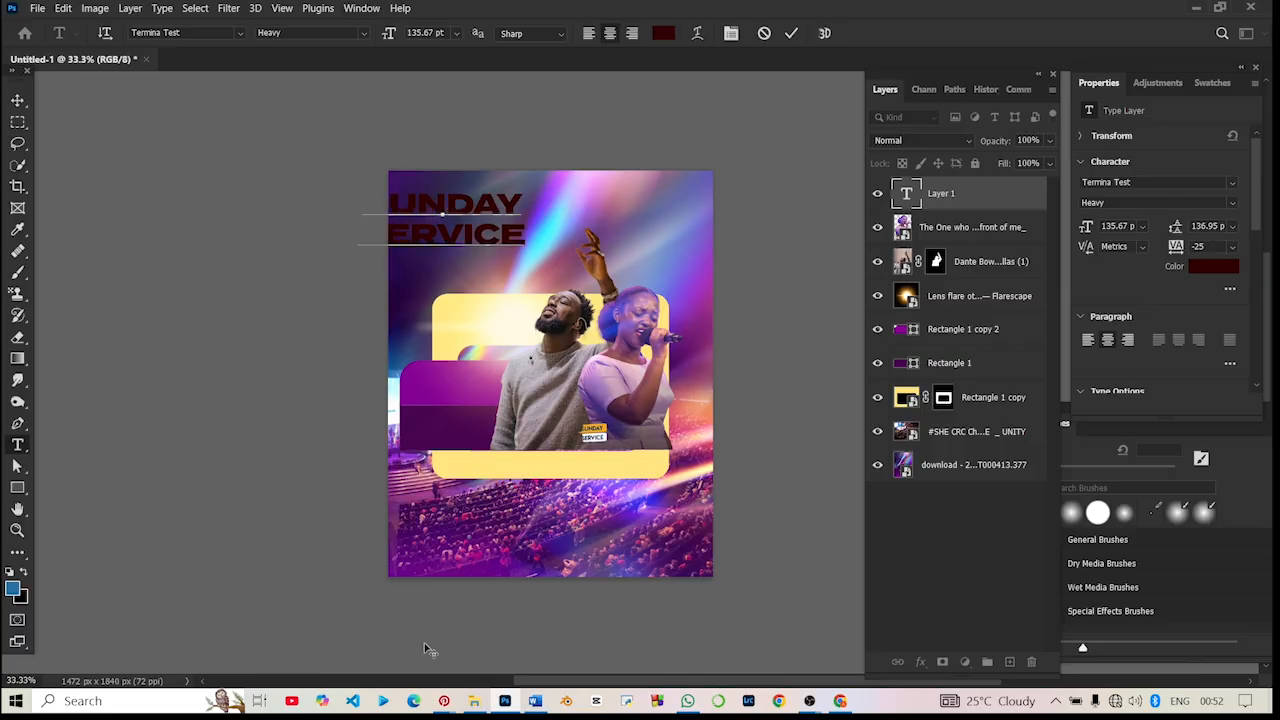
click(465, 432)
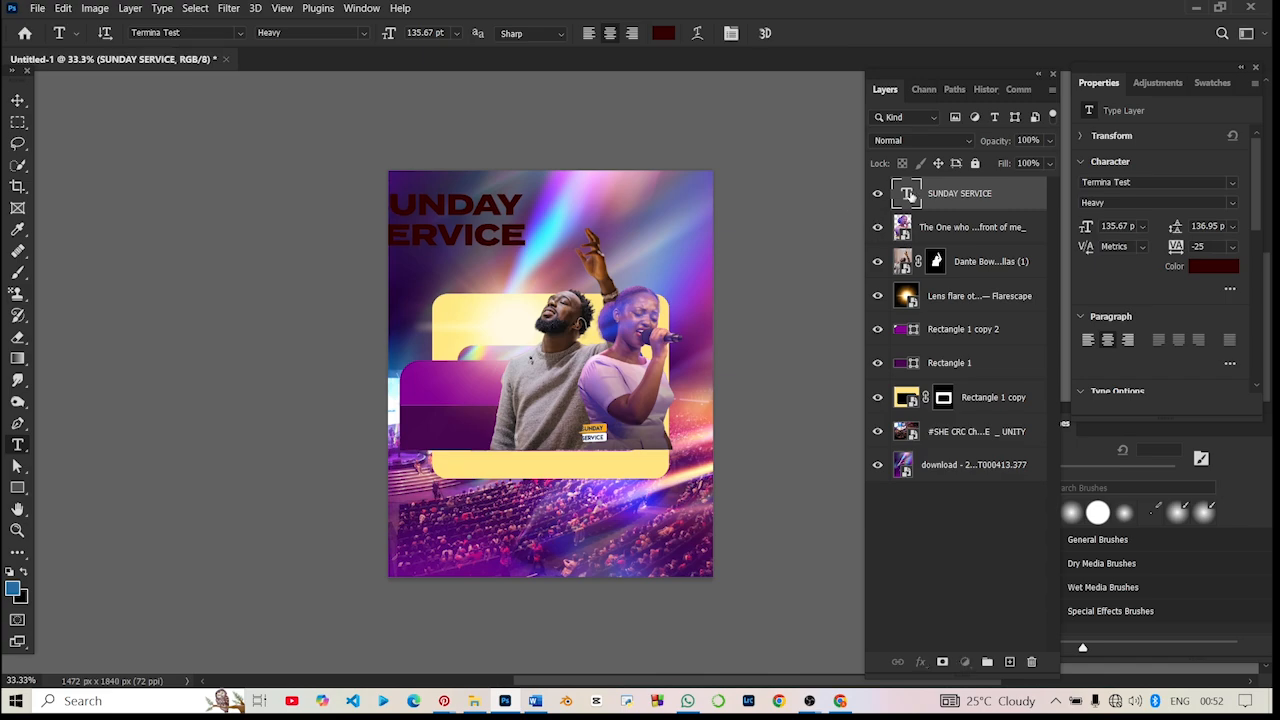
- Set the colour of the whole SUNDAY SERVICE text to white
click(1210, 268)
click(417, 199)
key(ctrl+a)
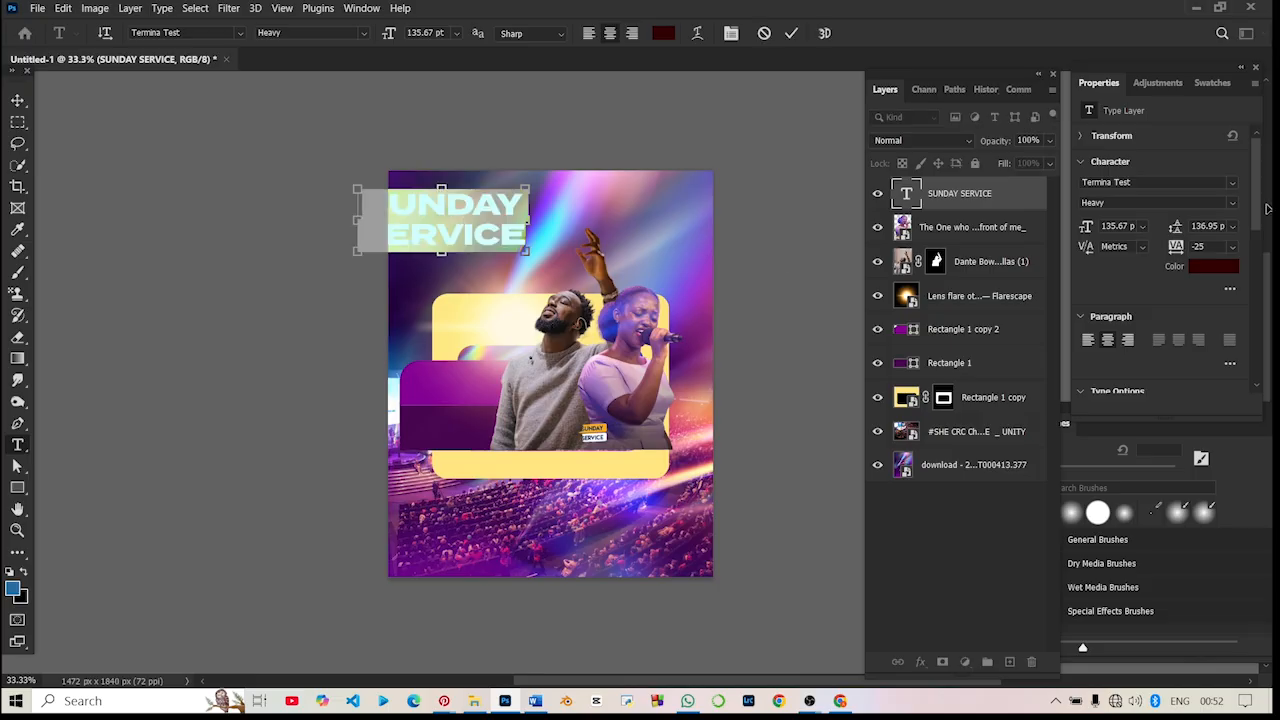
click(1200, 268)
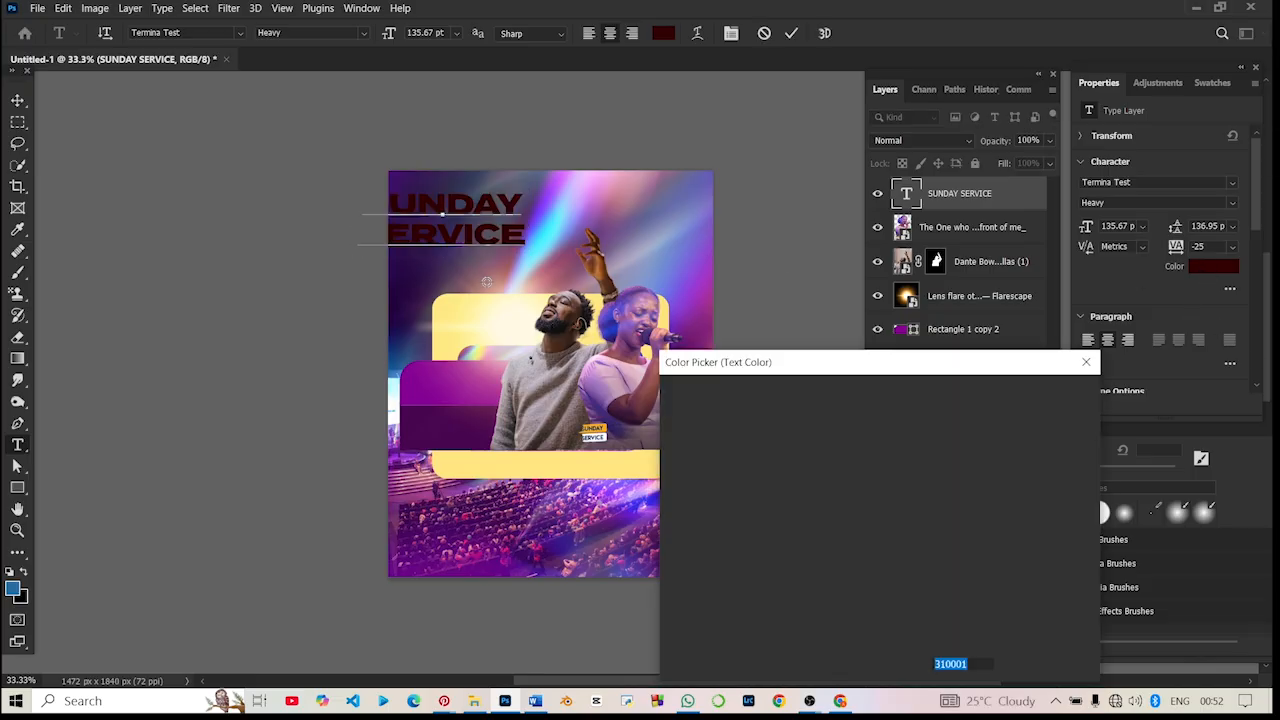
text(bf6768)
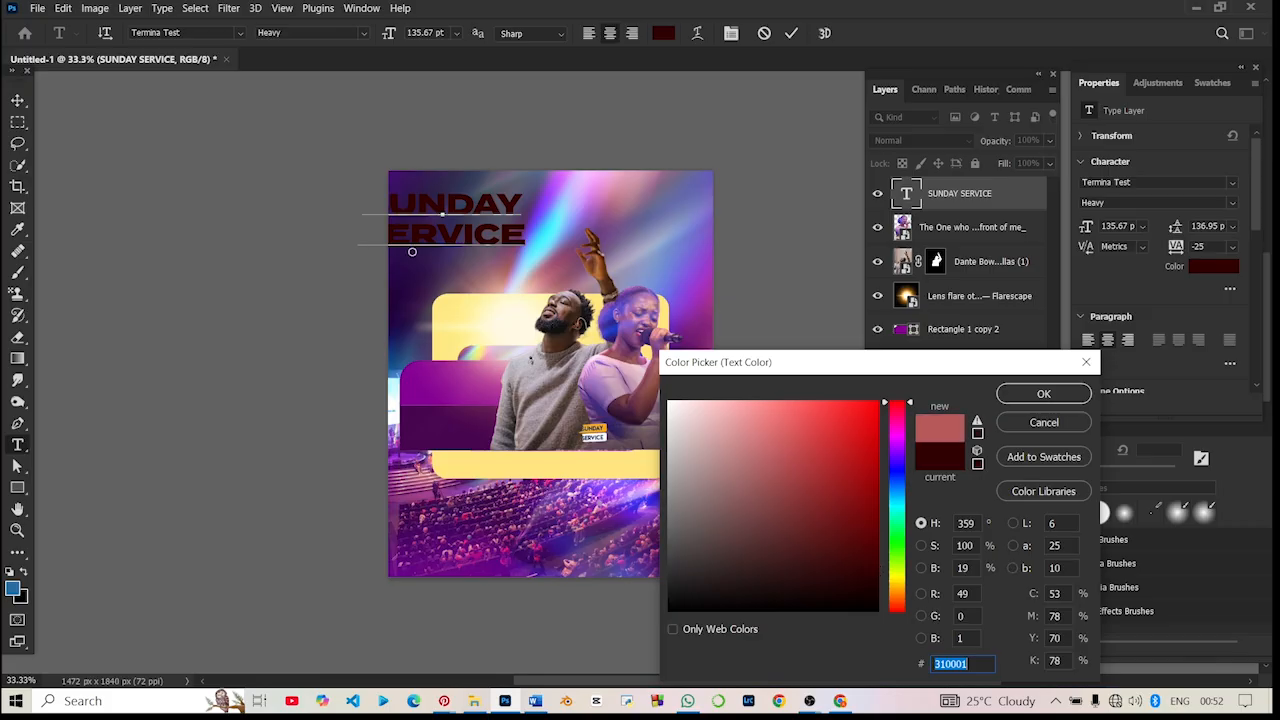
click(1076, 395)
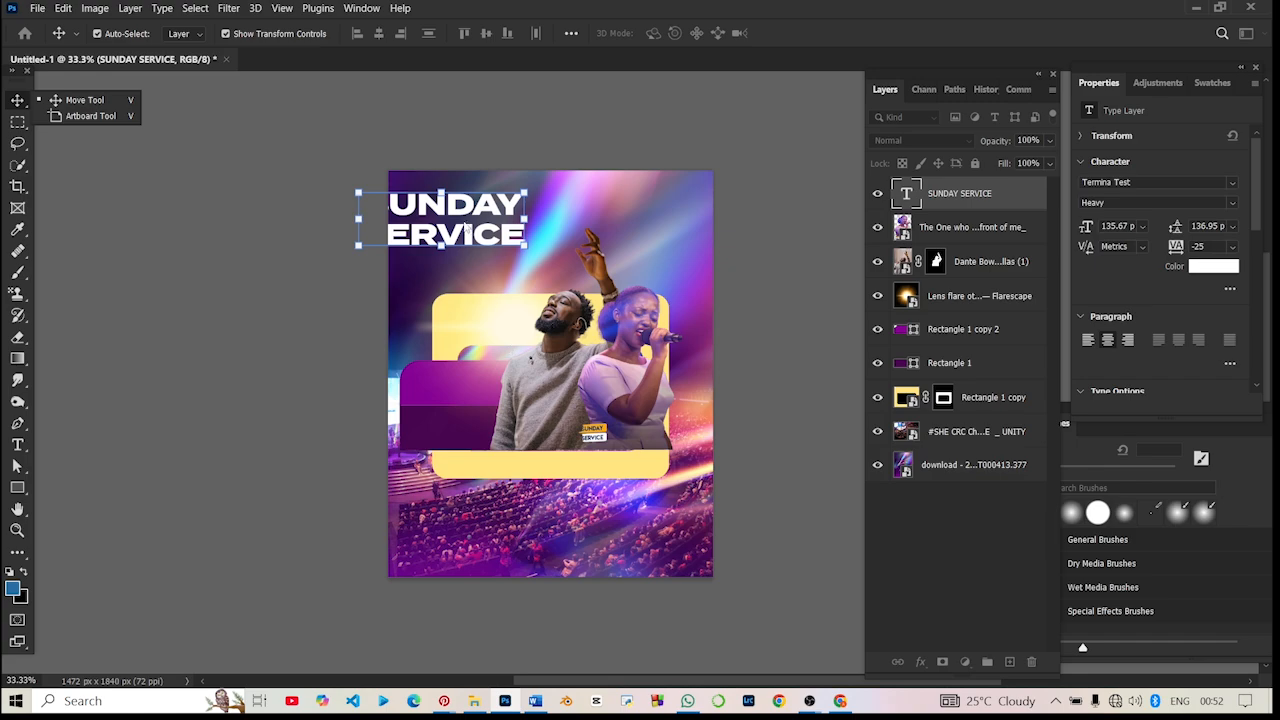
drag(466, 230, 488, 228)
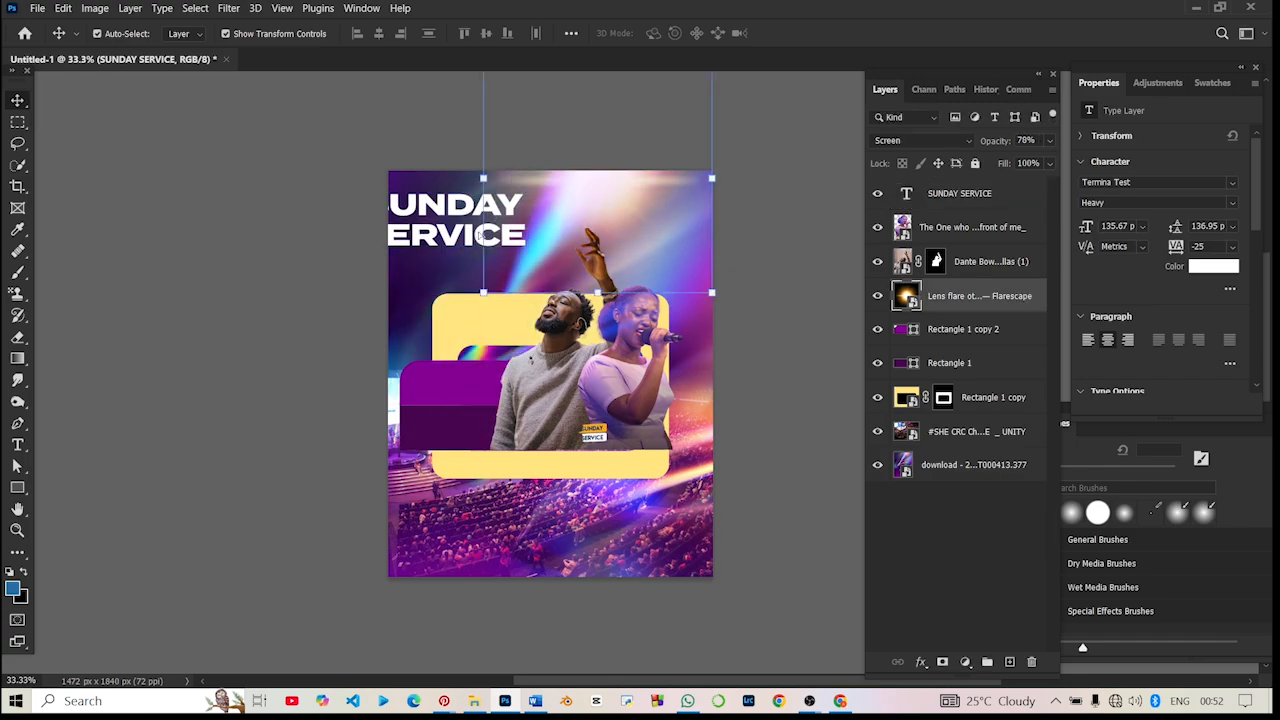
key(ctrl+z)
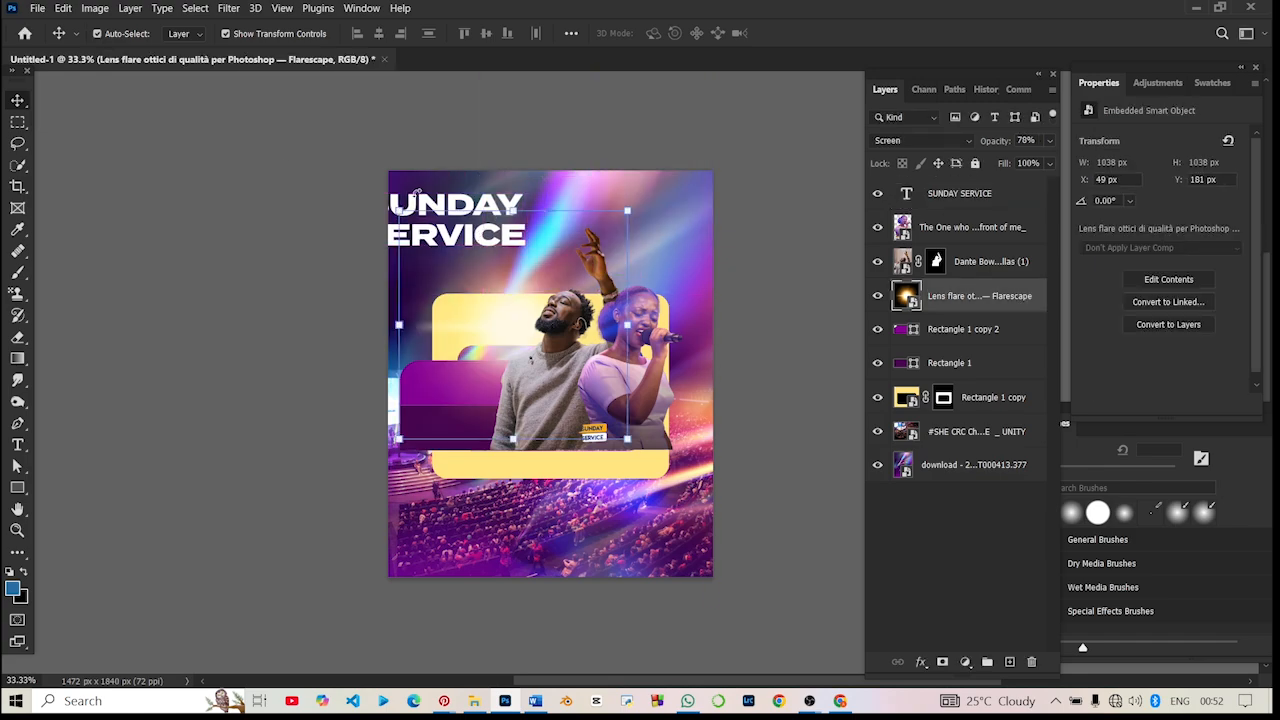
drag(281, 163, 314, 212)
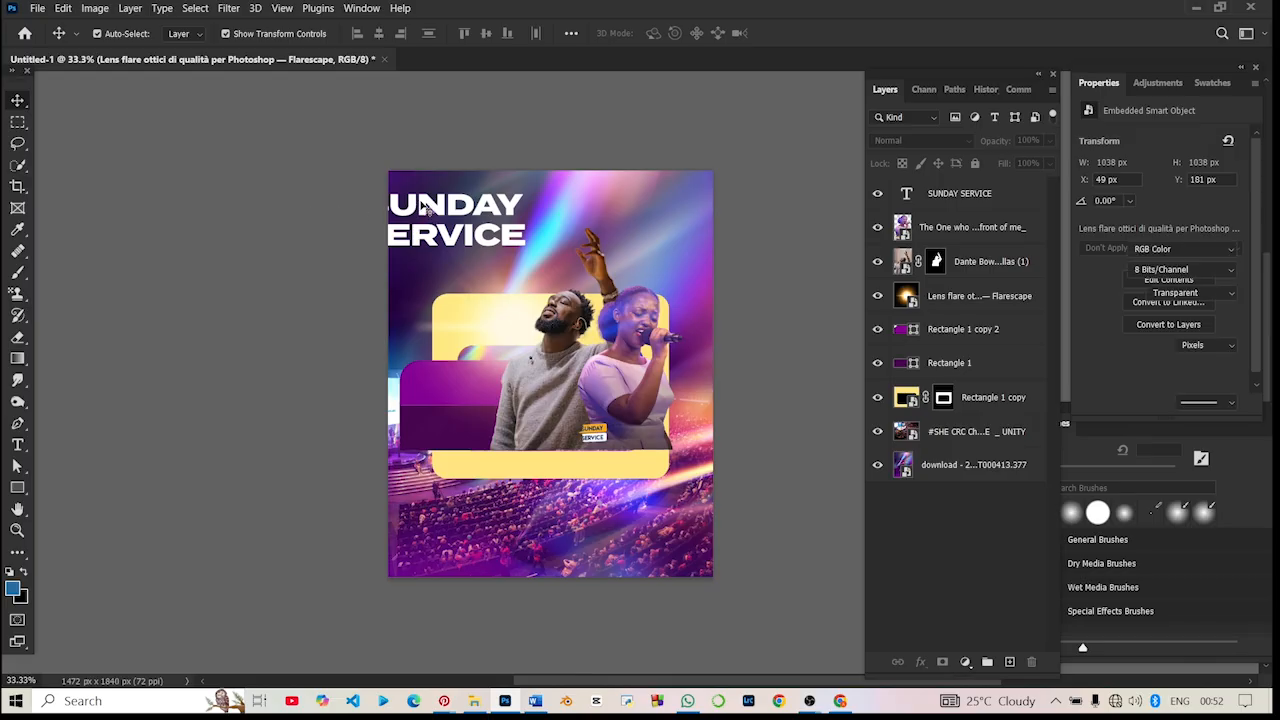
- Centre the SUNDAY SERVICE text above the yellow frame and scale it proportionally to 127.80%
drag(424, 206, 549, 235)
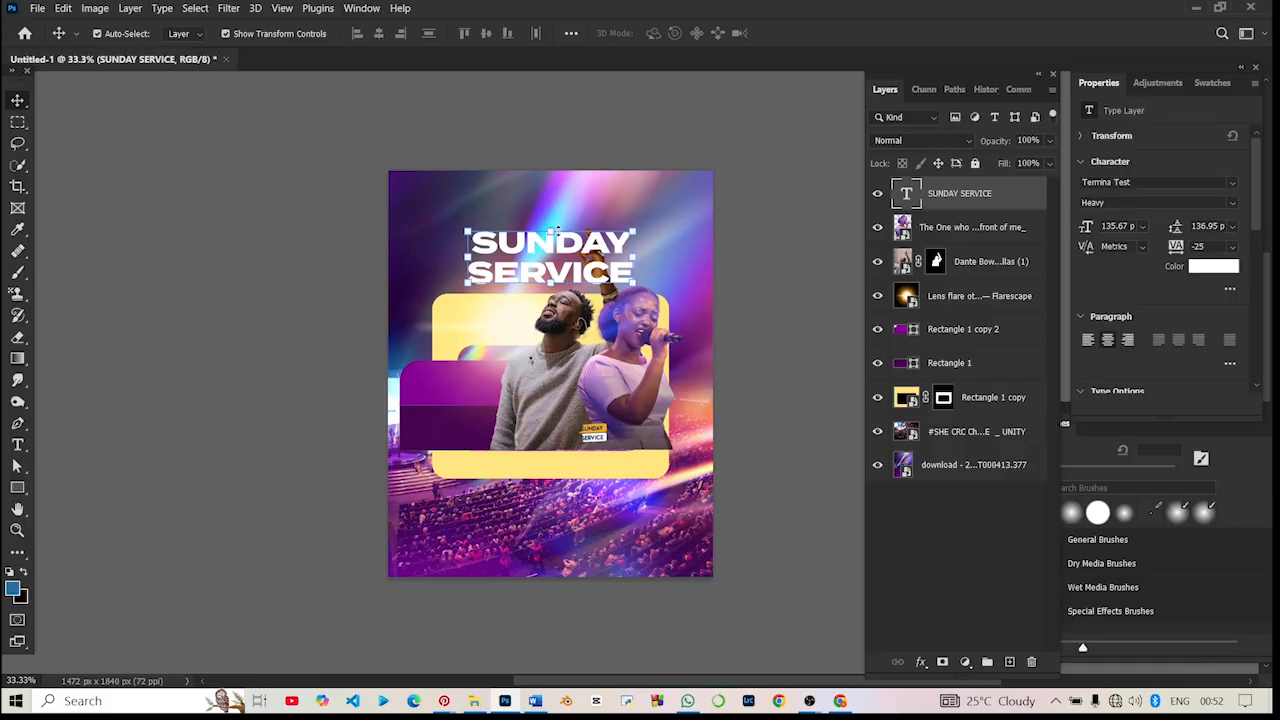
drag(554, 228, 553, 201)
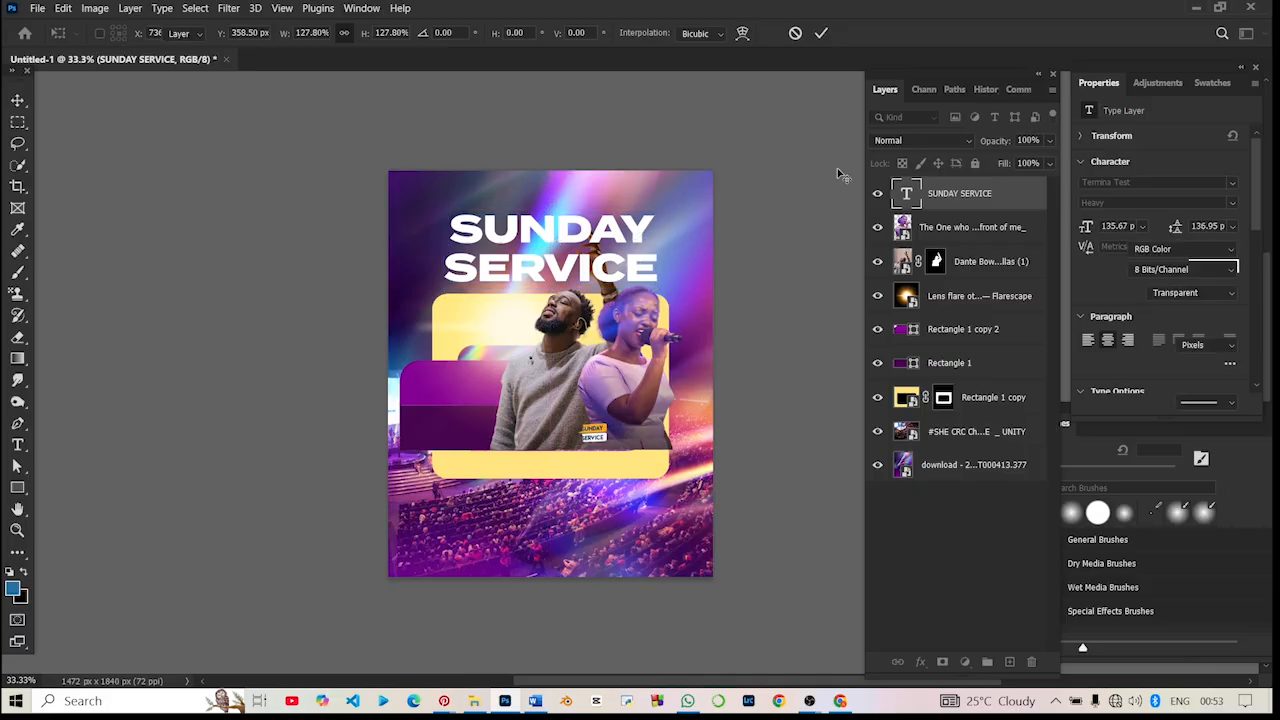
key(Return)
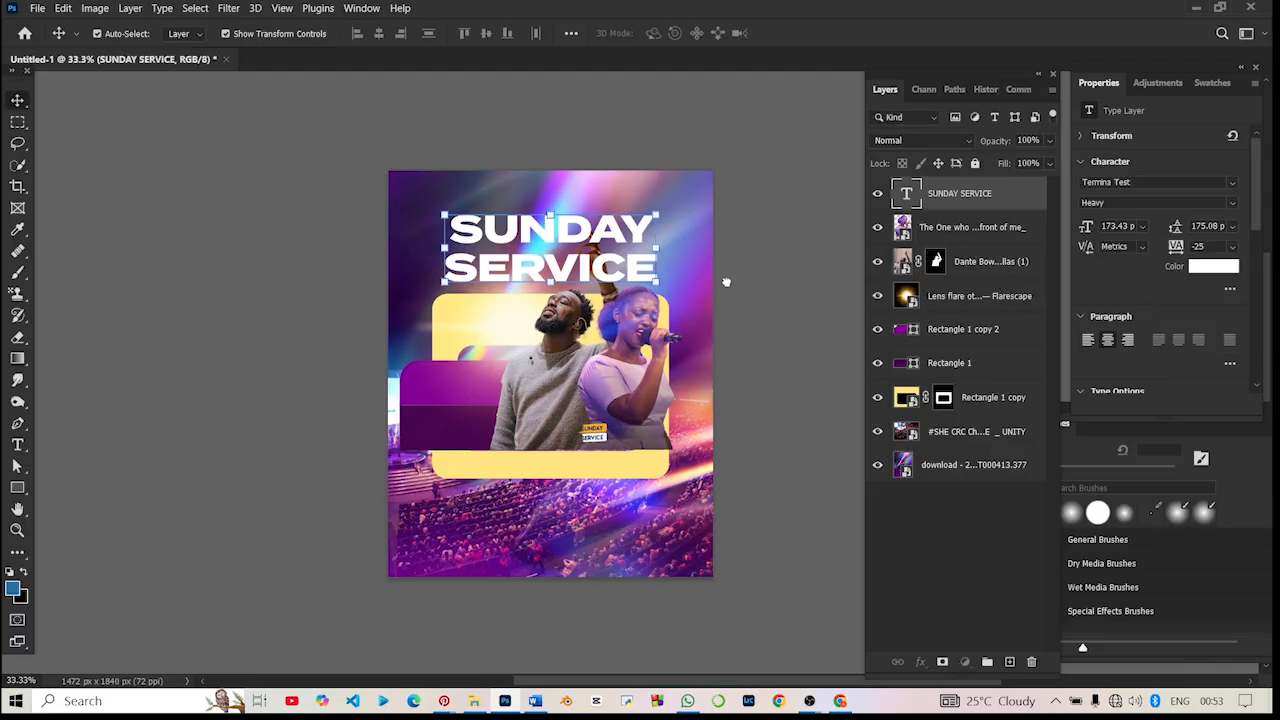
- Move the SUNDAY SERVICE text layer below both singer layers and above the lens flare layer
key(ctrl+bracketleft)
key(ctrl+bracketleft)
click(720, 168)
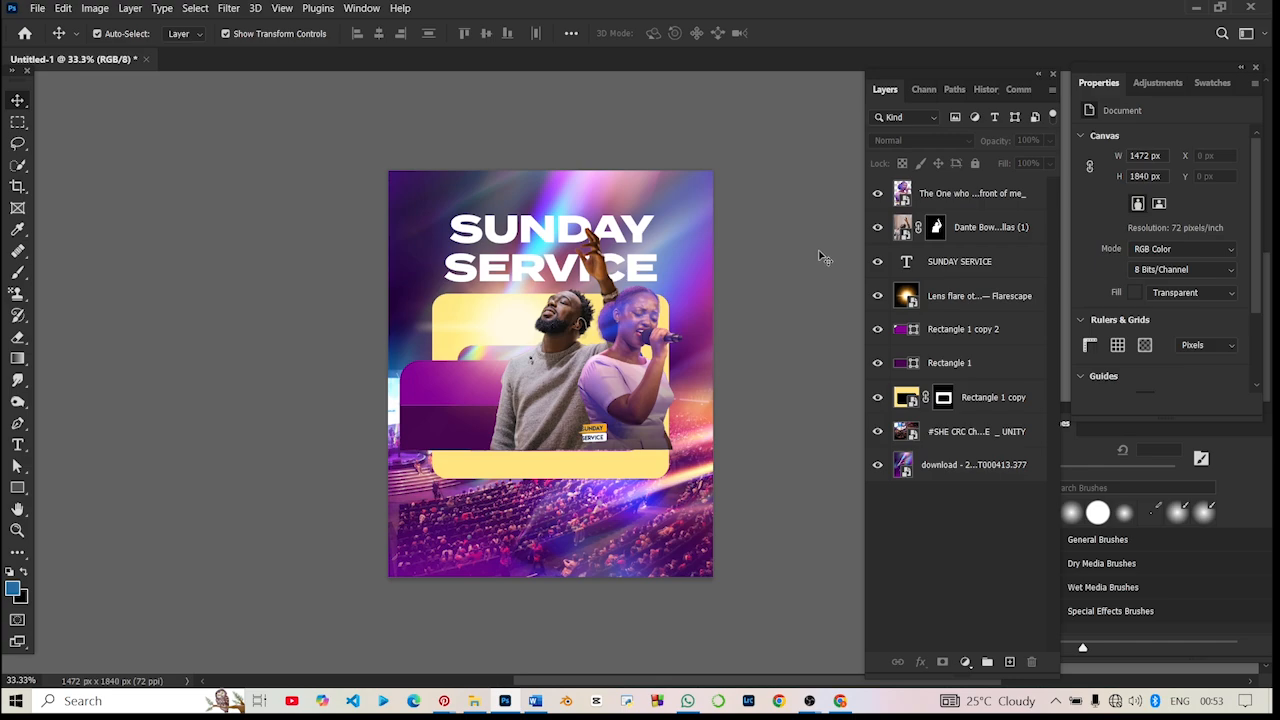
- Make two copies of the lens flare and spread them towards the canvas edges, including the lower-right corner
click(545, 232)
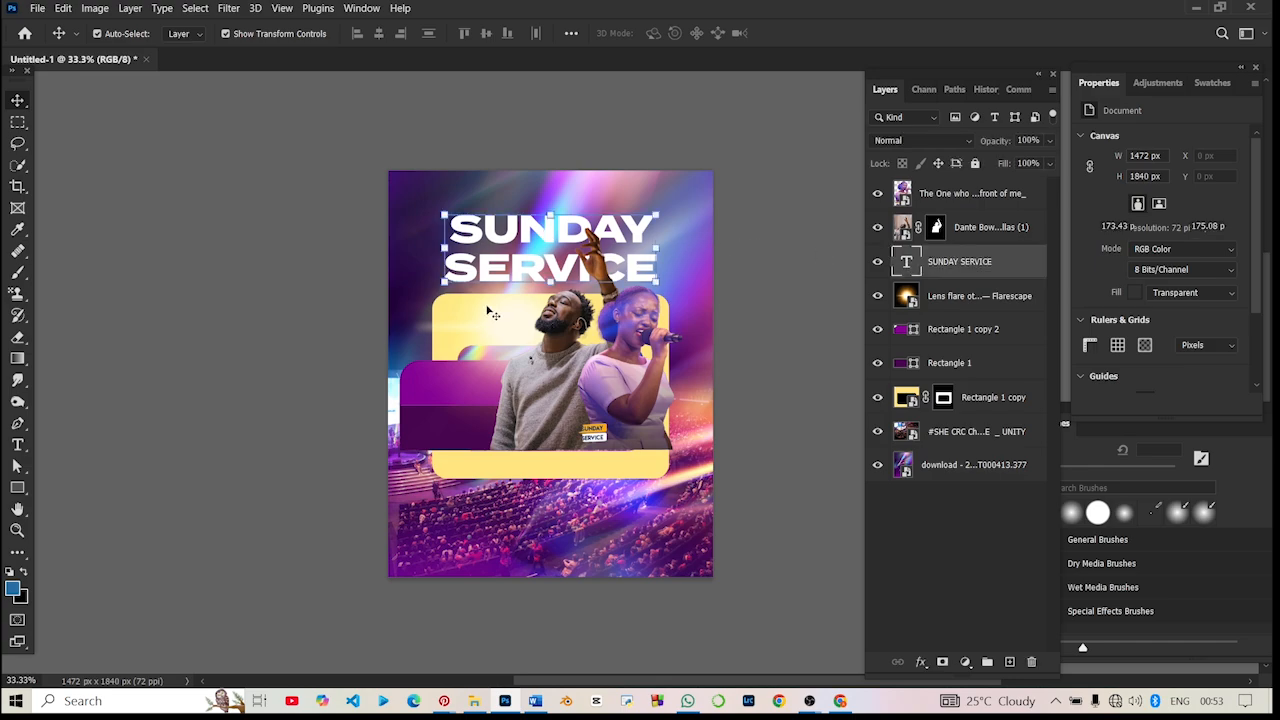
click(514, 327)
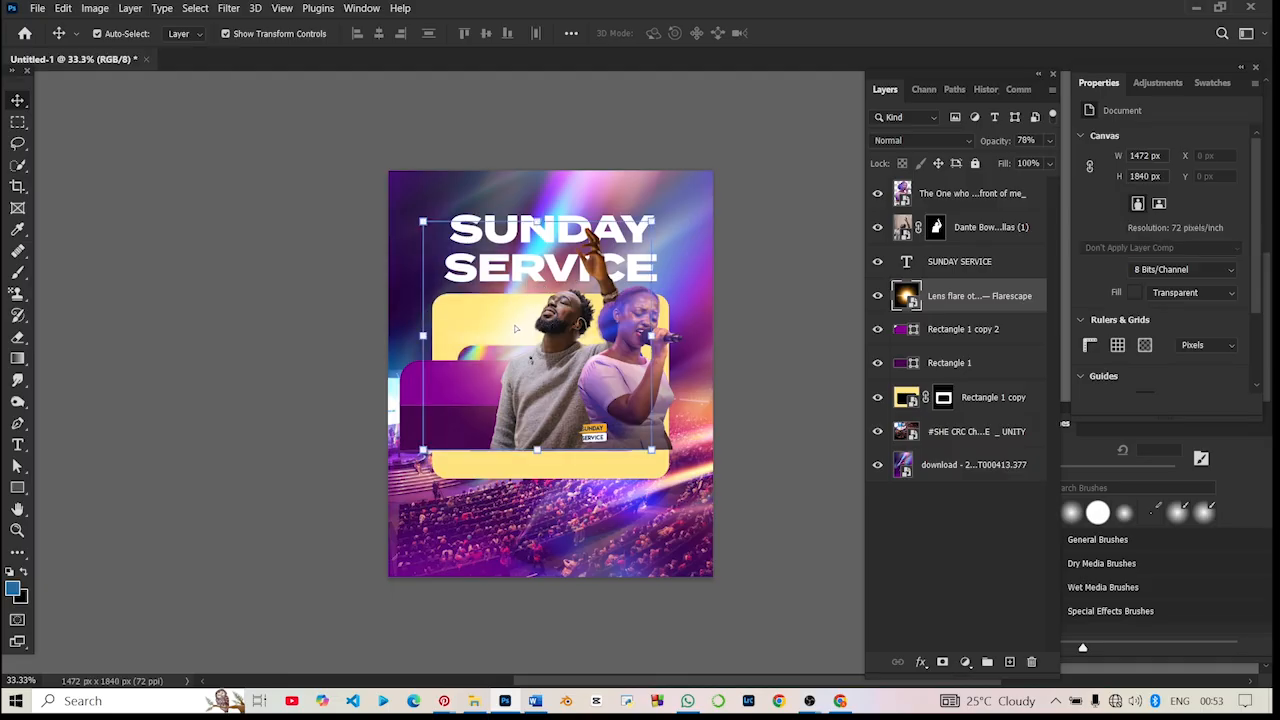
drag(515, 328, 702, 628)
key(ctrl+j)
drag(677, 583, 388, 527)
drag(726, 602, 697, 564)
click(122, 549)
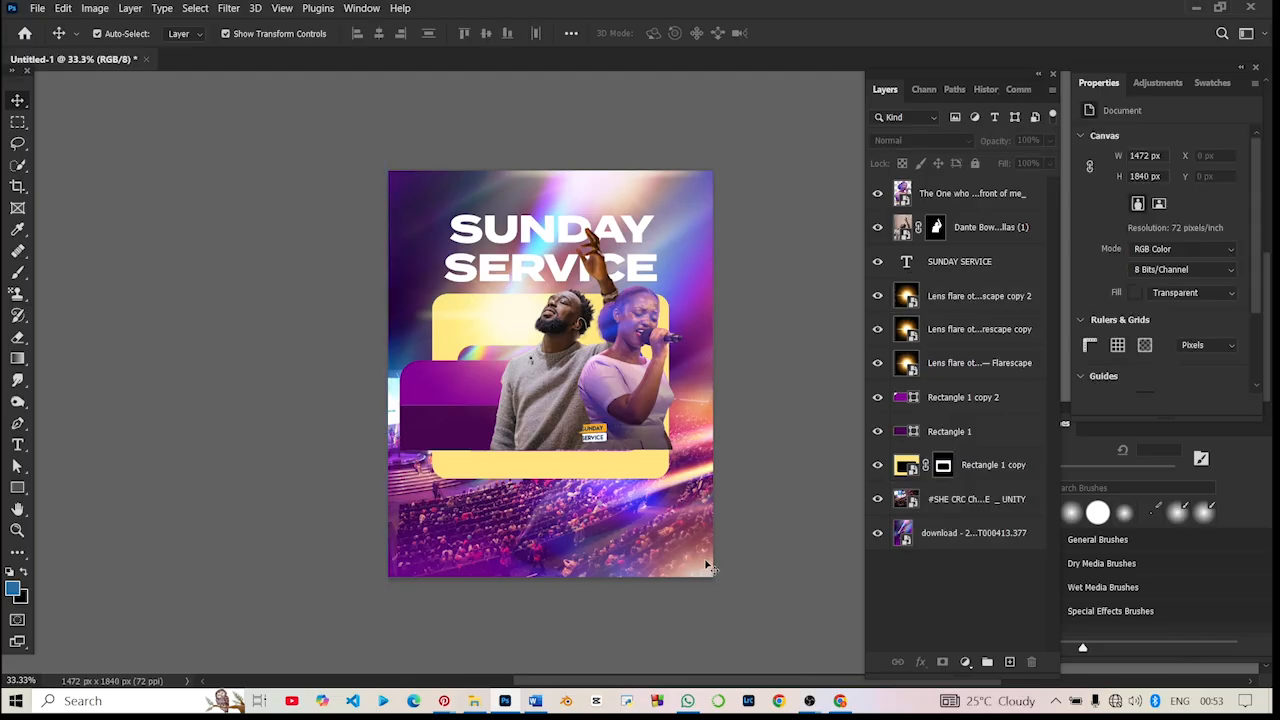
- Duplicate the lower-right lens flare once more and place the copy over the canvas's left edge
click(706, 566)
drag(701, 588, 348, 424)
click(799, 312)
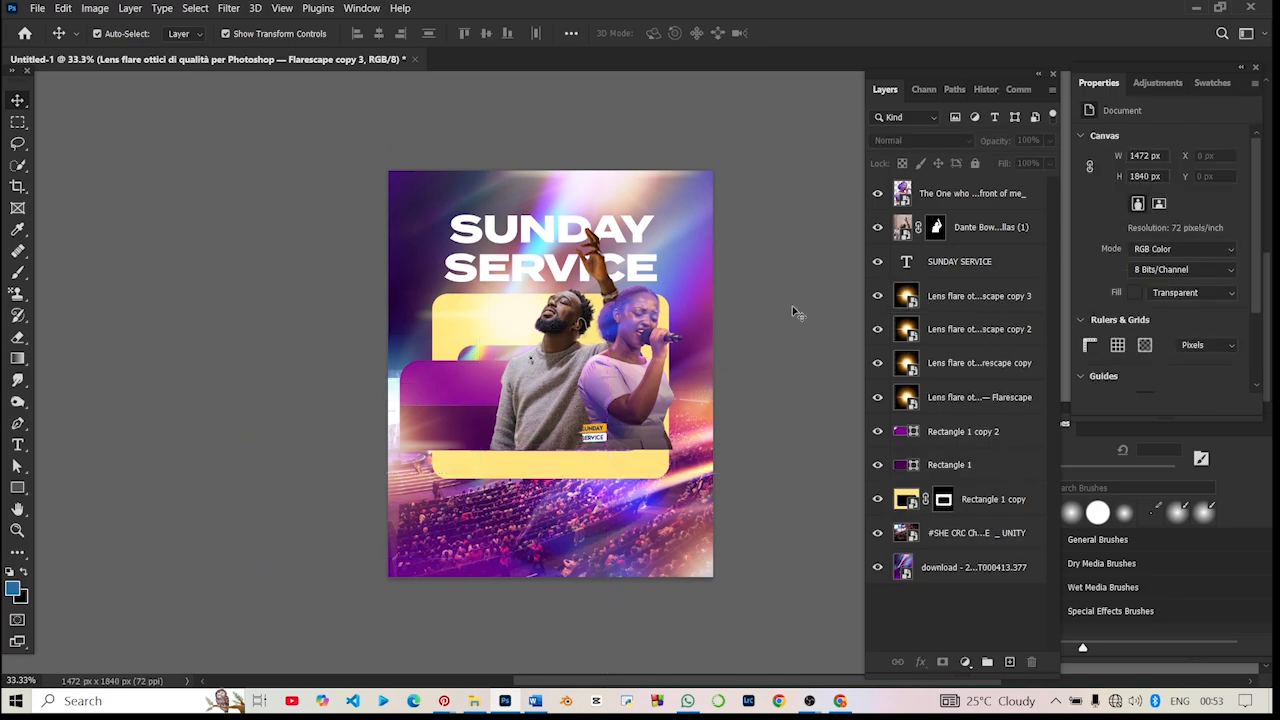
scroll(800, 340, right, 3)
scroll(800, 340, left, 3)
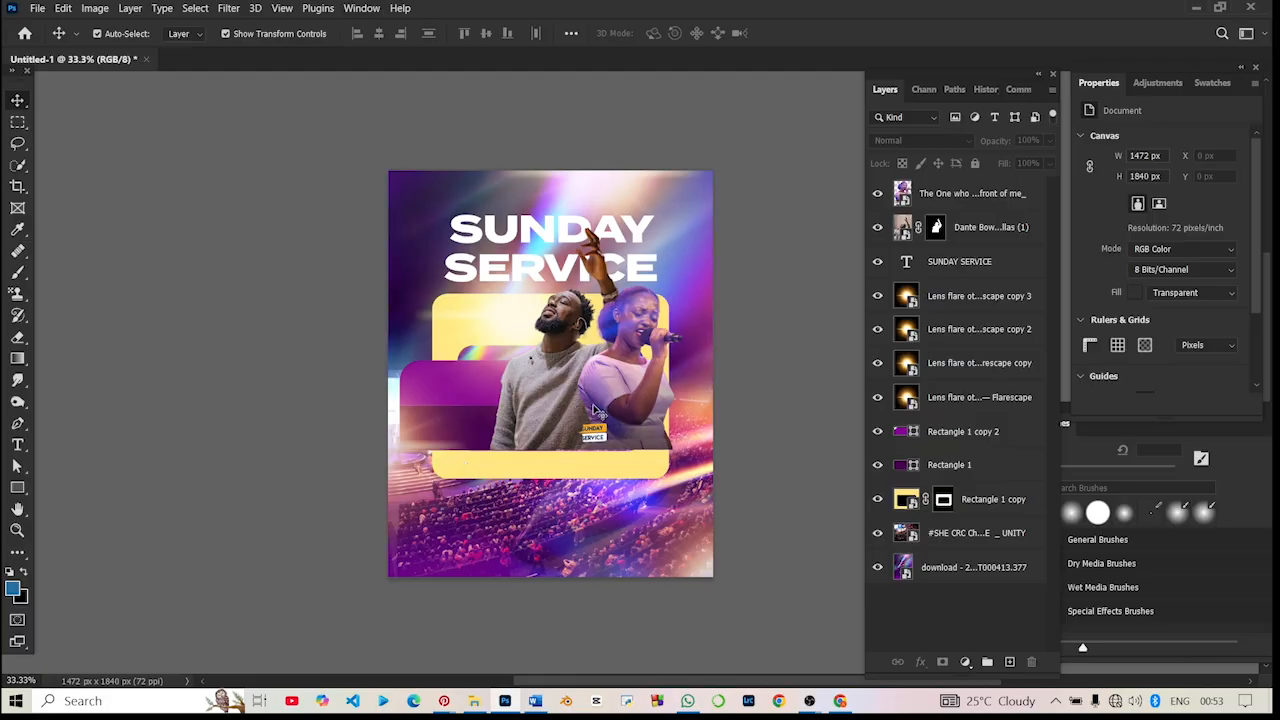
- Try to convert the two singer layers together into one smart object
click(962, 195)
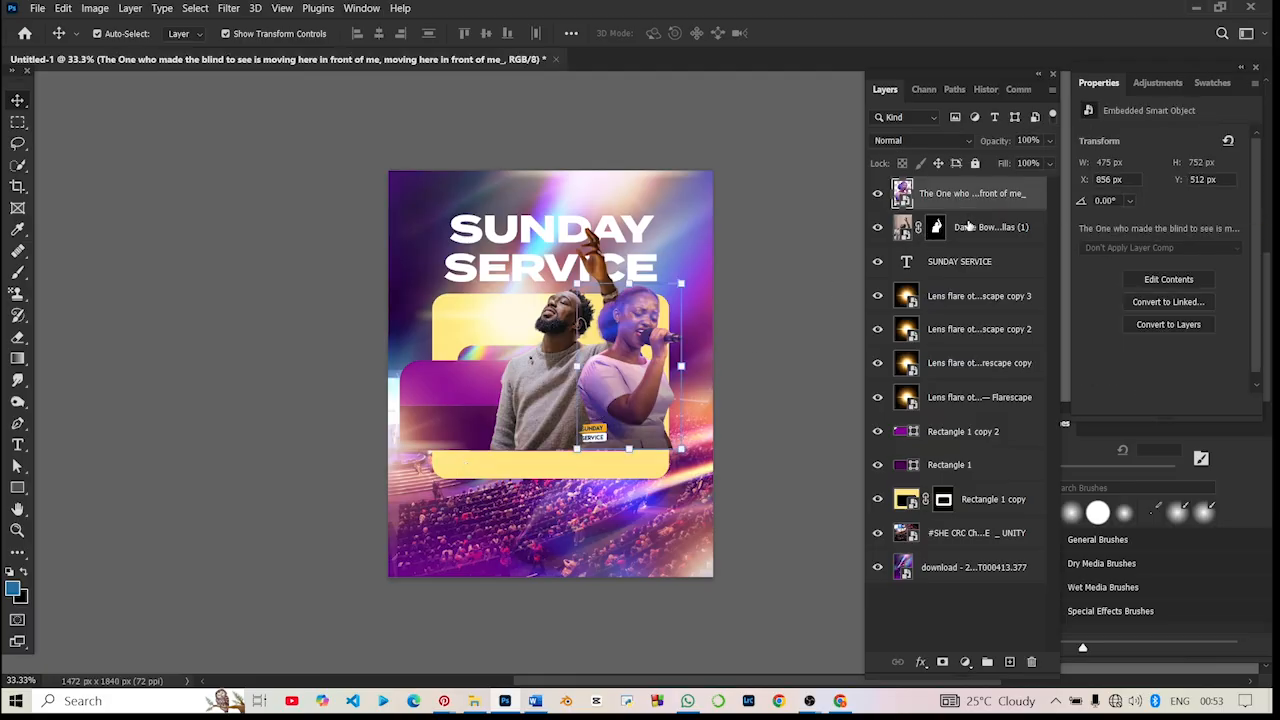
shift+click(969, 228)
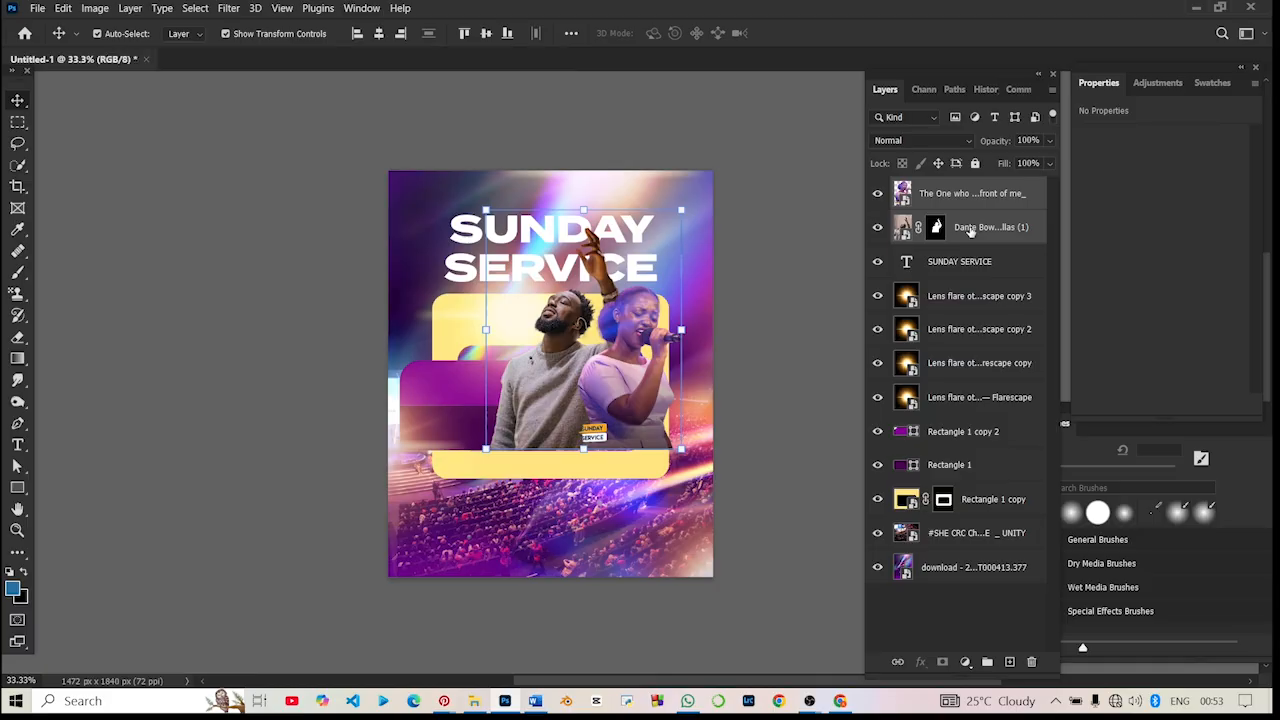
right_click(969, 228)
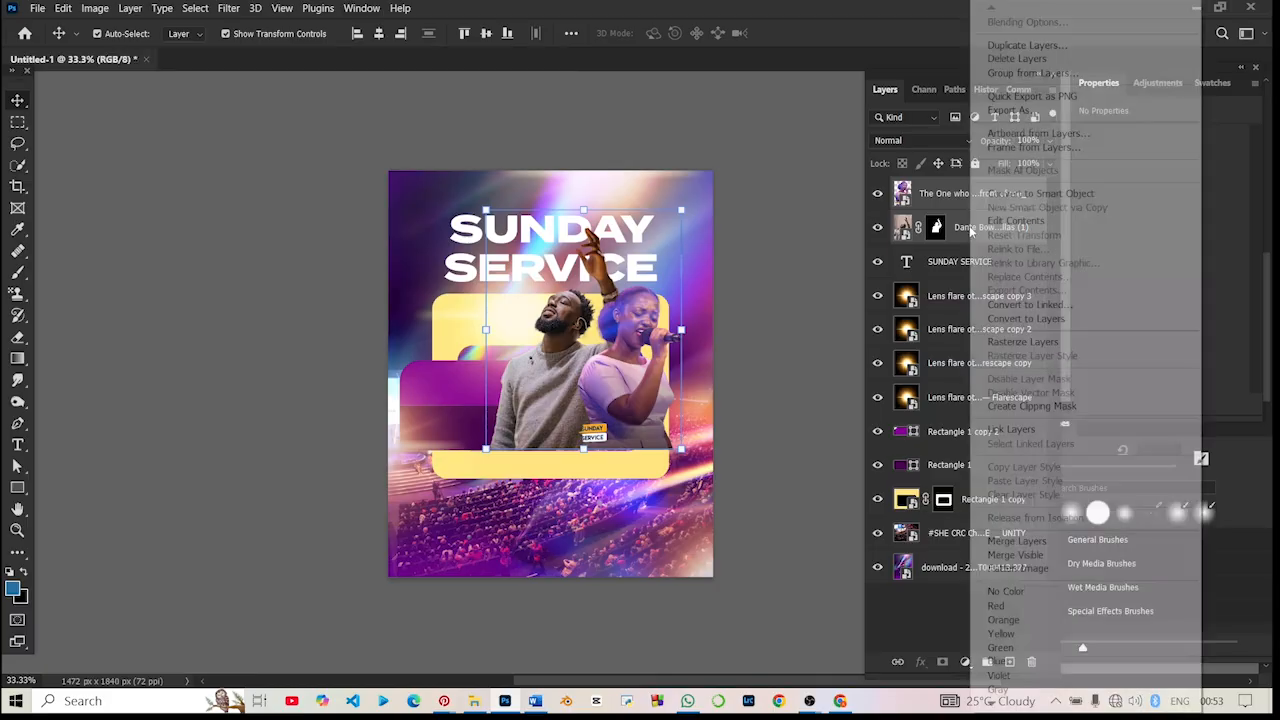
click(986, 195)
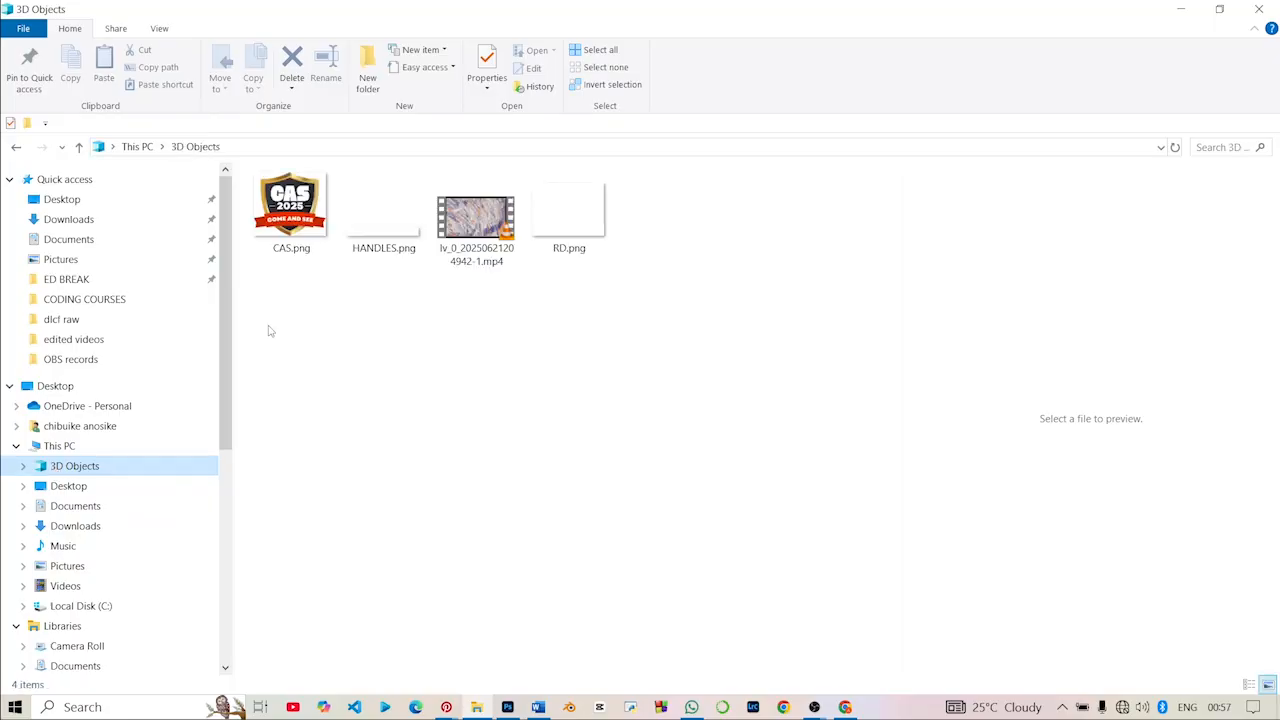
- Place CAS.png from the 3D Objects folder, scale it to 47.90% and centre it above the SUNDAY SERVICE title
drag(305, 198, 545, 610)
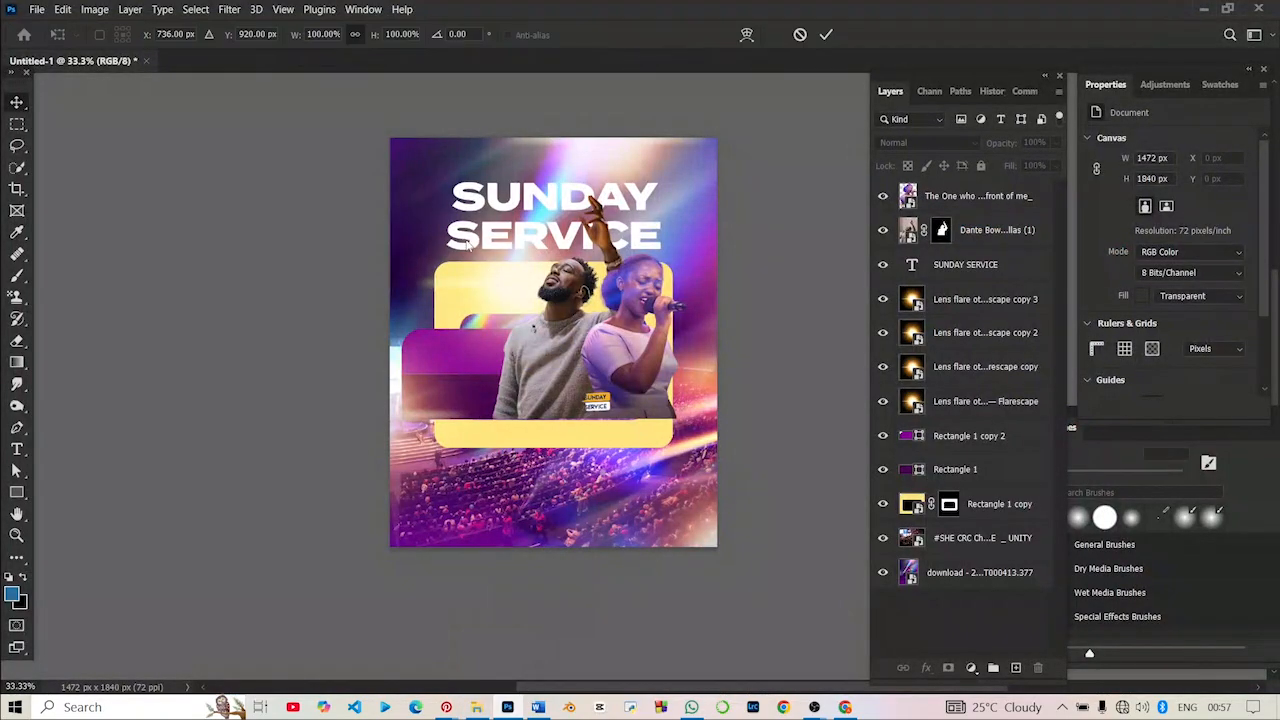
drag(552, 366, 559, 187)
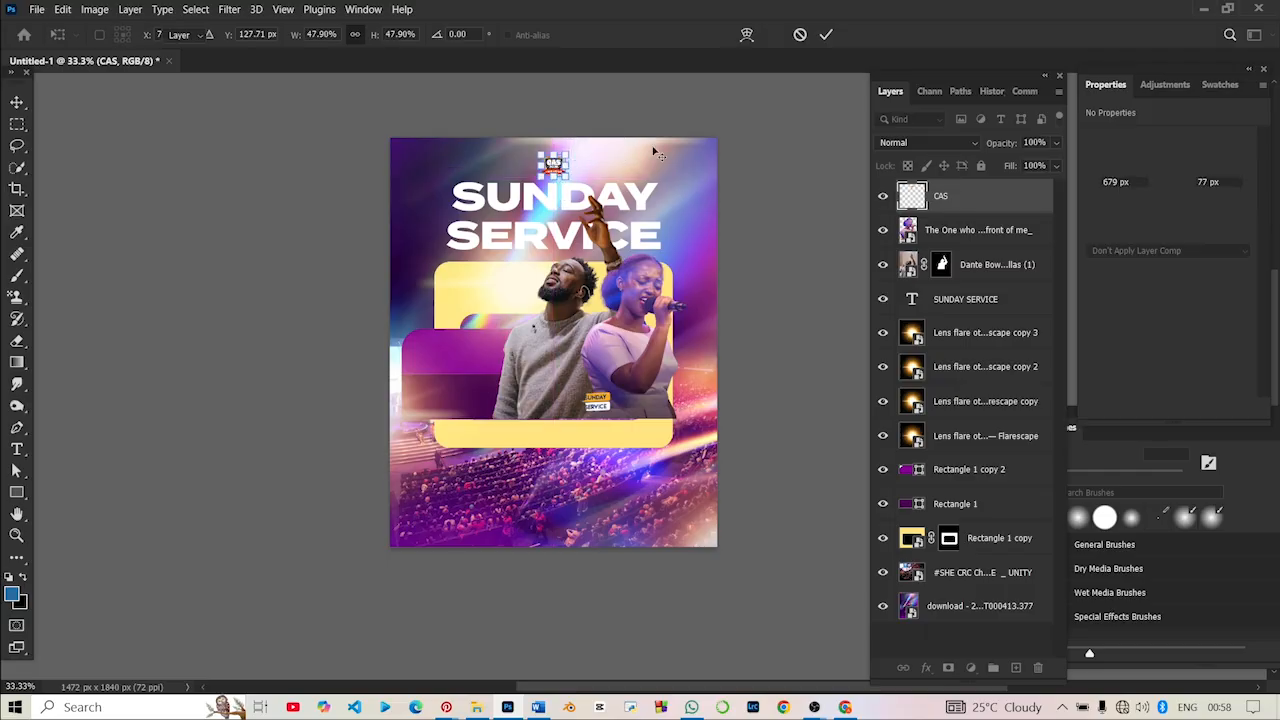
key(Return)
click(760, 395)
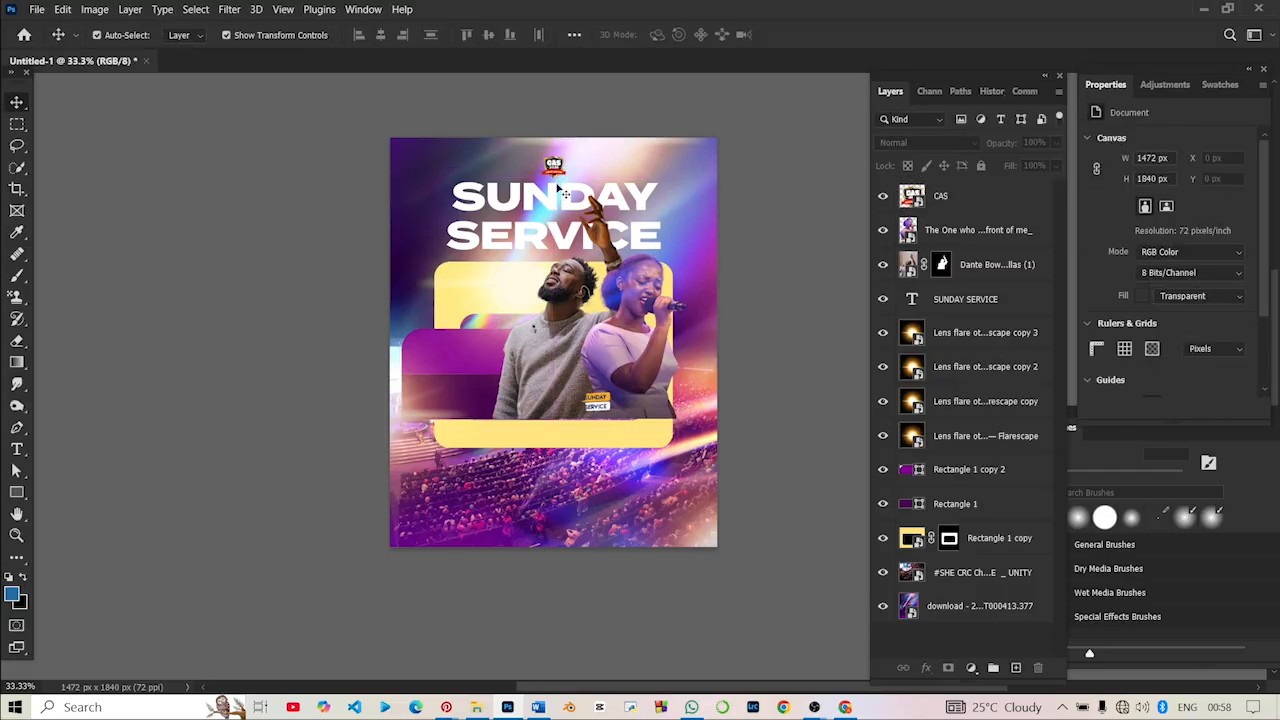
click(549, 165)
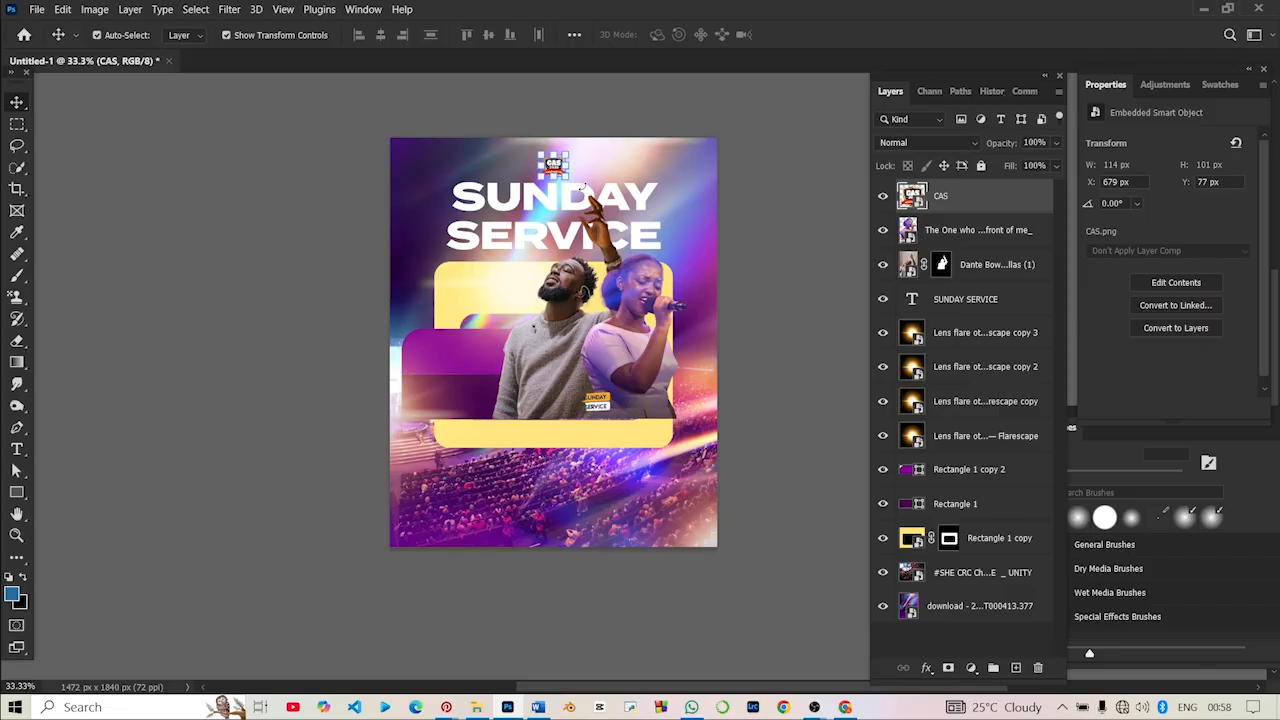
click(763, 142)
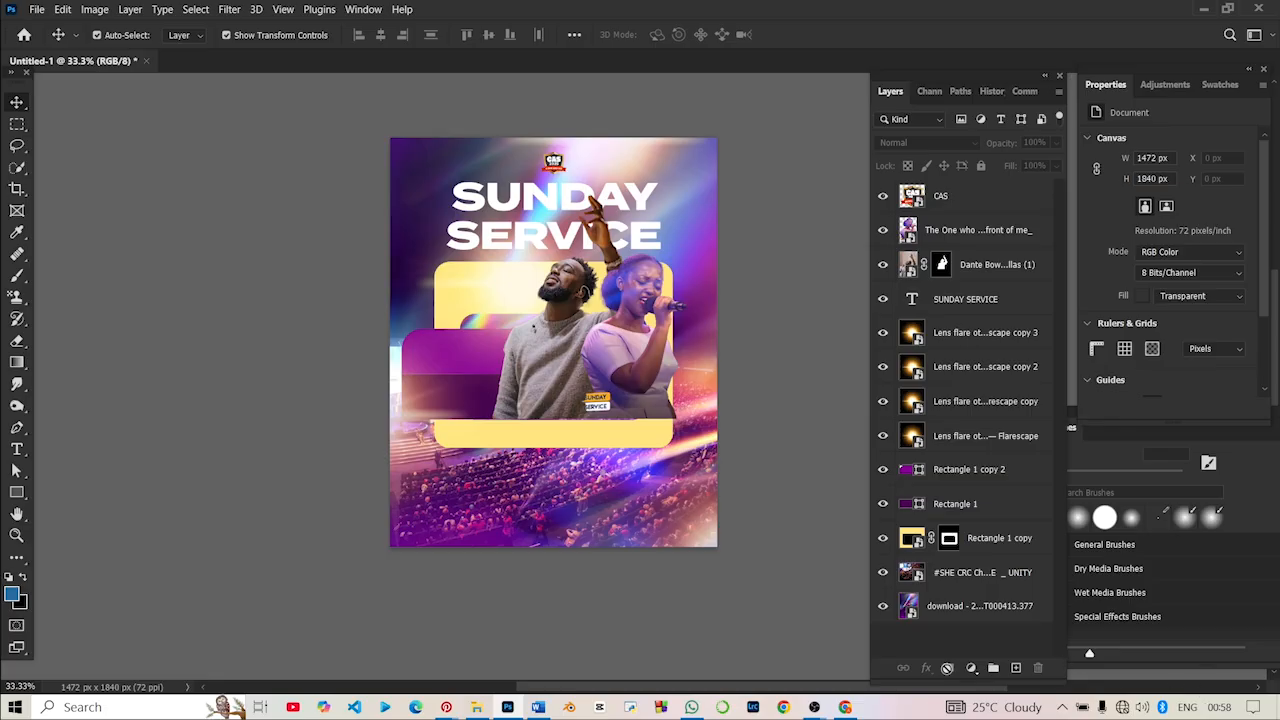
- Add an empty layer above the logo and set the brush's foreground colour to pale yellow fff0b5
click(1015, 668)
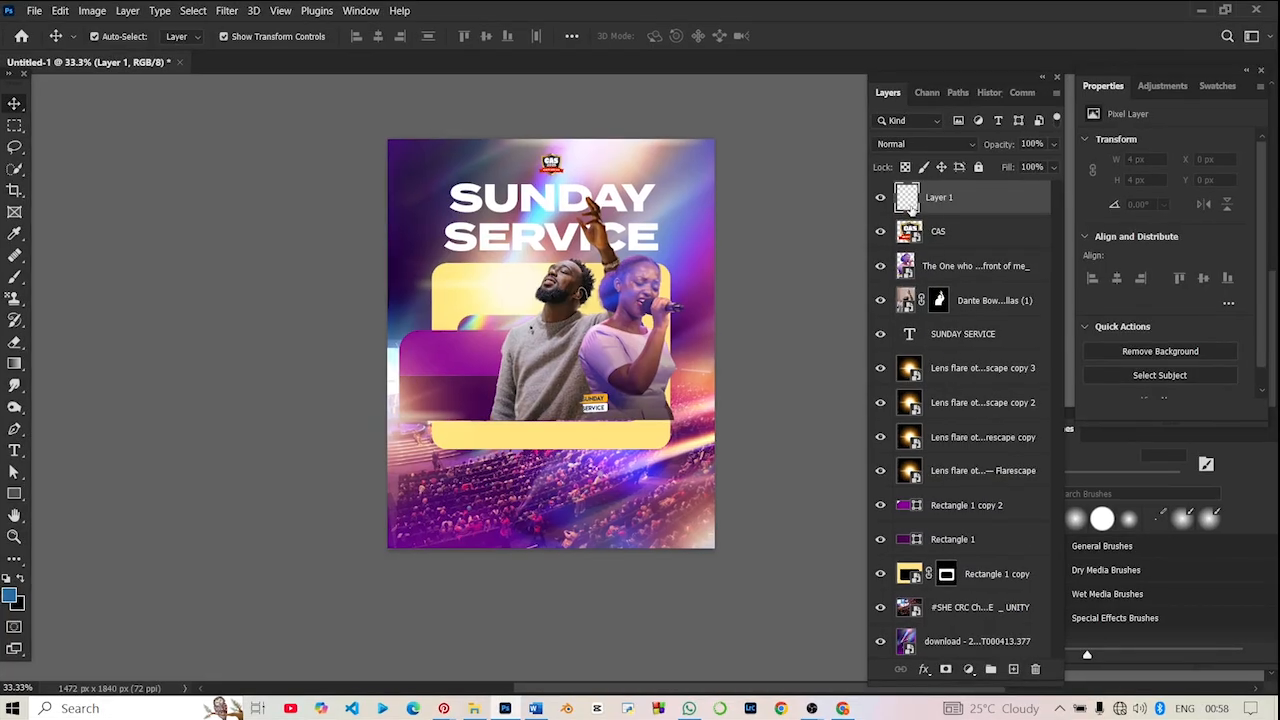
click(15, 277)
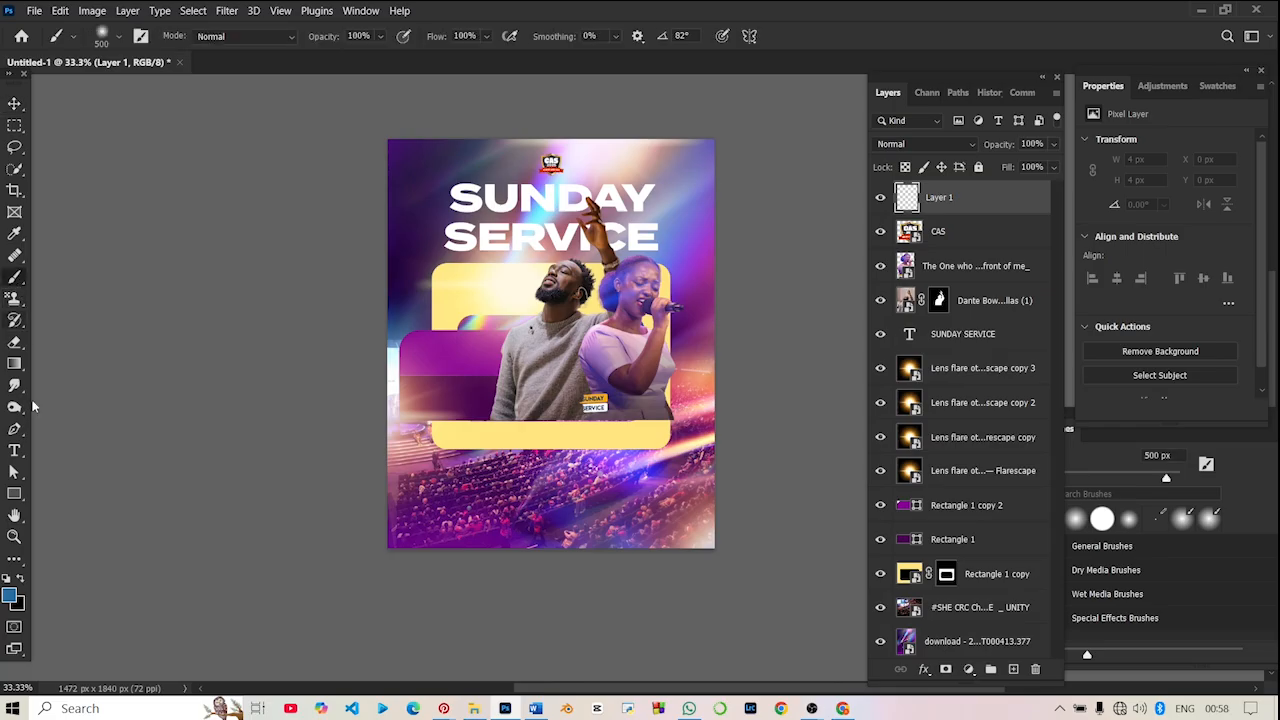
click(10, 597)
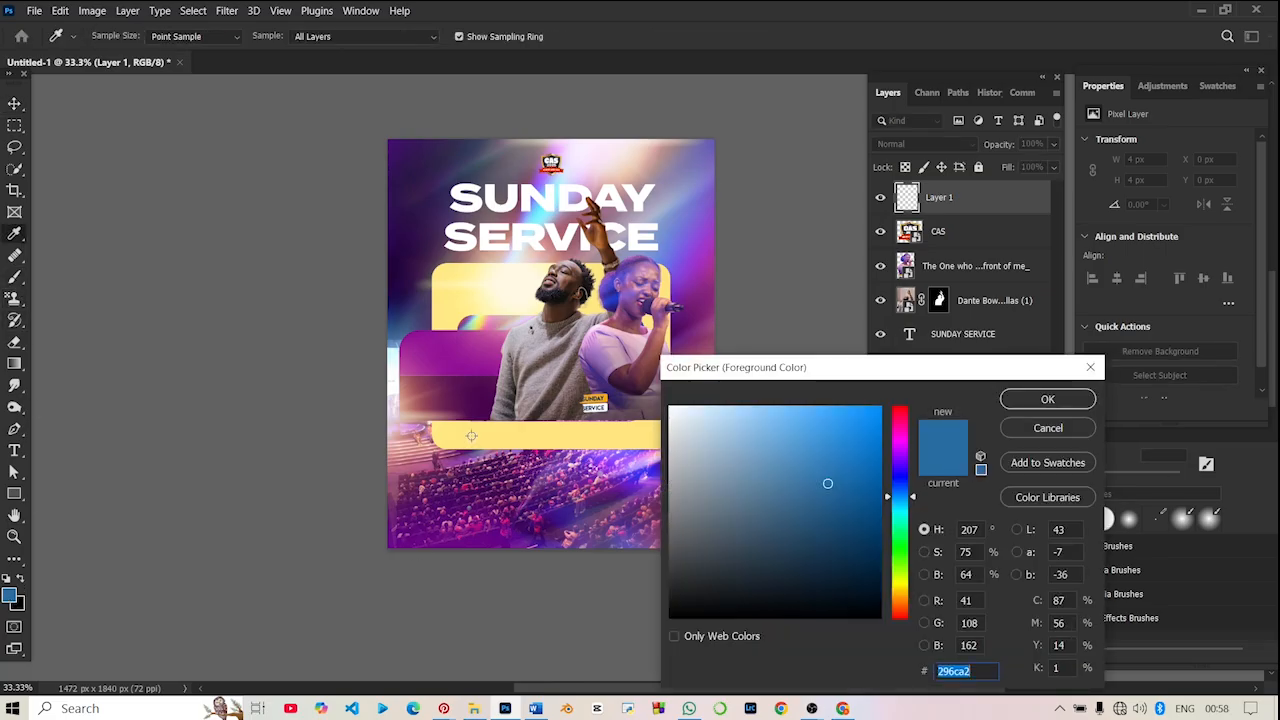
click(508, 435)
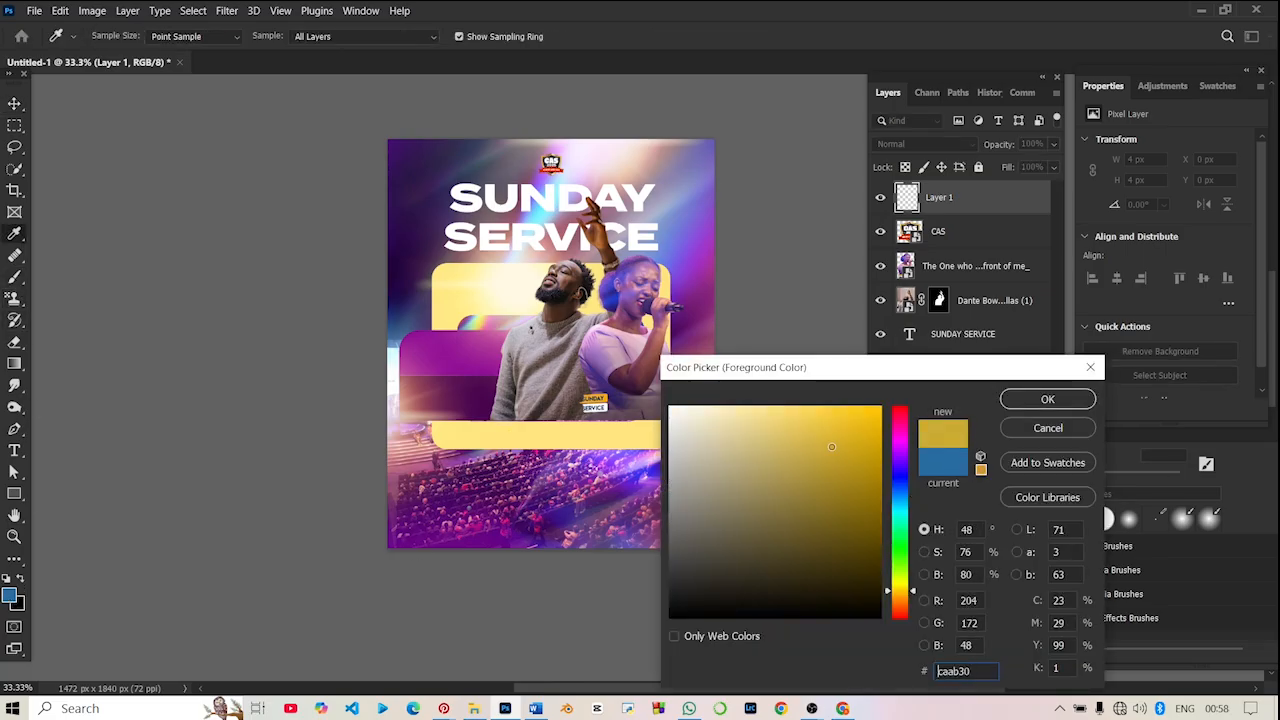
drag(718, 386, 730, 386)
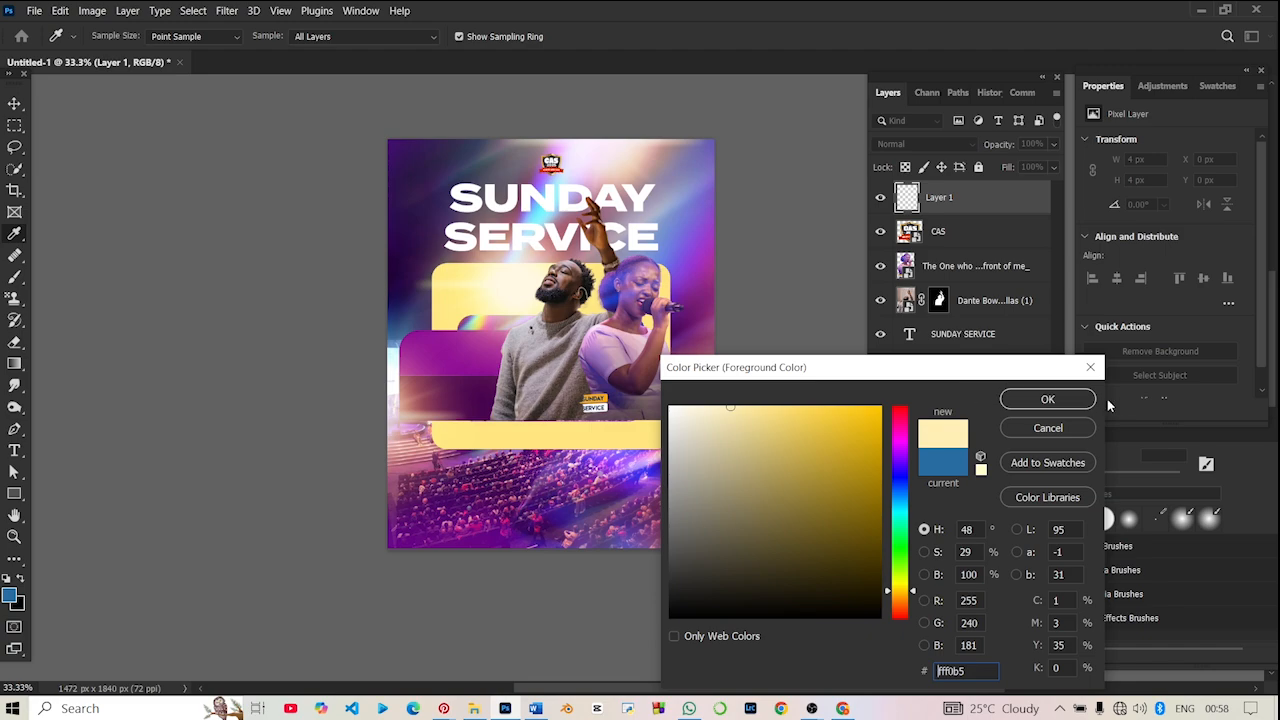
click(1056, 402)
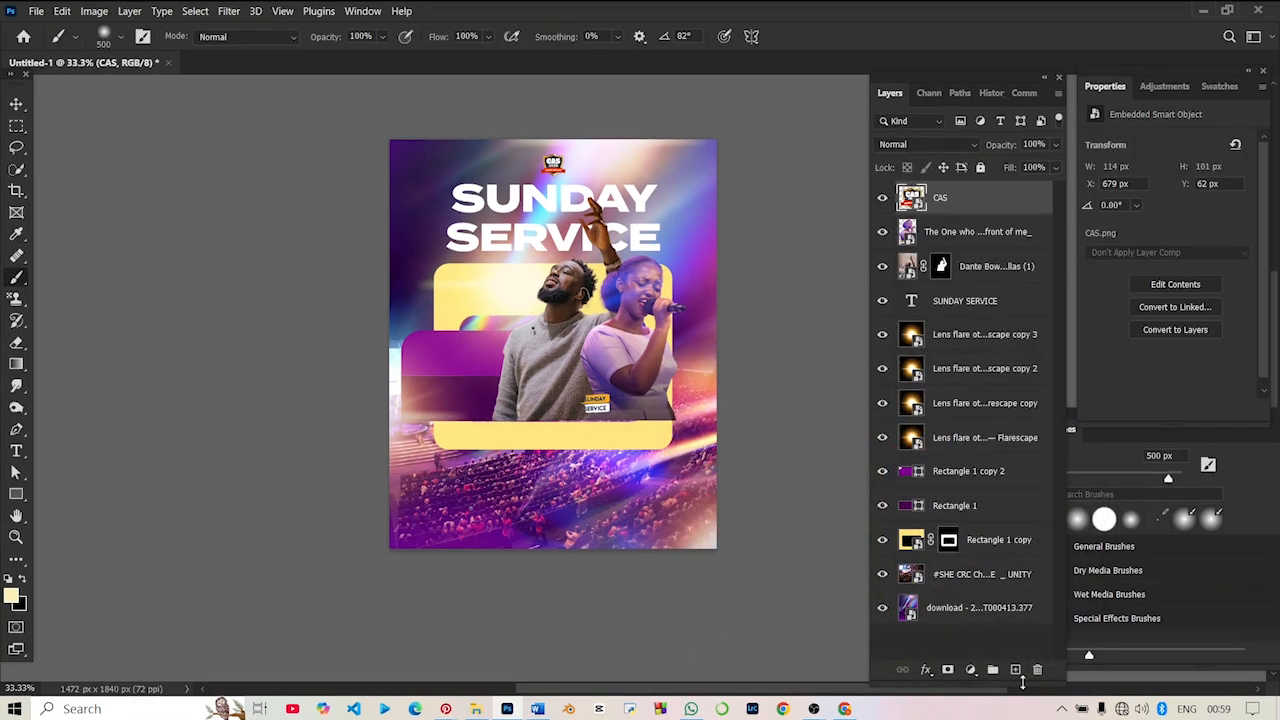
- Create a new top layer and paint a soft pale-yellow glow over the flyer's lower half with a 1700 px brush
click(1015, 670)
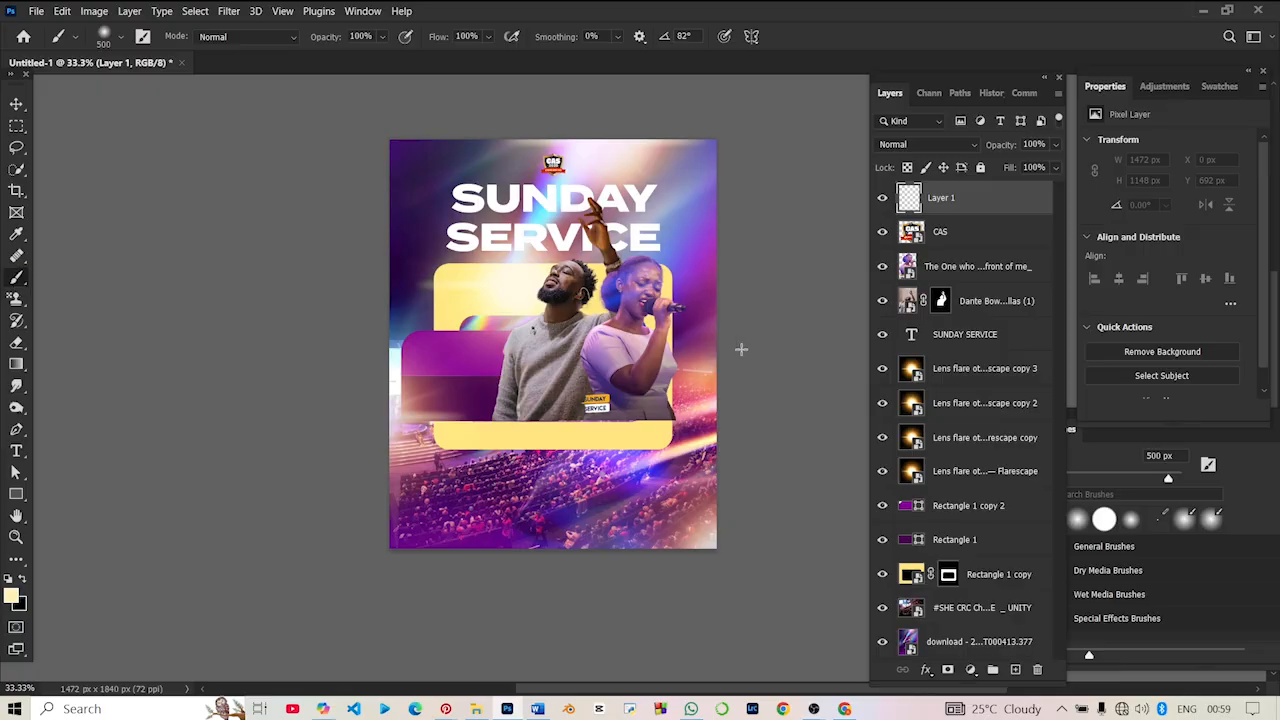
key(bracketright)
key(bracketright)
key(bracketright)
key(bracketright)
key(bracketright)
key(bracketright)
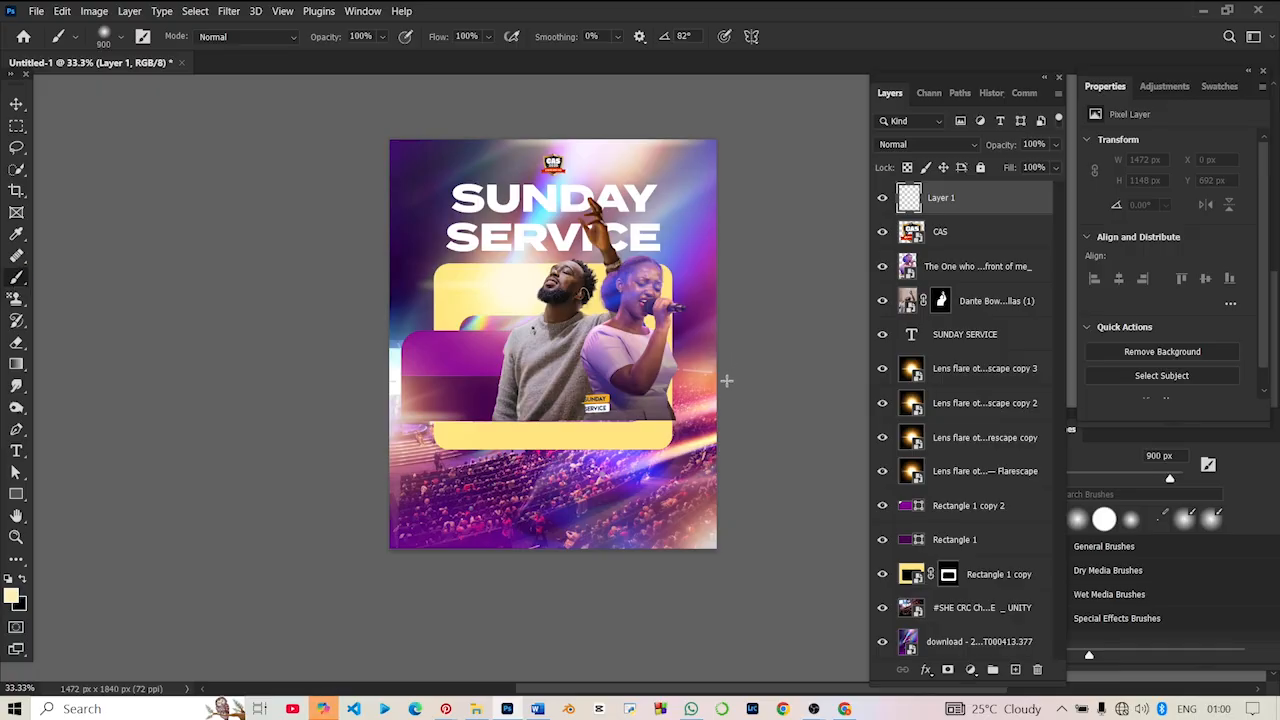
key(bracketright)
key(bracketright)
key(bracketright)
key(bracketright)
key(bracketright)
key(bracketright)
drag(766, 394, 700, 430)
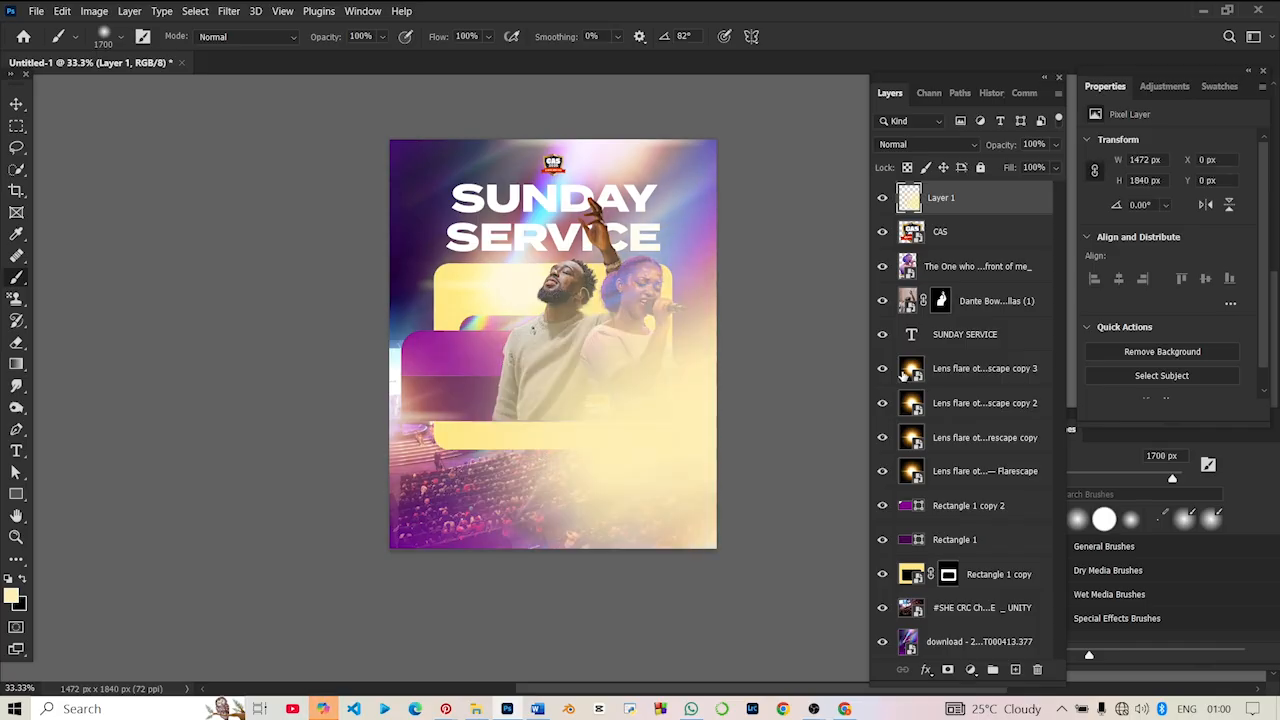
key(ctrl+z)
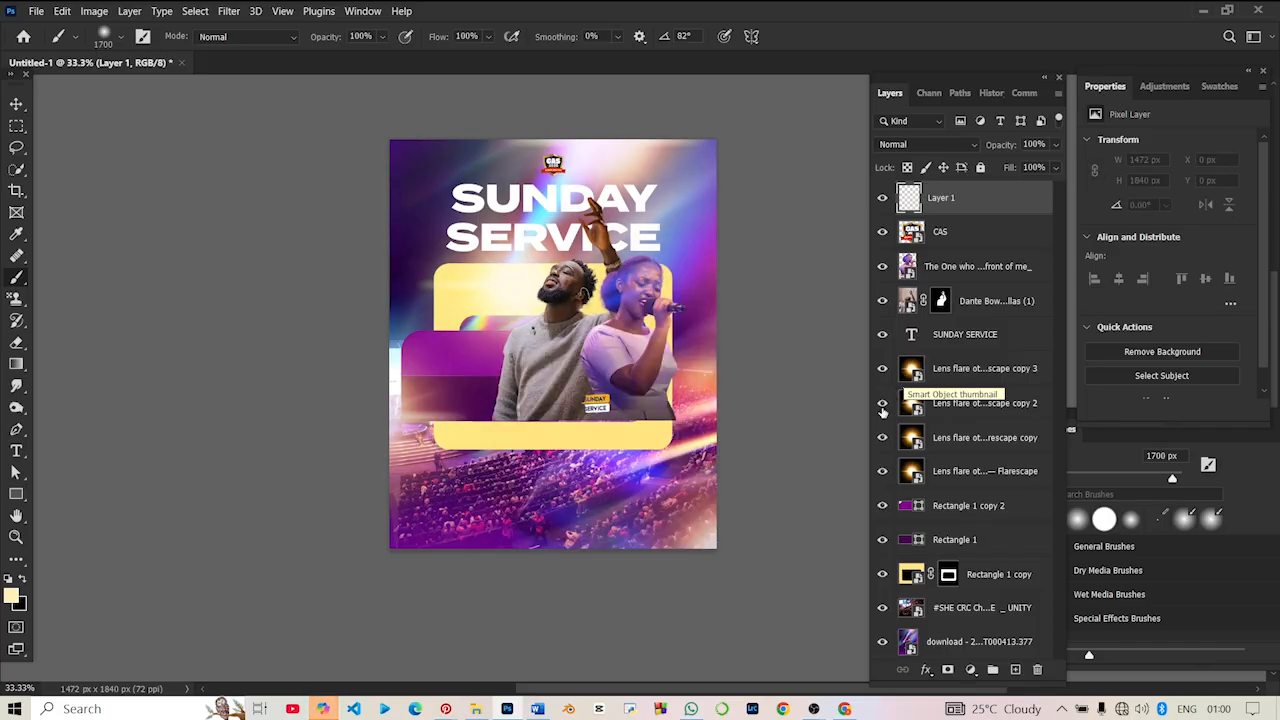
drag(754, 460, 680, 430)
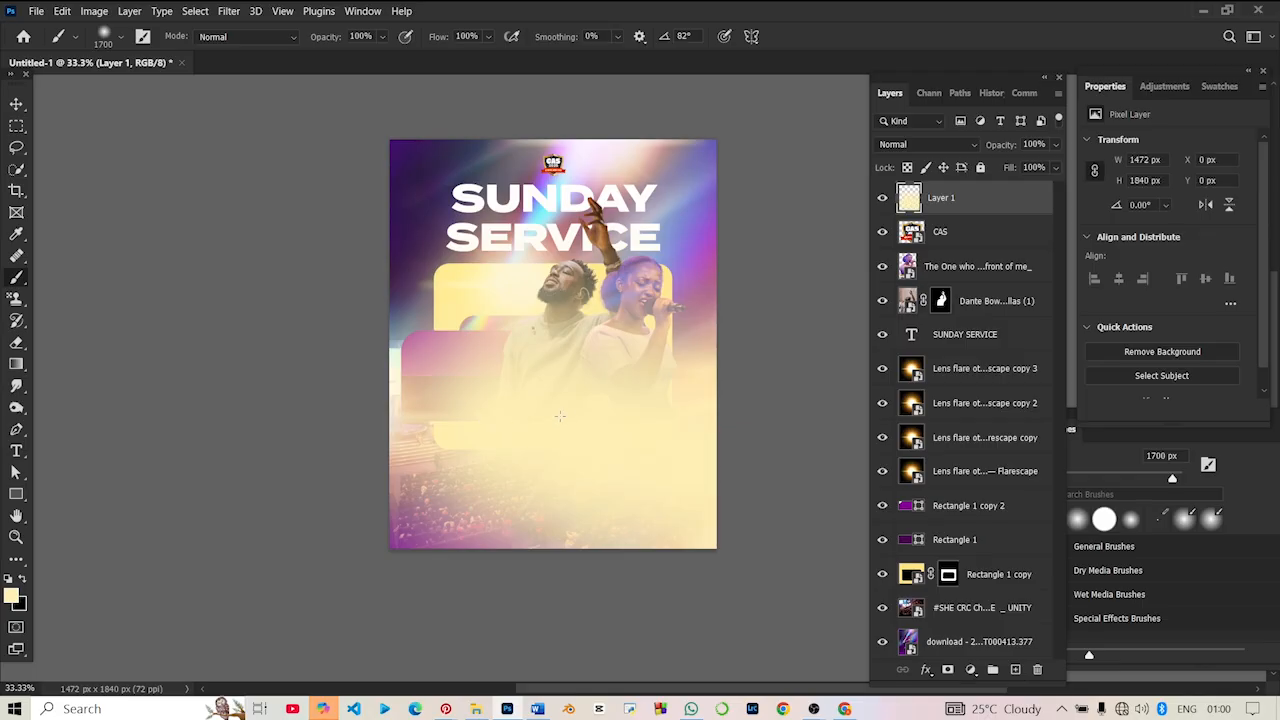
- Try scaling the painted glow layer to 110.67% width and 54.51% height across the singers' lower bodies
click(20, 105)
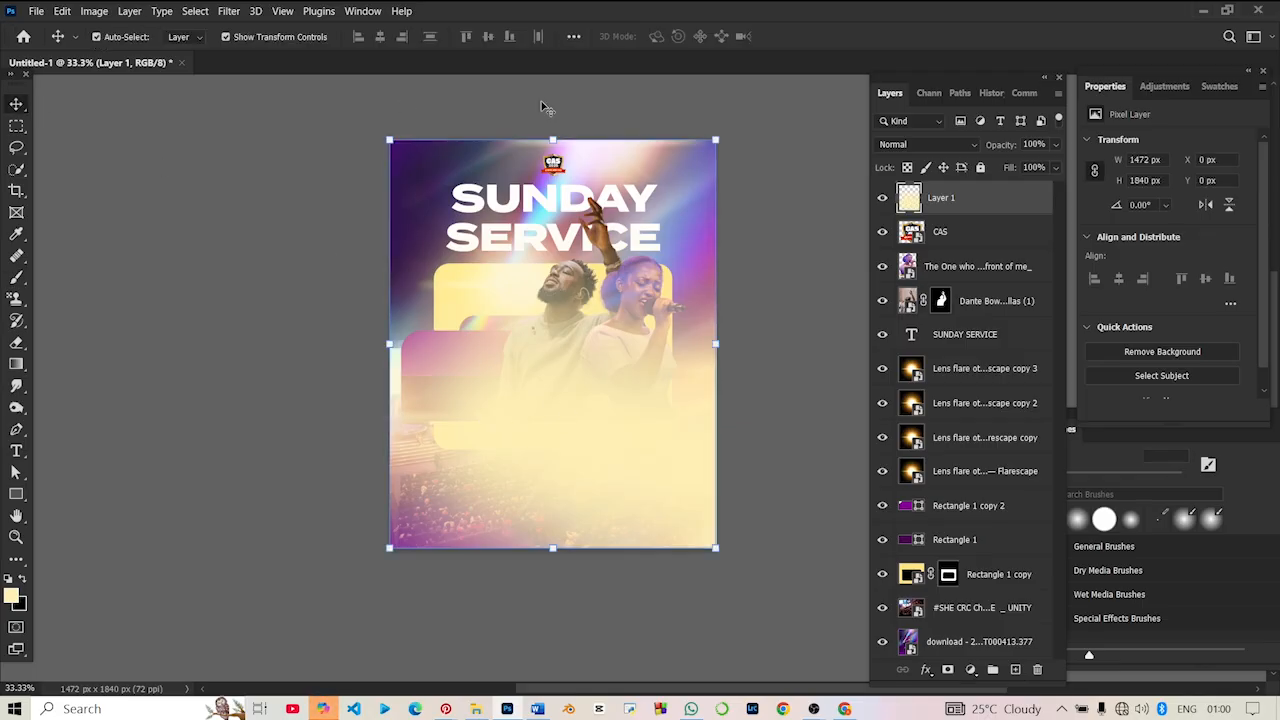
drag(390, 140, 493, 368)
drag(668, 490, 668, 423)
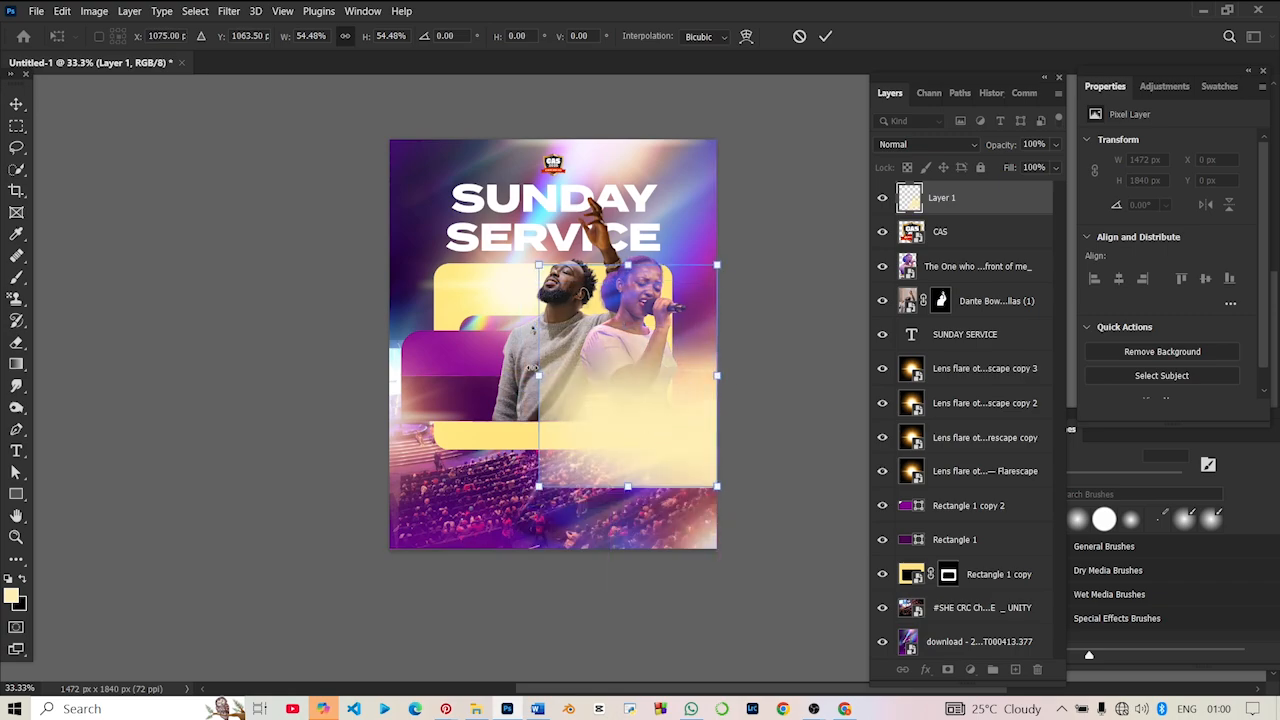
drag(538, 378, 354, 377)
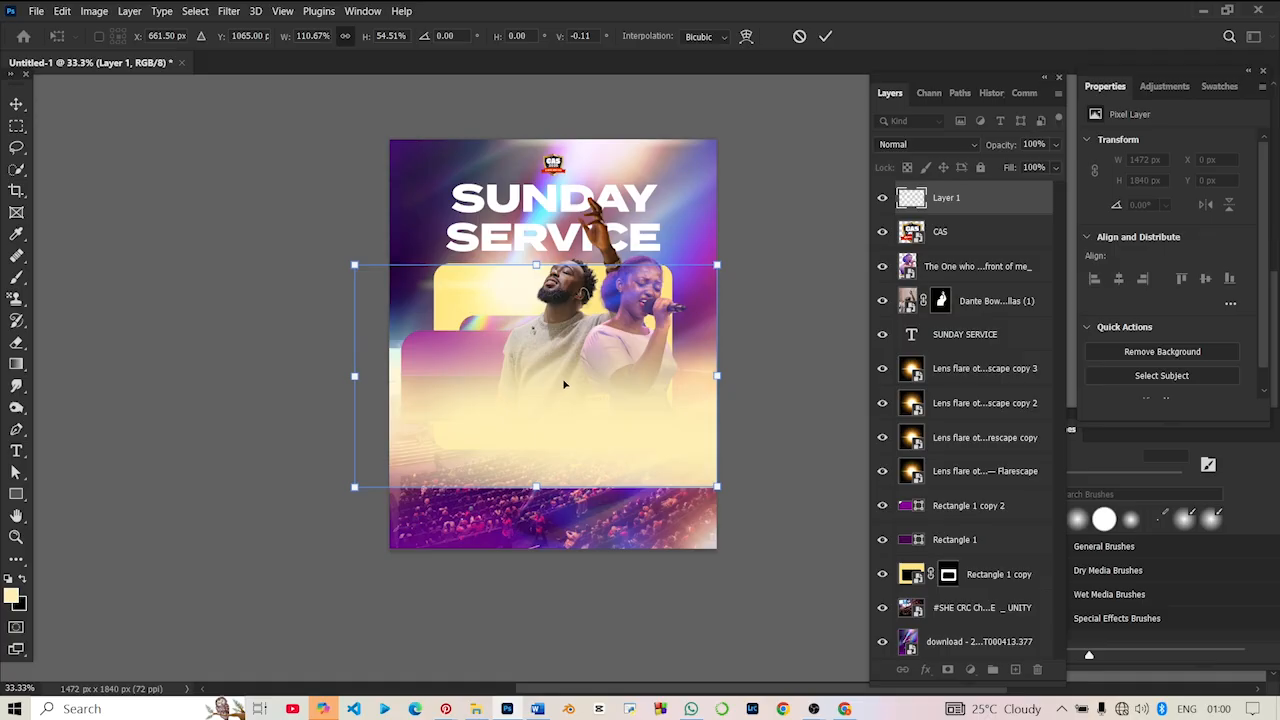
key(Return)
- Try hiding Rectangle 1 and preview the Color blend mode on the glow layer
click(882, 539)
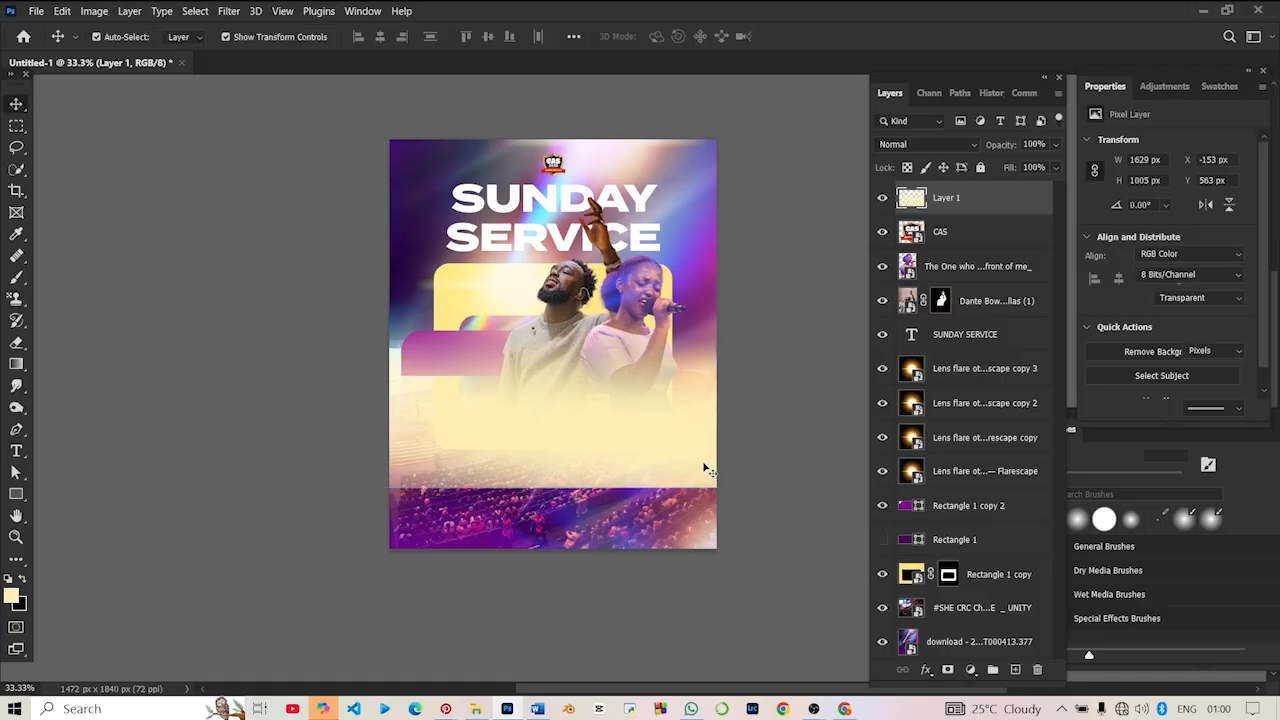
click(938, 146)
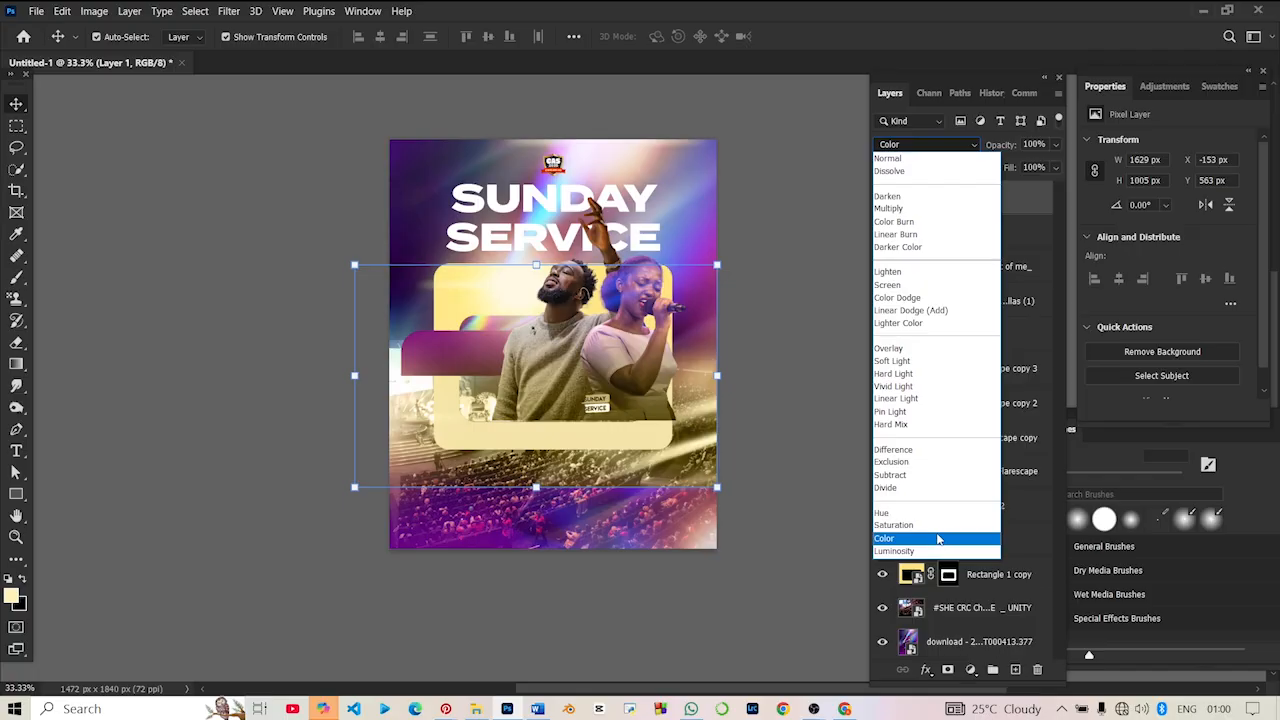
click(324, 612)
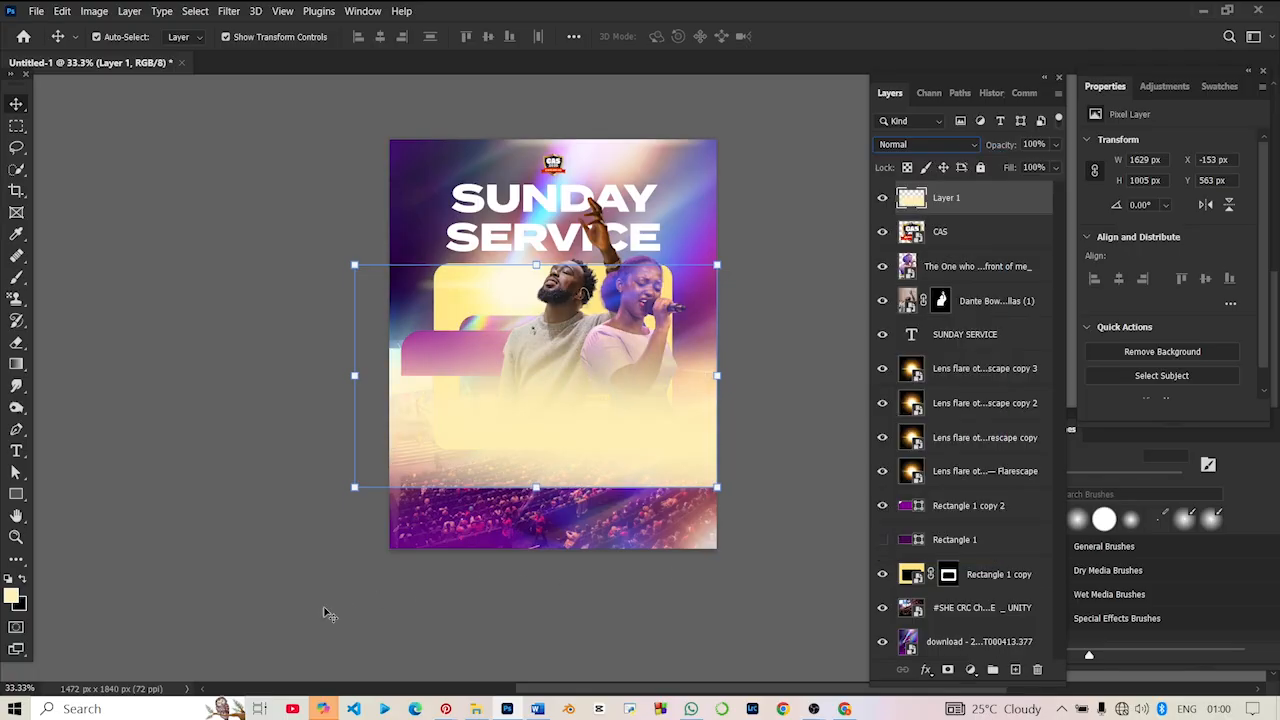
- Try squashing the glow layer vertically from both its upper and lower edges, and undo both skewed adjustments
click(179, 186)
click(577, 416)
click(532, 265)
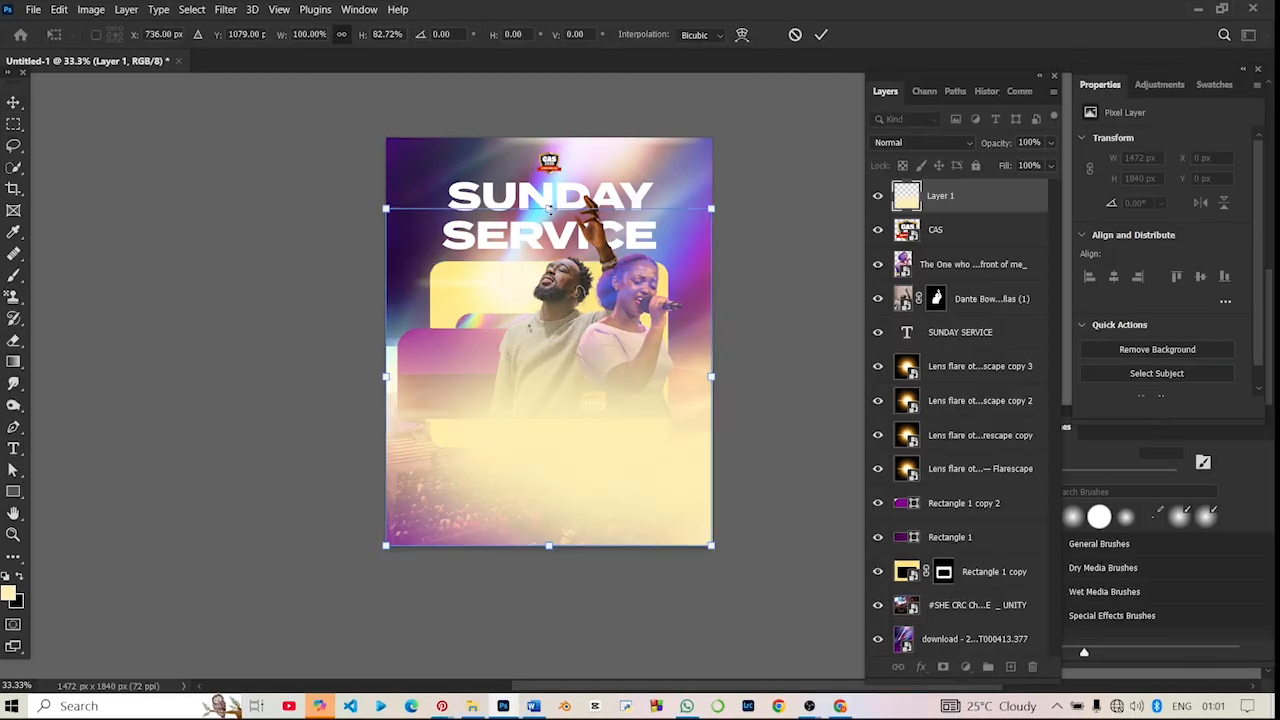
drag(550, 209, 553, 284)
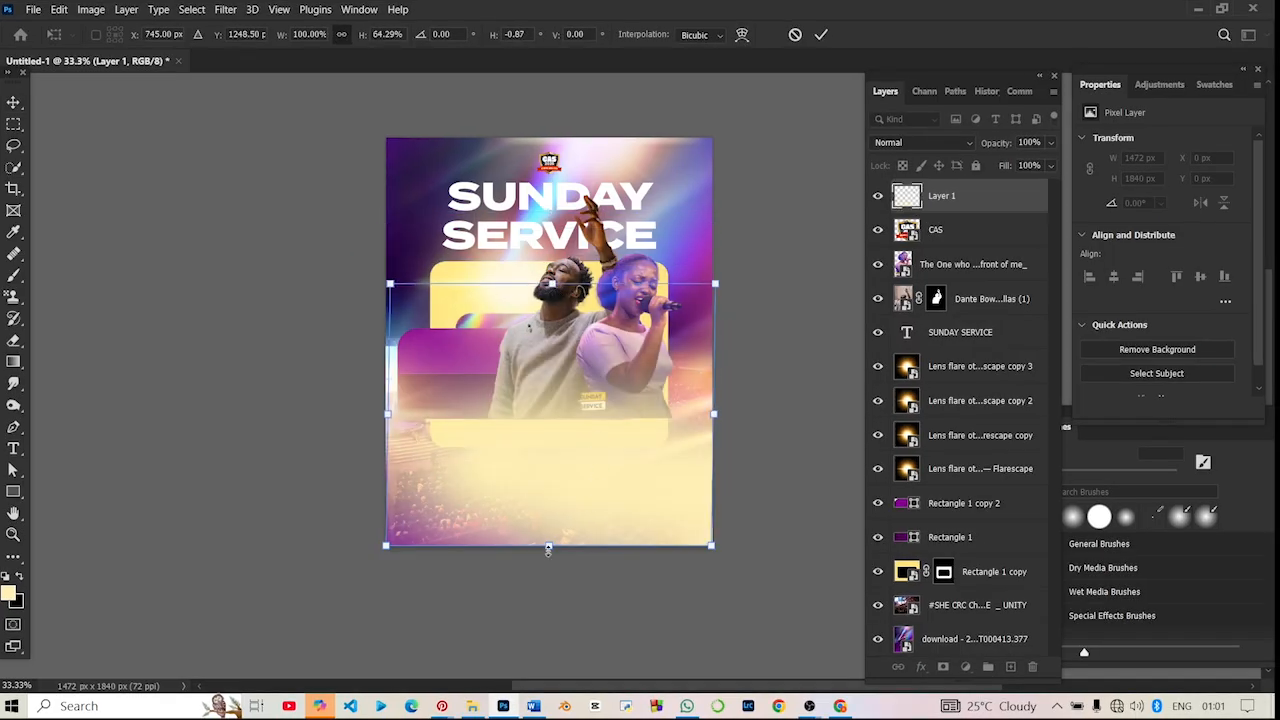
drag(549, 545, 545, 453)
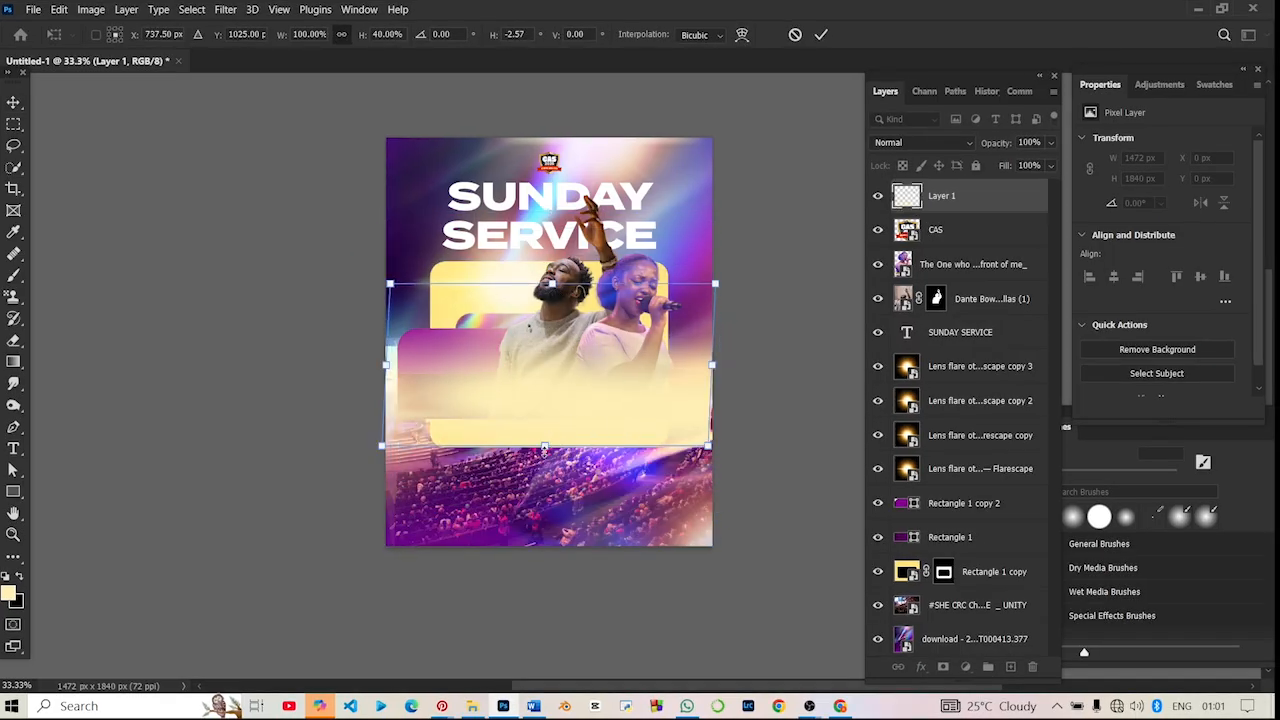
key(ctrl+z)
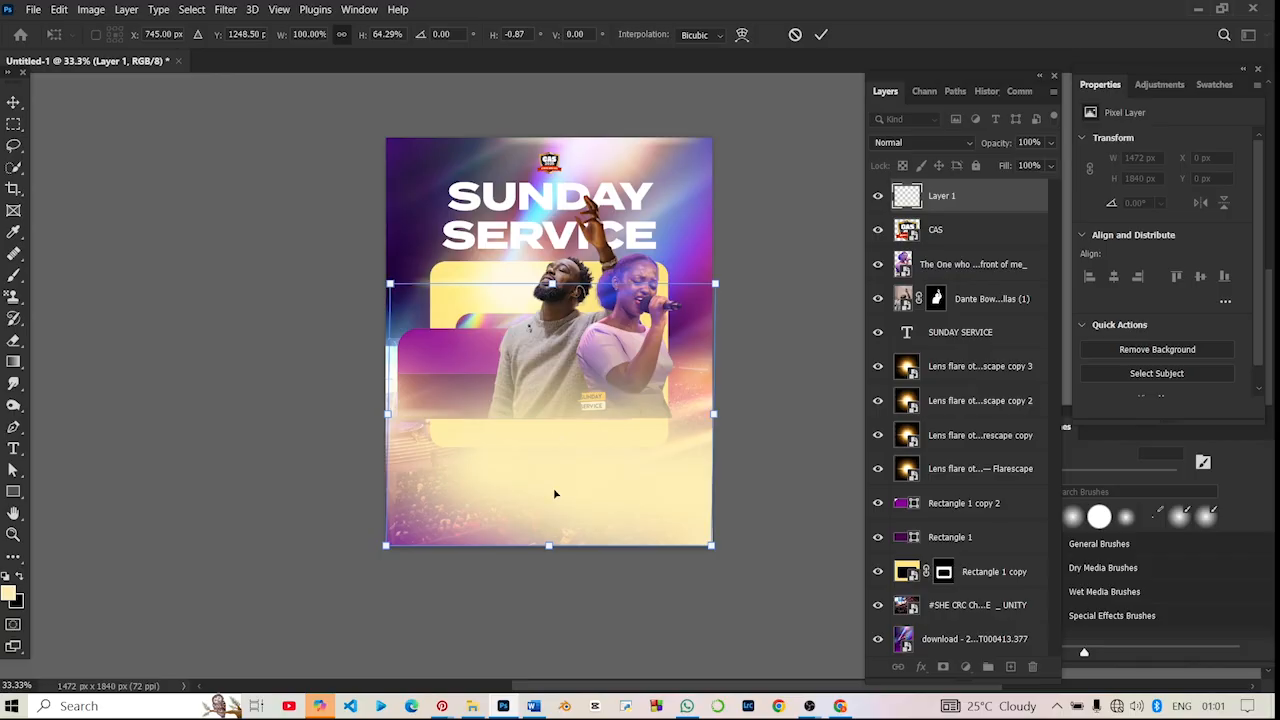
key(ctrl+z)
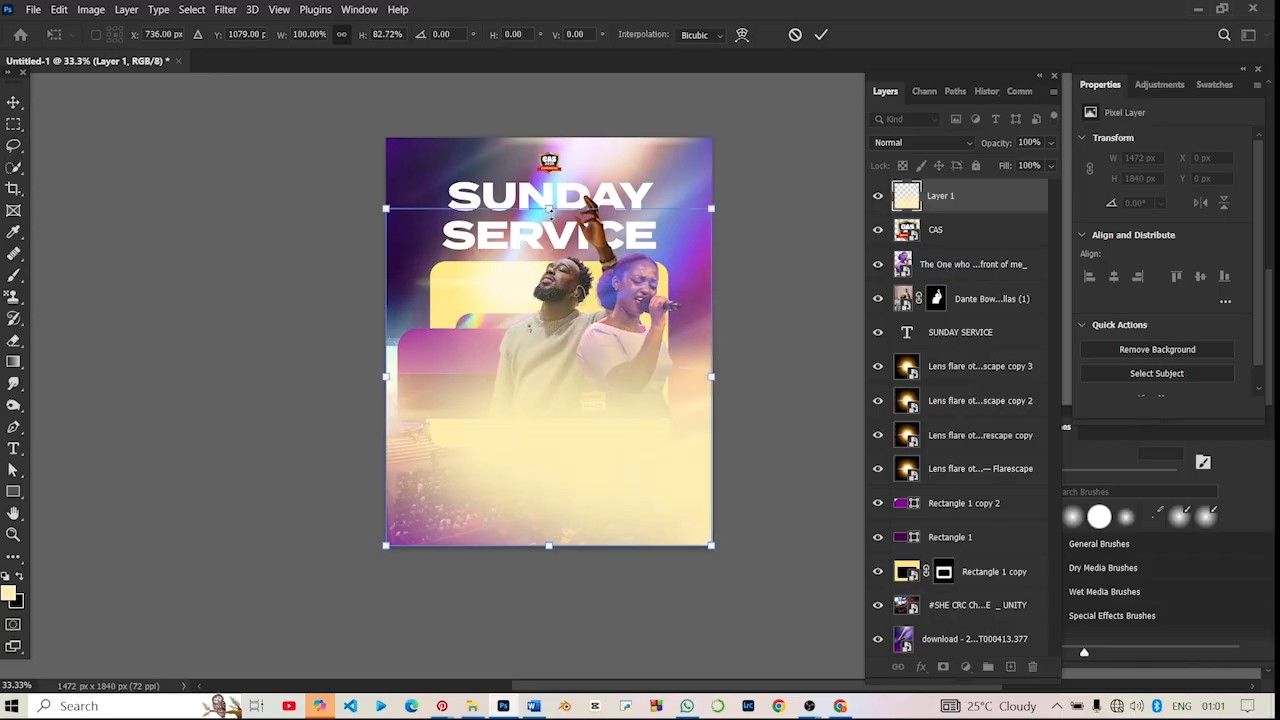
- Compress the glow layer to 38.48% of its height, as a band over the singers' lower bodies
drag(549, 209, 549, 297)
drag(550, 545, 554, 465)
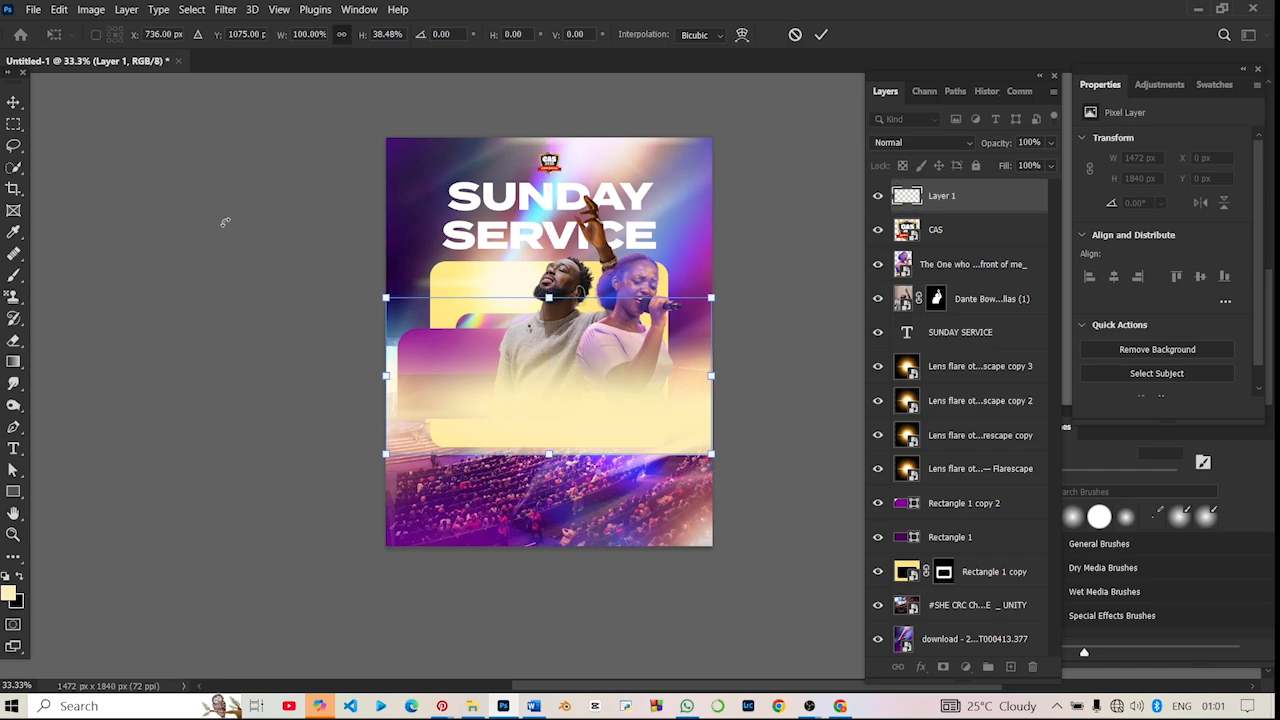
- Add a layer mask to the glow layer and fade its hard lower edge with a black 250 px soft brush
click(14, 275)
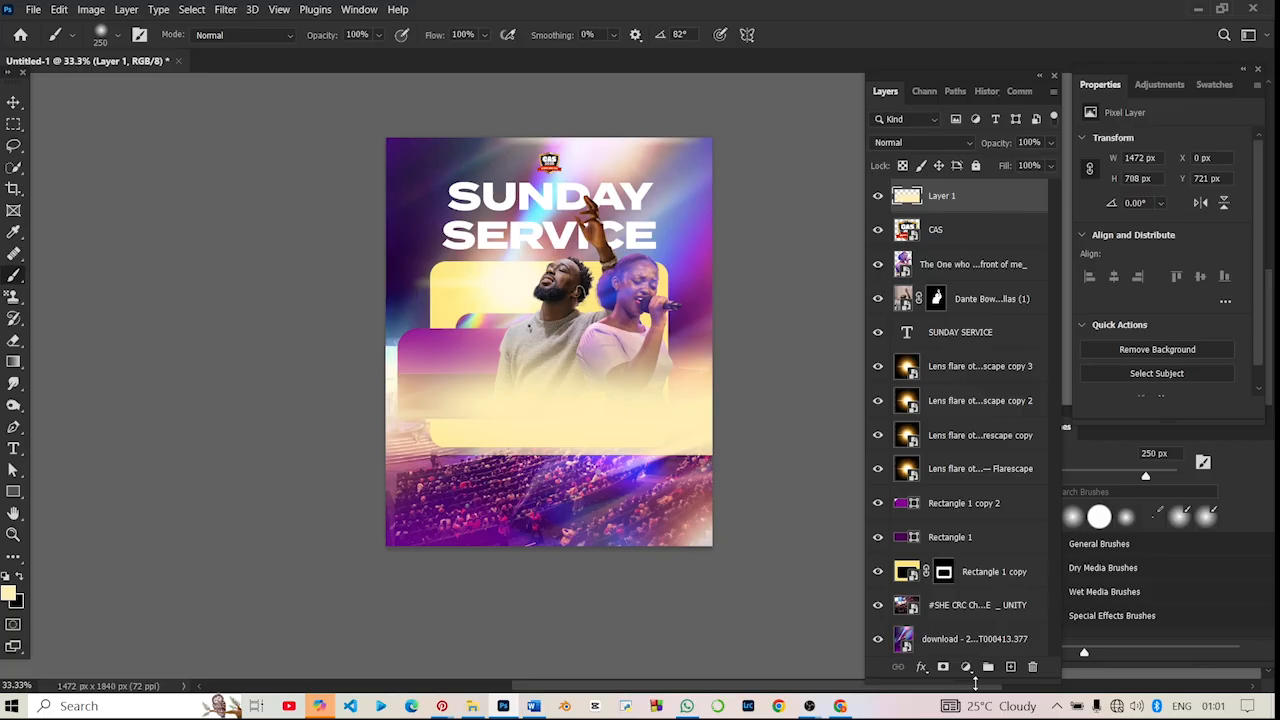
click(943, 667)
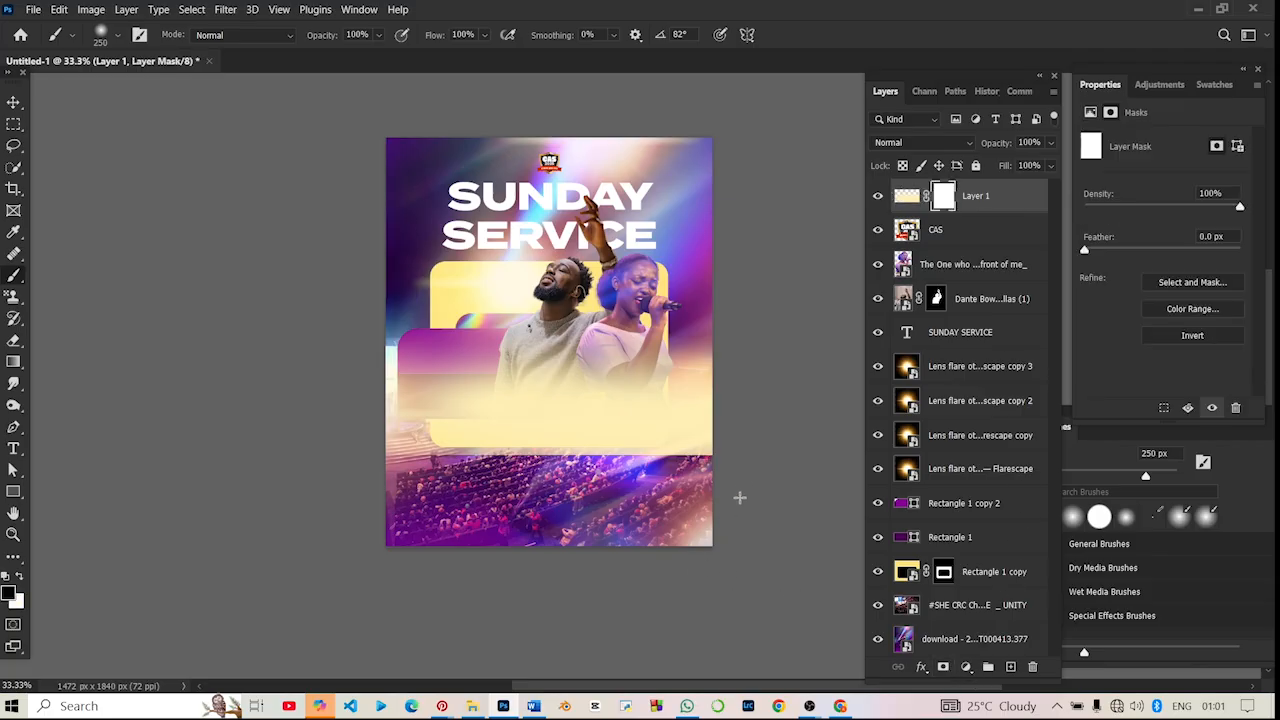
mouse_move(678, 476)
mouse_down()
mouse_move(737, 473)
mouse_move(408, 472)
mouse_move(611, 489)
mouse_up()
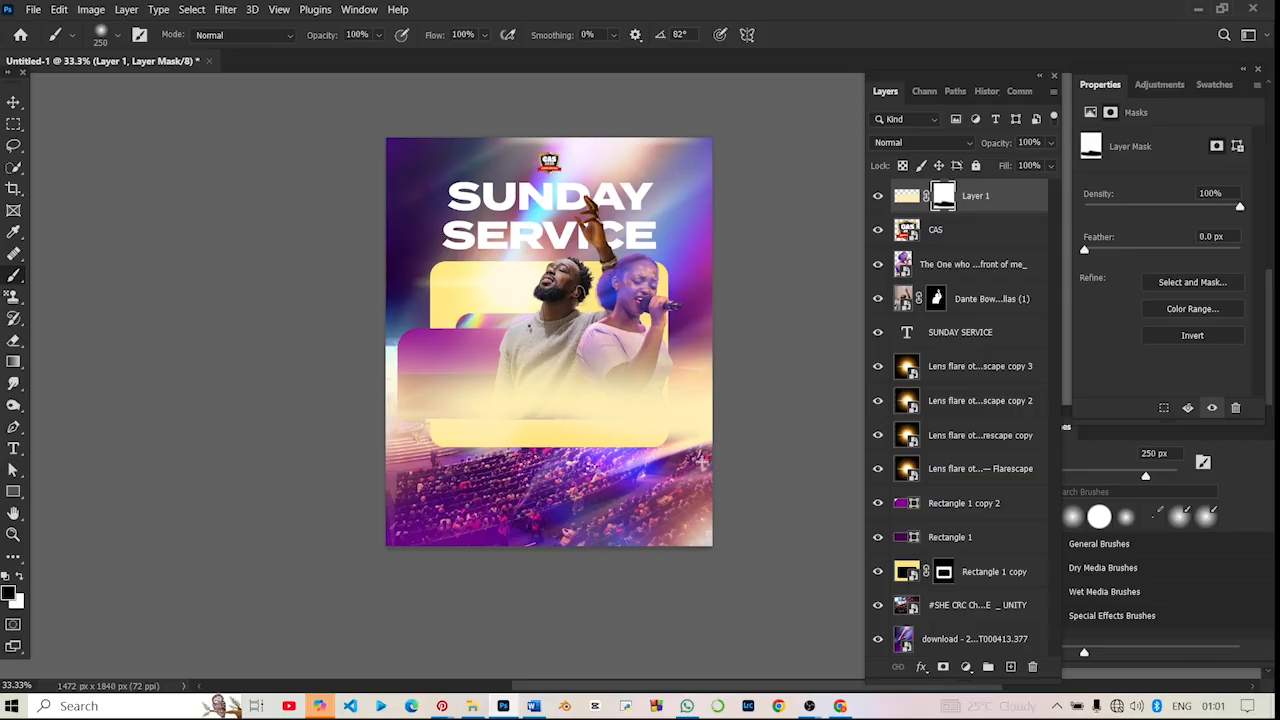
- Undo the last black mask strokes and repaint a straight horizontal fade along the glow layer's lower edge
key(ctrl+z)
mouse_move(726, 466)
mouse_down()
mouse_move(405, 450)
mouse_move(385, 438)
mouse_up()
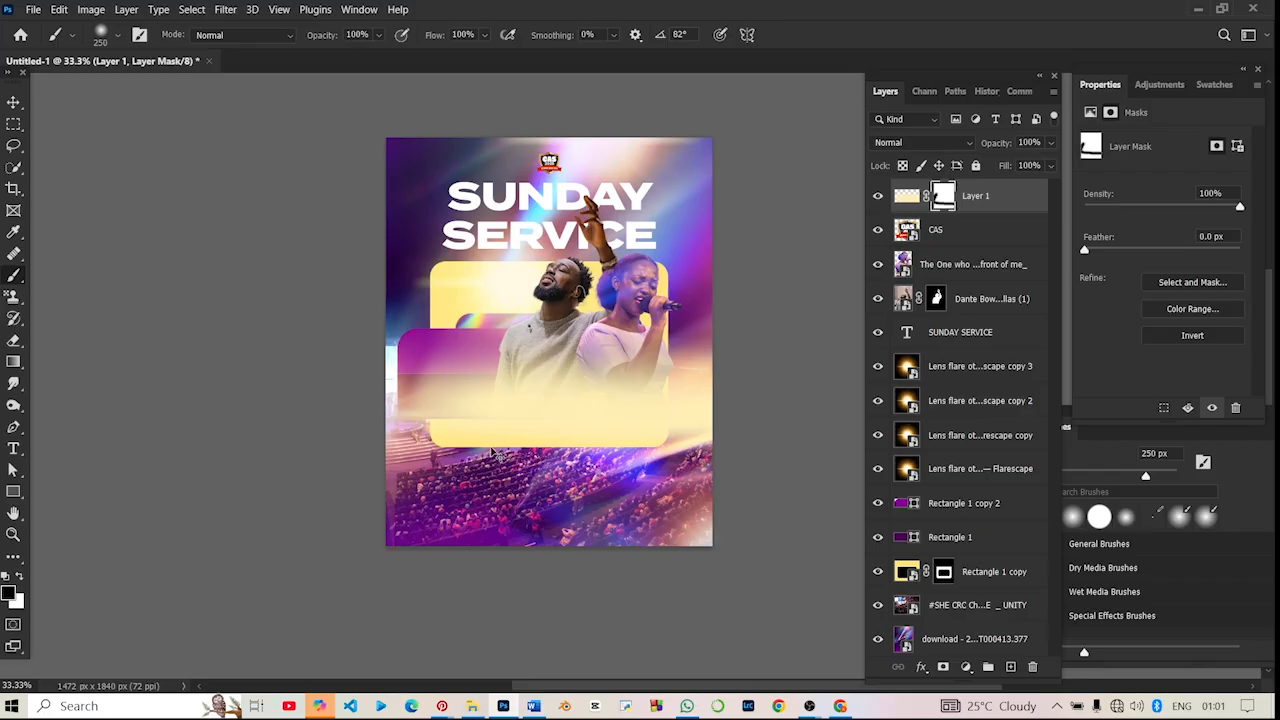
key(ctrl+z)
drag(730, 463, 371, 458)
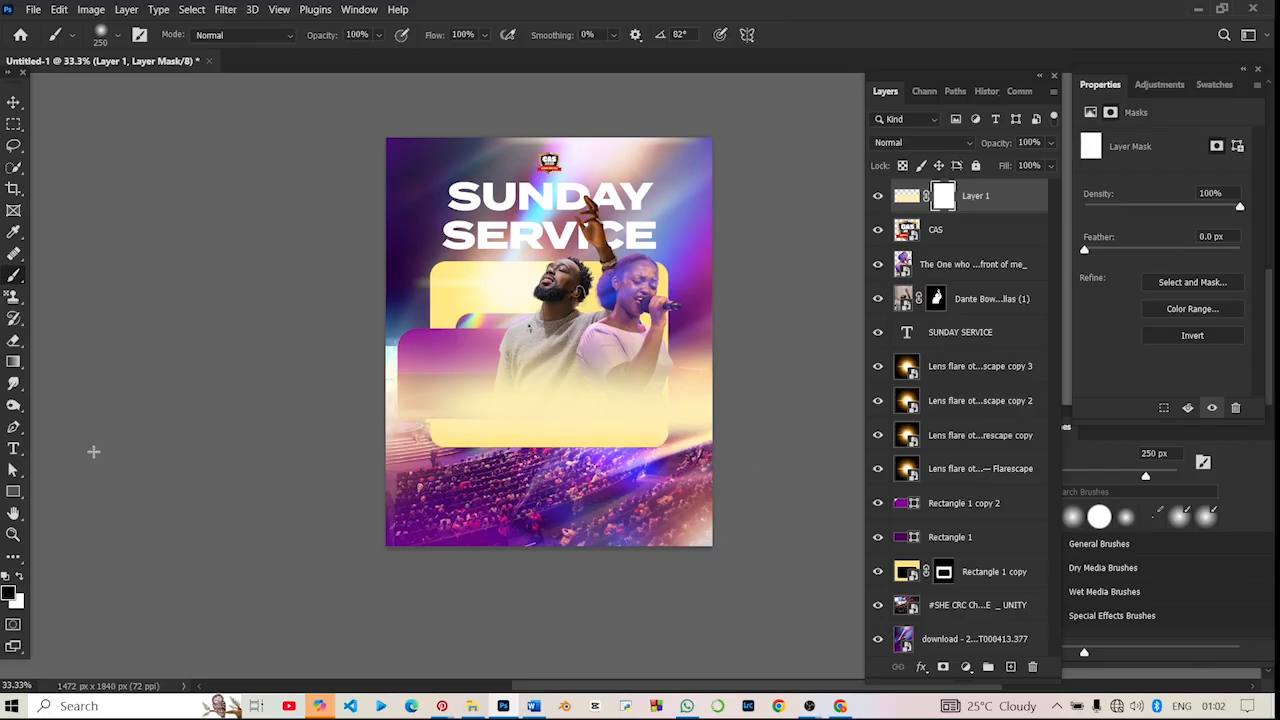
- Move the glow layer slightly down over the singers' lower bodies, then deselect it
click(14, 102)
click(210, 305)
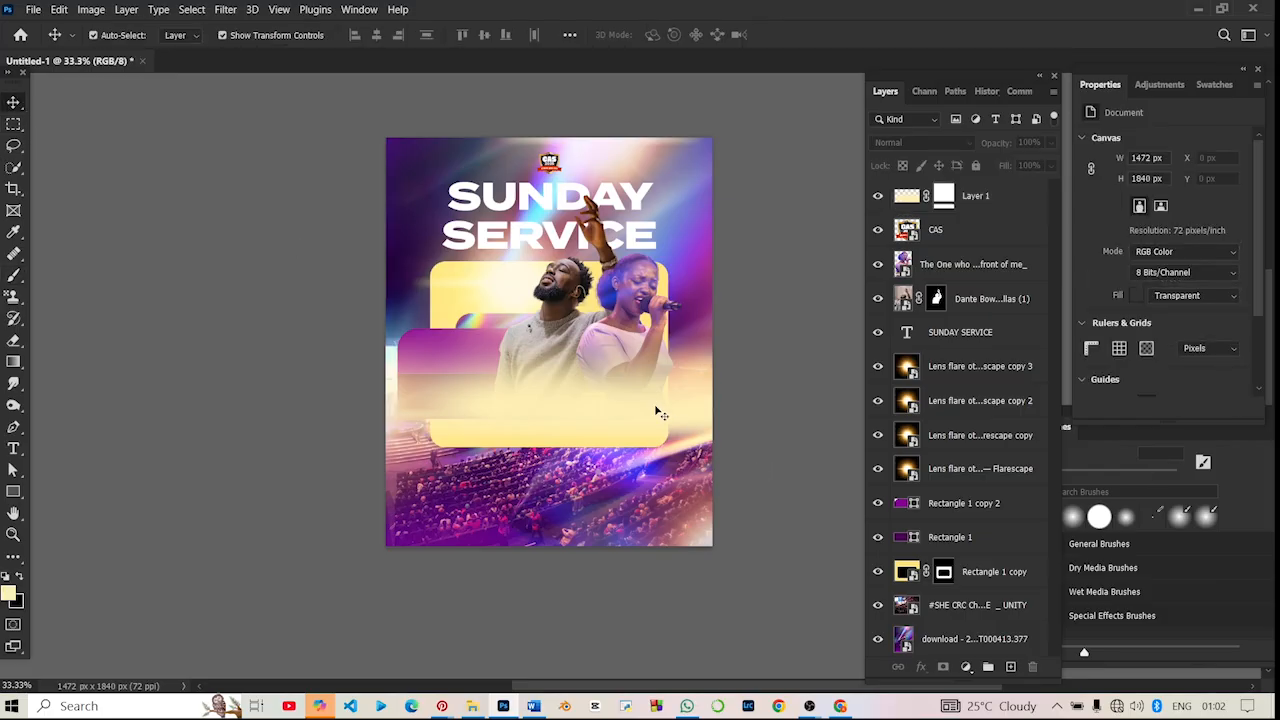
mouse_move(657, 409)
mouse_down()
mouse_move(655, 437)
mouse_move(656, 426)
mouse_up()
click(784, 402)
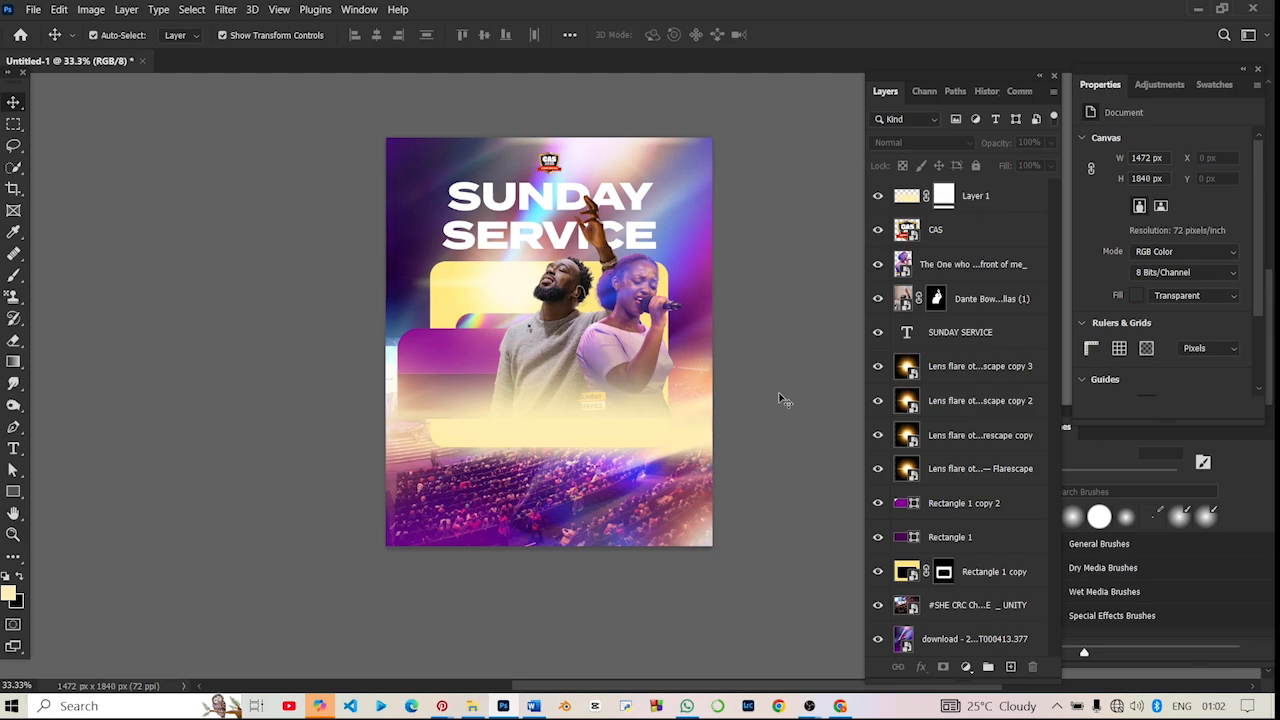
- Add a Color Overlay to the glow layer, try colours sampled from the flyer, and set the overlay to white (ffffff)
click(641, 420)
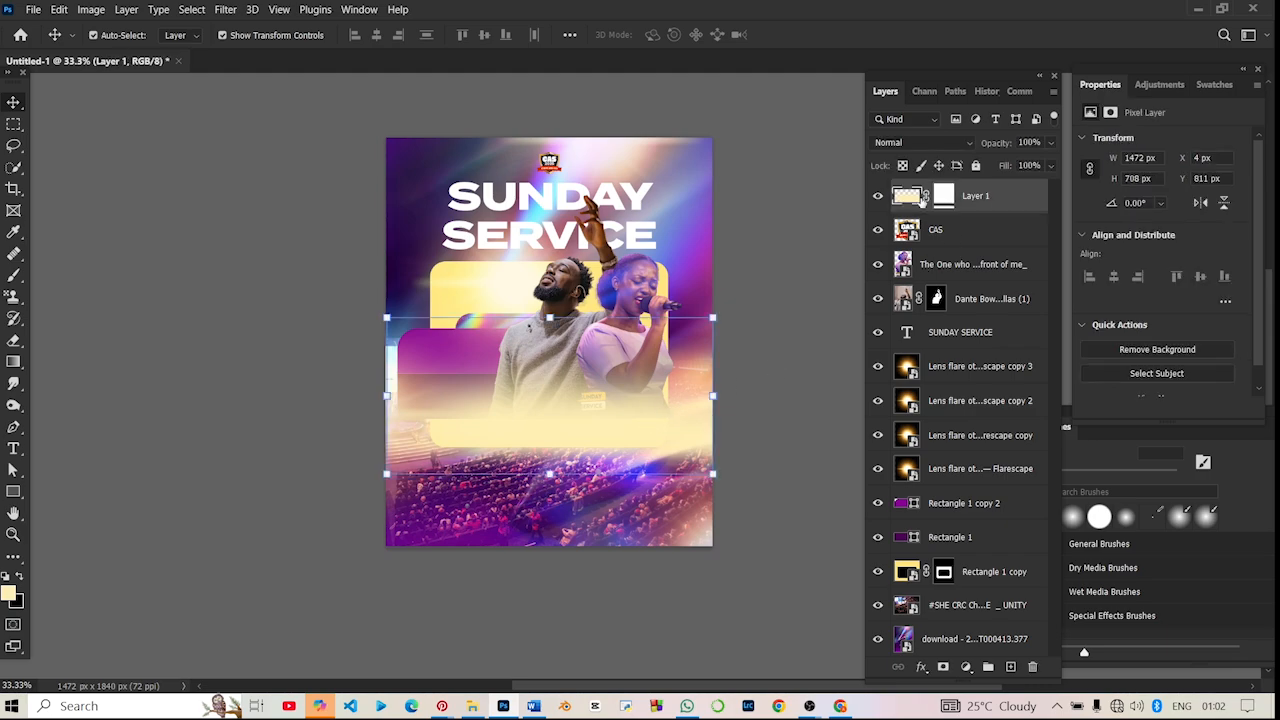
click(916, 668)
click(940, 606)
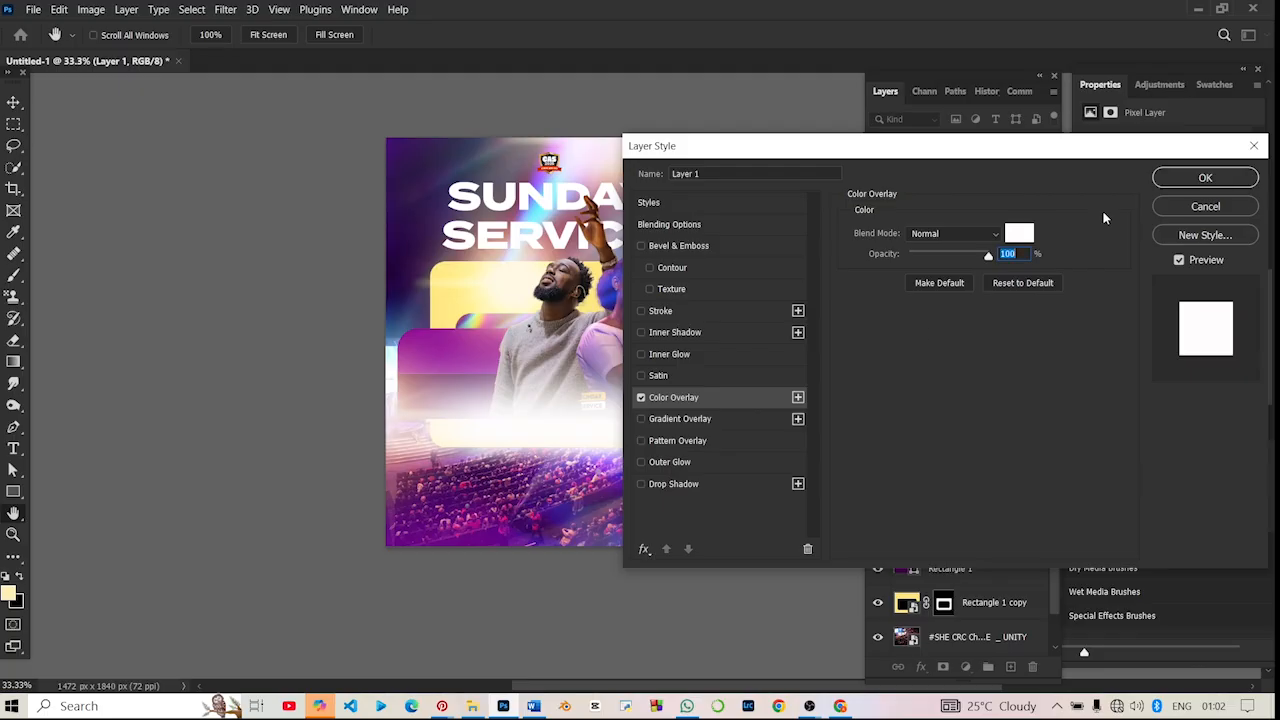
click(1018, 234)
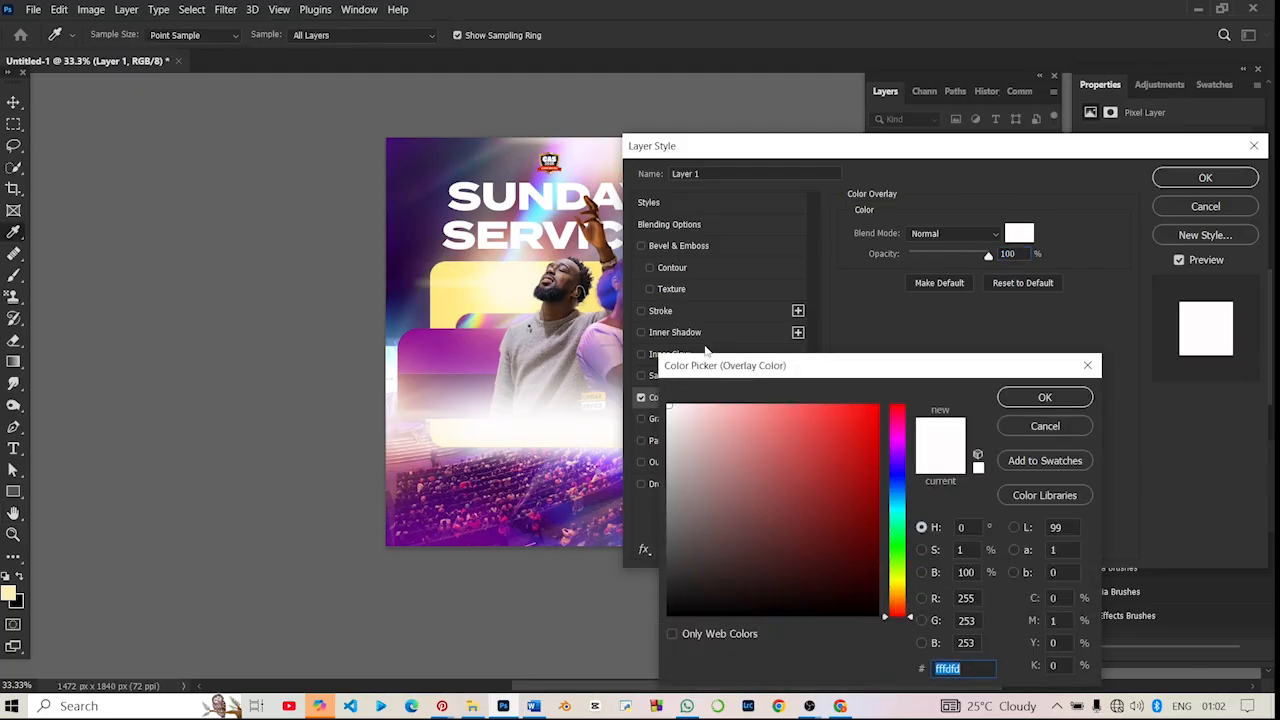
click(416, 376)
click(439, 457)
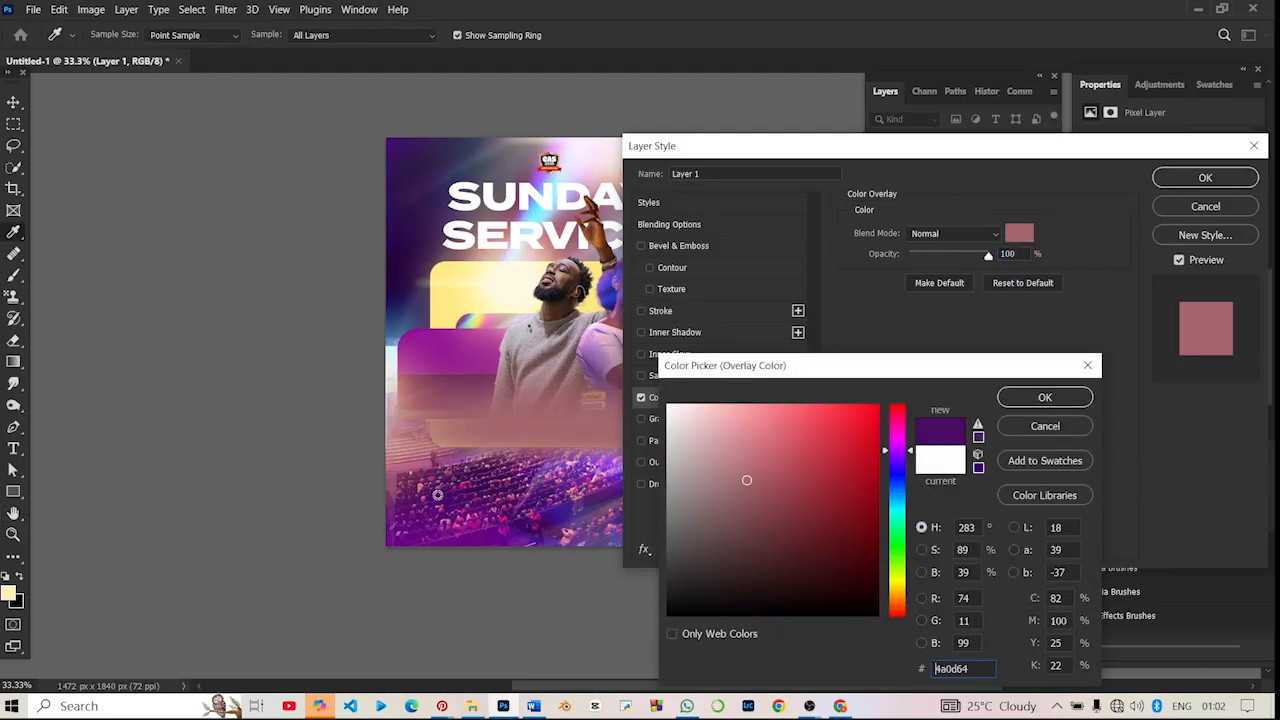
click(430, 274)
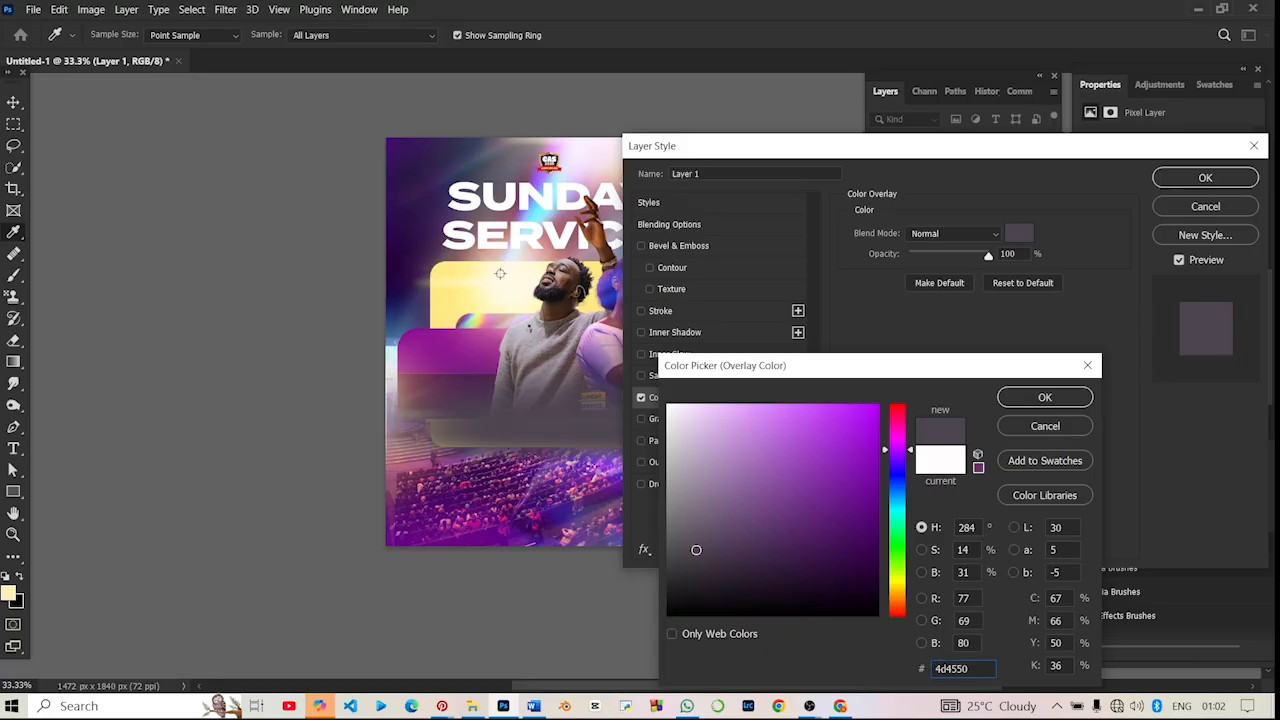
drag(679, 433, 668, 405)
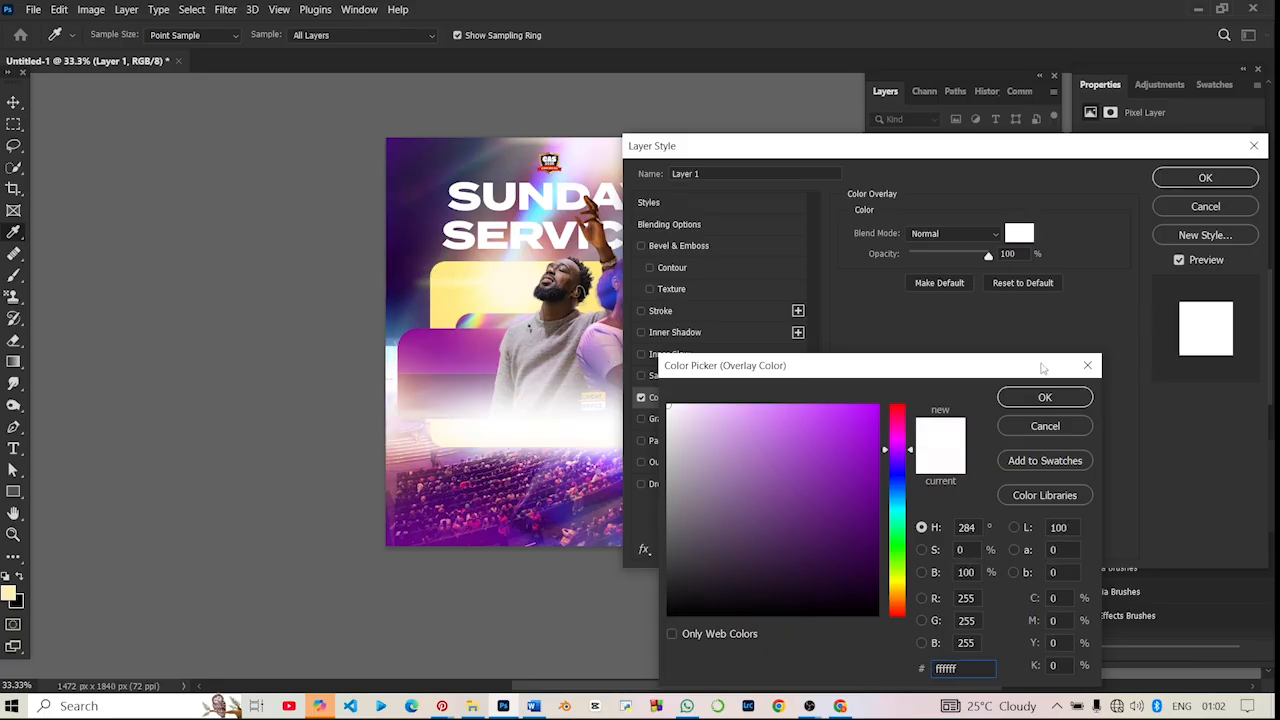
click(1078, 403)
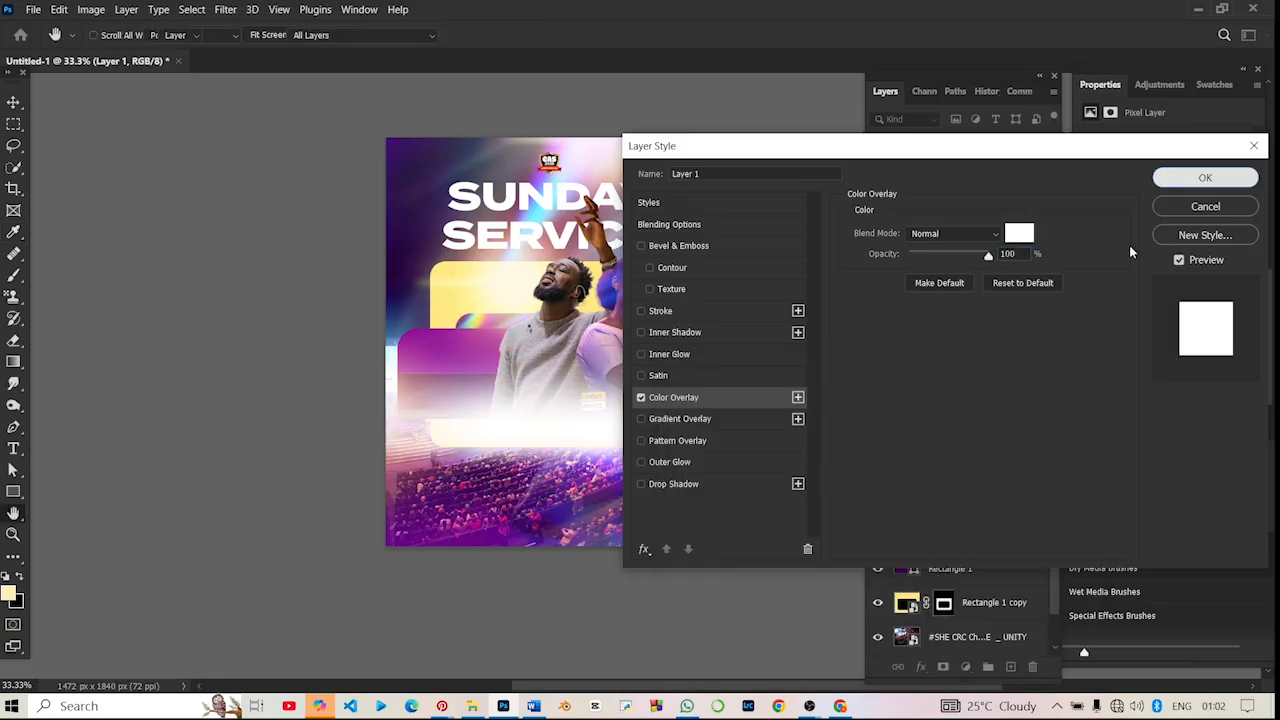
click(1205, 177)
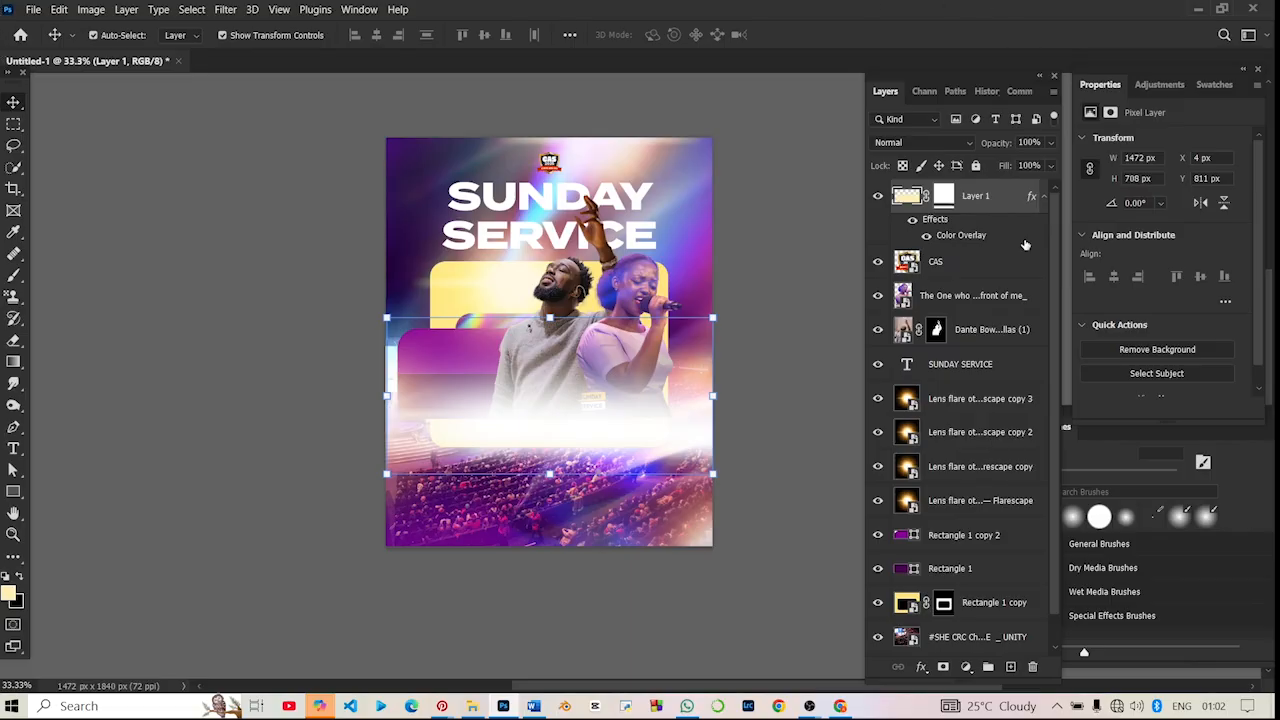
- Stretch the glow layer's lower edge past the canvas to a height of 1238 px and reposition it at X -4, Y 859 px
drag(548, 474, 553, 600)
key(ctrl+z)
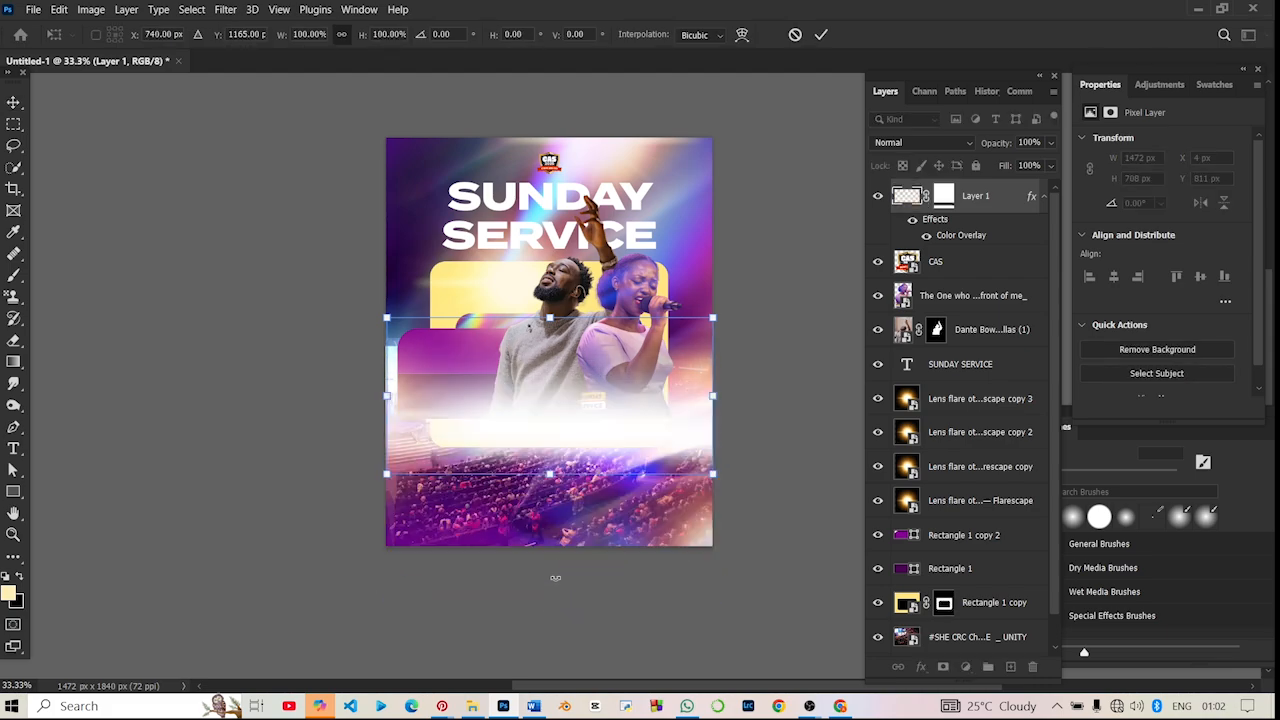
drag(548, 478, 549, 592)
key(Return)
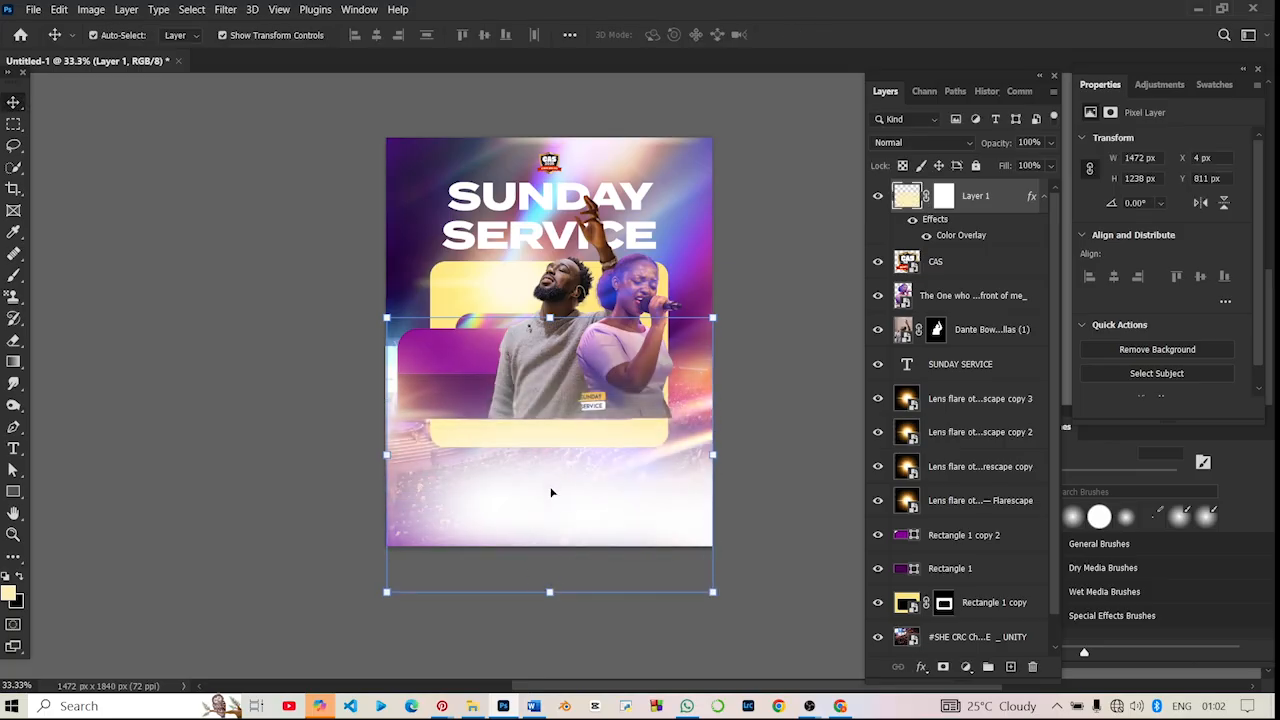
mouse_move(551, 491)
mouse_down()
mouse_move(512, 435)
mouse_move(543, 445)
mouse_move(548, 470)
mouse_up()
click(290, 255)
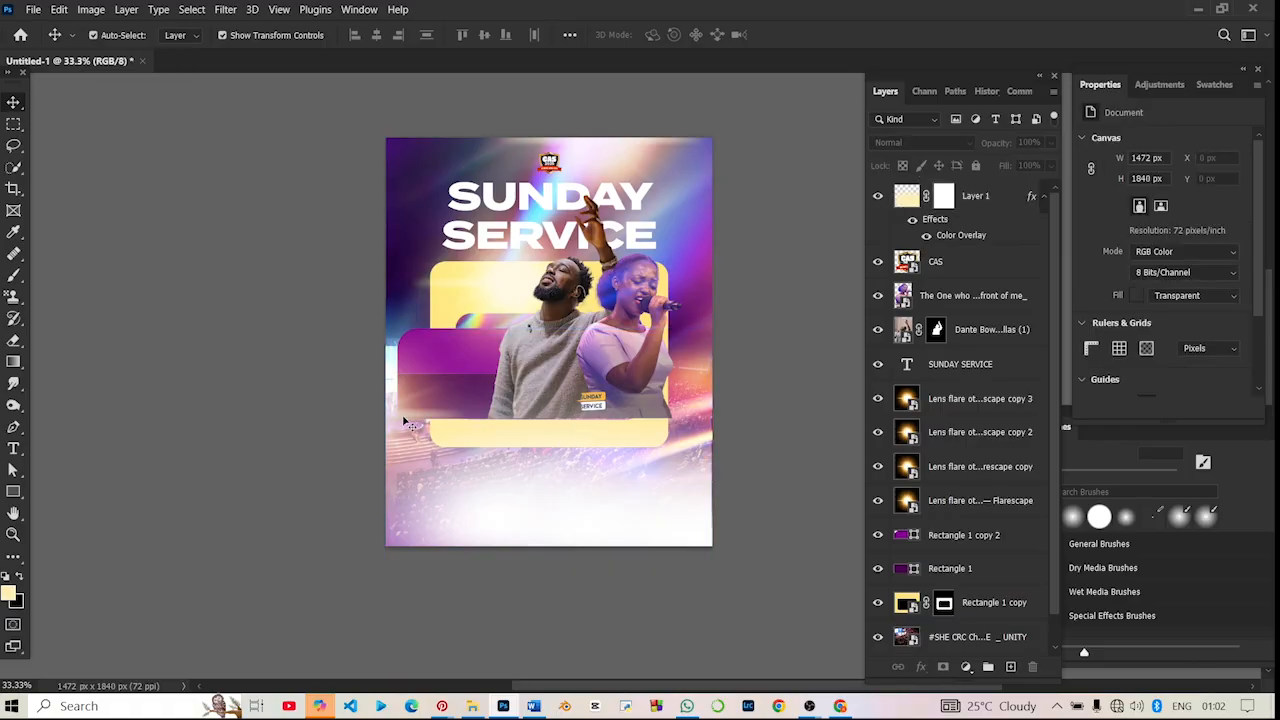
- Scale the white glow layer to 103.67%, extending its upper edge
click(535, 514)
key(ctrl+t)
drag(548, 328, 548, 317)
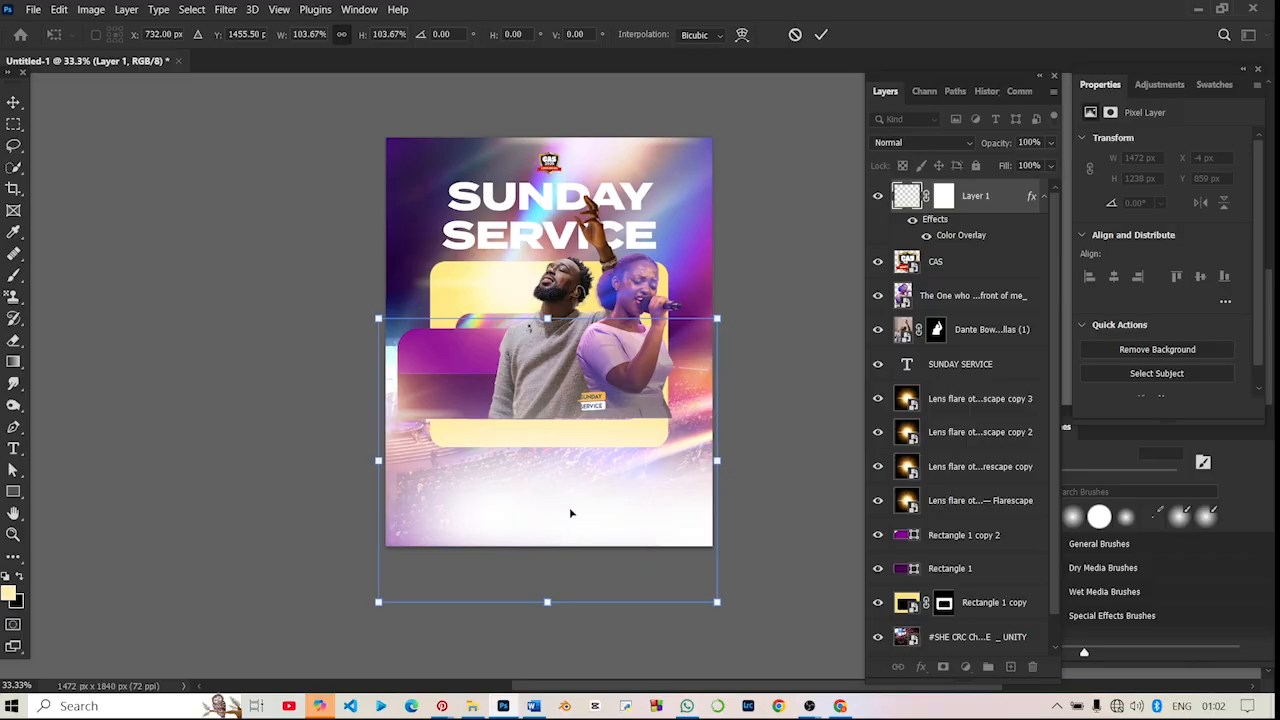
key(Return)
click(344, 370)
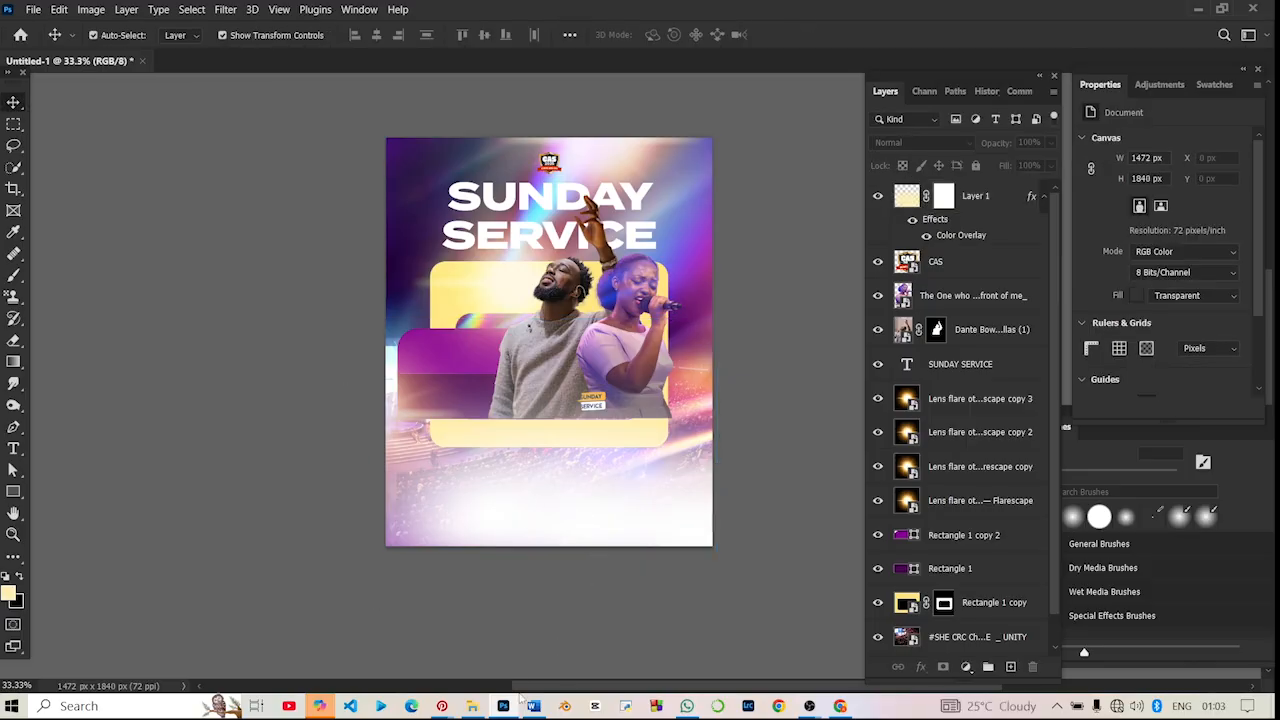
- Bring Church.jpeg from the Downloads folder in File Explorer into the flyer document in Photoshop
click(472, 706)
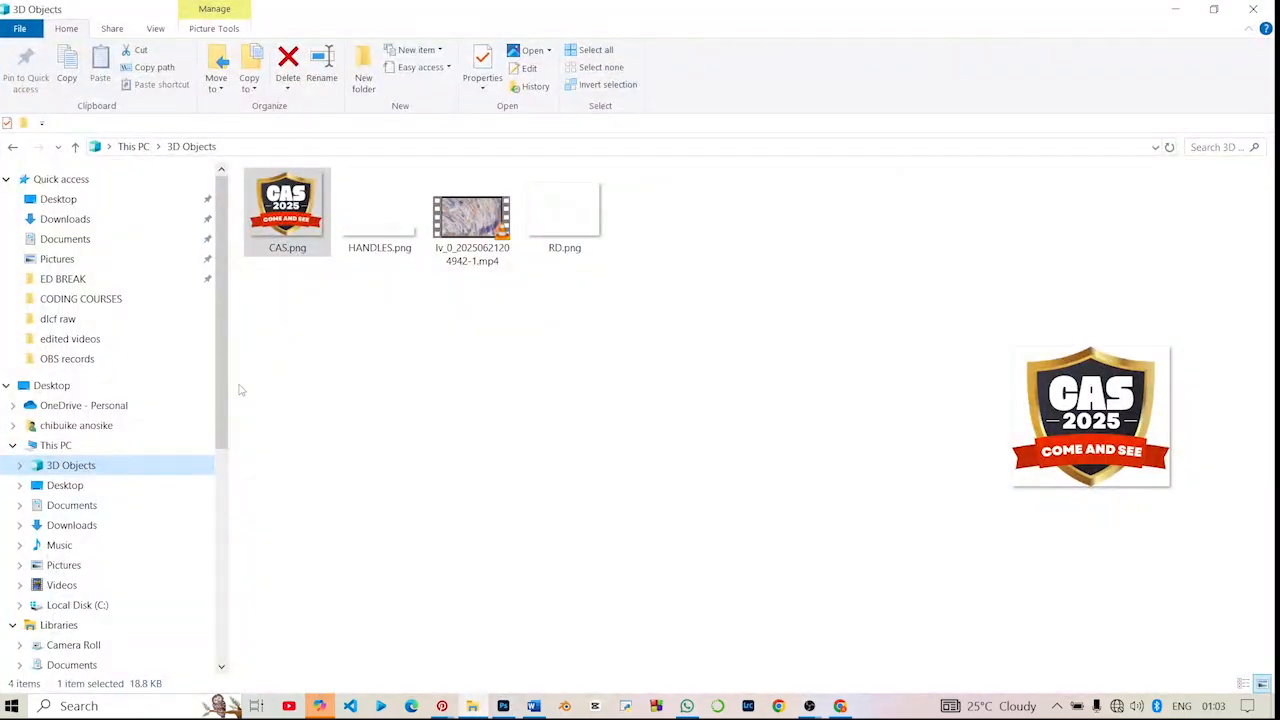
click(113, 527)
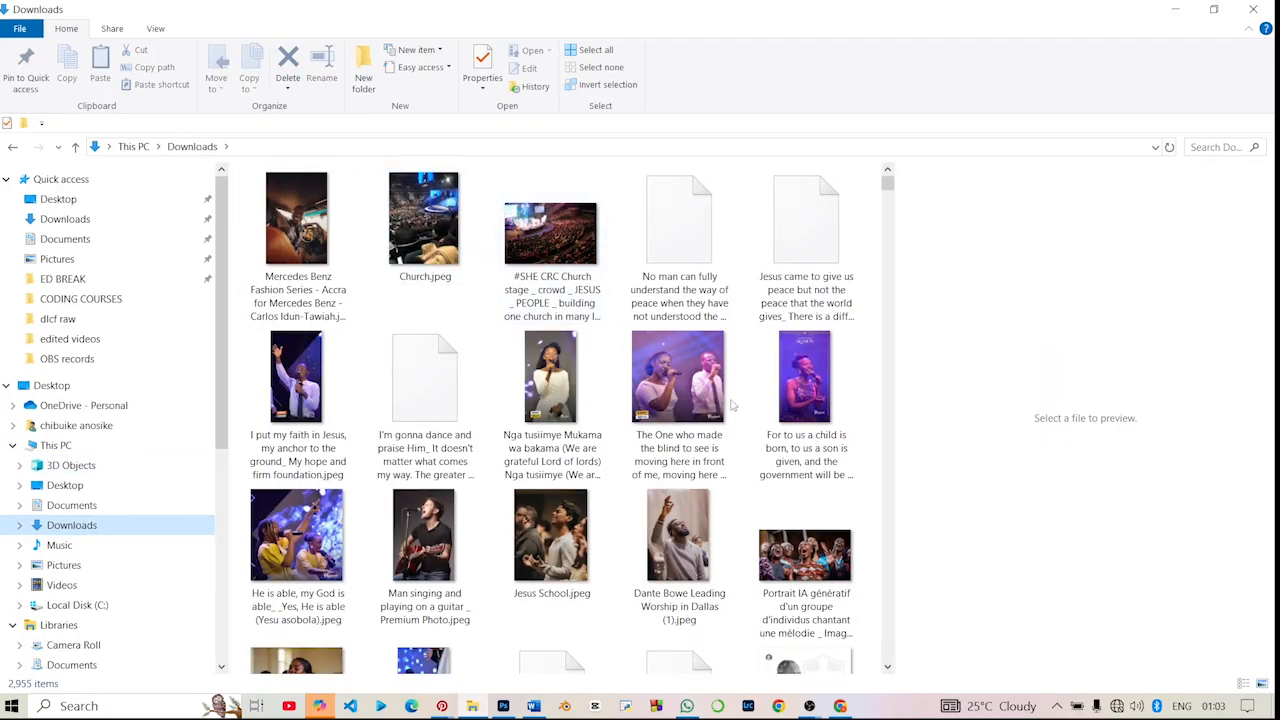
click(420, 205)
drag(412, 260, 571, 471)
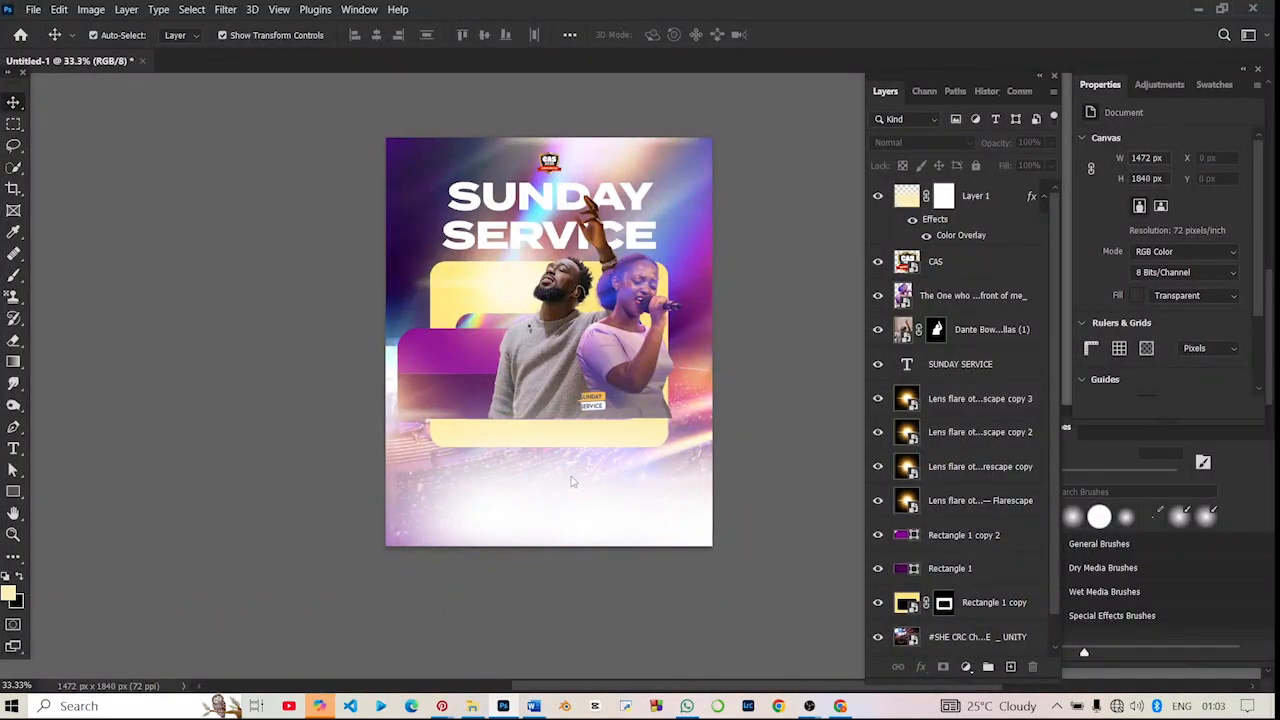
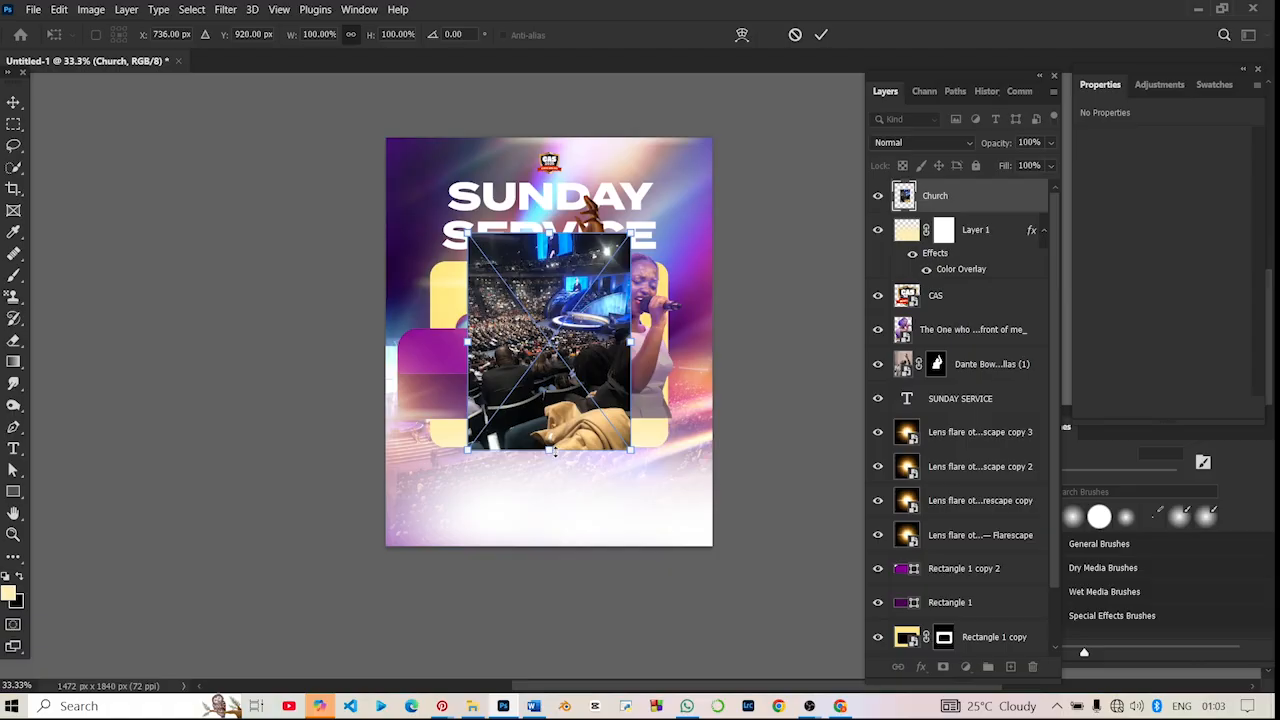
- Enlarge the placed Church photo to about 1694 x 2259 px and position it at X -110, Y 500 px
drag(553, 452, 571, 681)
key(Return)
drag(619, 352, 620, 369)
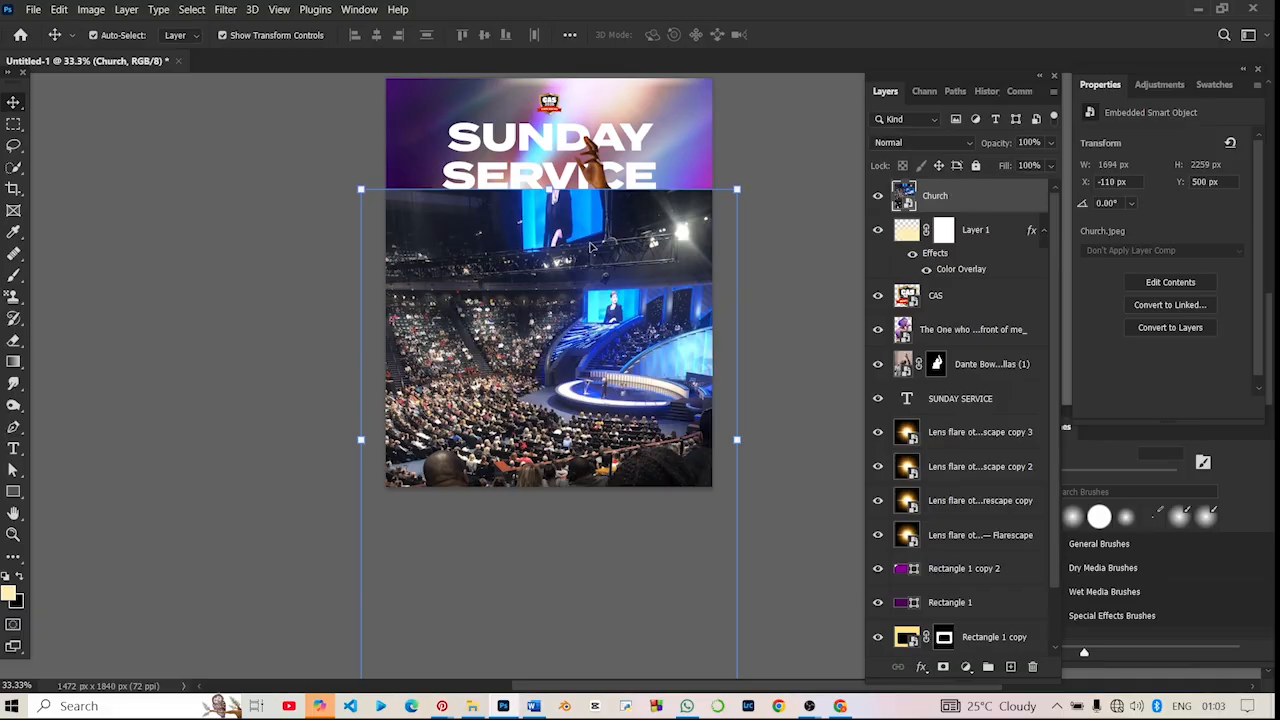
- Add a layer mask to the Church photo and paint it black with a soft brush up to 1200 px, keeping only the faded crowd at the flyer's bottom
click(943, 666)
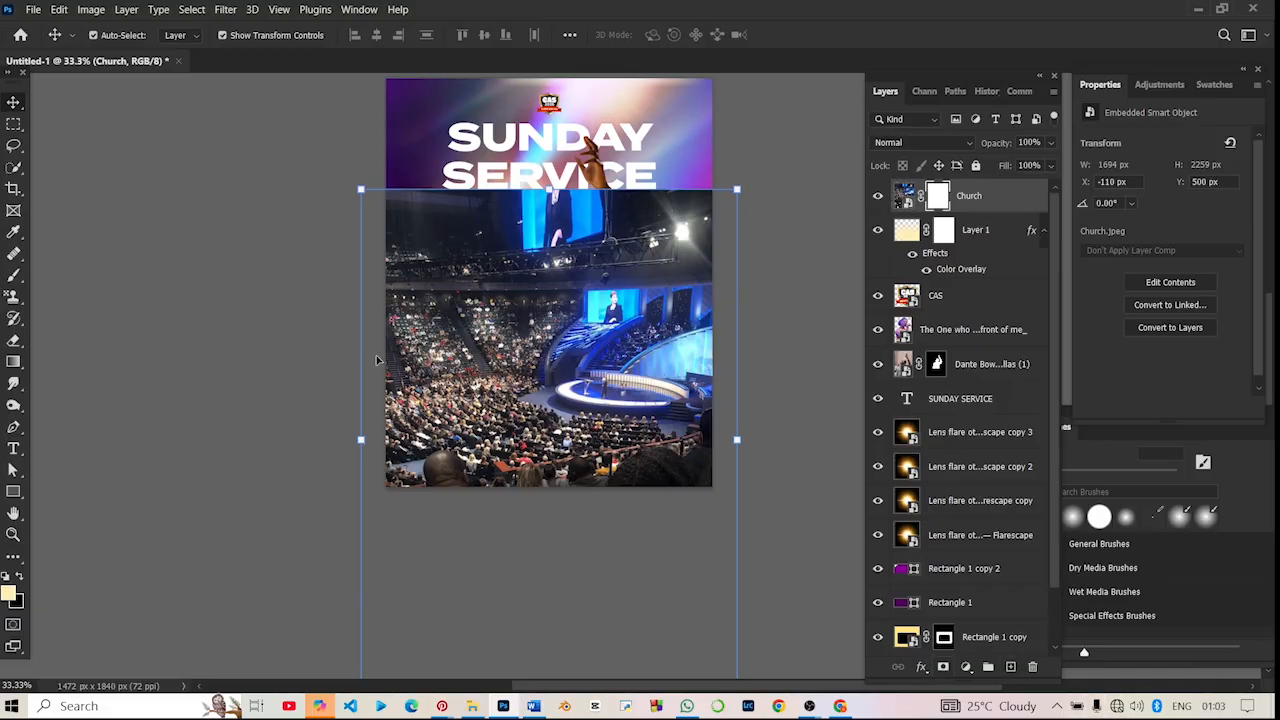
click(13, 275)
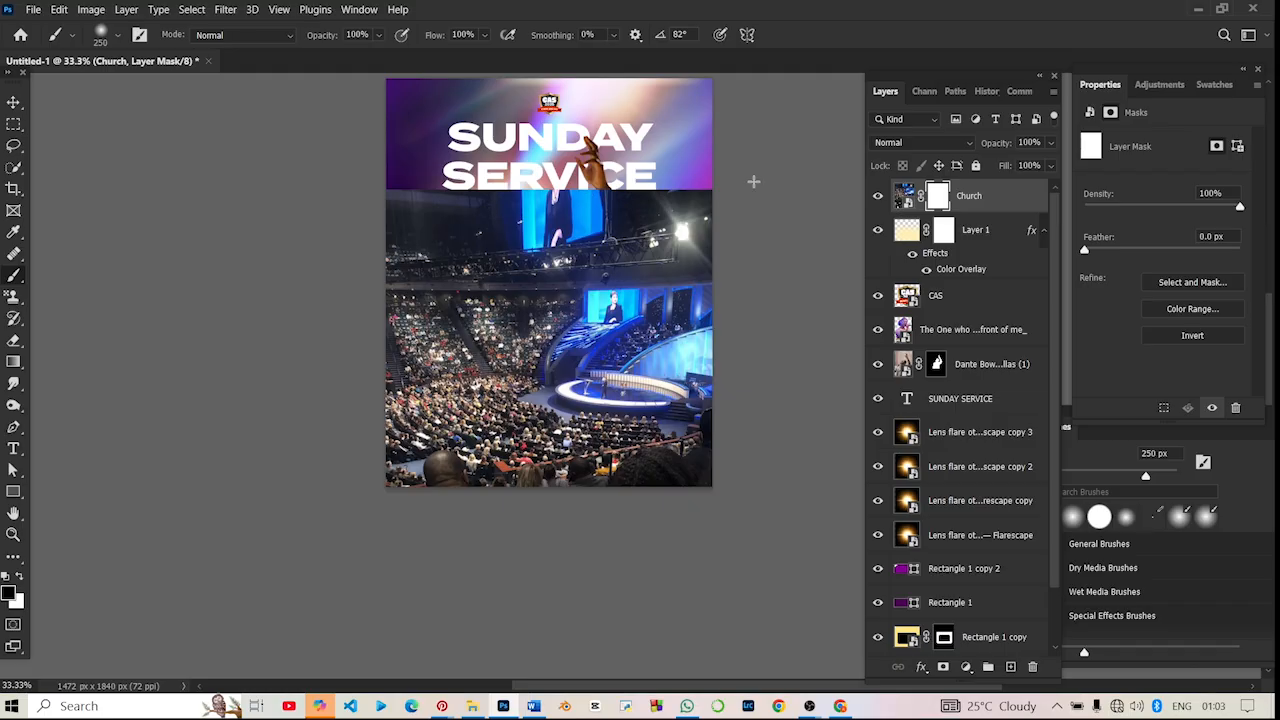
mouse_move(754, 181)
mouse_down()
mouse_move(199, 188)
mouse_move(685, 189)
mouse_up()
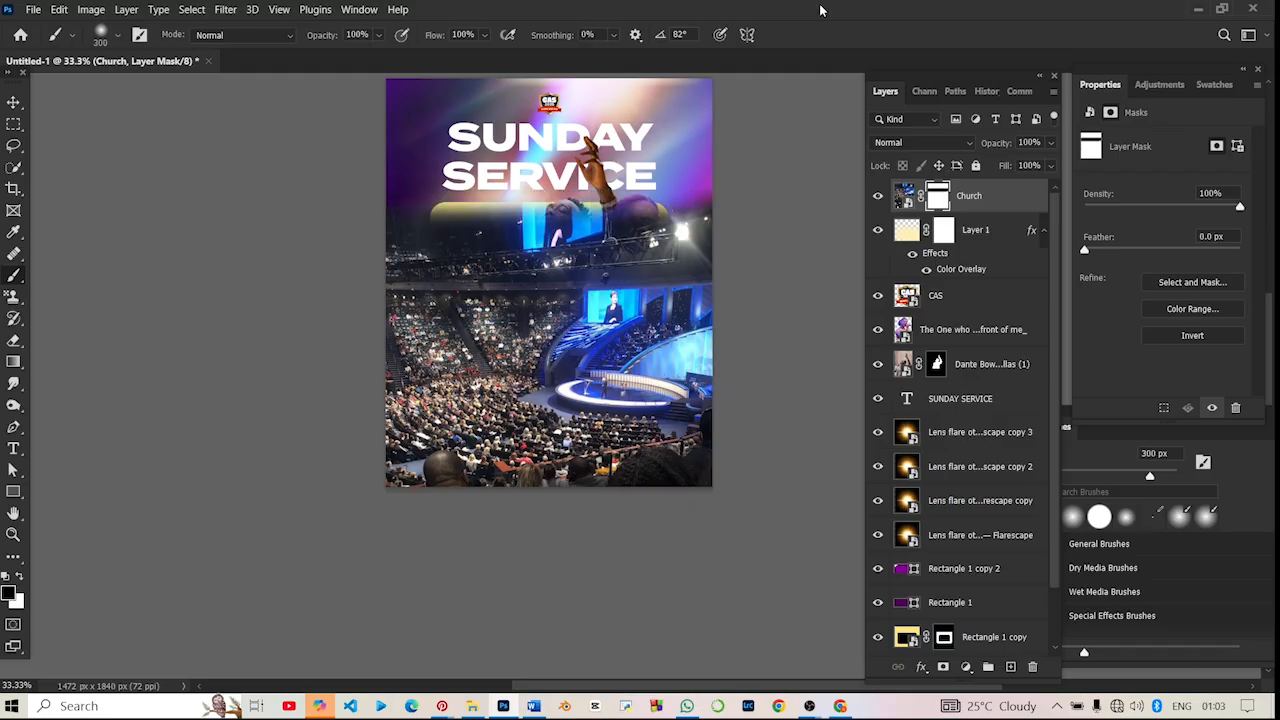
key(bracketright)
key(bracketright)
key(bracketright)
mouse_move(699, 205)
mouse_down()
mouse_move(149, 166)
mouse_move(220, 290)
mouse_move(430, 290)
mouse_move(738, 257)
mouse_move(560, 272)
mouse_move(326, 261)
mouse_move(430, 300)
mouse_move(715, 281)
mouse_move(461, 284)
mouse_move(392, 410)
mouse_move(405, 430)
mouse_move(357, 314)
mouse_up()
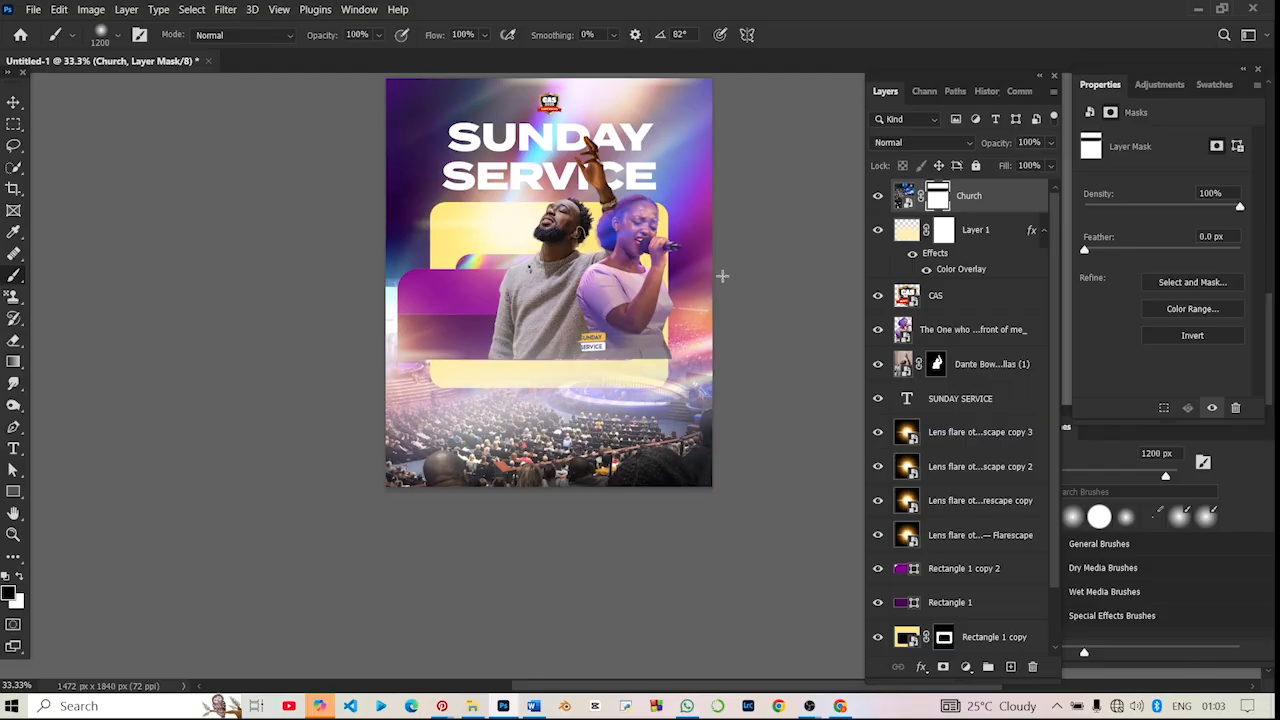
key(alt+BackSpace)
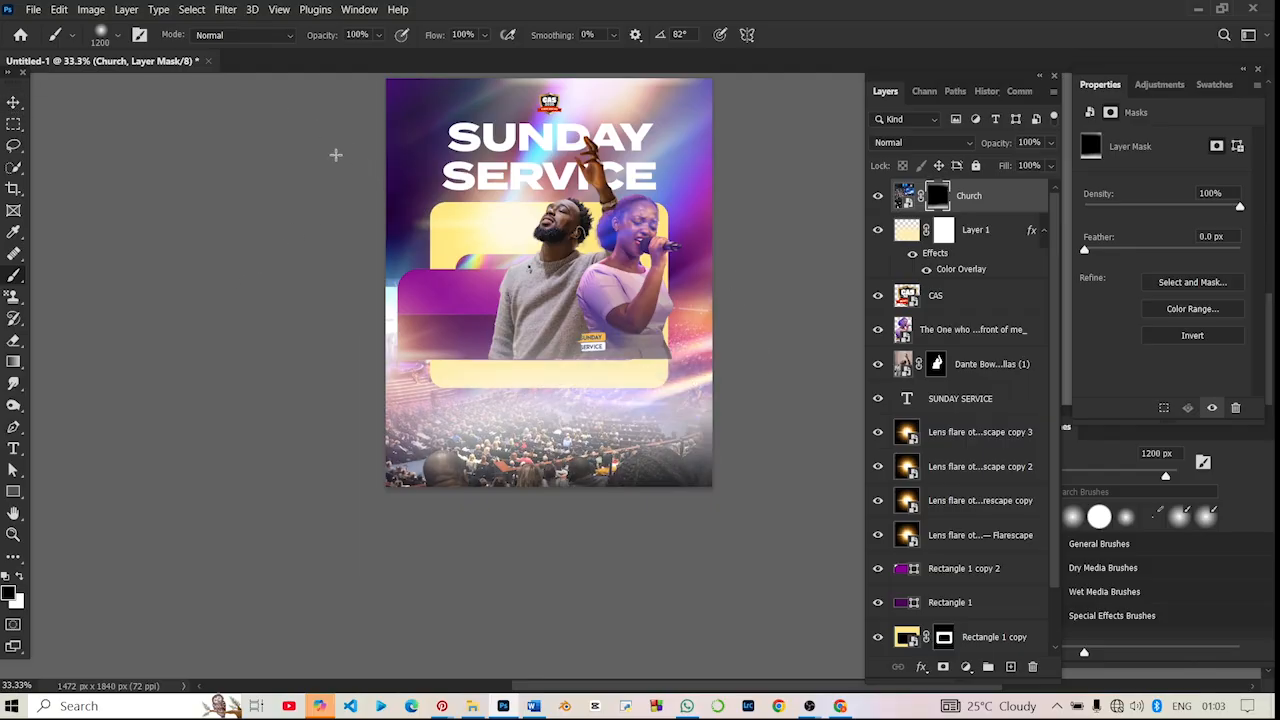
- Add a Hue/Saturation adjustment layer above the Church photo and clip it to that layer
click(968, 666)
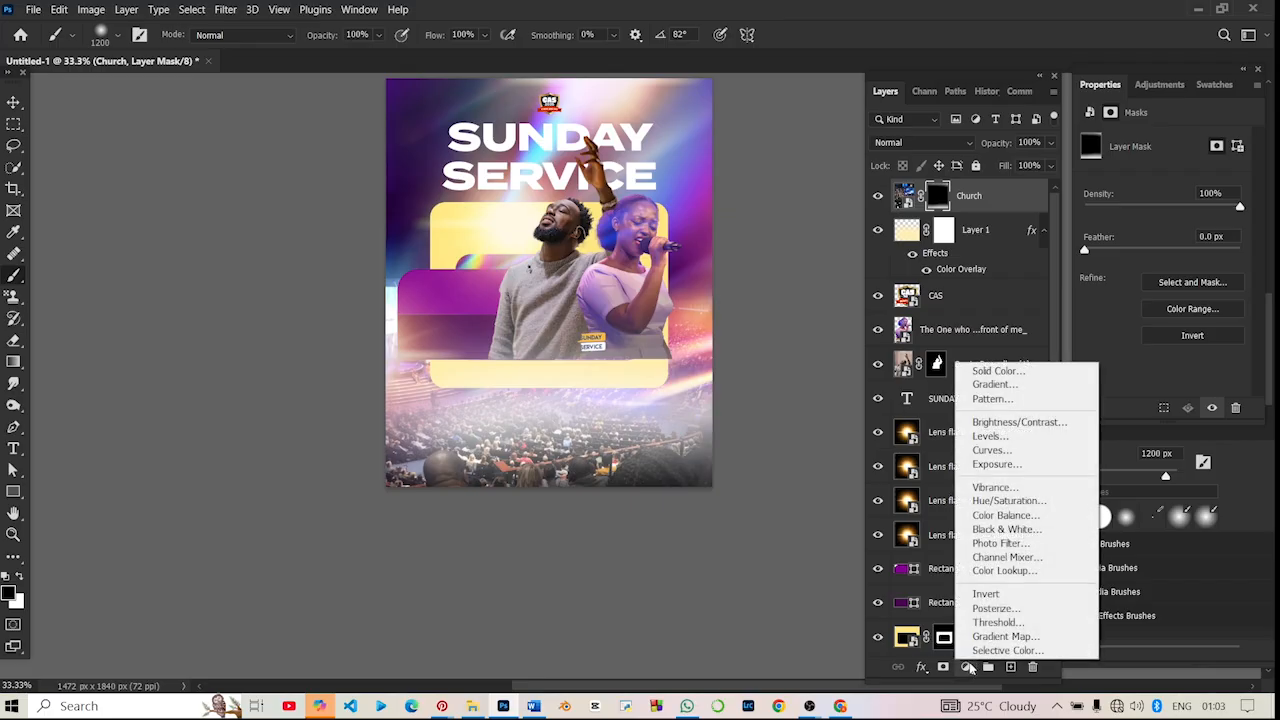
click(1008, 503)
right_click(981, 203)
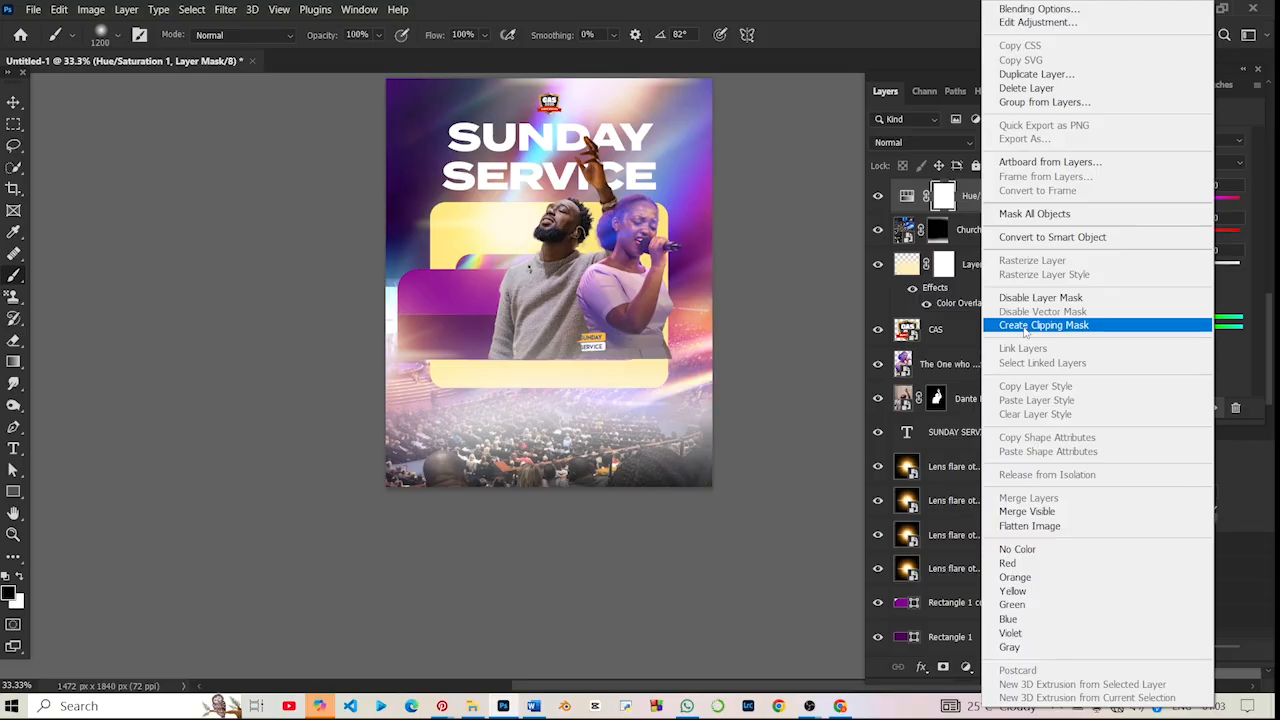
click(1027, 330)
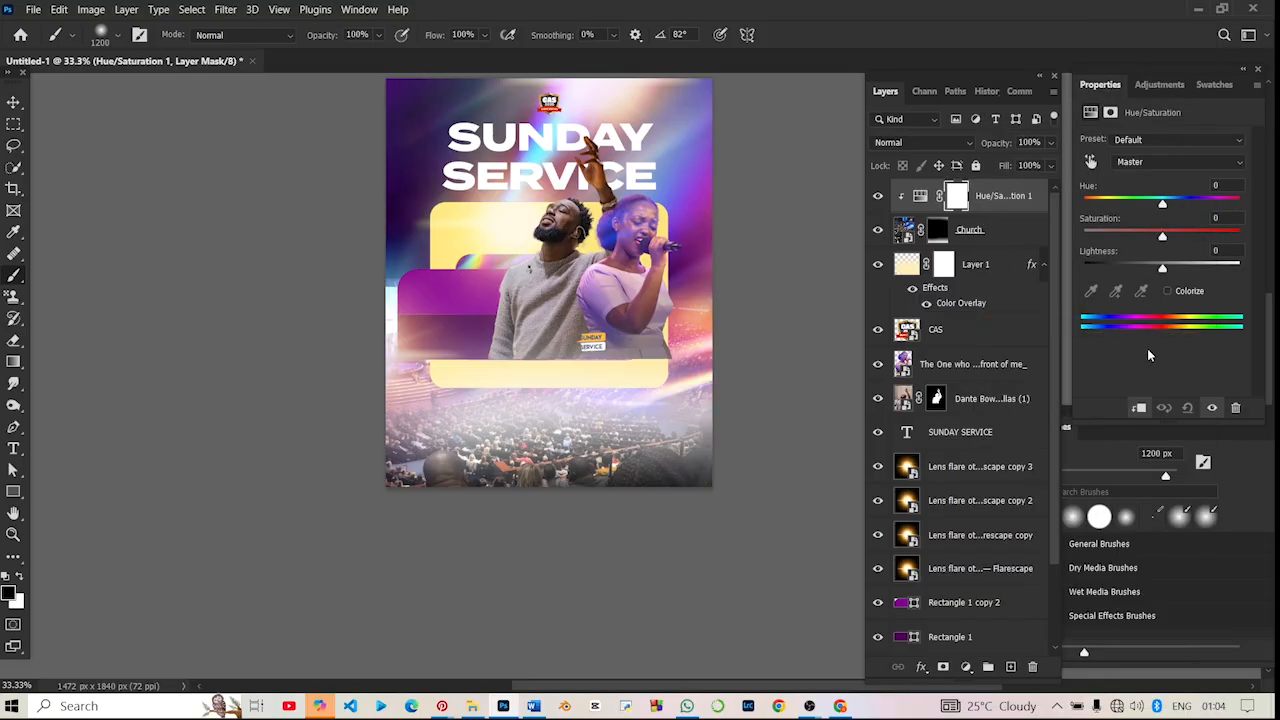
- Colorize the Church crowd purple with the clipped Hue/Saturation adjustment, setting Hue to 314, and deselect the layer
click(1167, 290)
drag(1145, 205, 1219, 200)
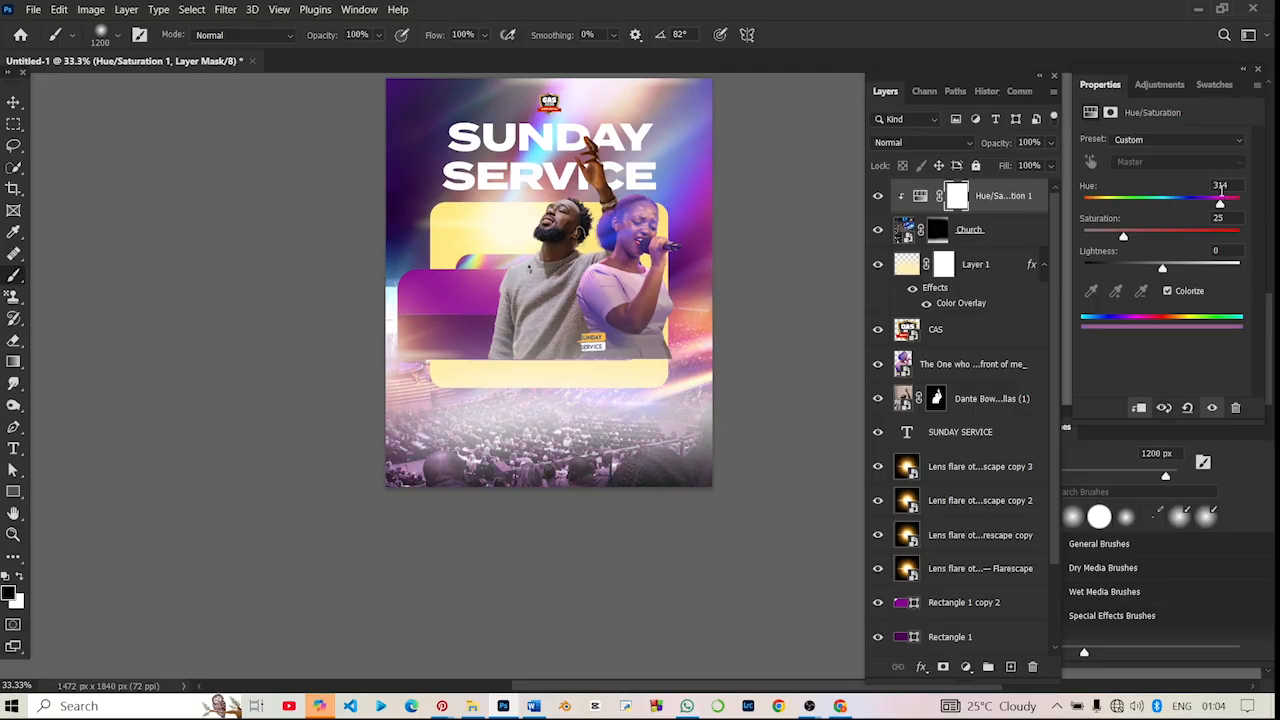
scroll(700, 328, up, 3)
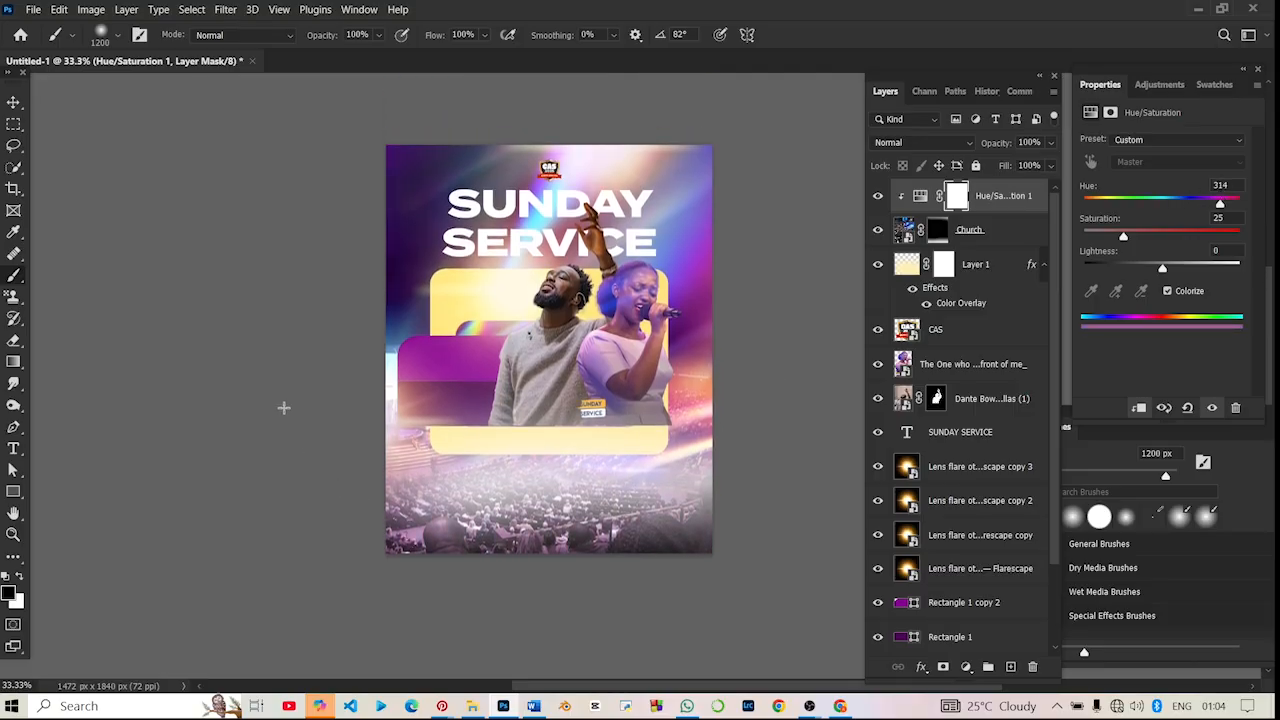
click(13, 101)
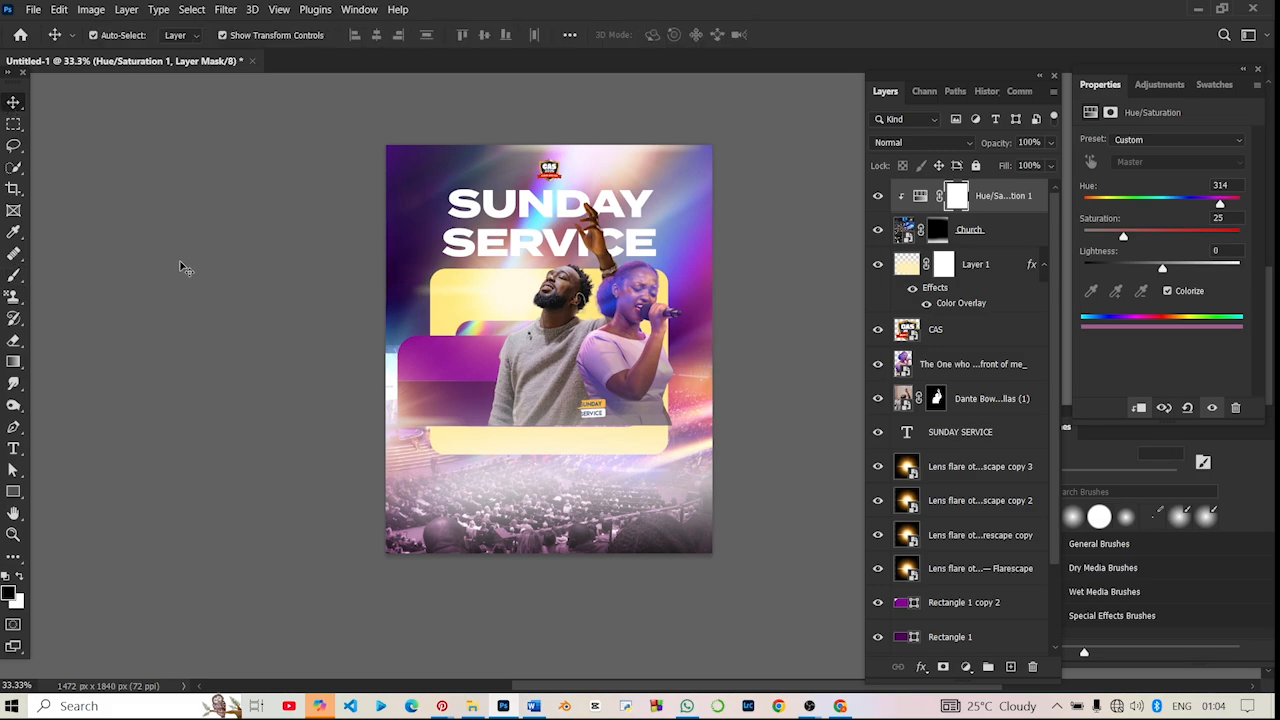
click(185, 268)
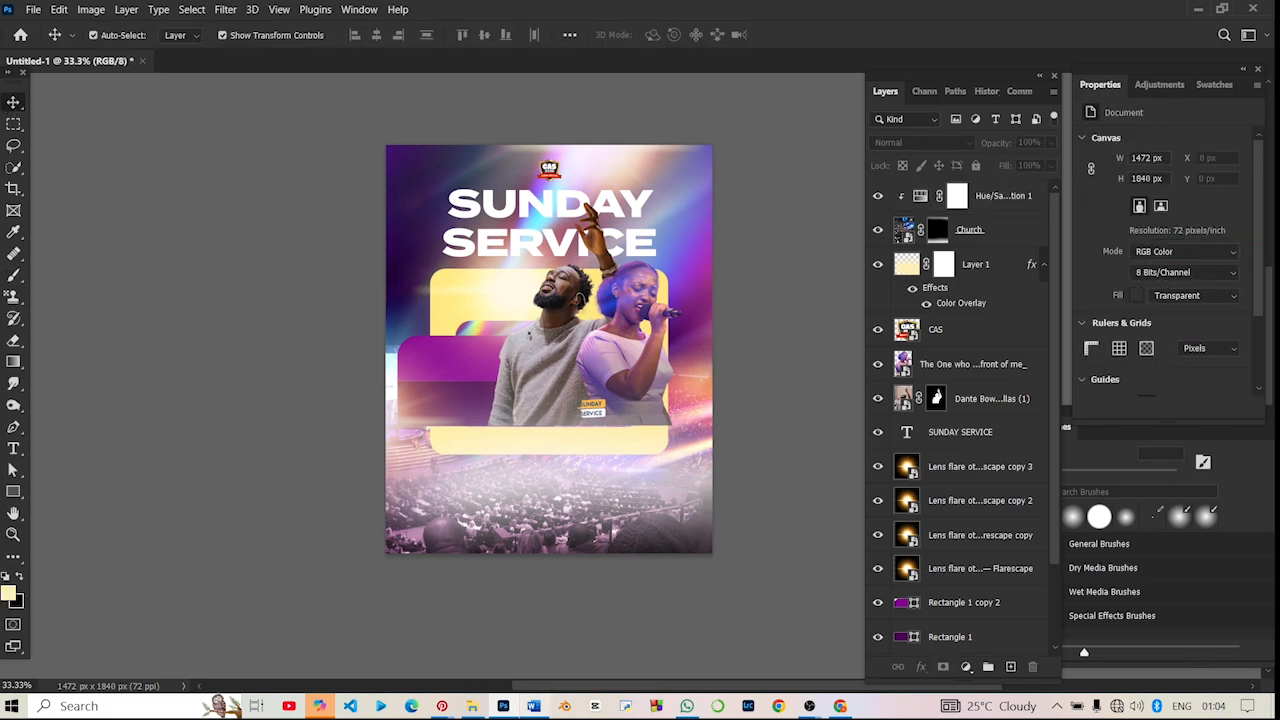
- Switch to File Explorer, examine the reference Sunday Service poster.jpeg in the Downloads folder, and return to Photoshop
click(472, 706)
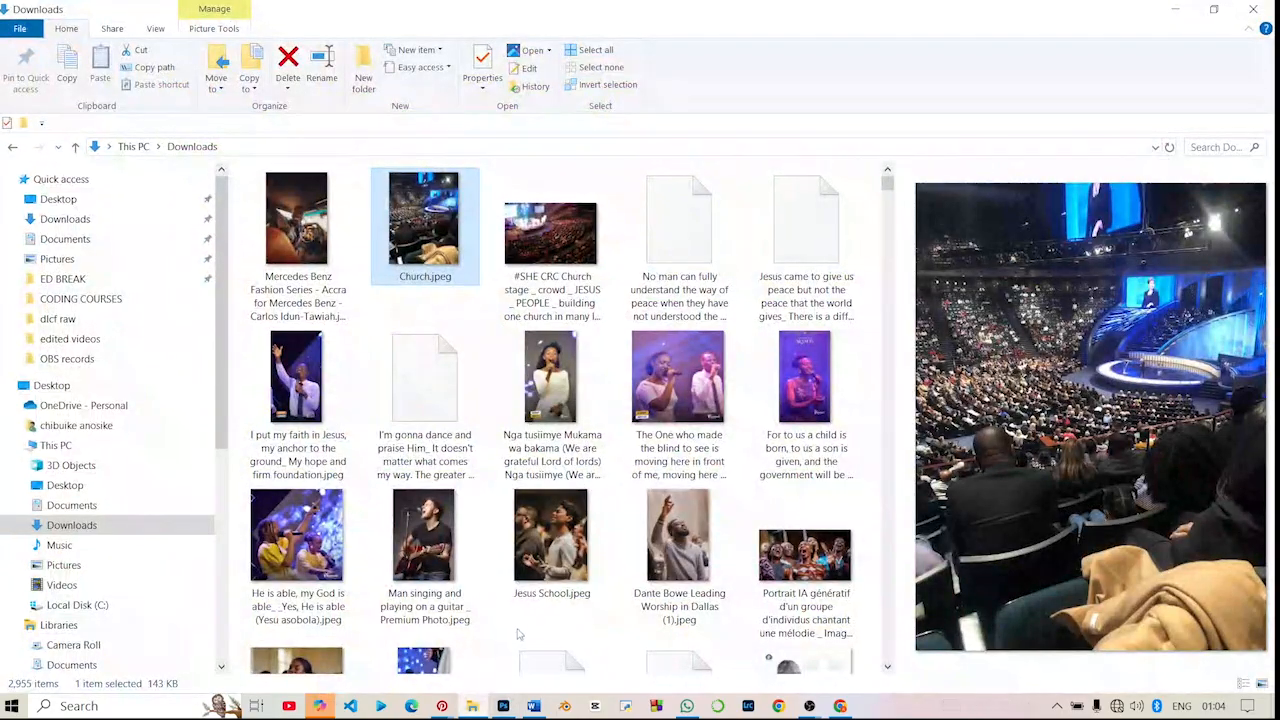
scroll(528, 619, down, 15)
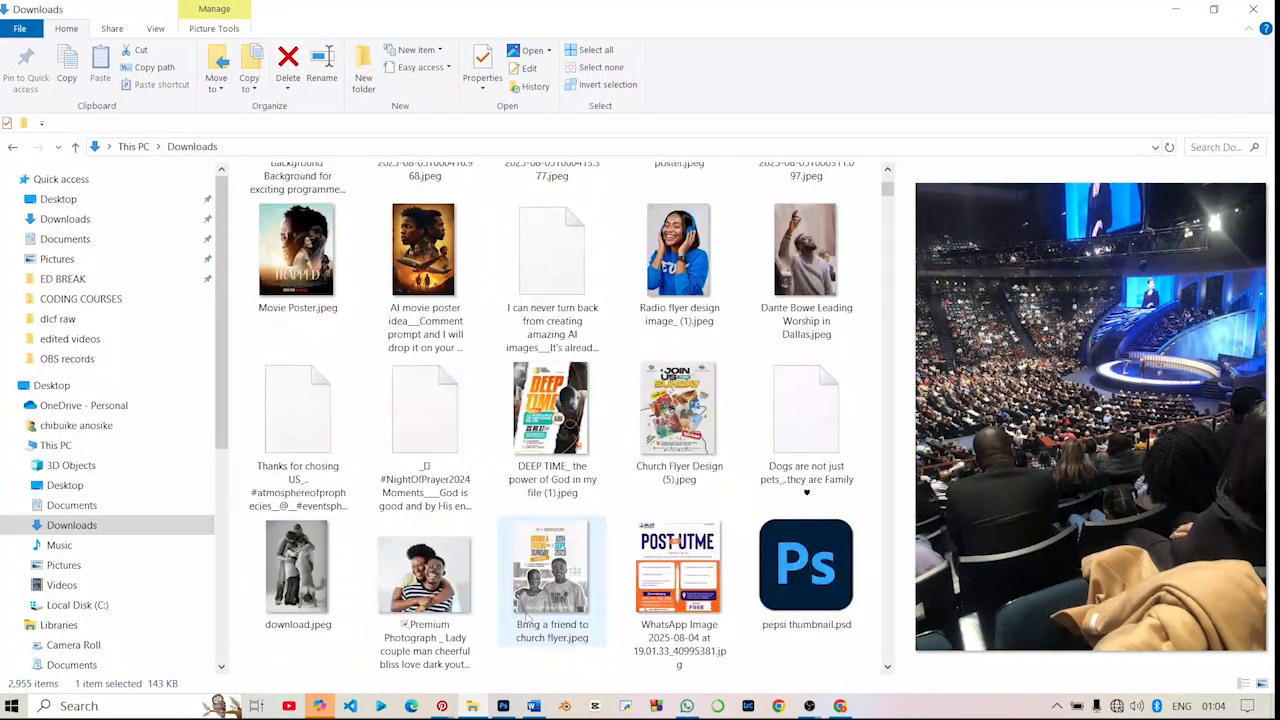
click(688, 370)
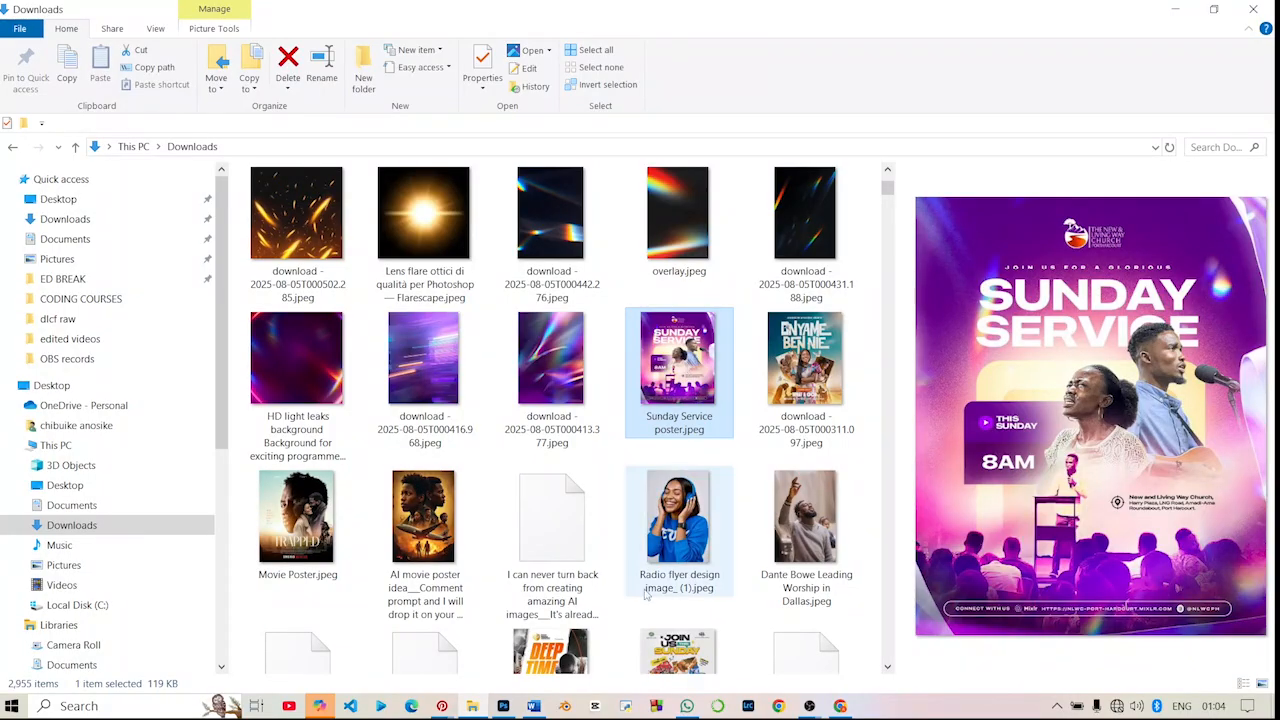
mouse_move(533, 706)
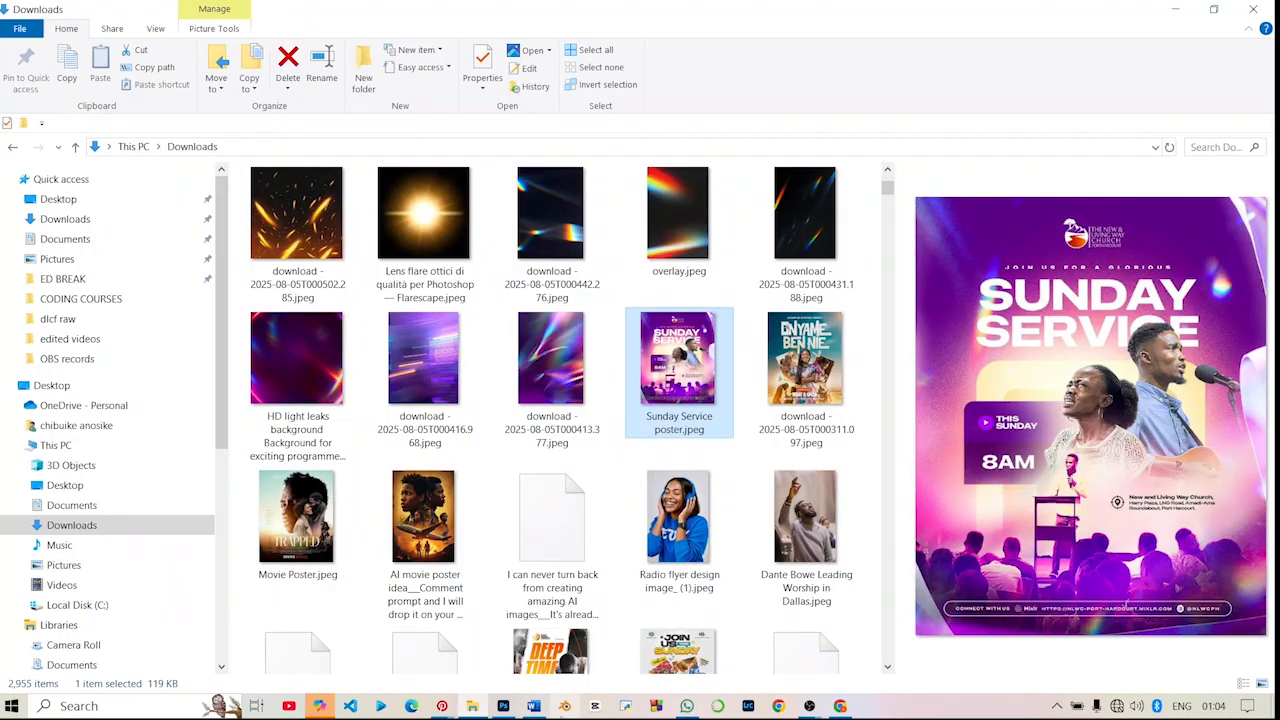
click(503, 706)
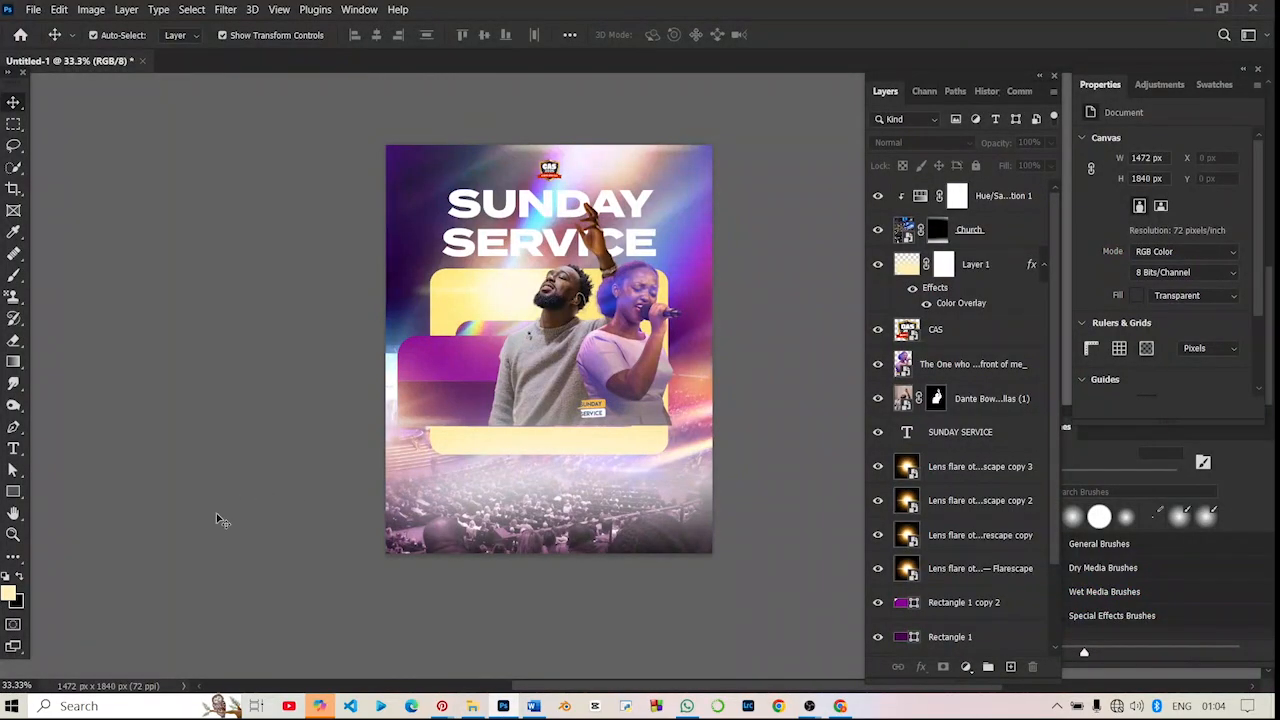
- Add the text "8AM" over the dark lower band of the purple box and colour it white (ffffff)
click(20, 450)
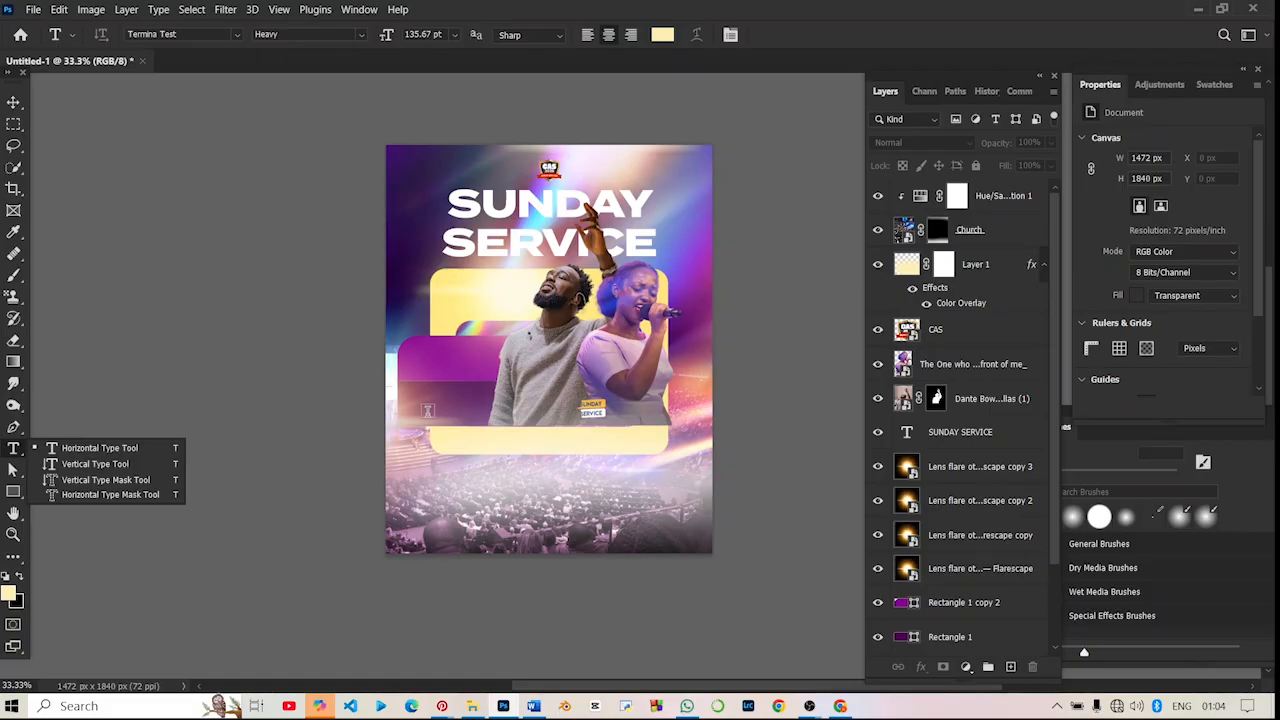
click(419, 418)
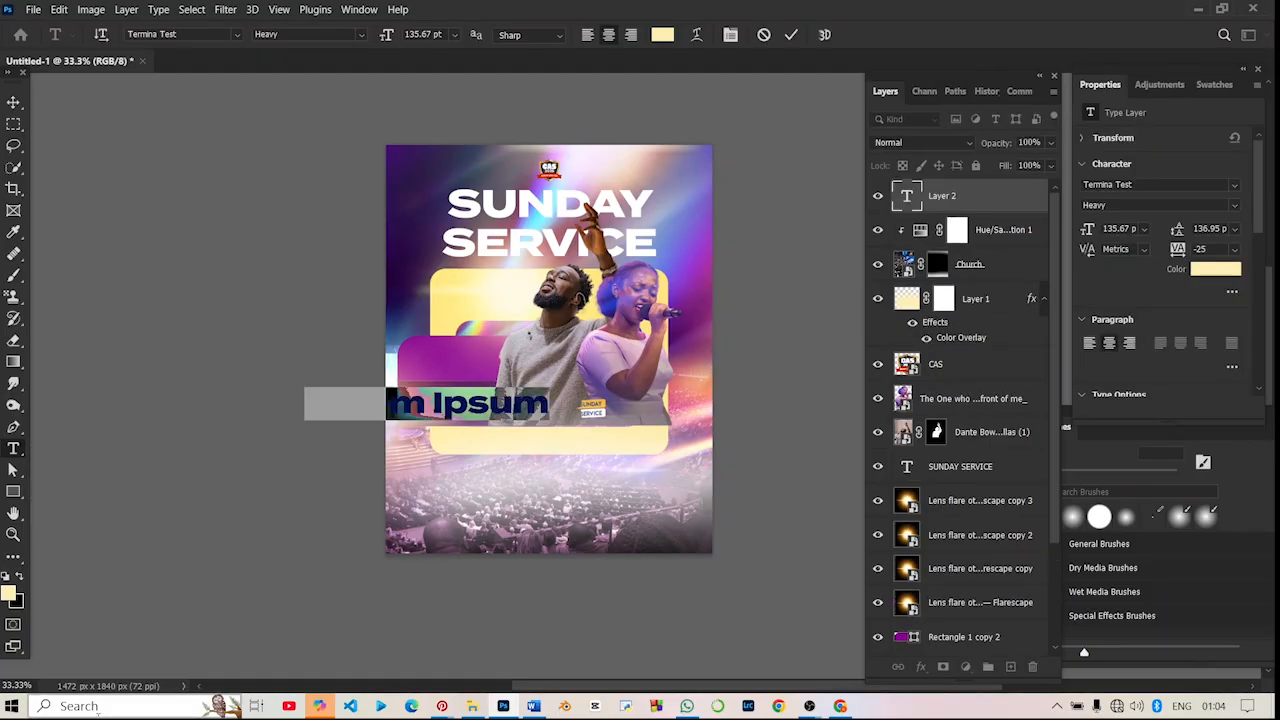
text(8AM)
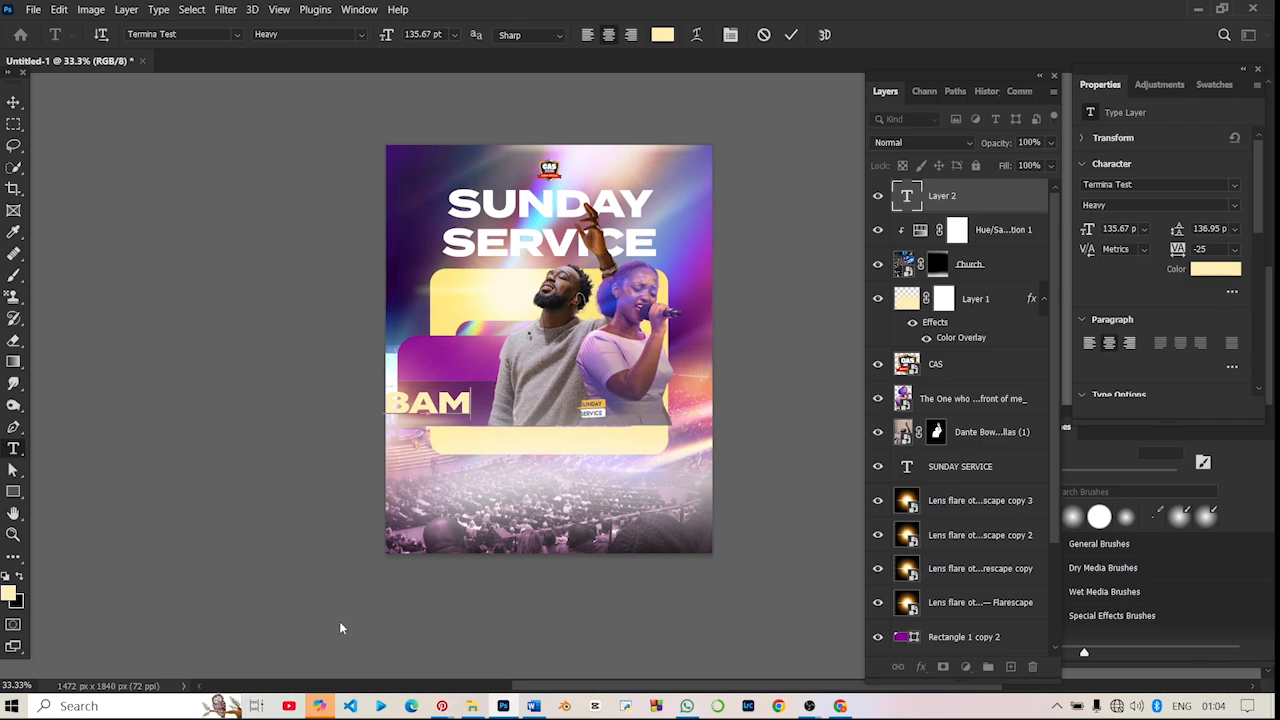
key(ctrl+a)
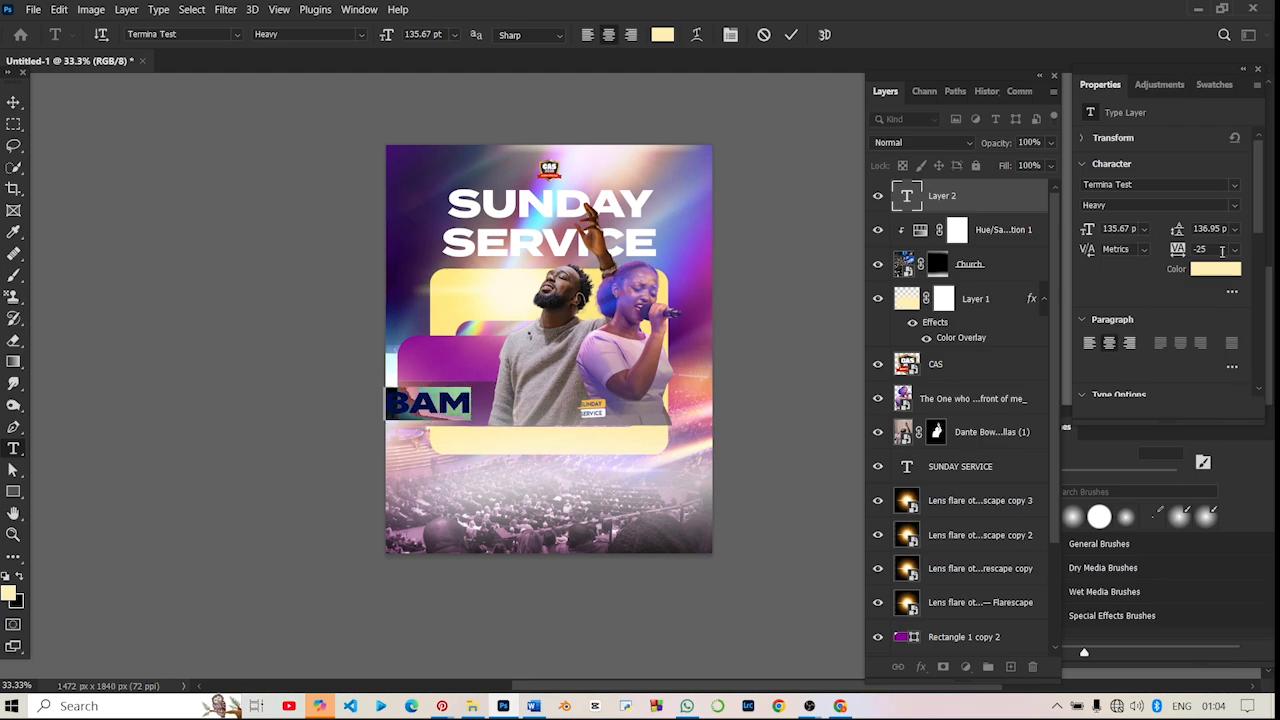
click(1206, 271)
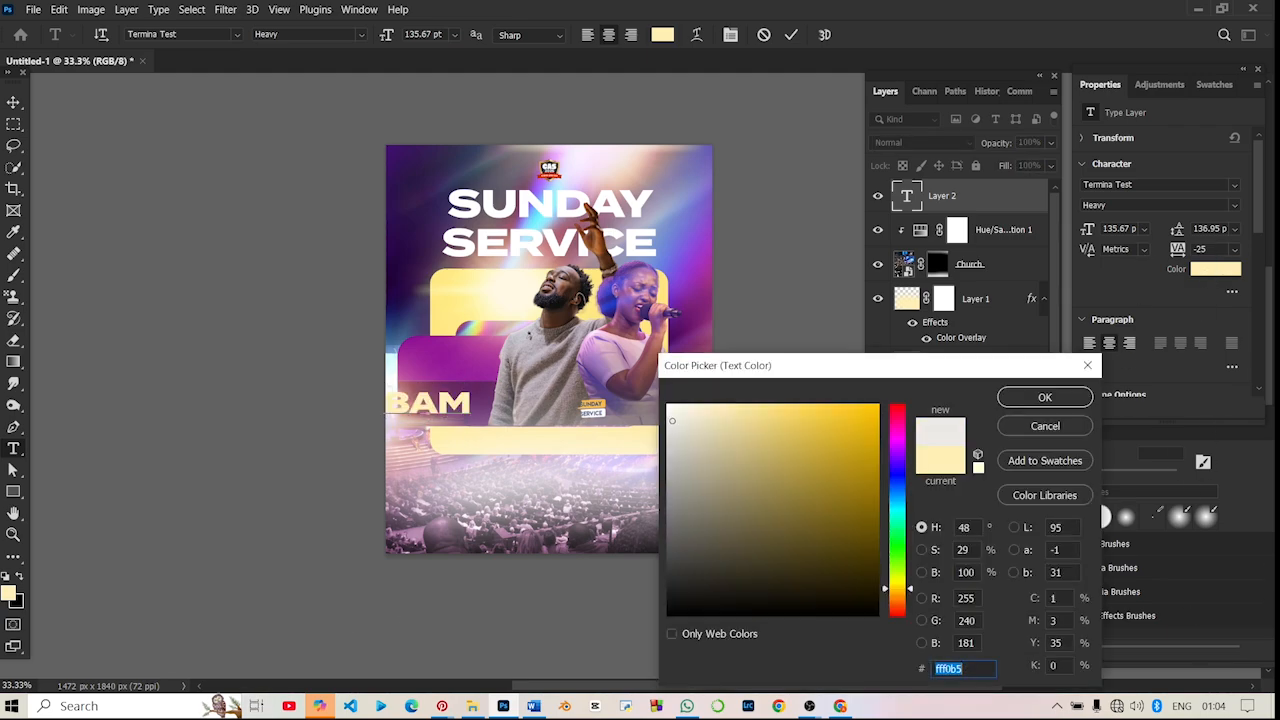
drag(670, 421, 638, 354)
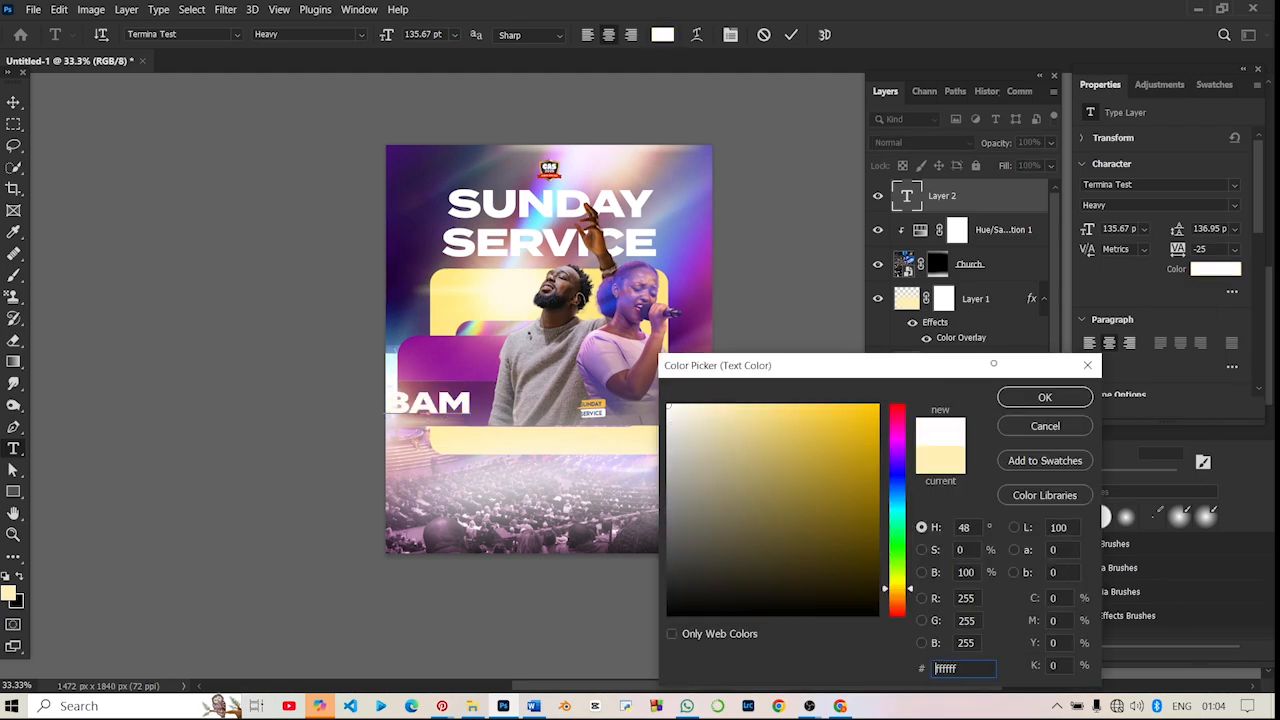
click(1040, 397)
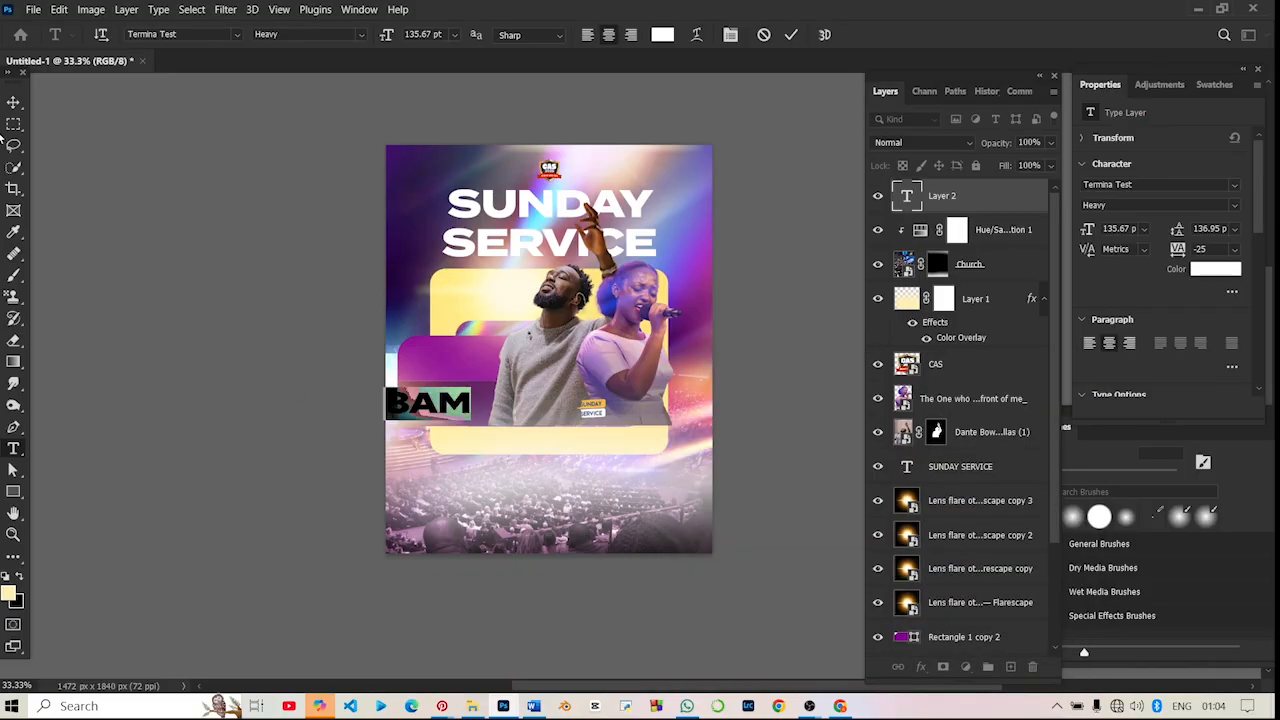
- Scale the 8AM text to about 80% and centre it at X 285.5, Y 1165.5 px within the dark band of the purple box
click(13, 102)
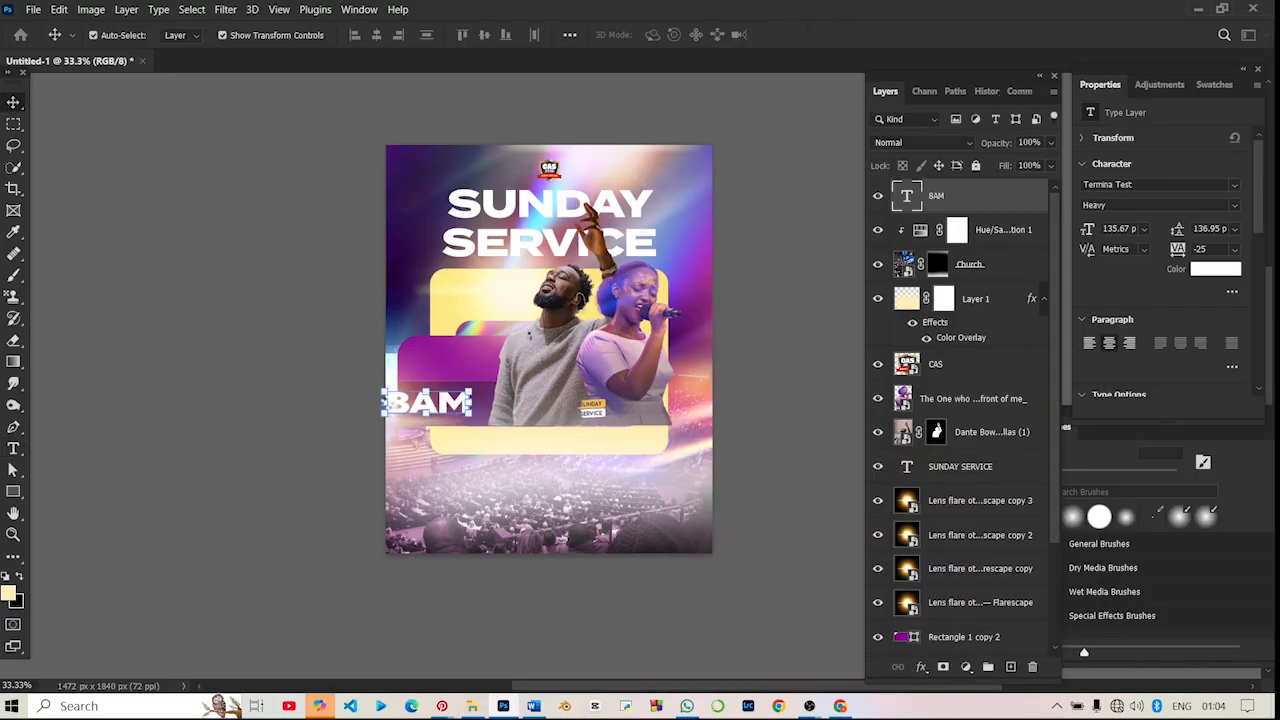
key(ctrl+t)
drag(383, 391, 485, 404)
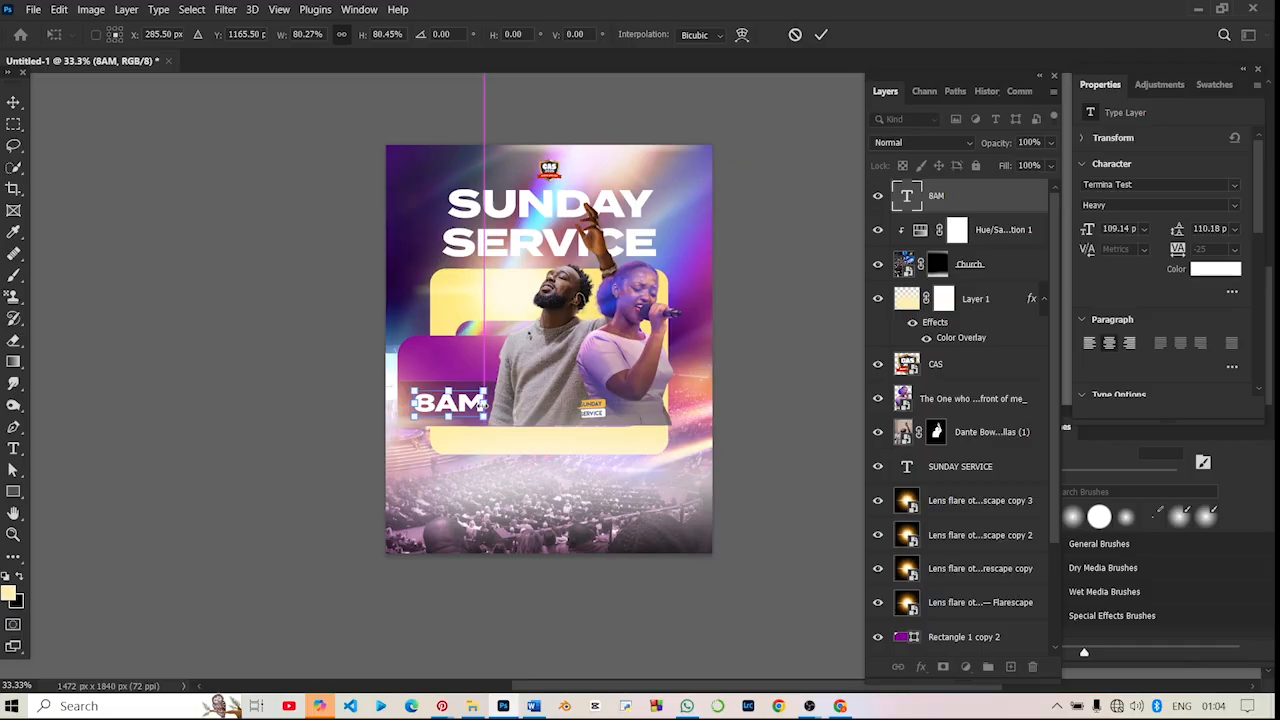
key(Return)
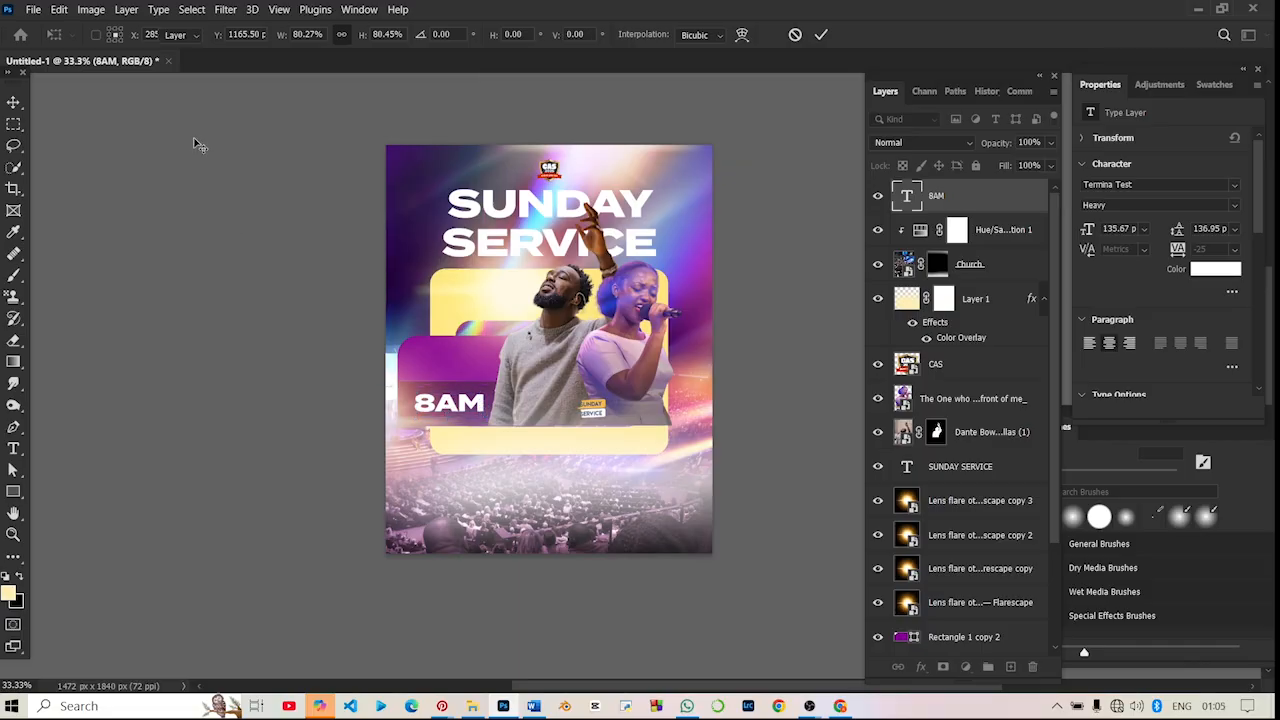
drag(53, 150, 107, 551)
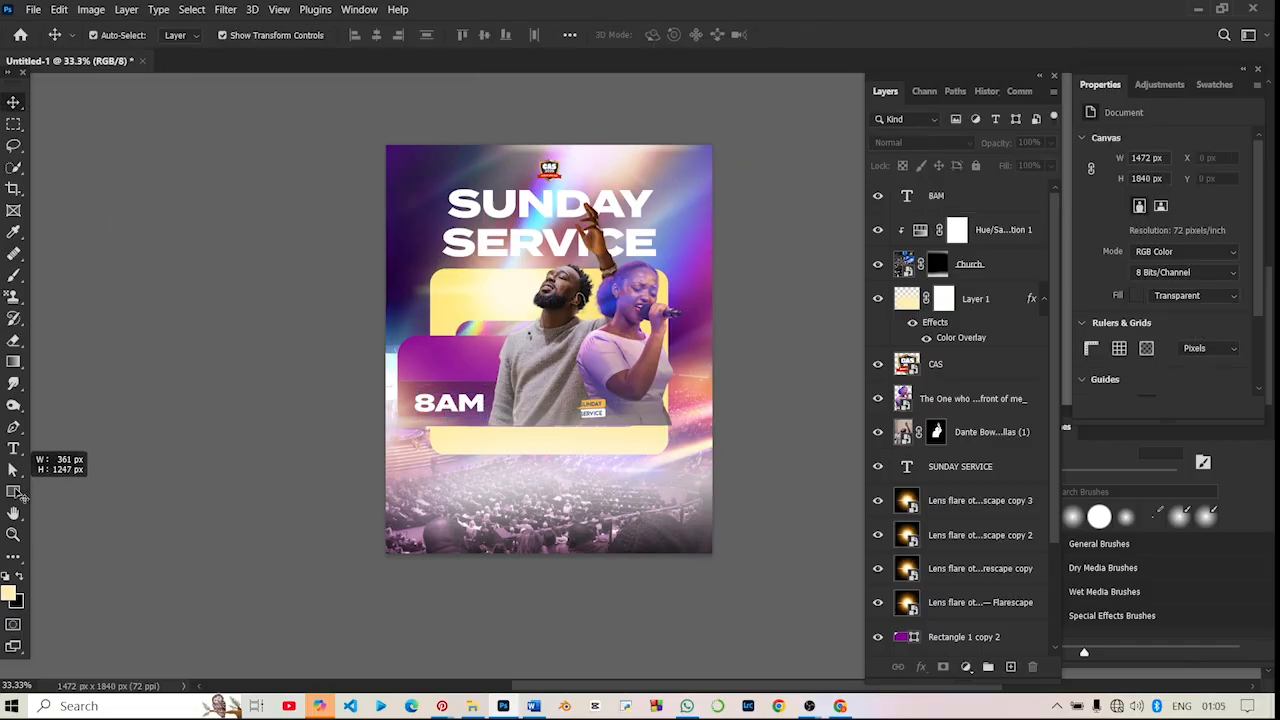
- Draw a circle about 108 px wide above the 8AM text at X 151, Y 917 px and fill it with the recent dark purple
drag(13, 491, 50, 491)
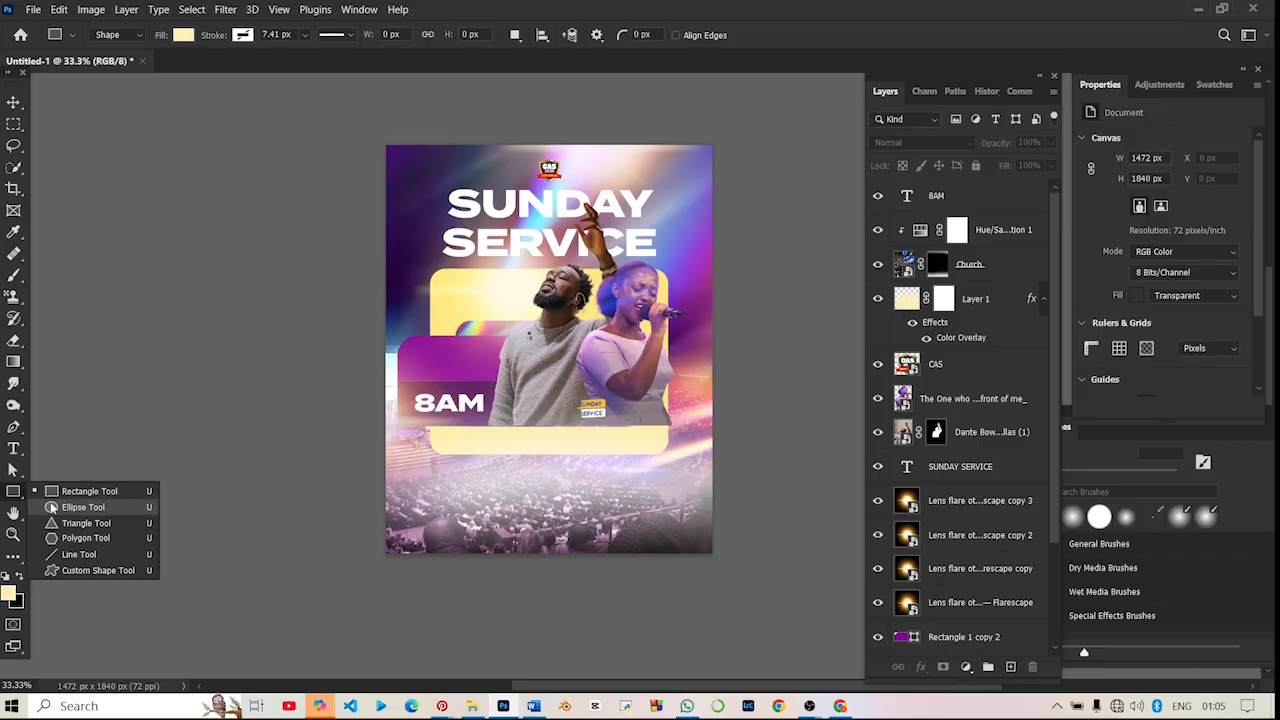
click(52, 507)
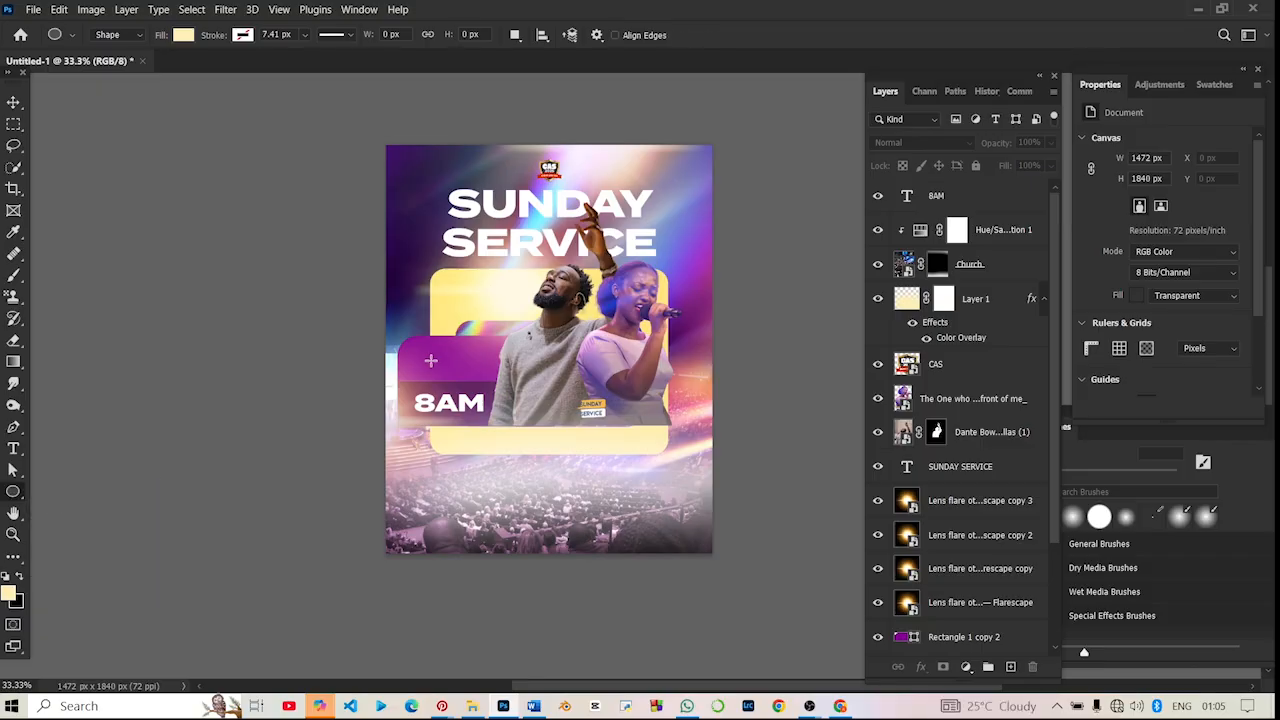
mouse_move(429, 370)
mouse_down()
mouse_move(458, 392)
mouse_move(451, 373)
mouse_up()
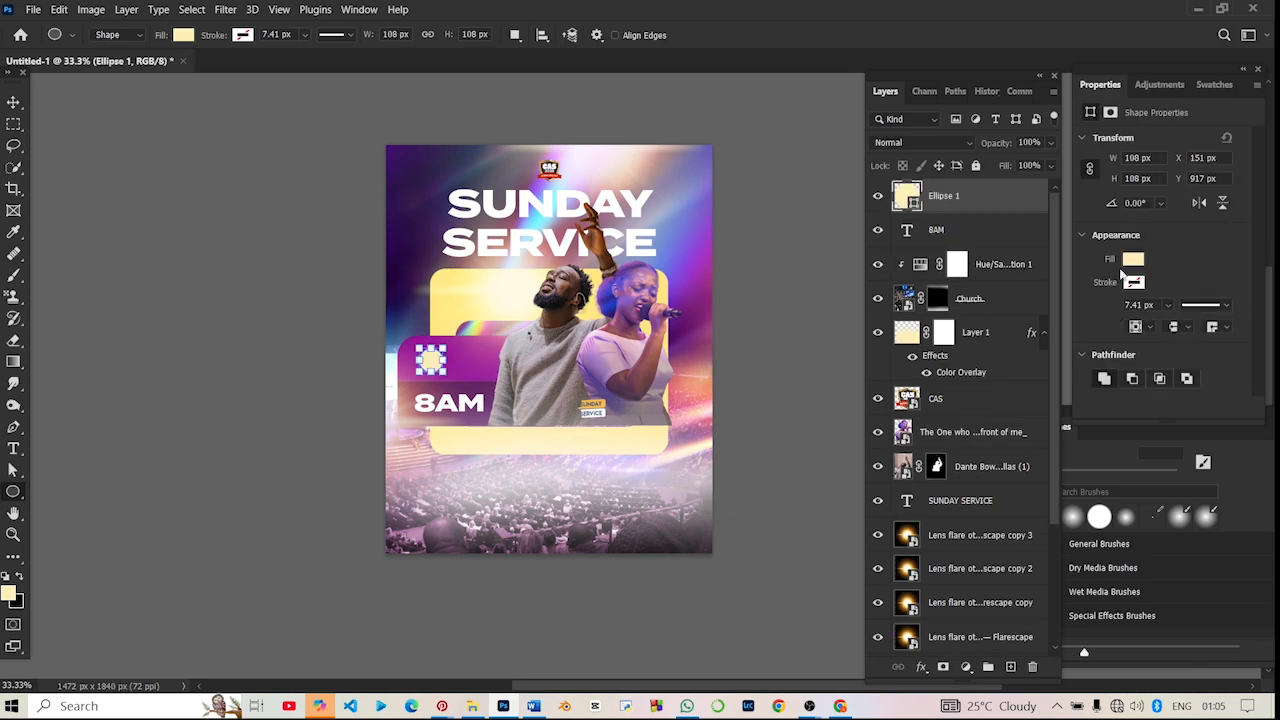
click(1134, 259)
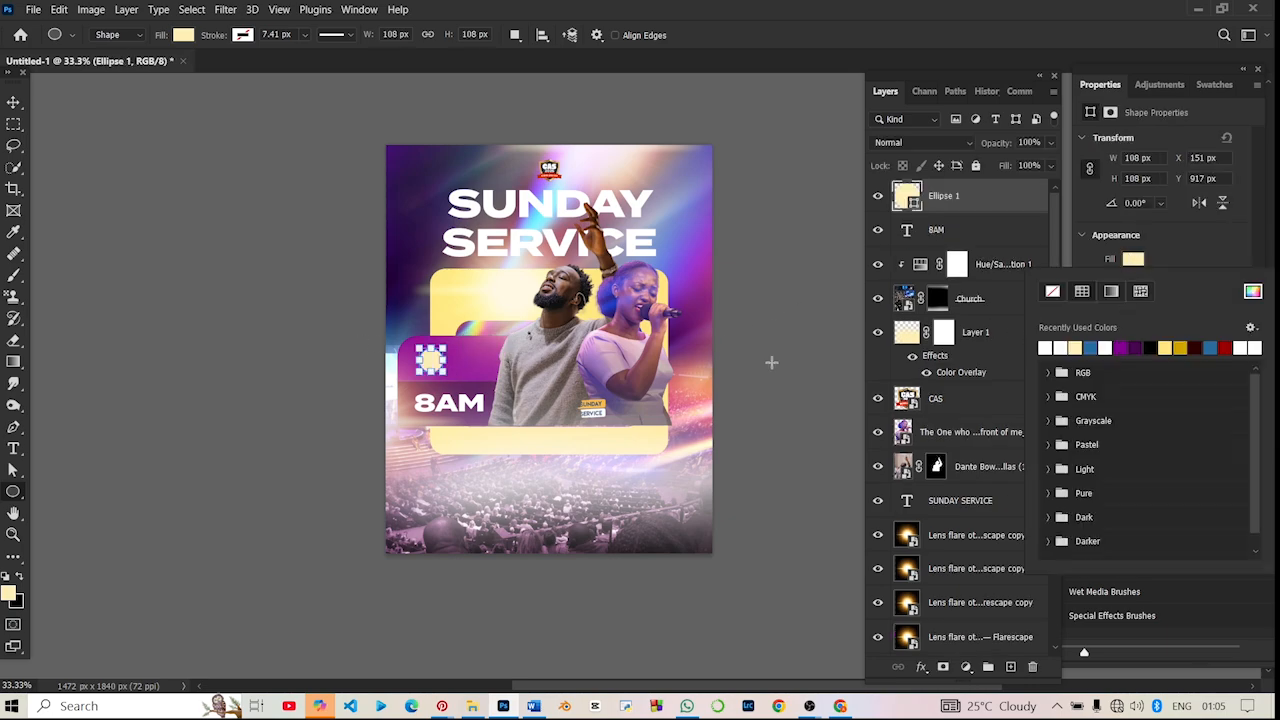
click(1138, 347)
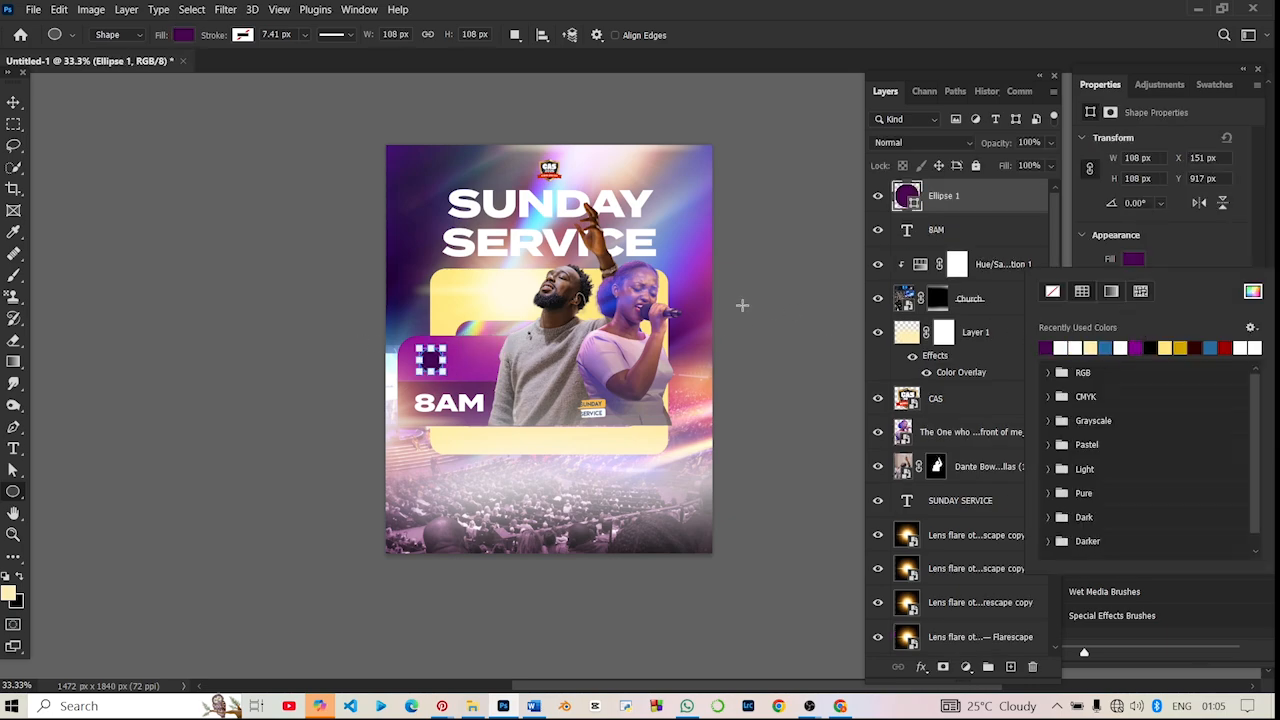
click(14, 104)
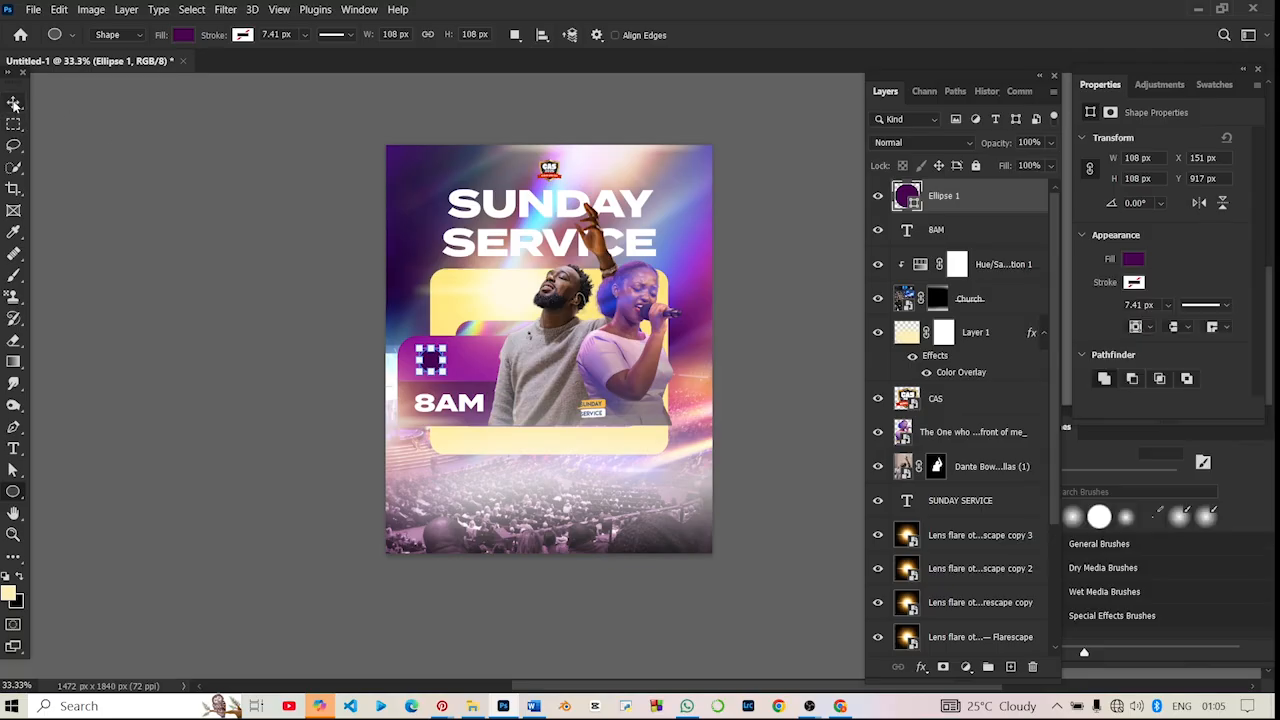
- Move the dark purple circle slightly left so its left edge lines up with the 8AM text
click(432, 364)
drag(432, 364, 425, 364)
click(250, 342)
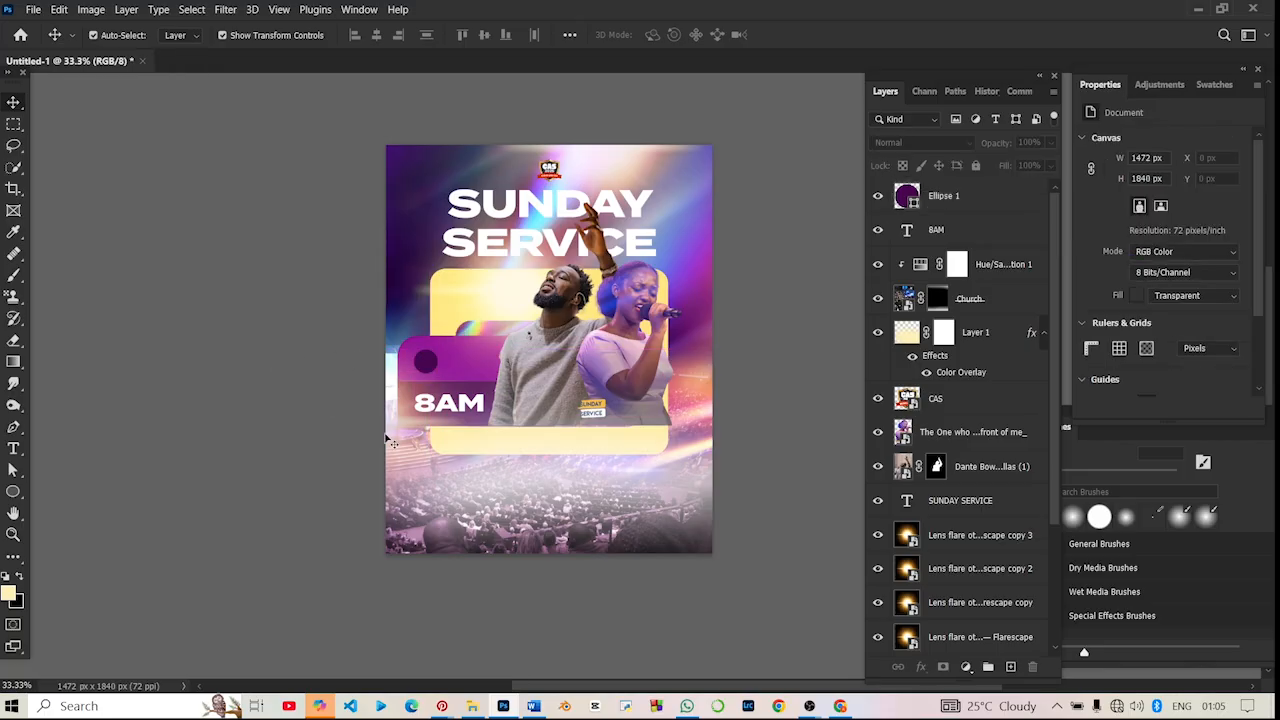
- Draw a triangle about 44 x 38 px at the lower right edge of the dark purple circle and fill it white
click(14, 491)
right_click(14, 492)
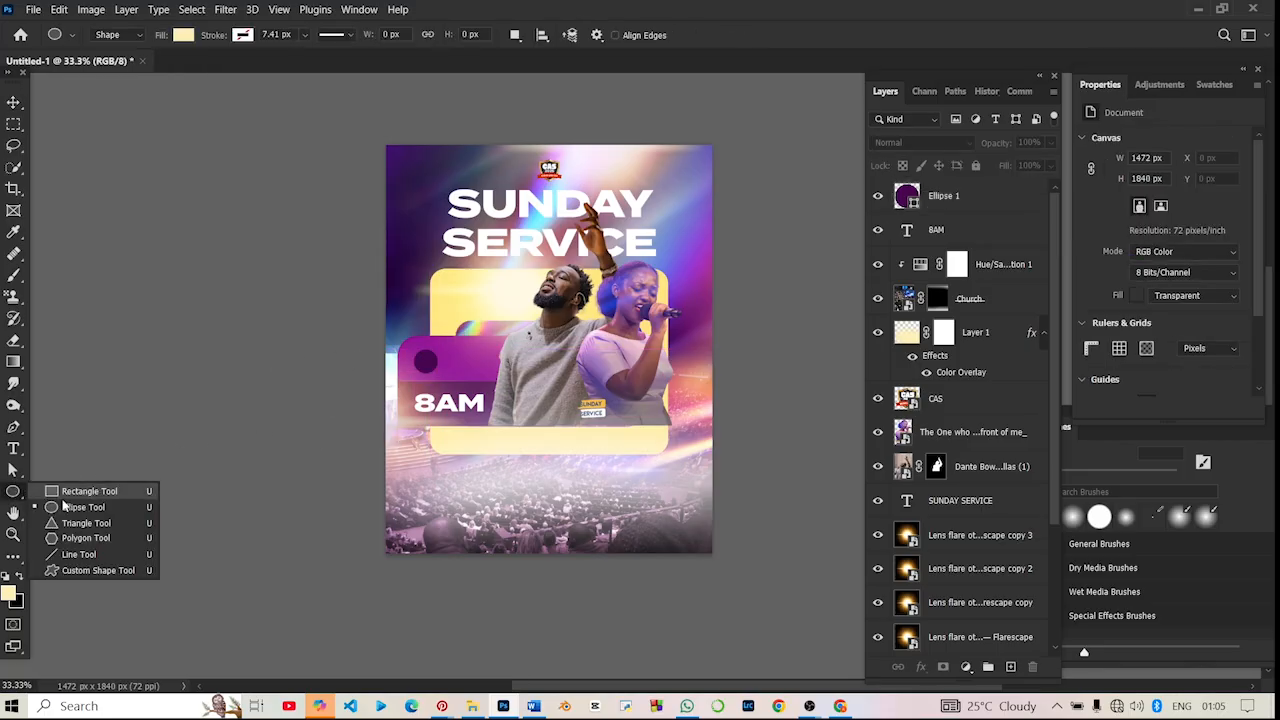
click(205, 498)
key(shift+u)
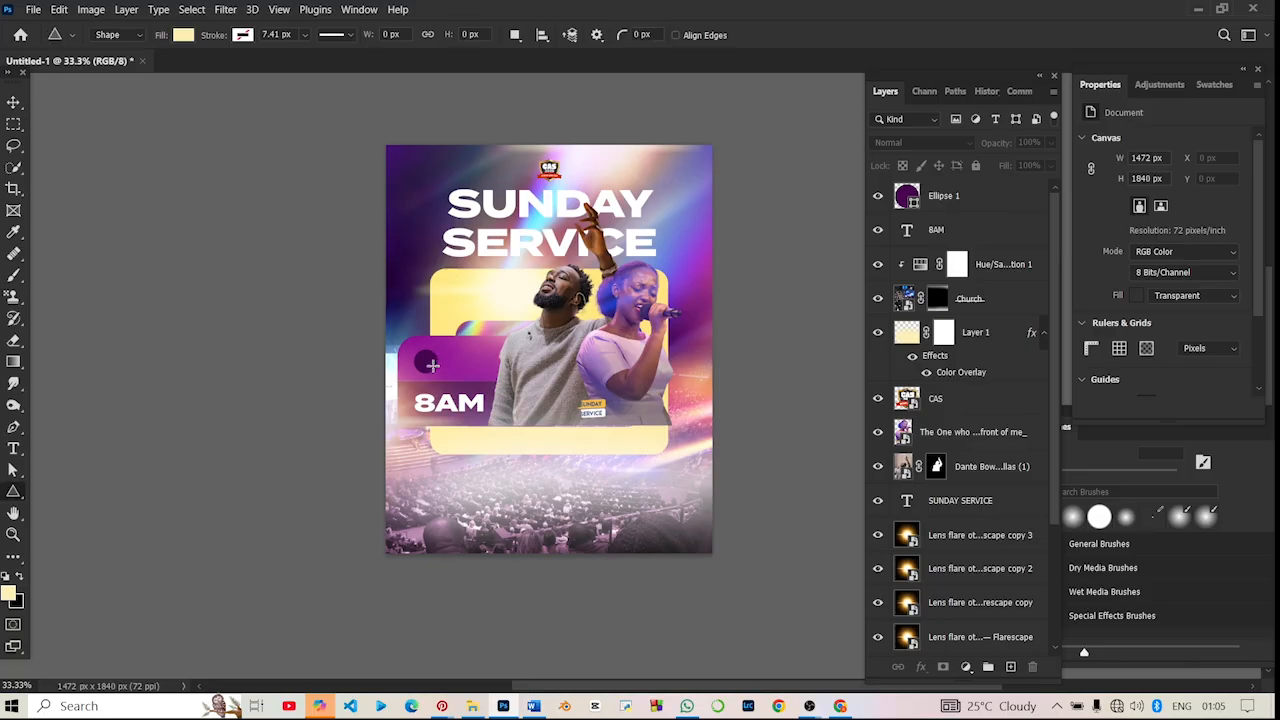
drag(432, 363, 444, 374)
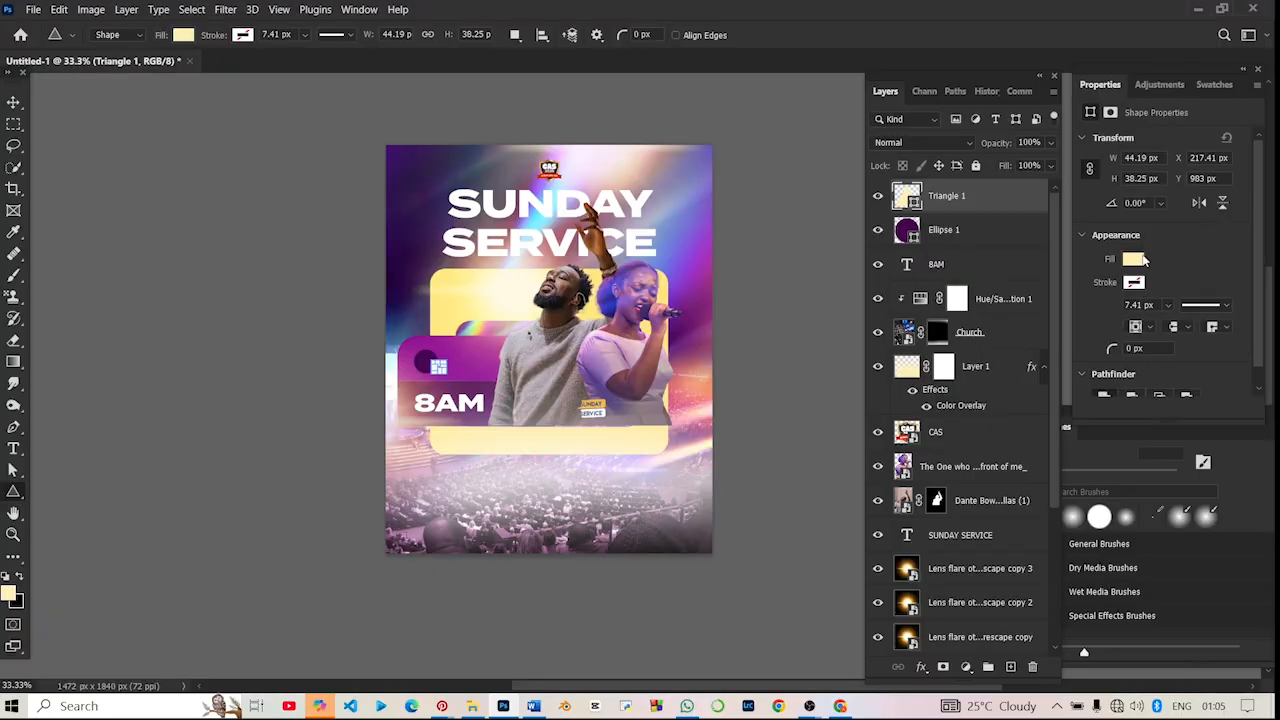
click(1133, 259)
click(1068, 347)
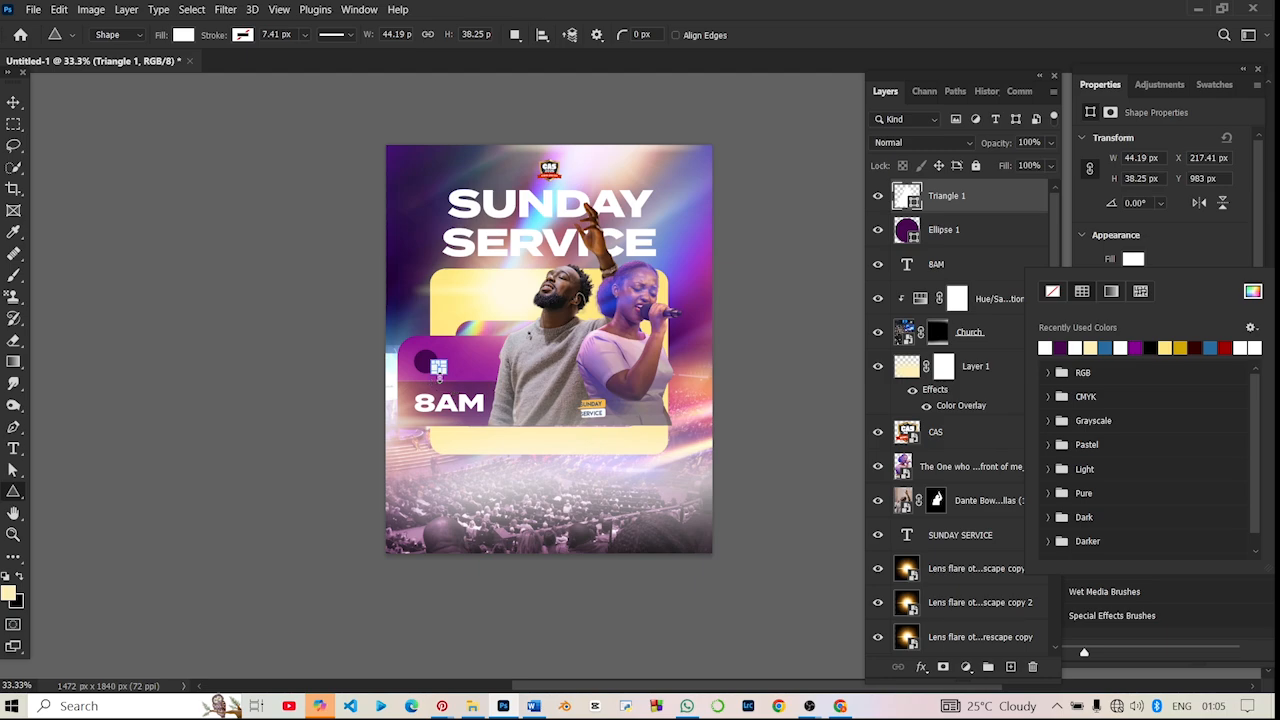
ctrl+right_click(440, 378)
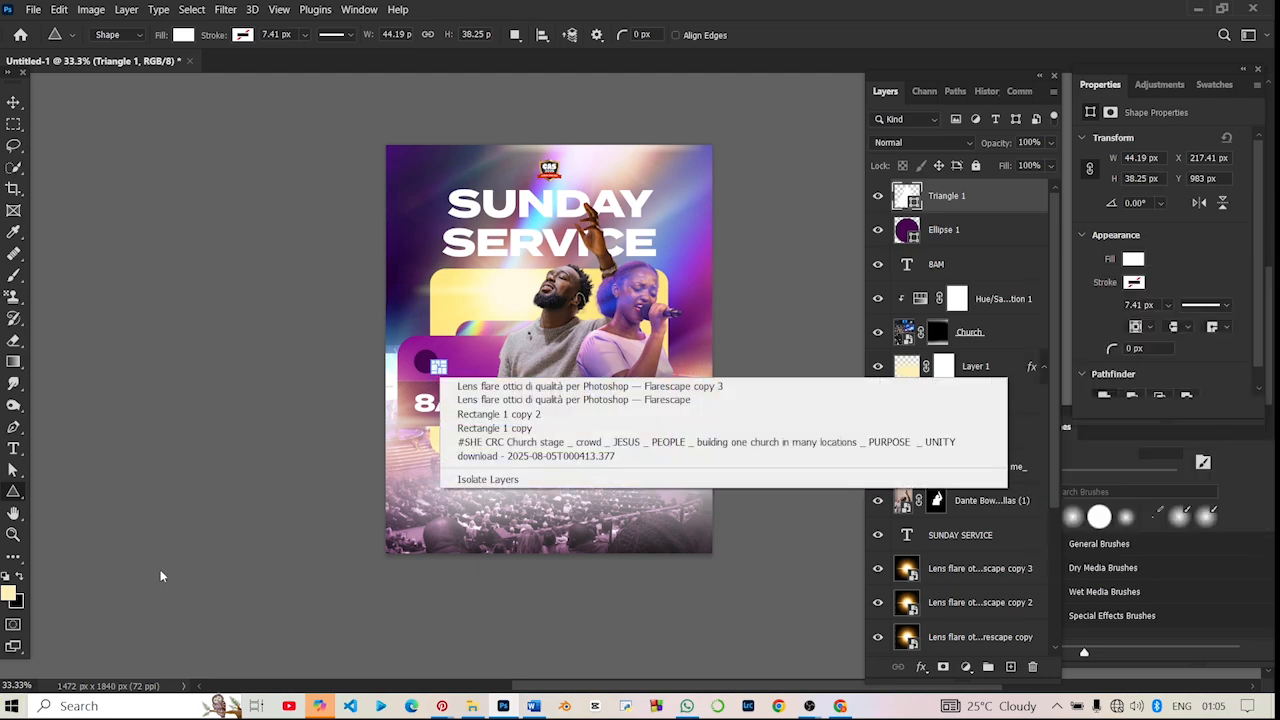
click(223, 521)
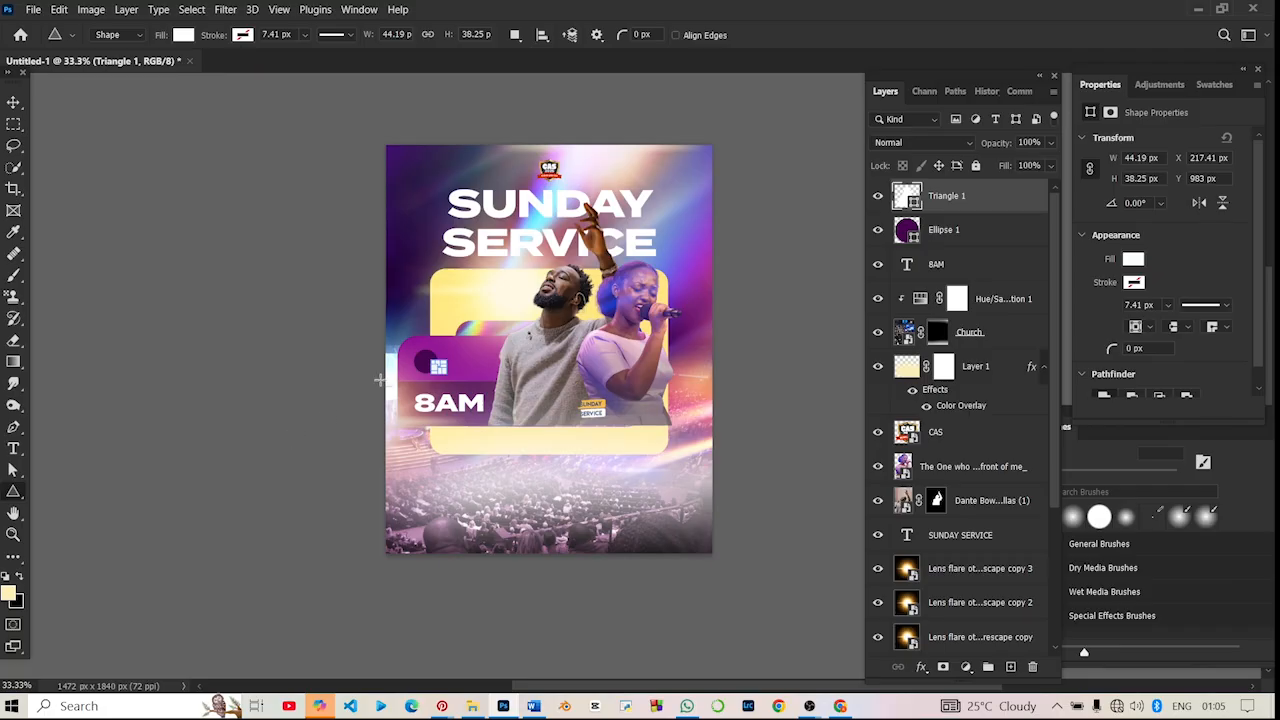
- Rotate the white triangle to 90° so it points right and centre it inside the dark purple circle as a play icon
key(ctrl+plus)
key(ctrl+plus)
key(ctrl+plus)
scroll(380, 379, left, 3)
scroll(380, 379, up, 1)
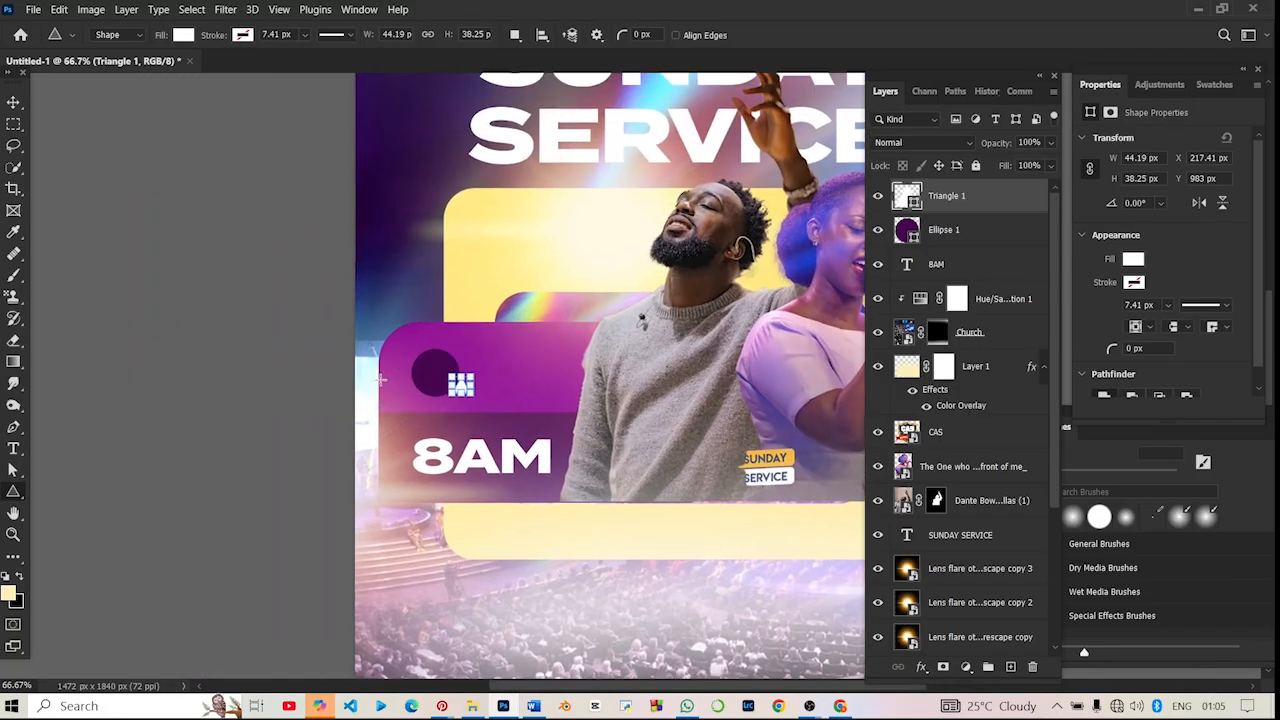
key(ctrl+plus)
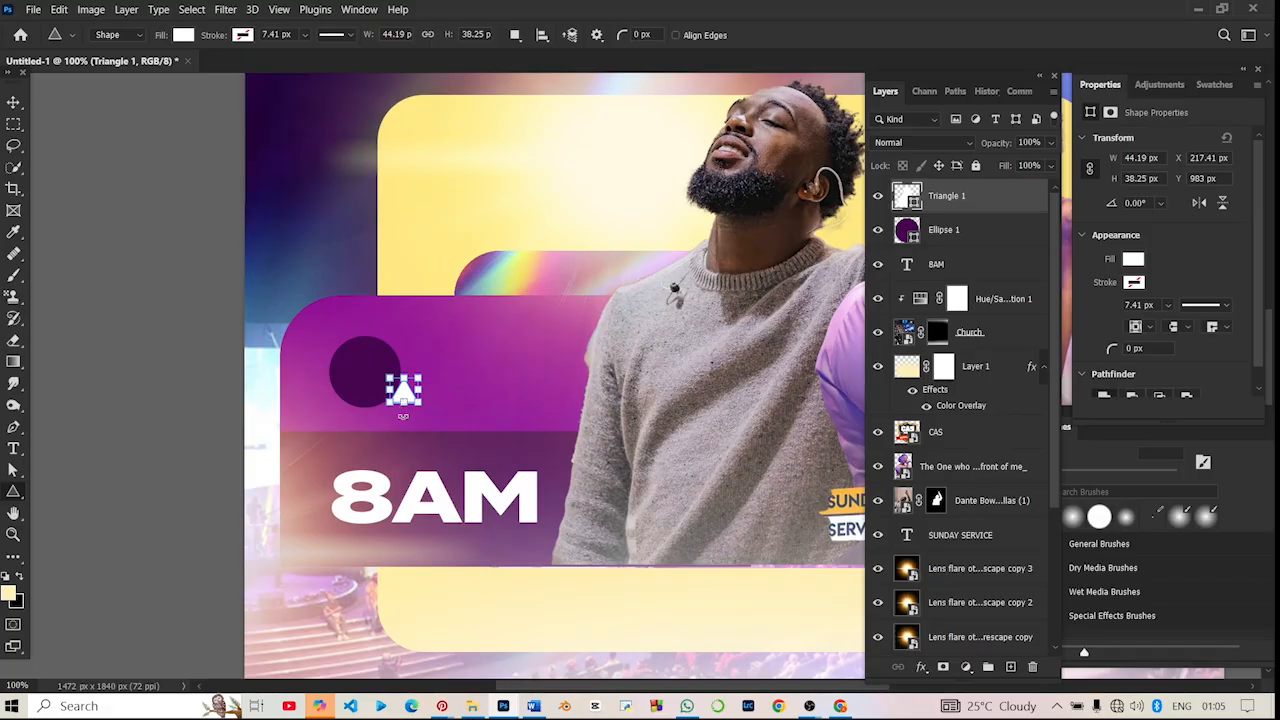
drag(403, 415, 374, 387)
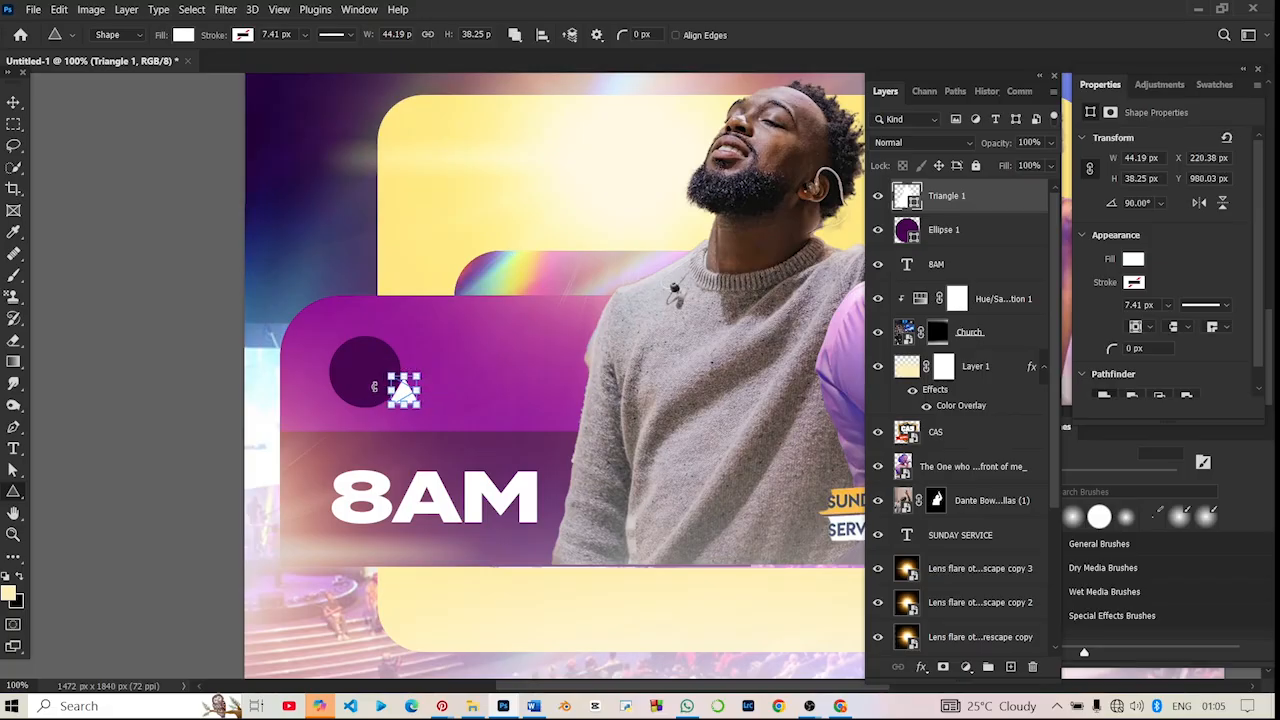
click(14, 102)
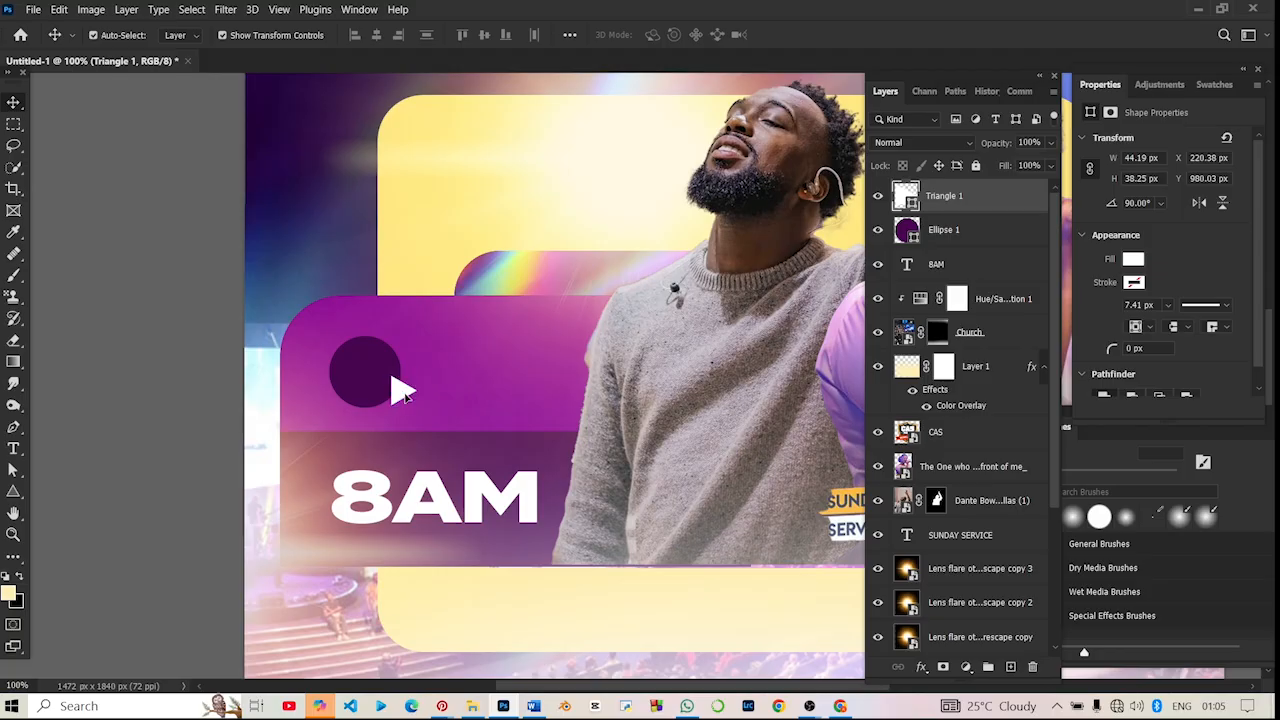
drag(398, 390, 365, 372)
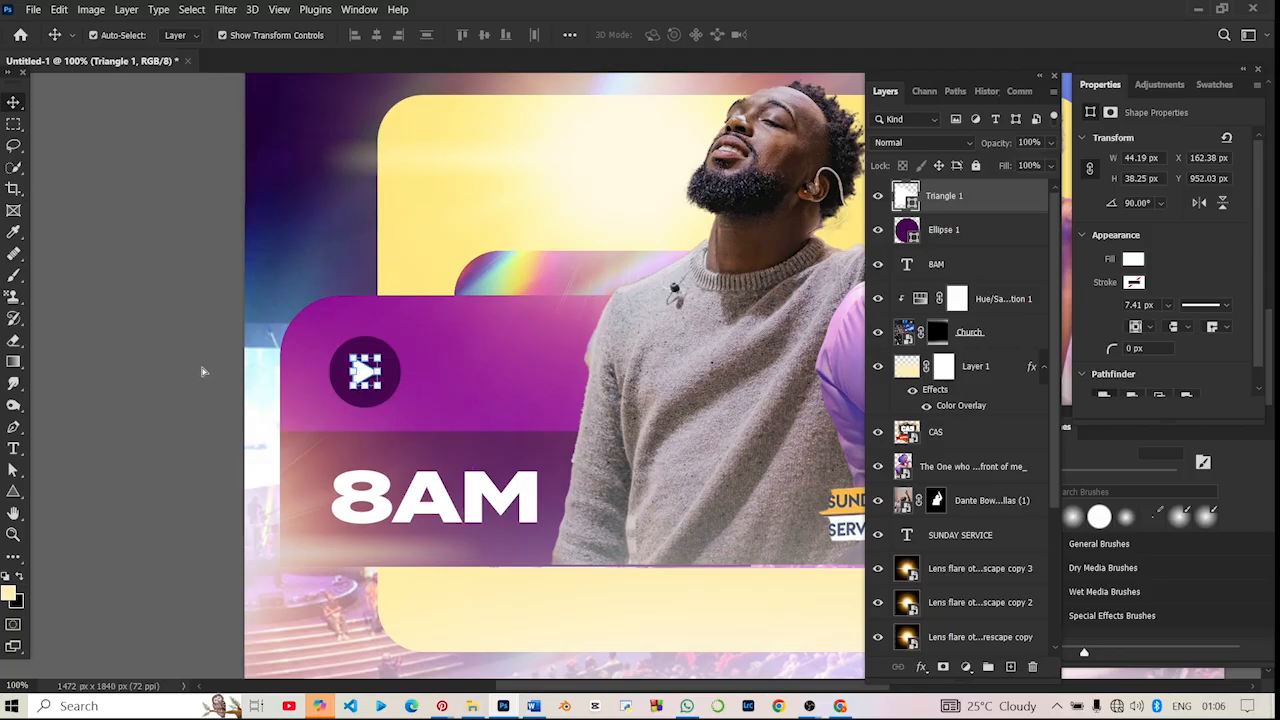
click(155, 368)
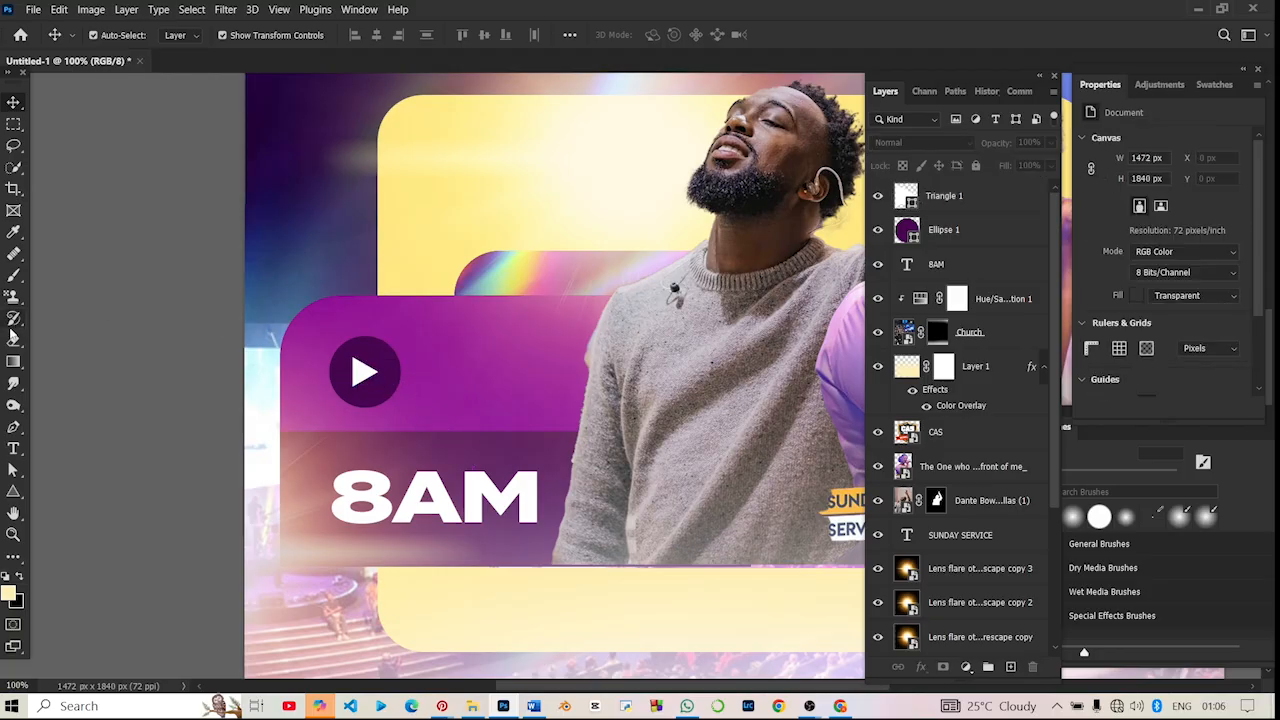
- Add the two-line text "THIS SUNDAY" over the purple box, beside the play icon
click(13, 448)
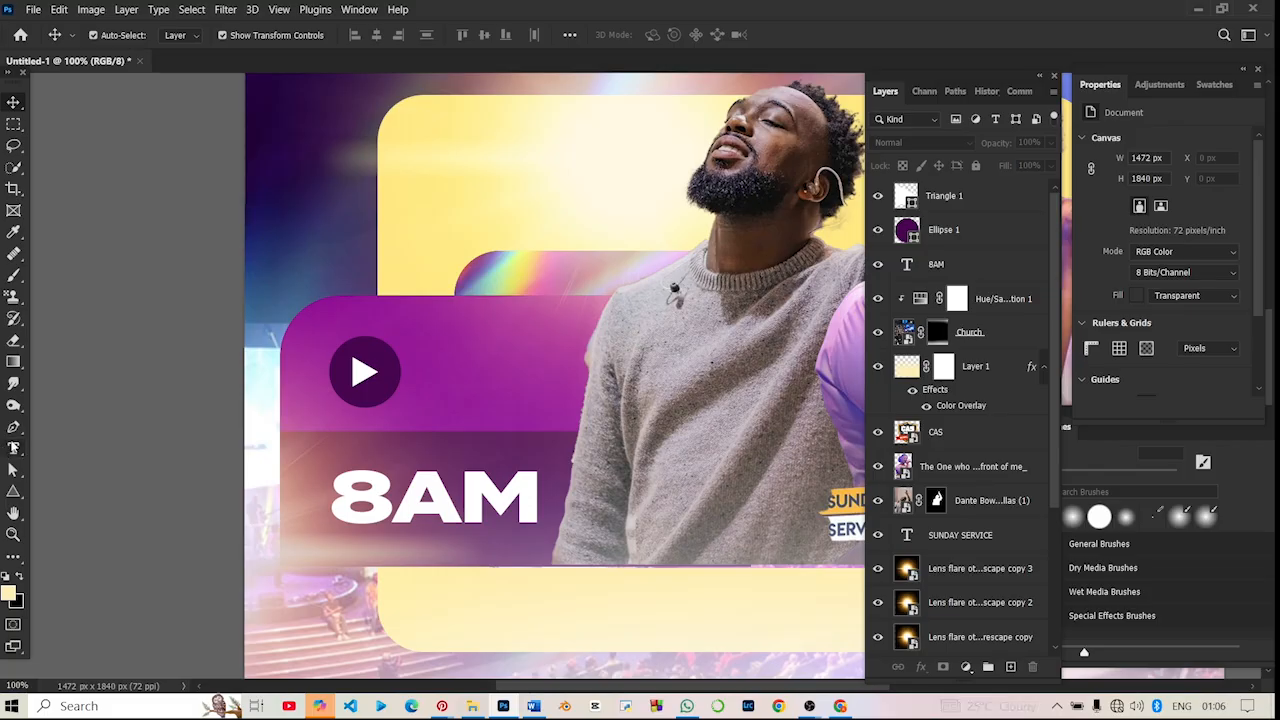
click(447, 340)
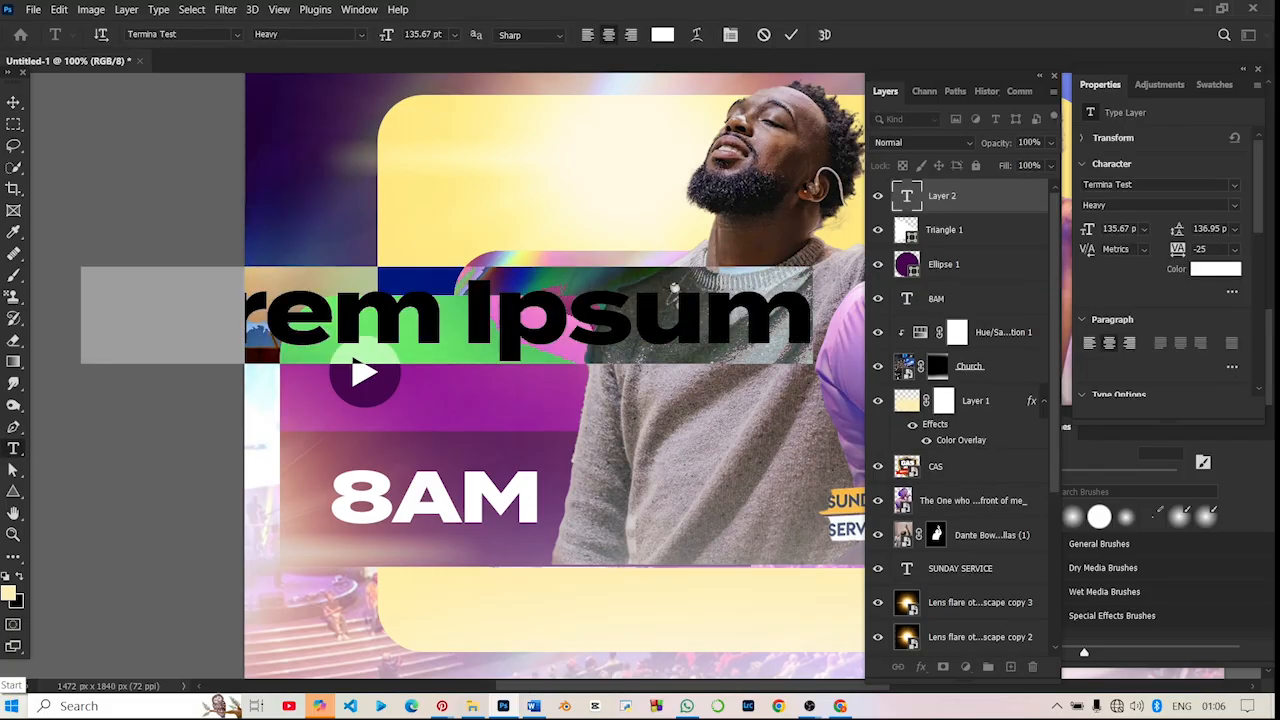
text(Th)
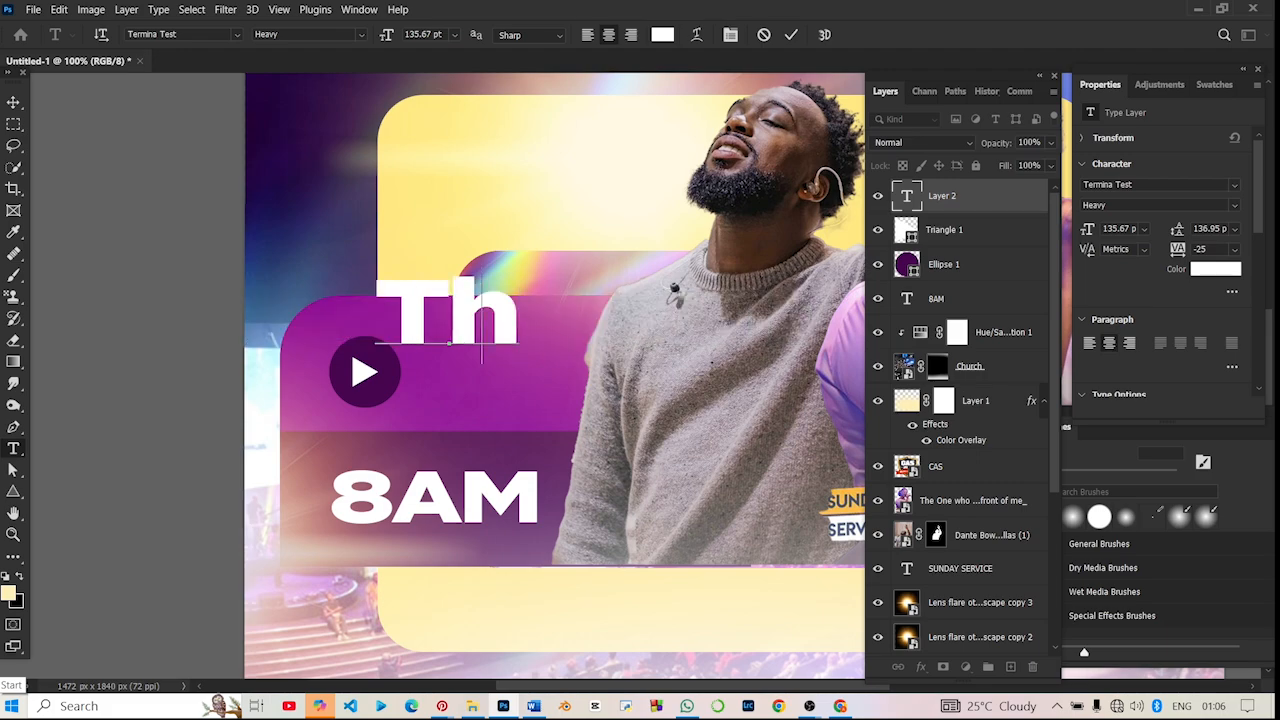
key(BackSpace)
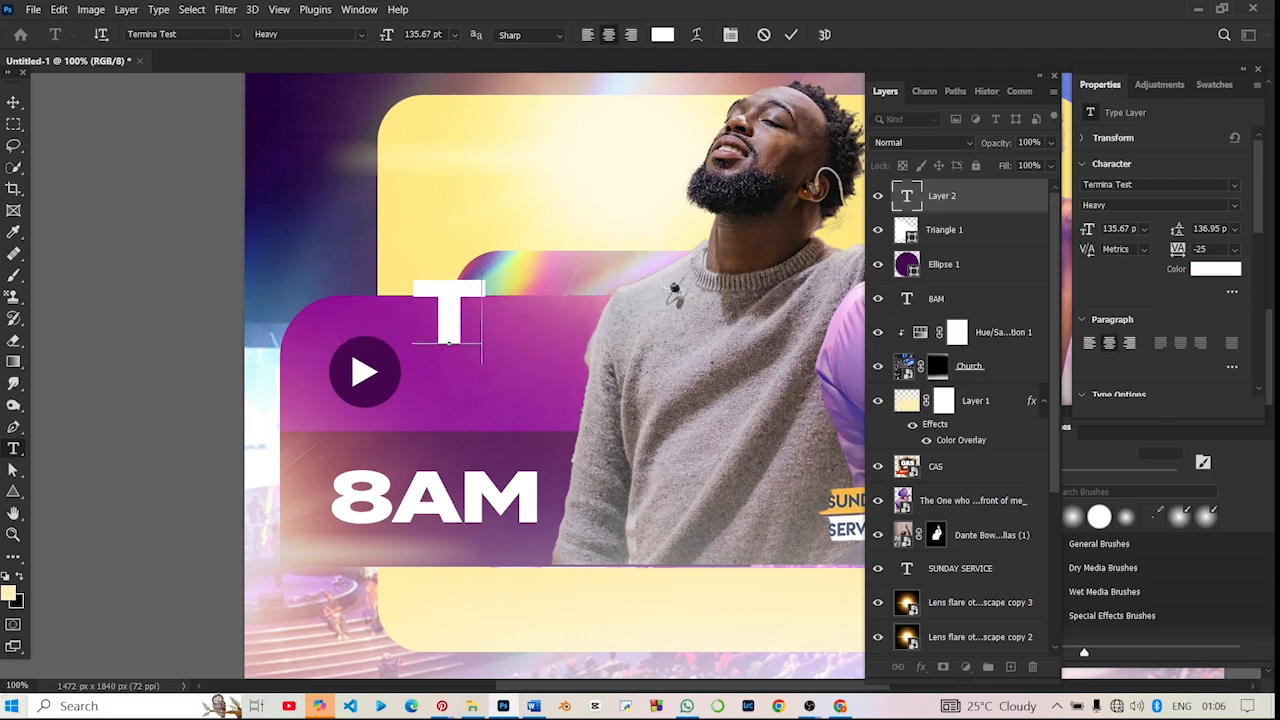
text(HISS)
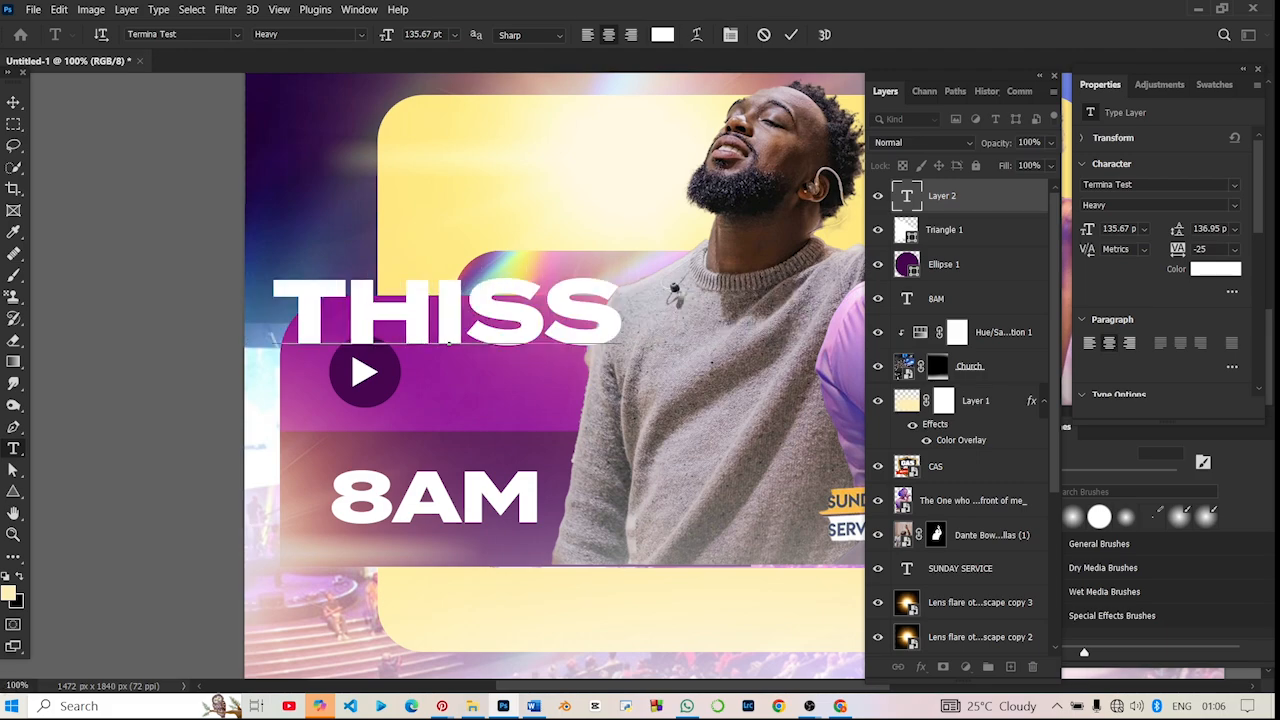
key(BackSpace)
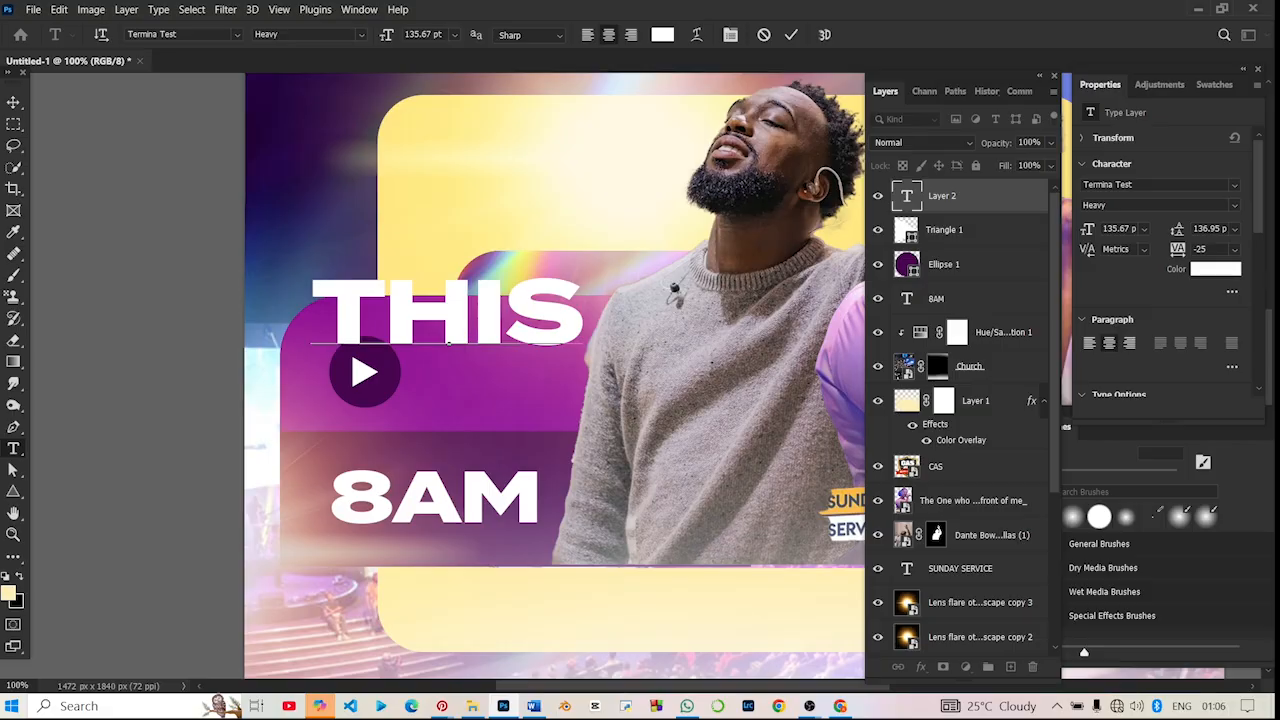
text(SUND)
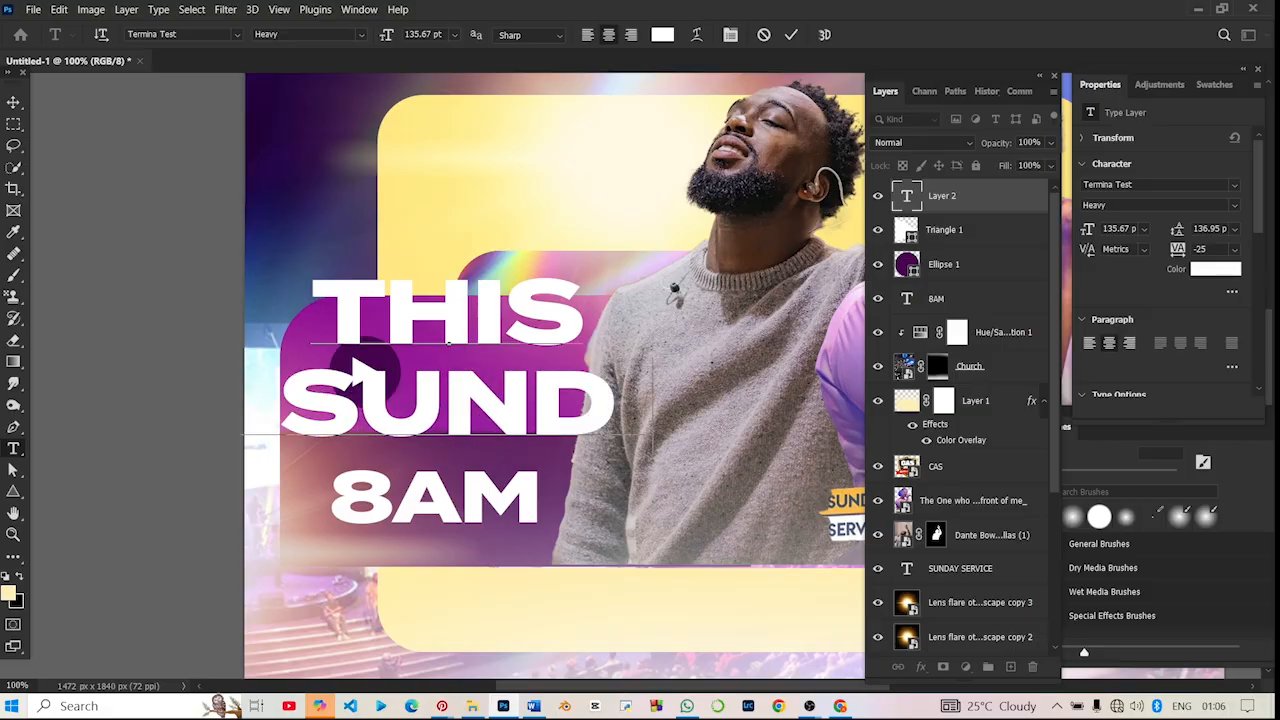
text(AY)
- Left-align the THIS SUNDAY text and set its font weight to Medium
key(ctrl+a)
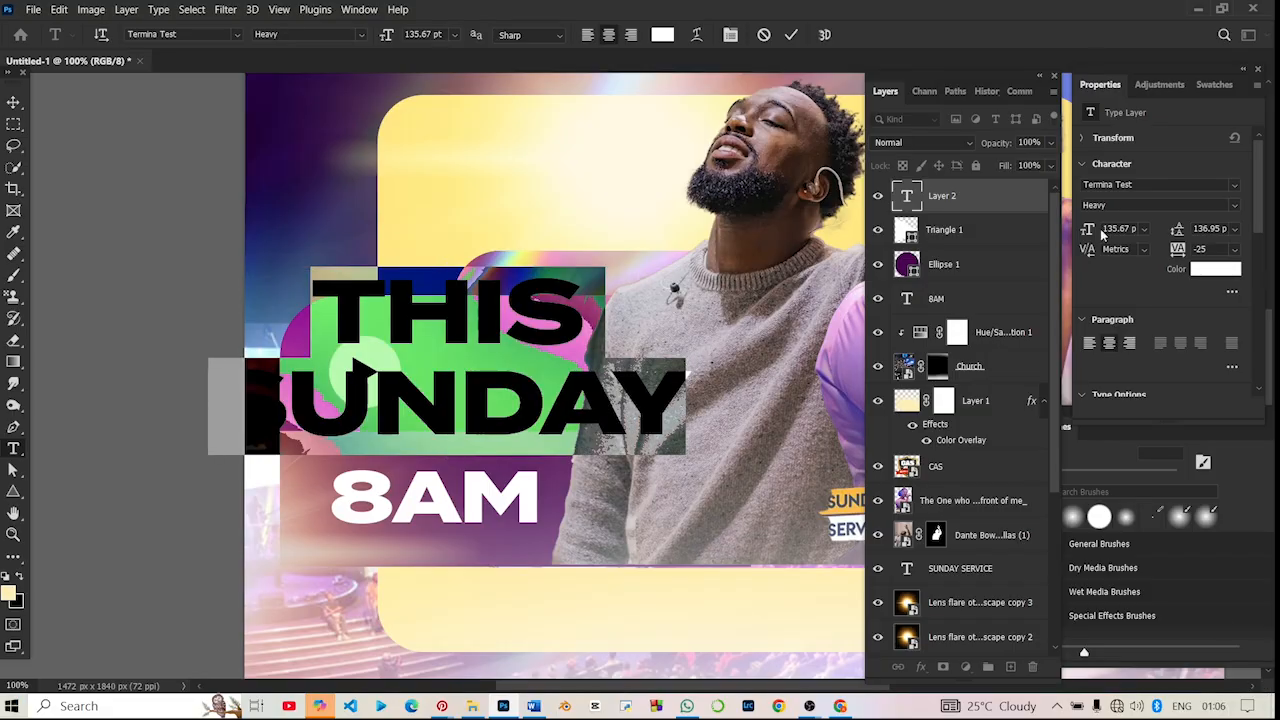
click(1089, 344)
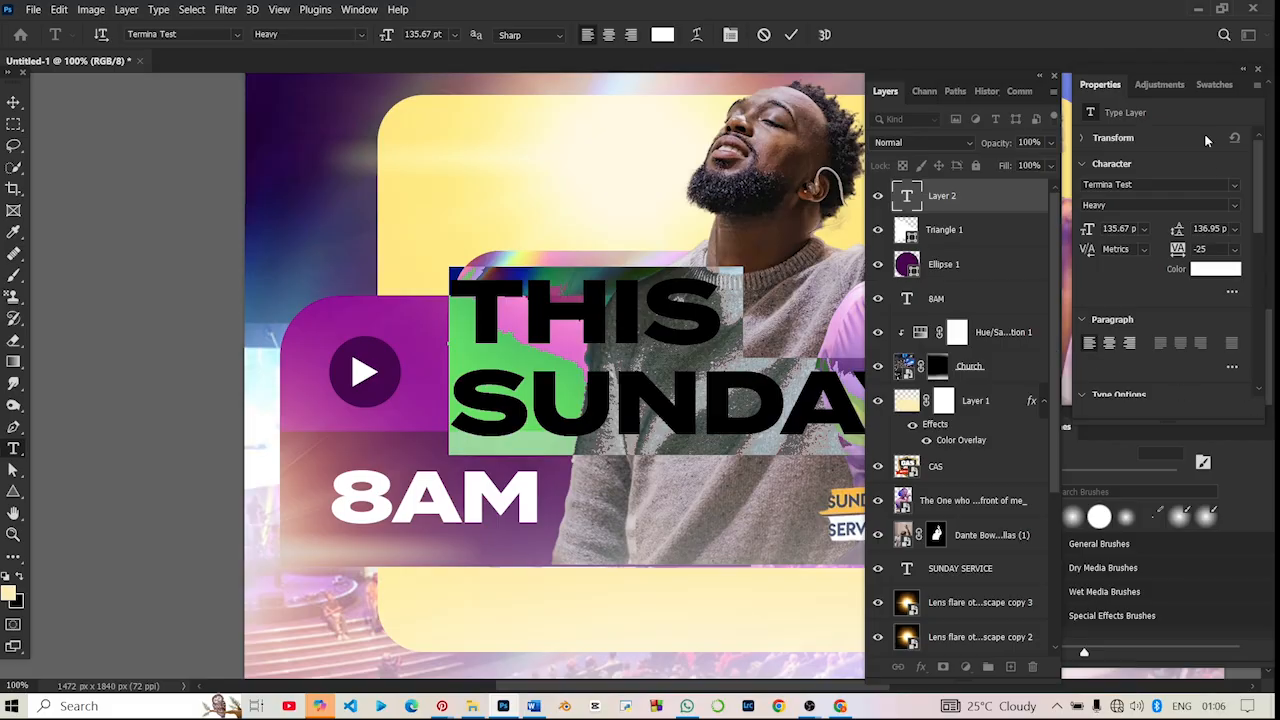
click(1236, 206)
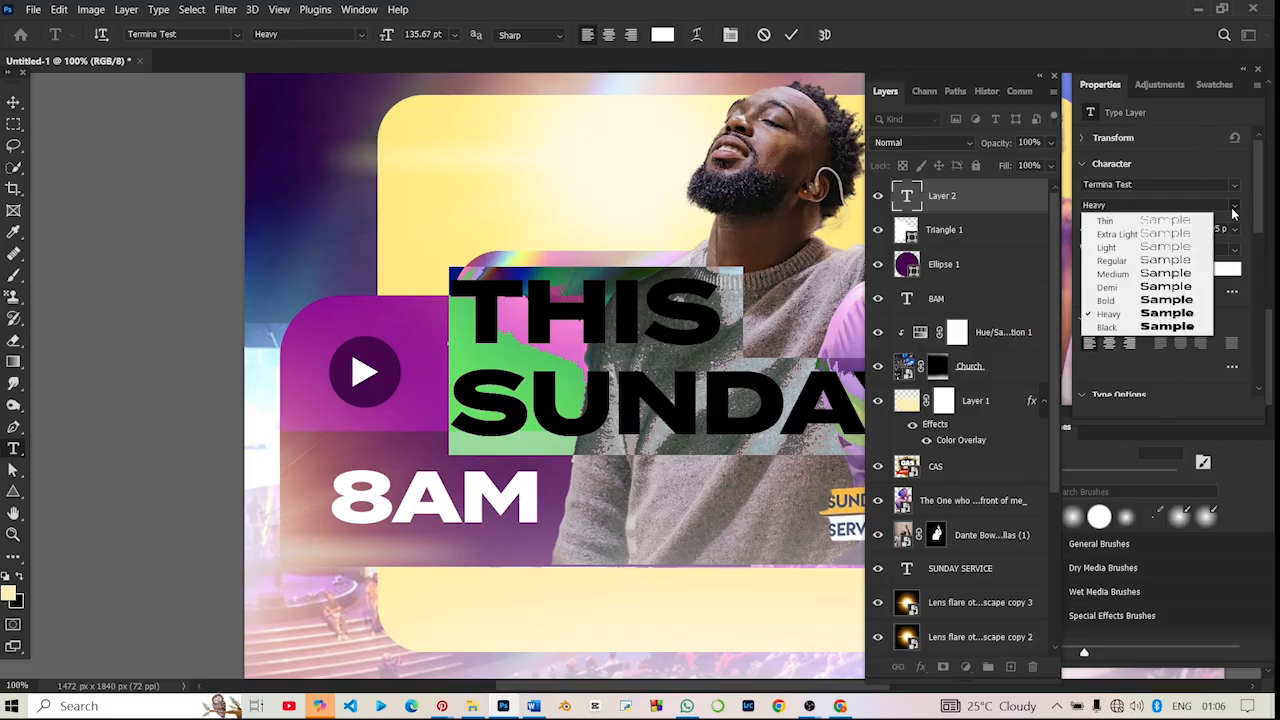
click(1112, 273)
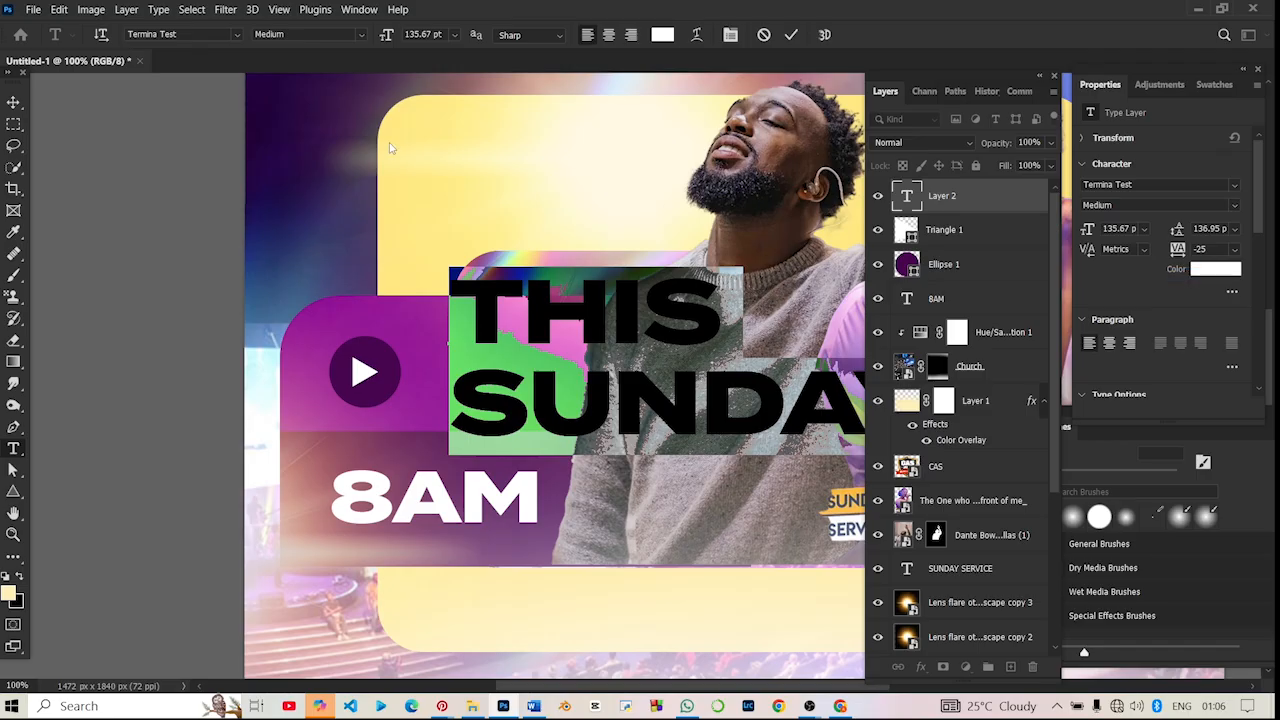
click(14, 102)
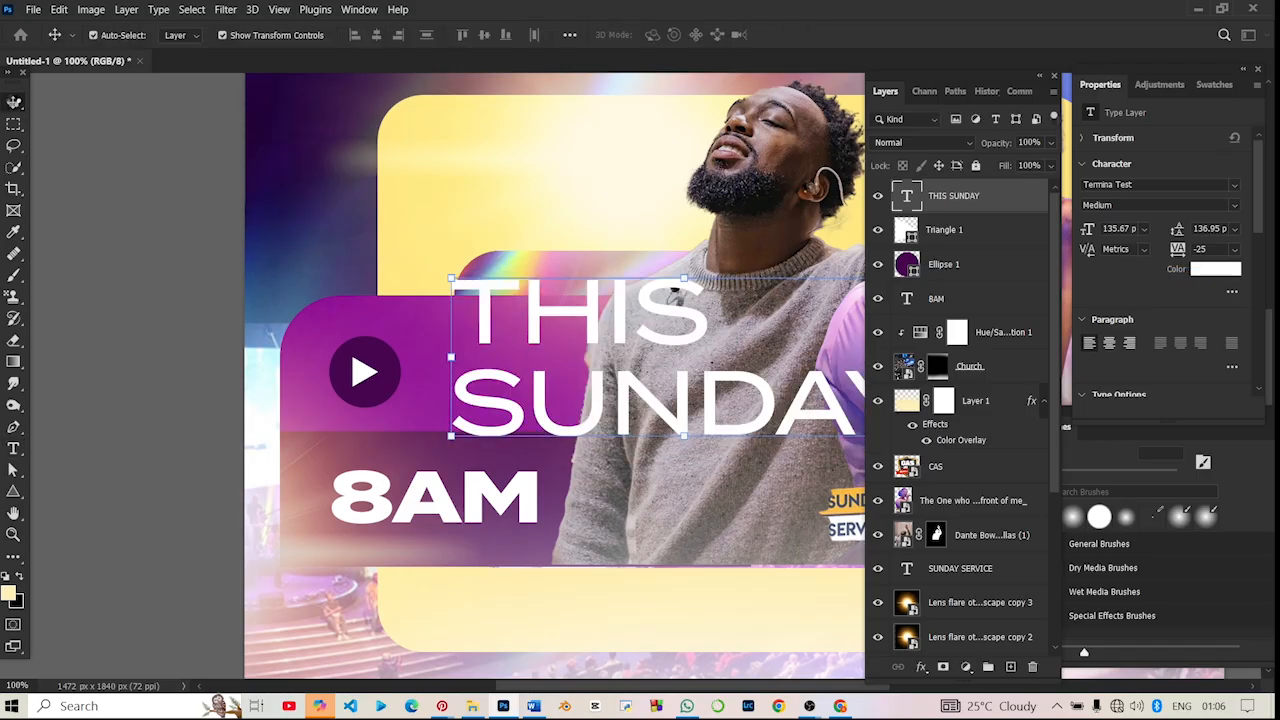
- Scale the THIS SUNDAY text to about 32% and place it just right of the play icon, at Y 974 px
scroll(700, 330, down, 3)
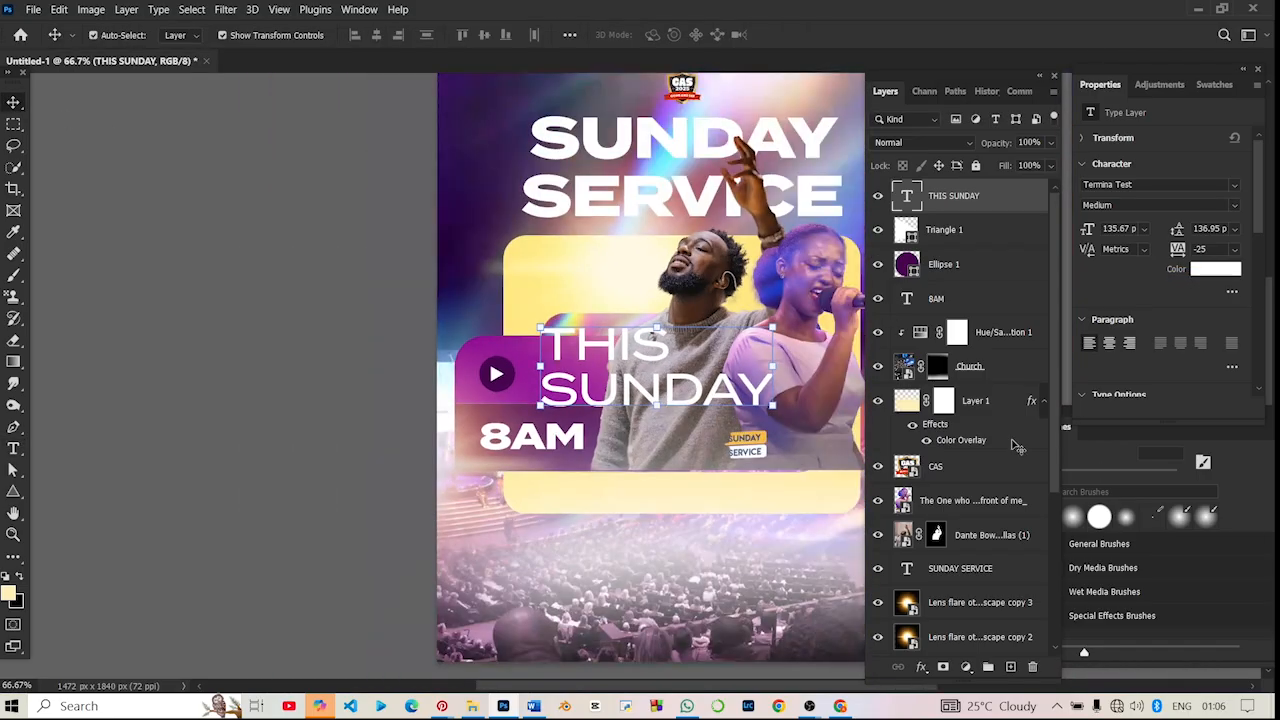
scroll(700, 330, down, 1)
key(ctrl+t)
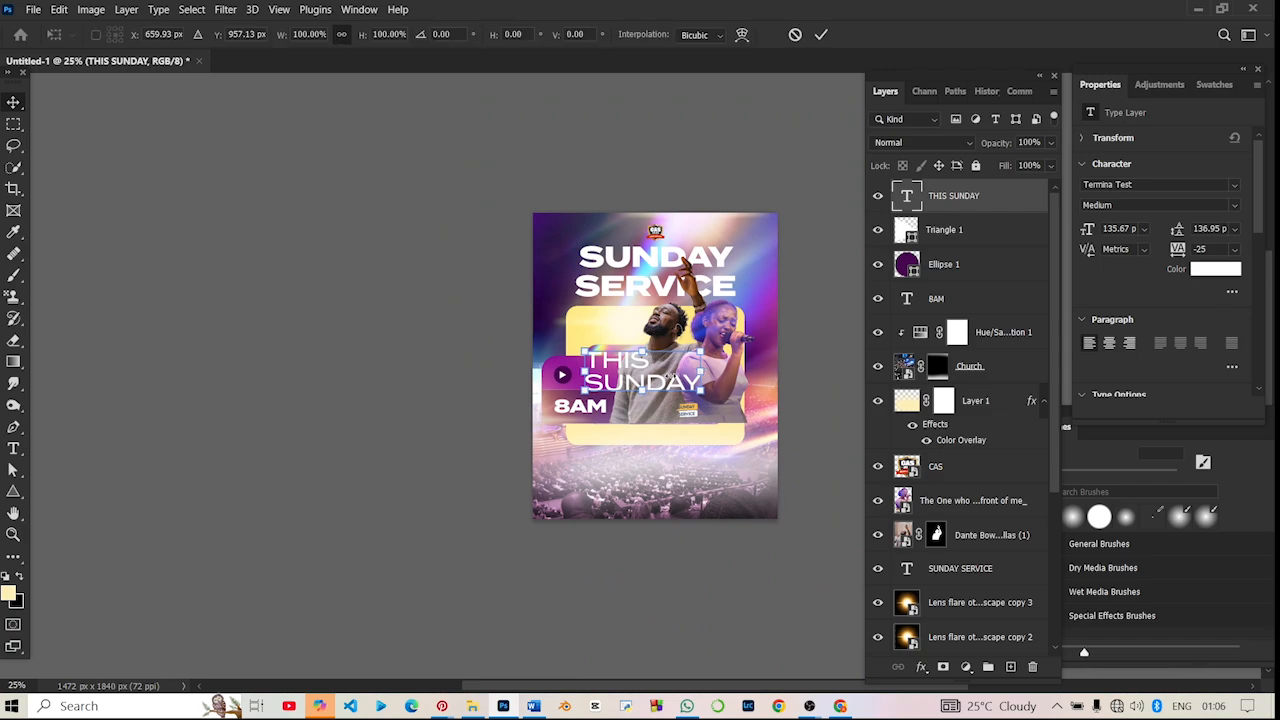
drag(703, 371, 605, 382)
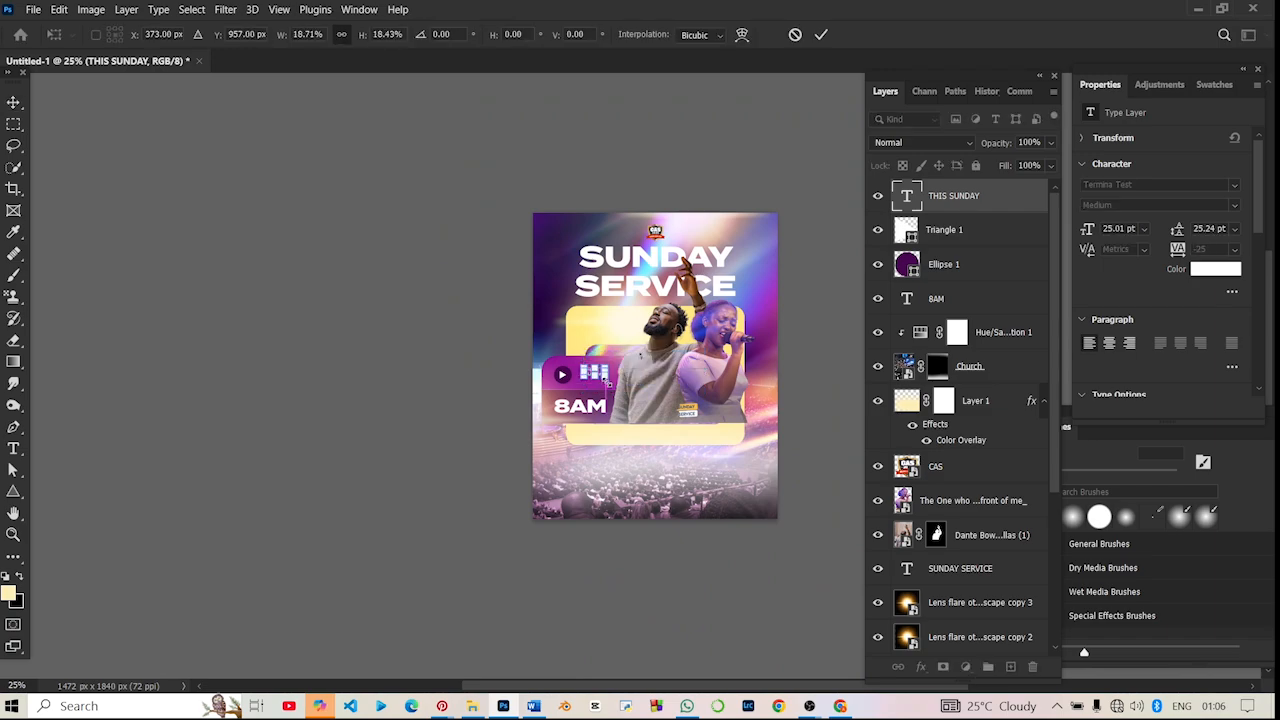
scroll(606, 375, up, 2)
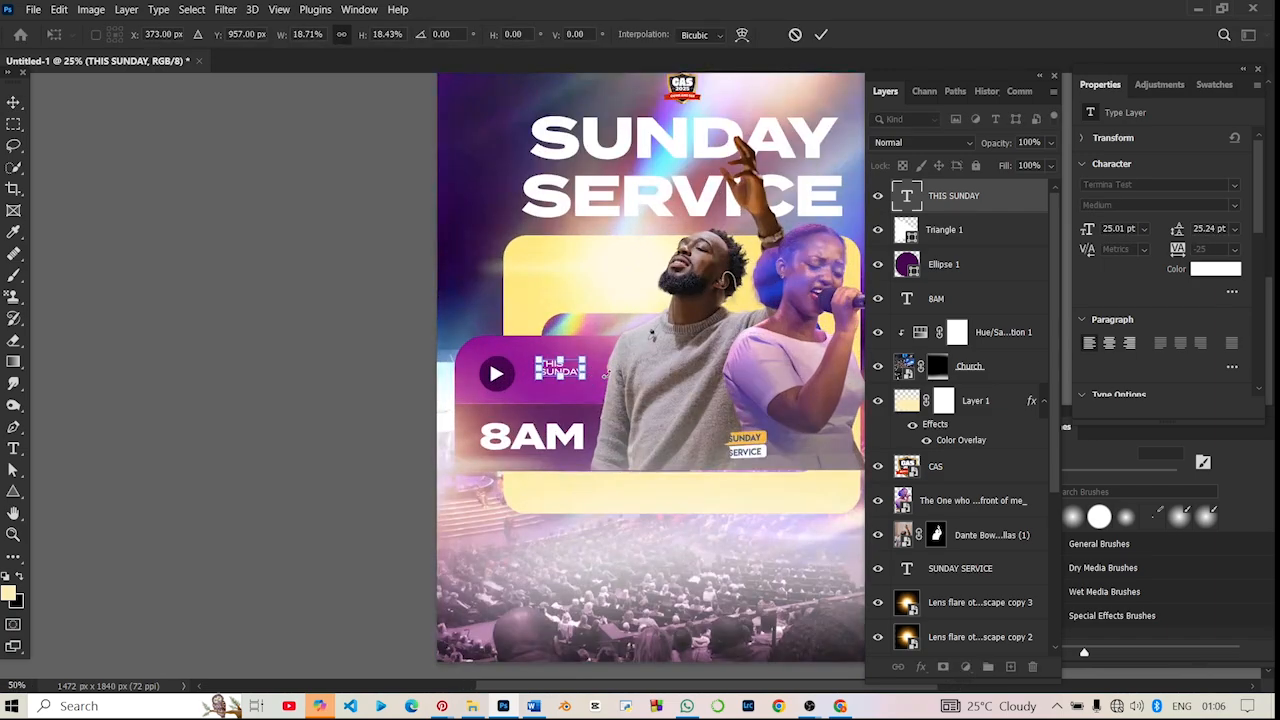
scroll(606, 375, up, 2)
key(ctrl+plus)
key(ctrl+plus)
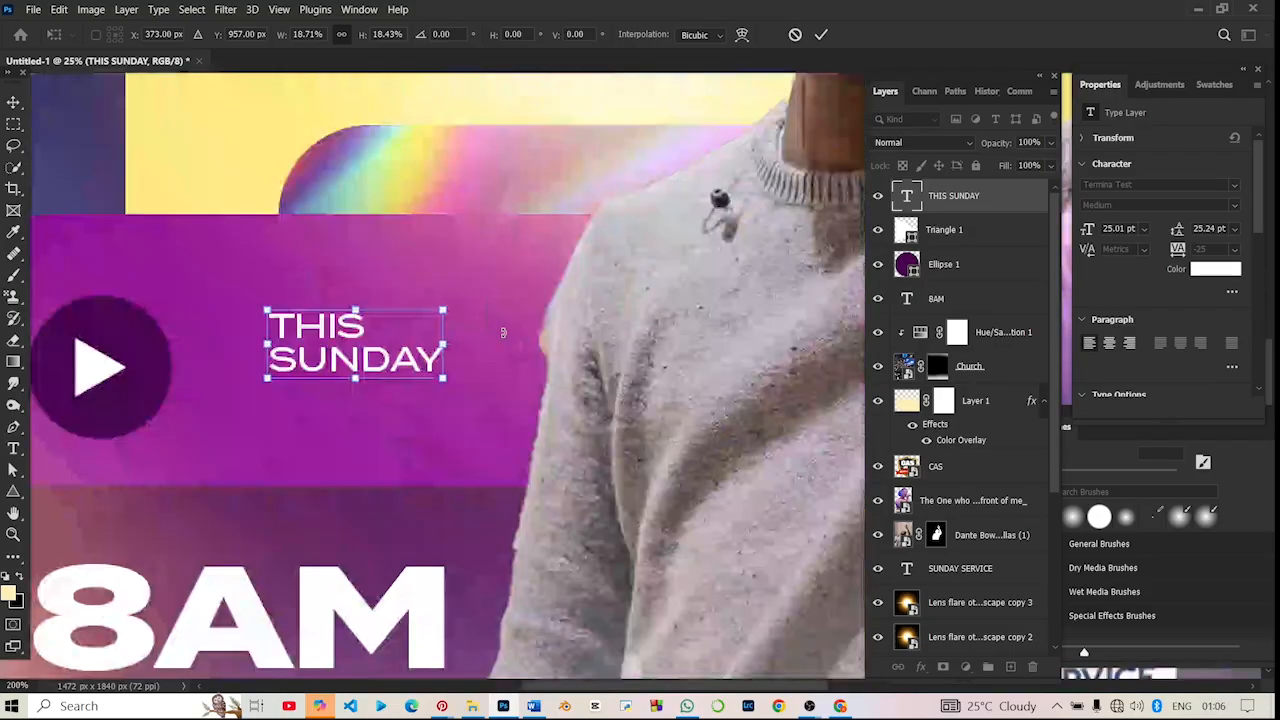
key(ctrl+minus)
key(ctrl+minus)
key(ctrl+minus)
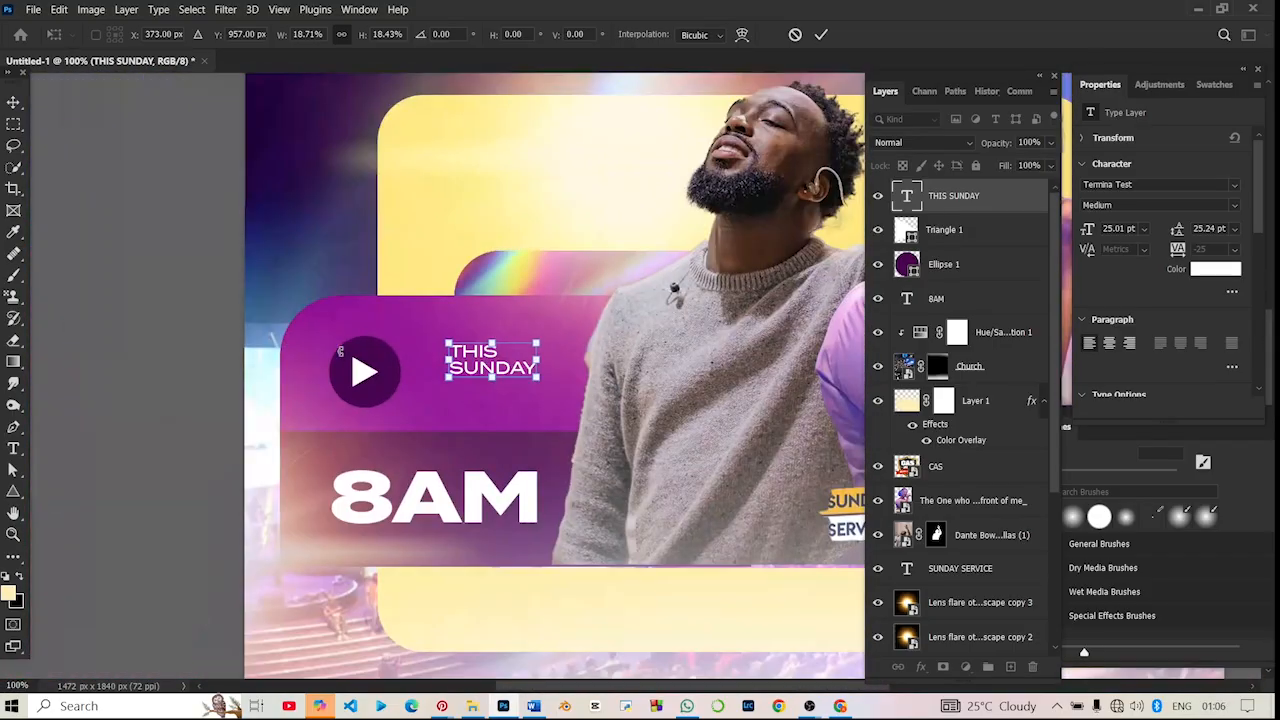
drag(487, 360, 564, 377)
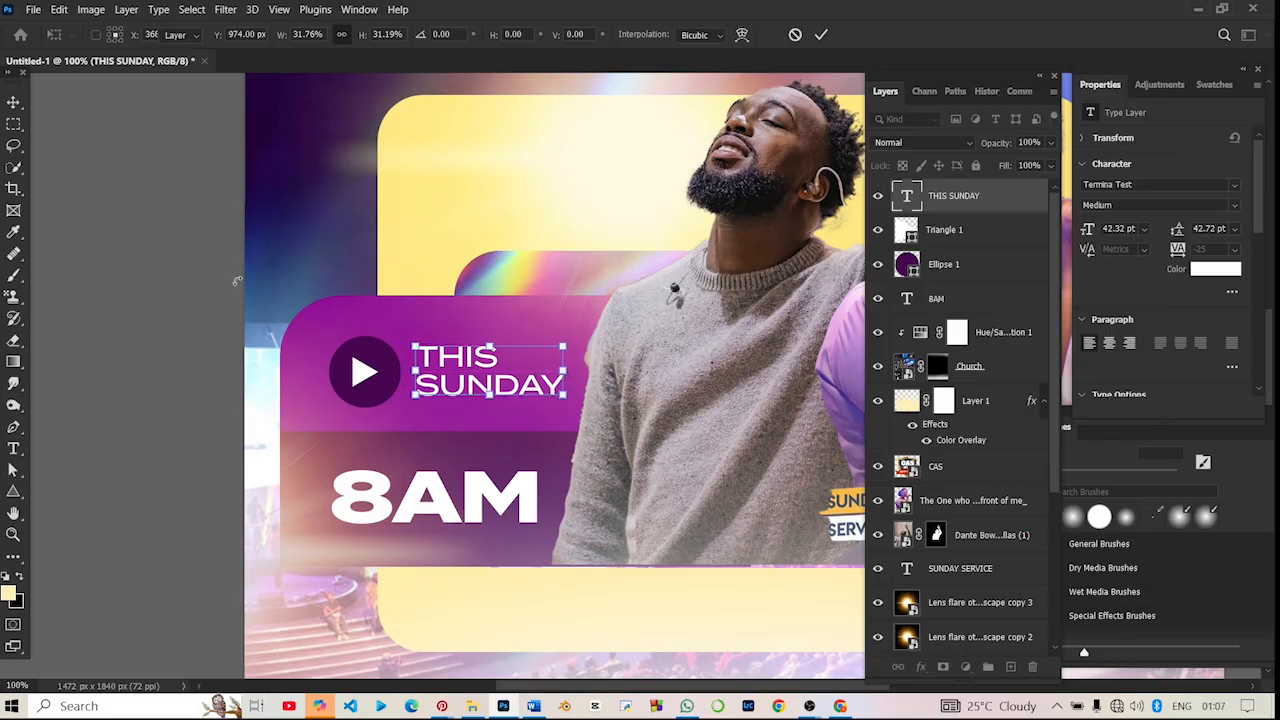
key(ctrl+minus)
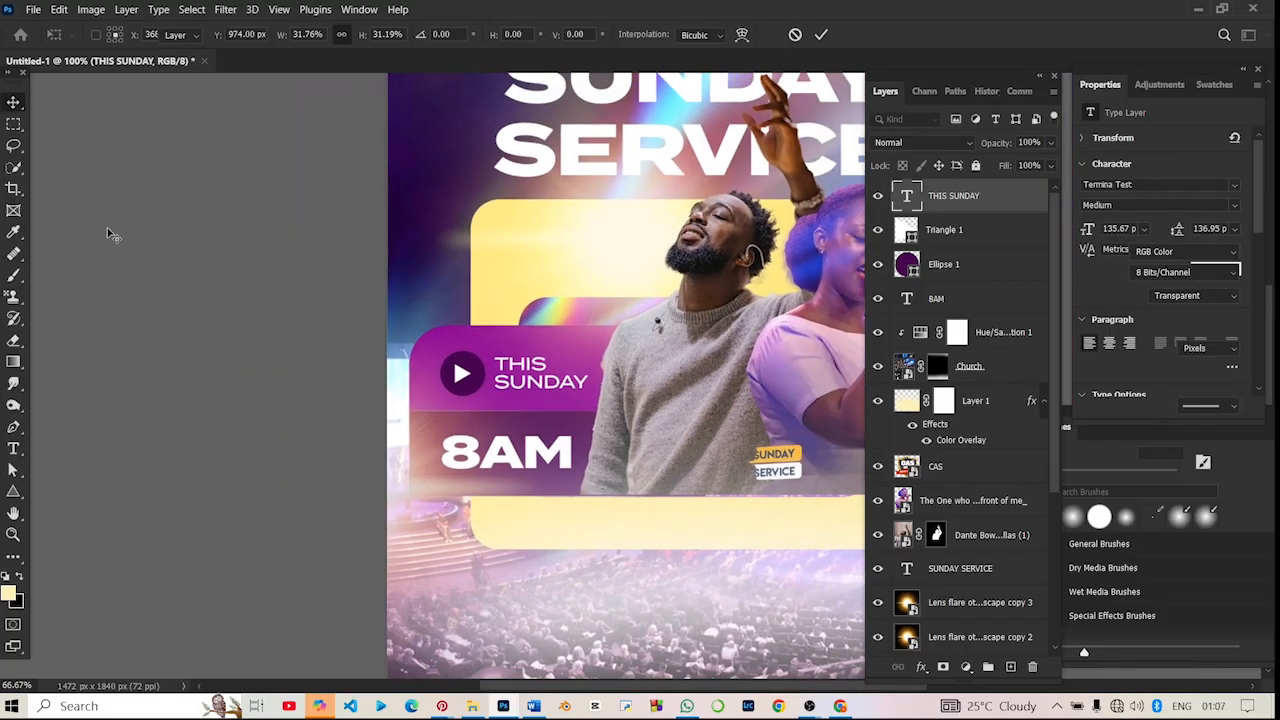
key(ctrl+minus)
key(ctrl+minus)
scroll(108, 228, right, 4)
scroll(110, 226, left, 4)
scroll(121, 221, right, 3)
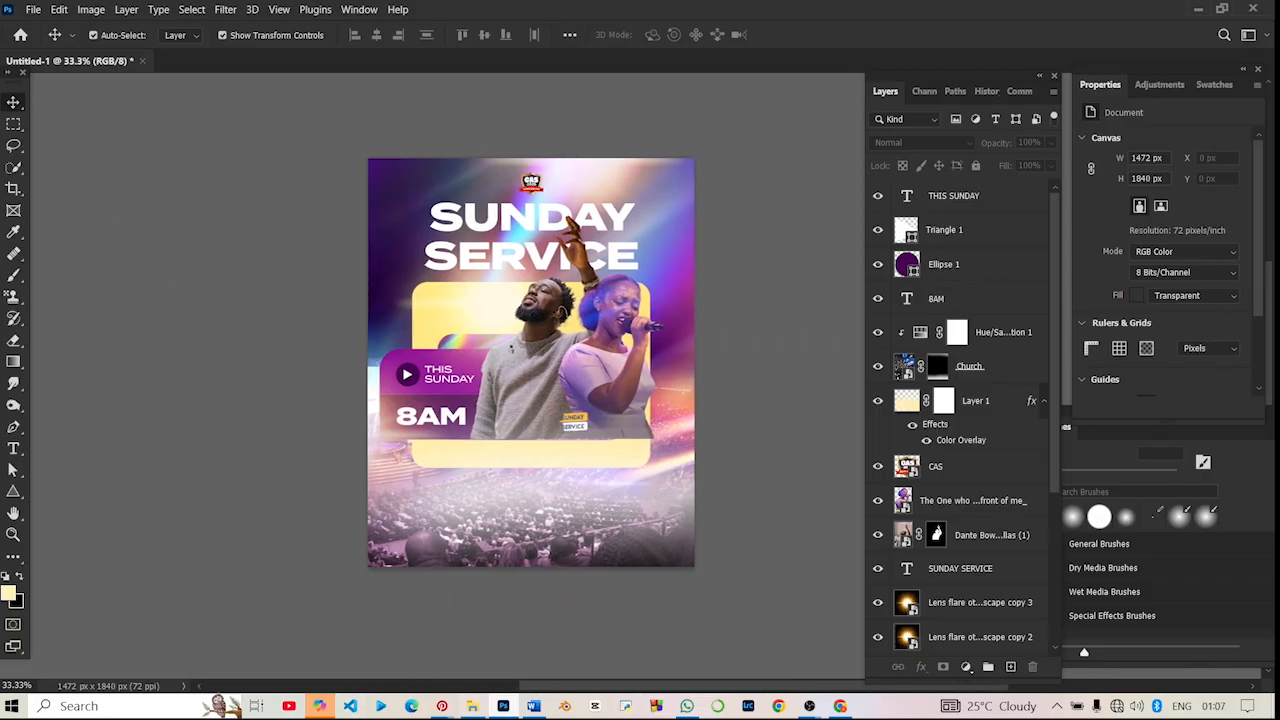
- Switch to the Downloads folder in File Explorer and search it for "LOCATIO" to find a map pin image
click(472, 706)
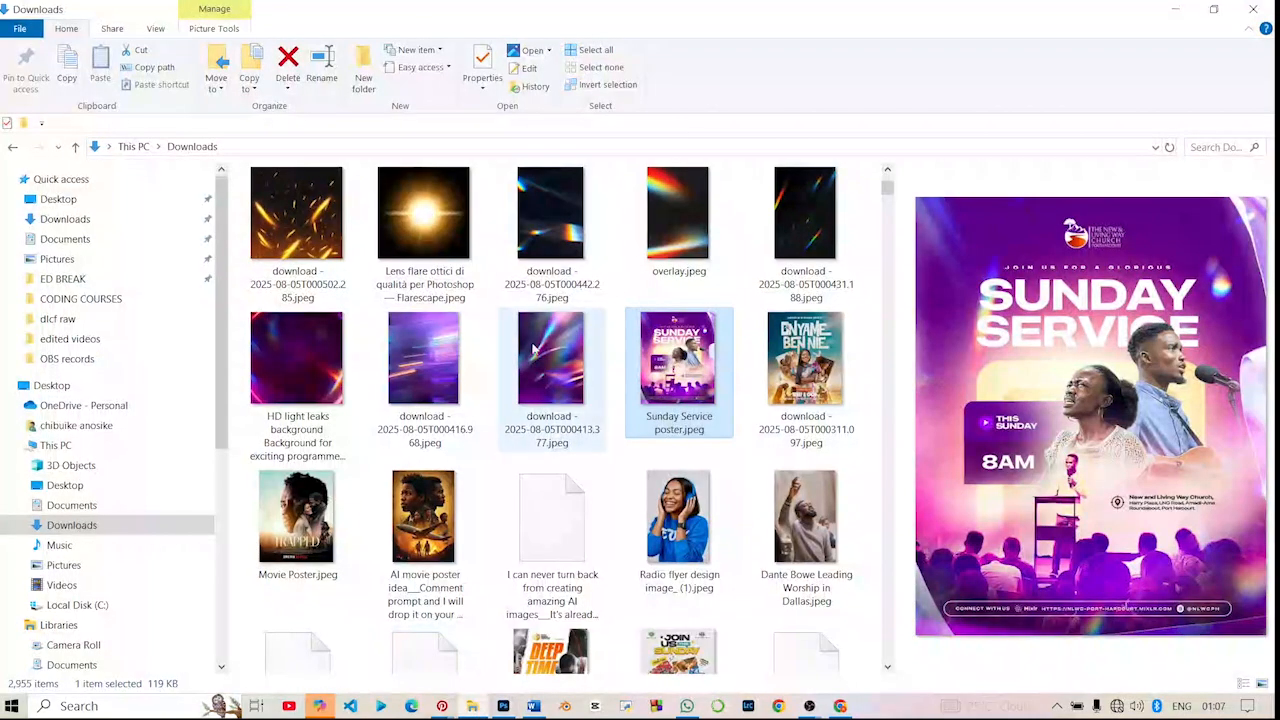
click(1204, 146)
text(LO)
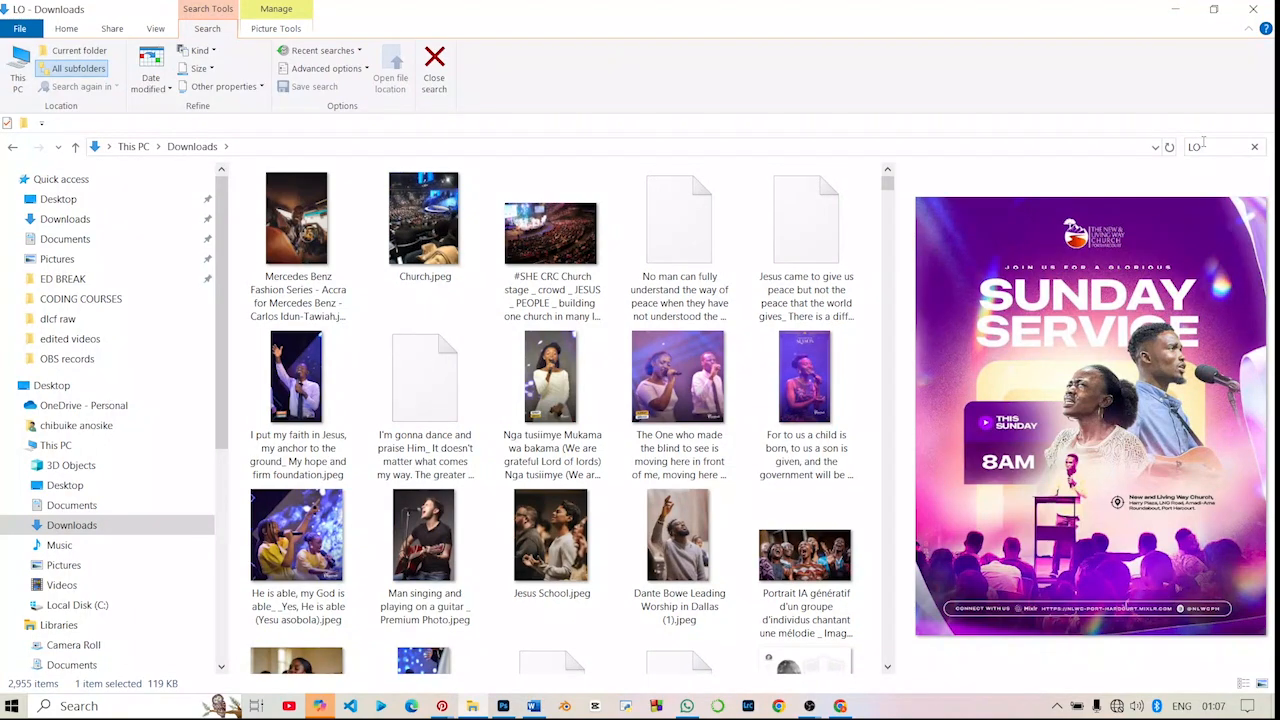
text(CATIO)
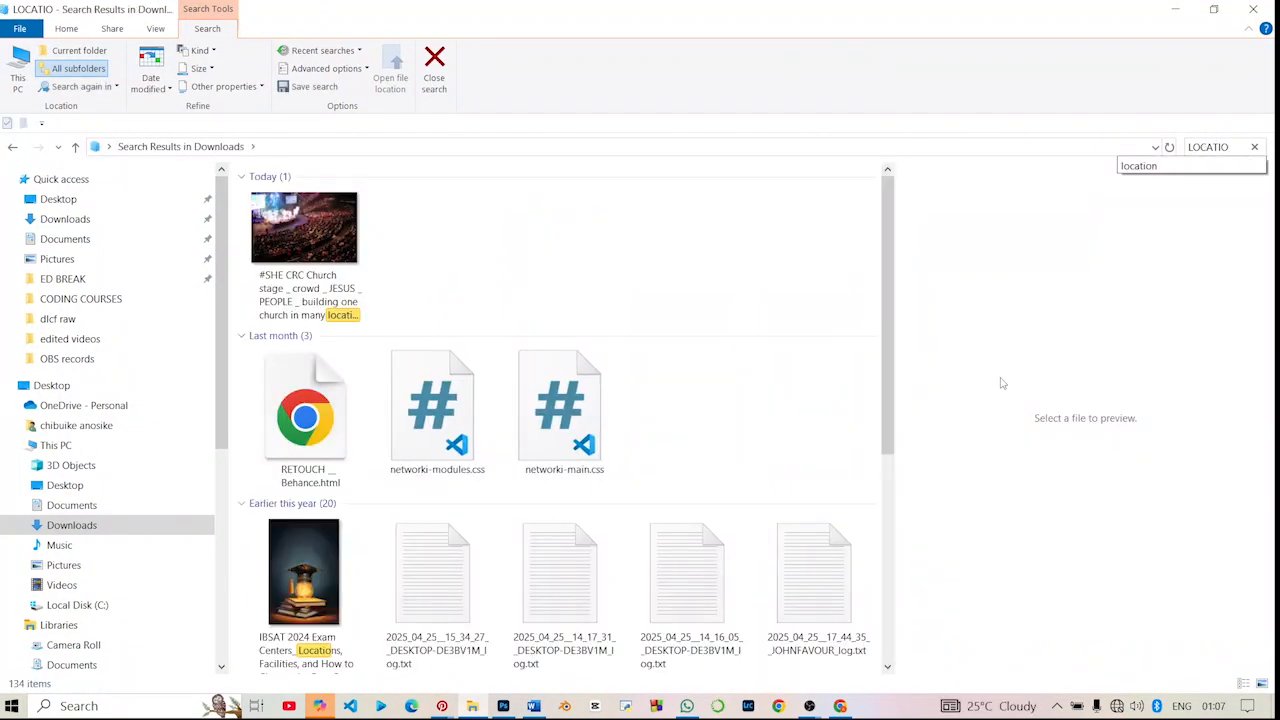
scroll(126, 420, down, 6)
scroll(303, 428, down, 2)
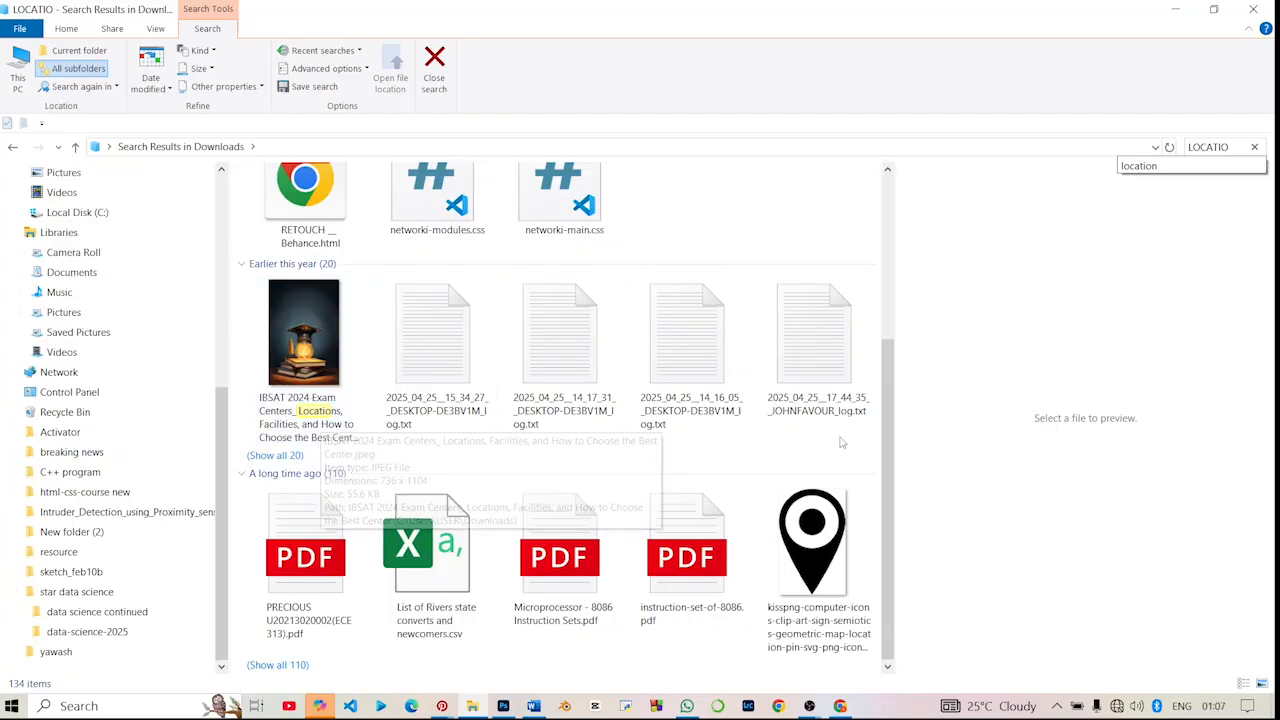
- Place the black location pin PNG in the Photoshop flyer at 8.30% scale, over the crowd below the cream frame
click(812, 545)
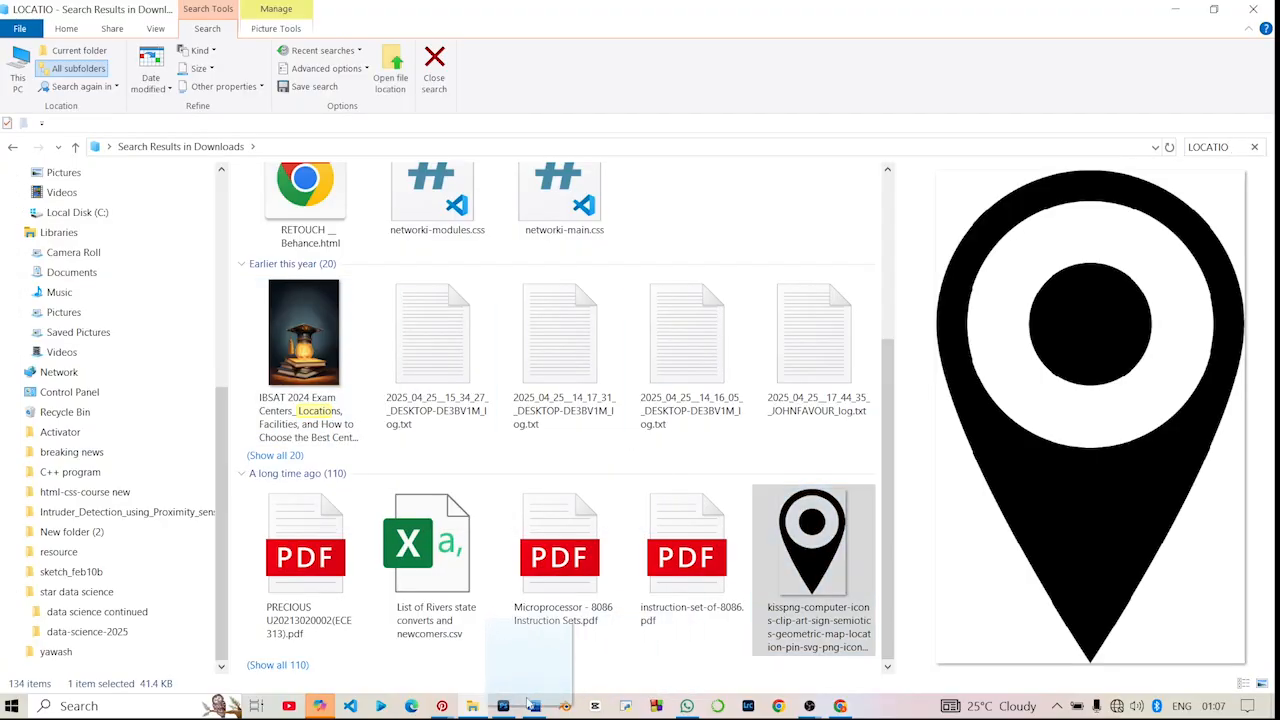
drag(527, 703, 446, 492)
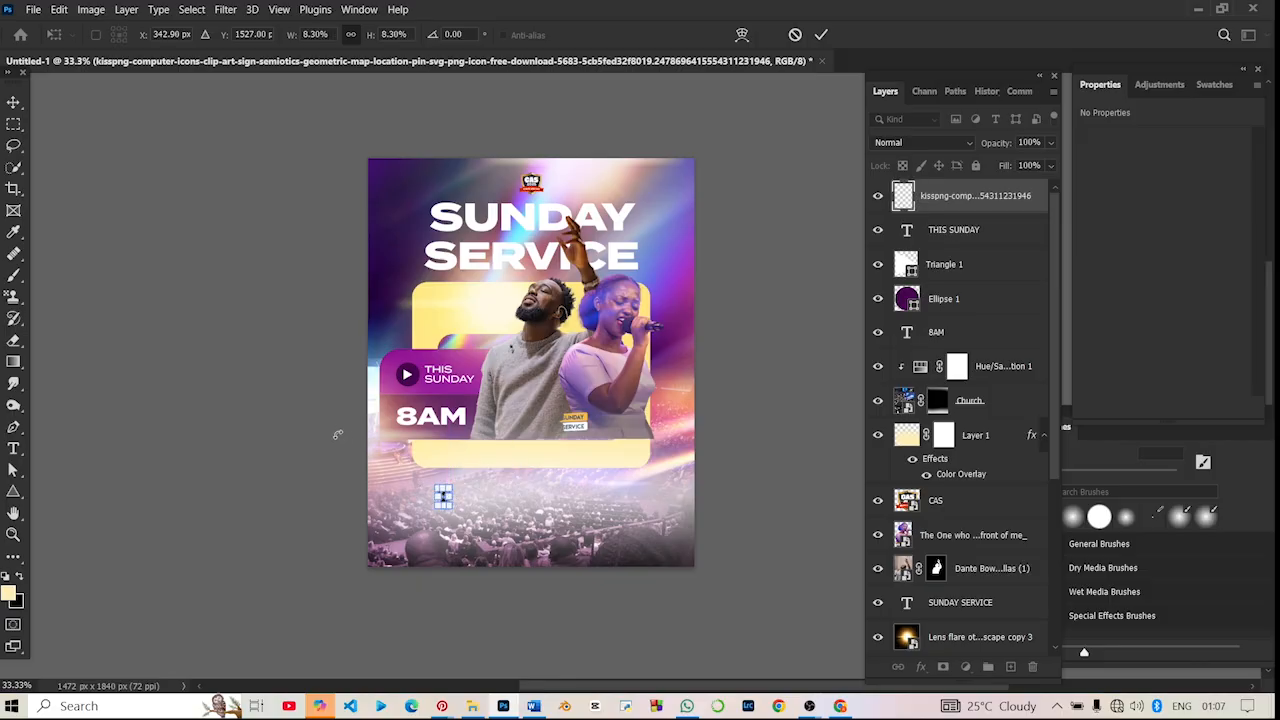
click(298, 336)
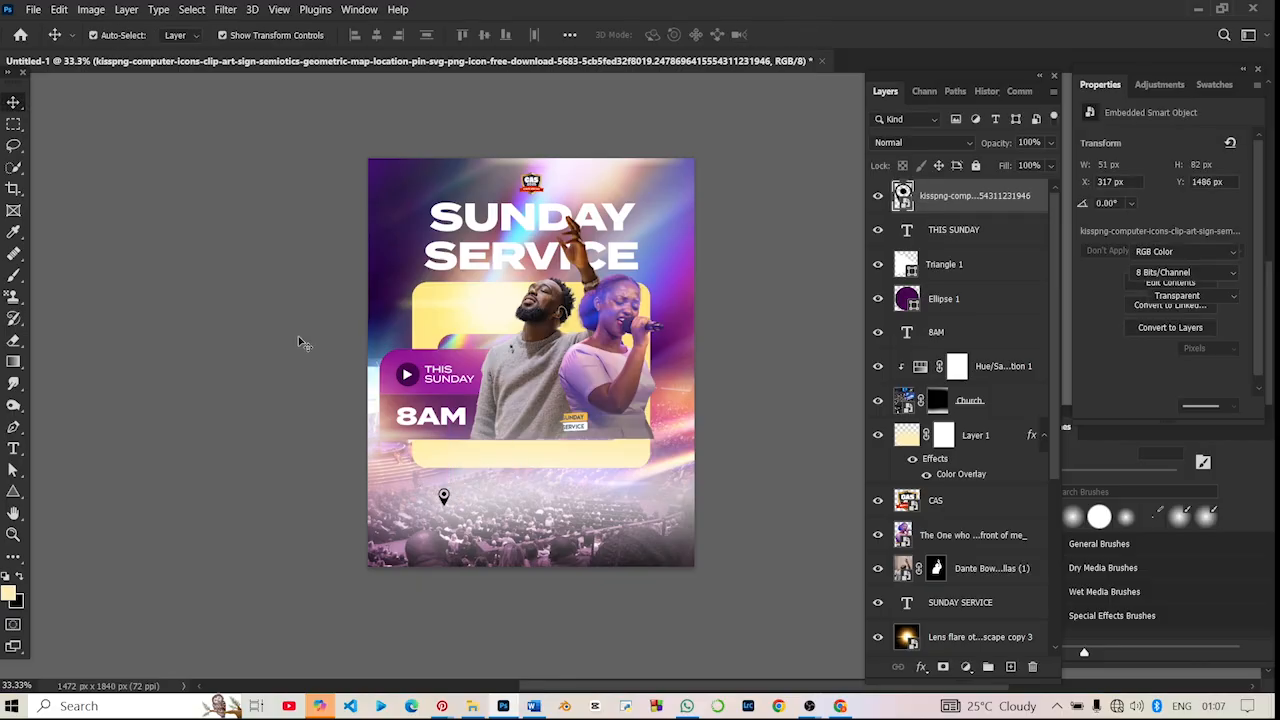
click(298, 336)
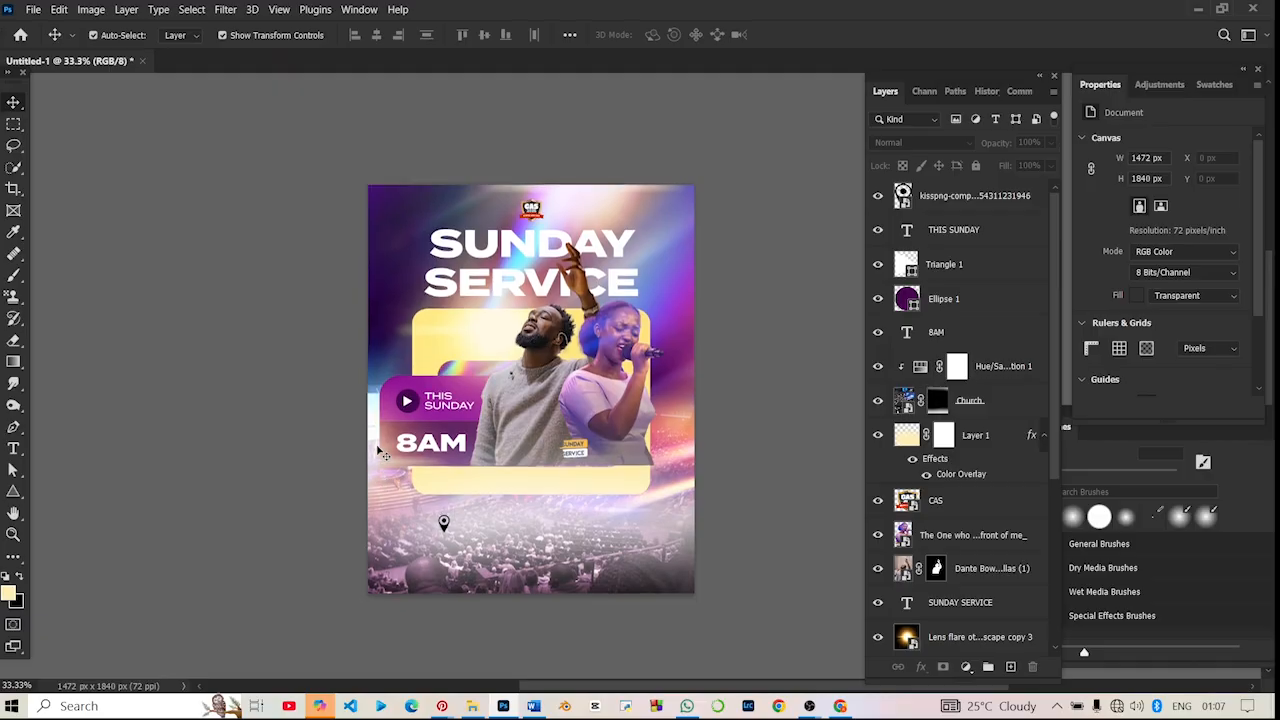
key(ctrl+plus)
scroll(362, 386, down, 2)
scroll(360, 384, down, 3)
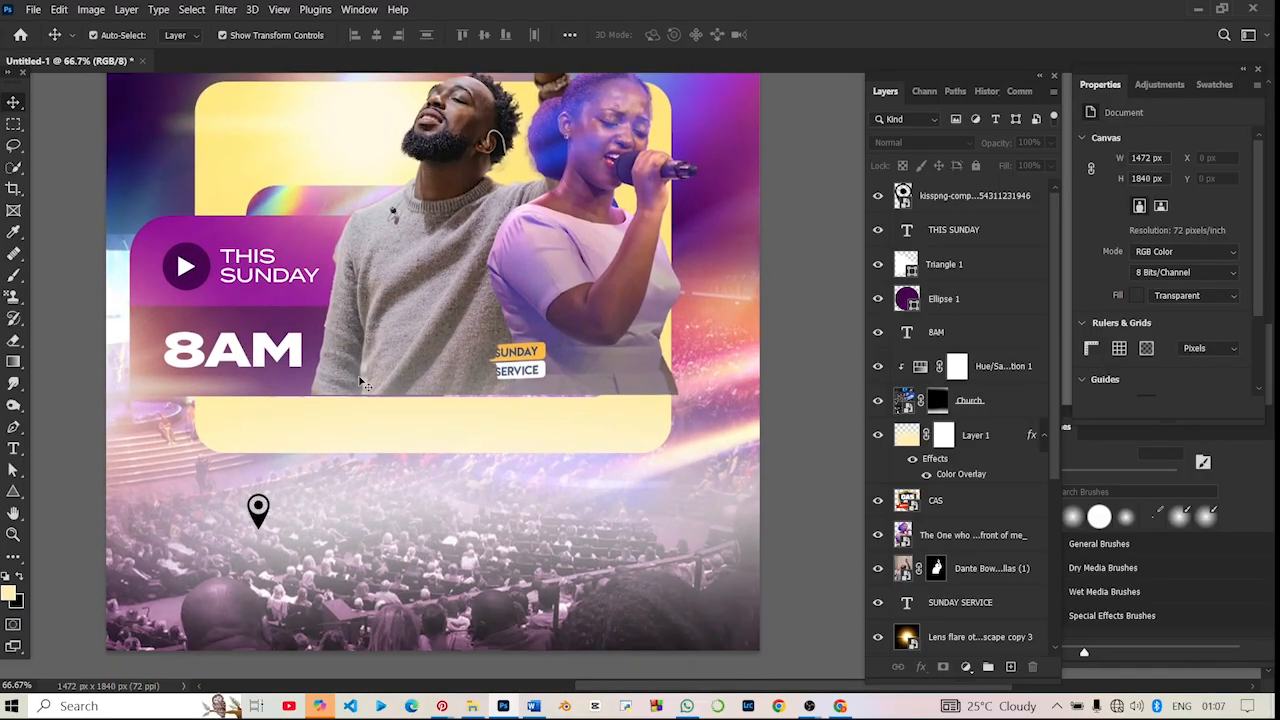
click(350, 500)
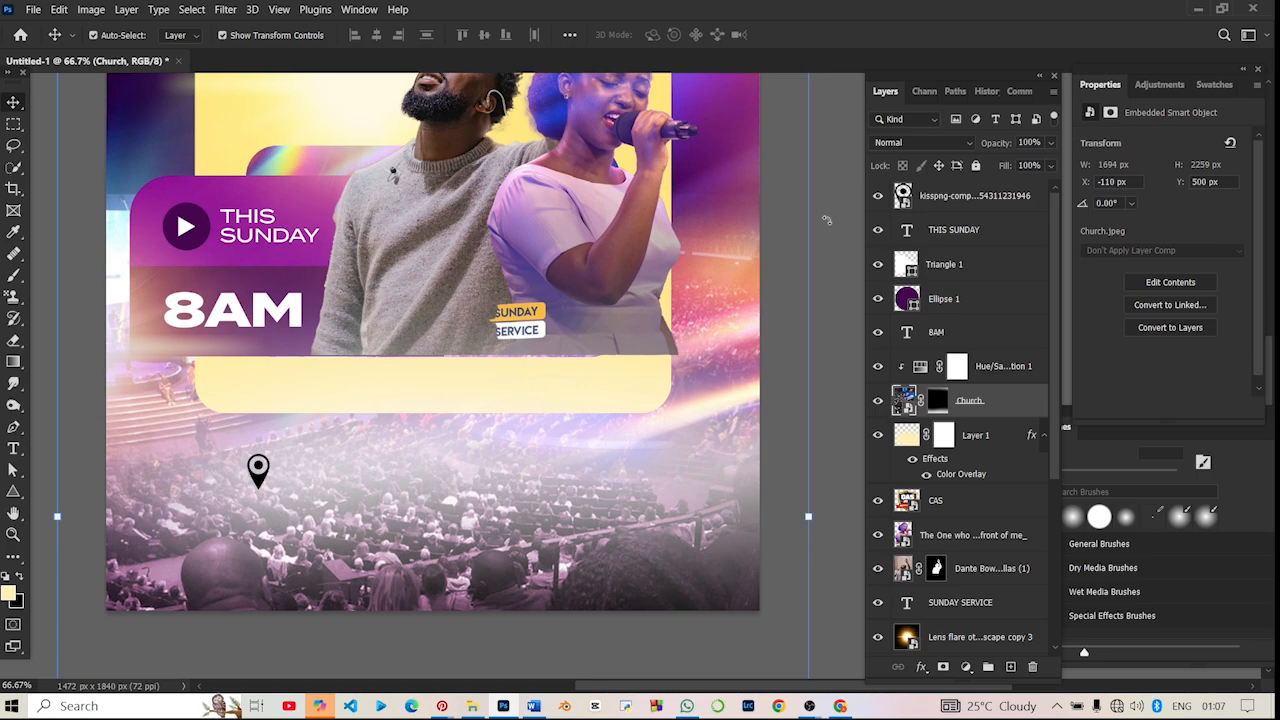
click(852, 188)
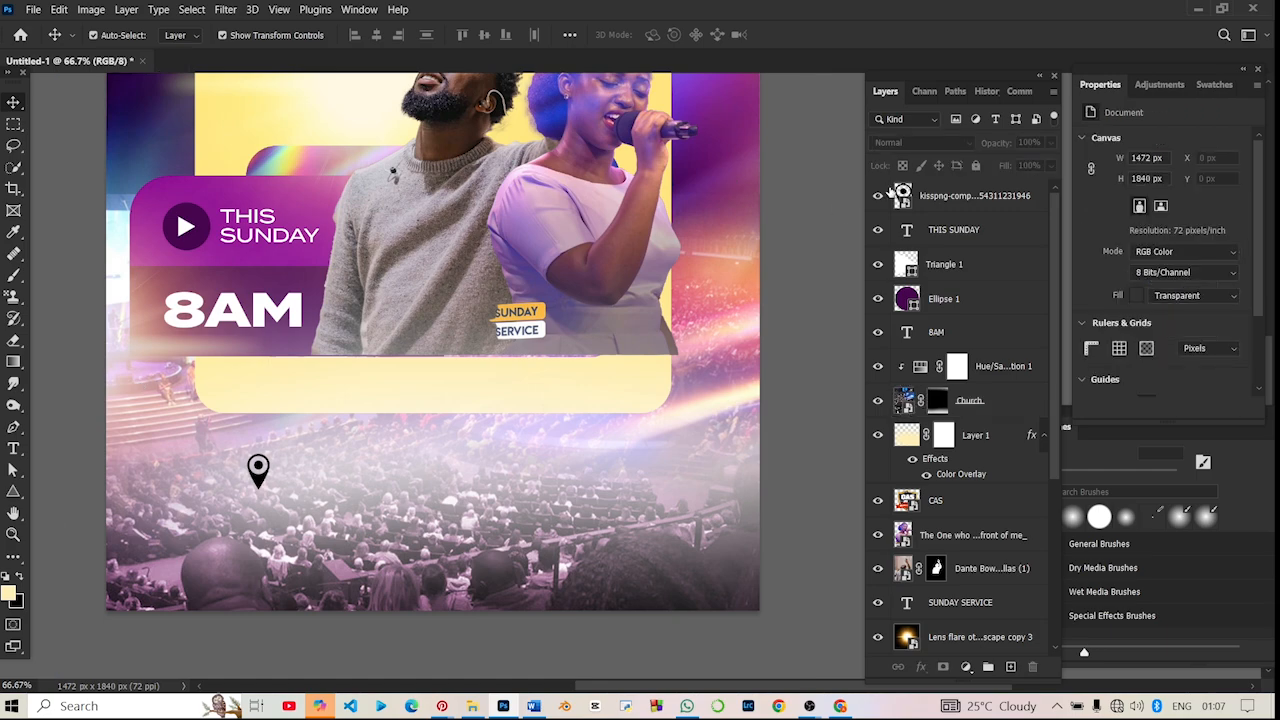
click(944, 264)
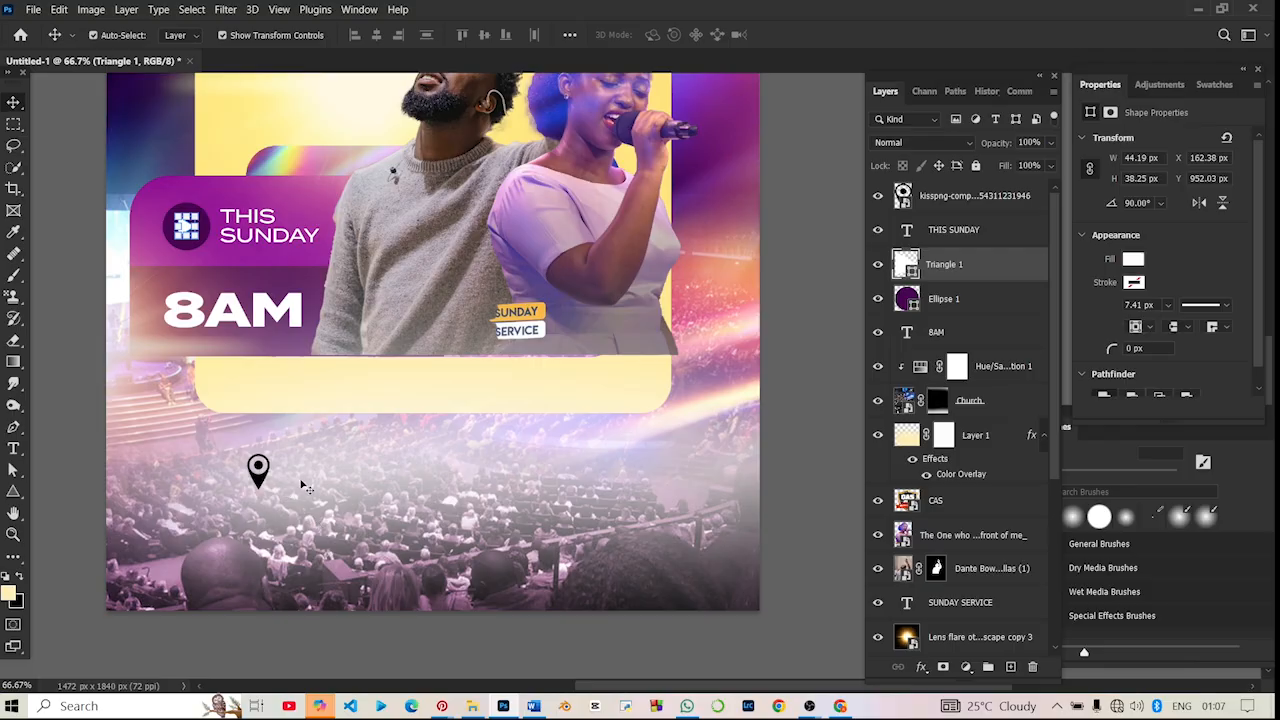
click(386, 381)
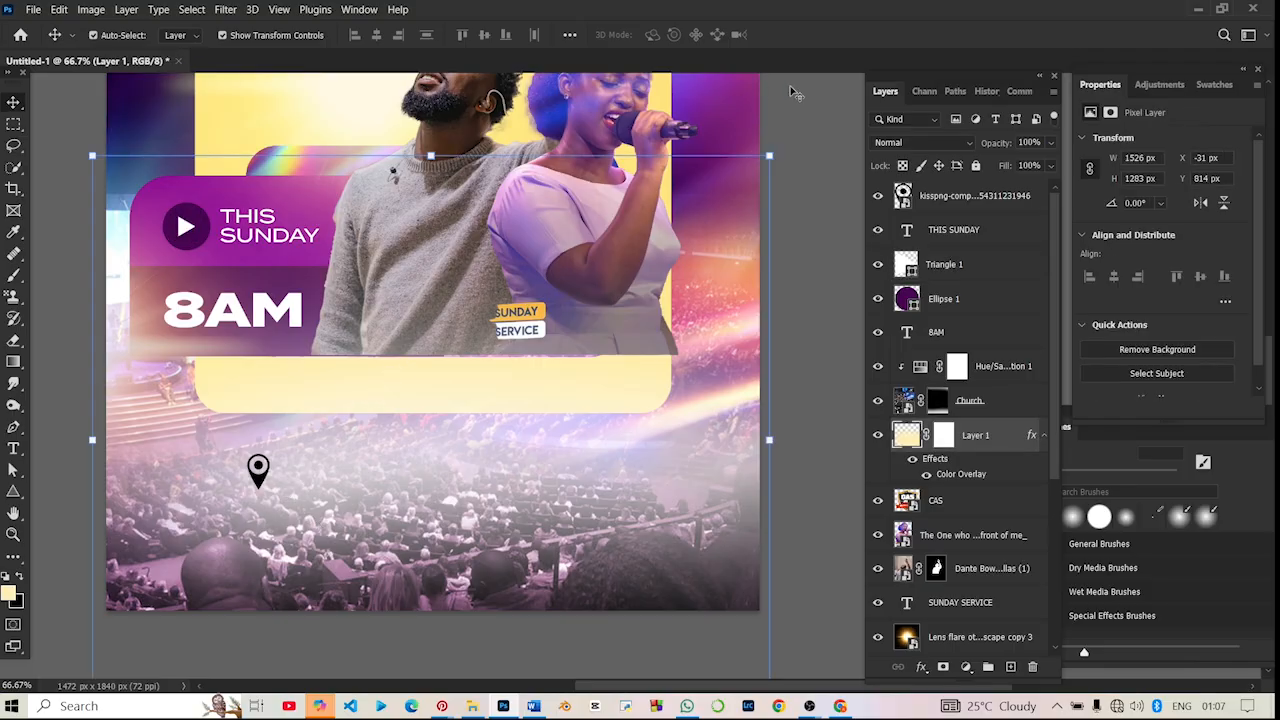
- Nudge the female singer's layer down to Y 519 px
click(608, 121)
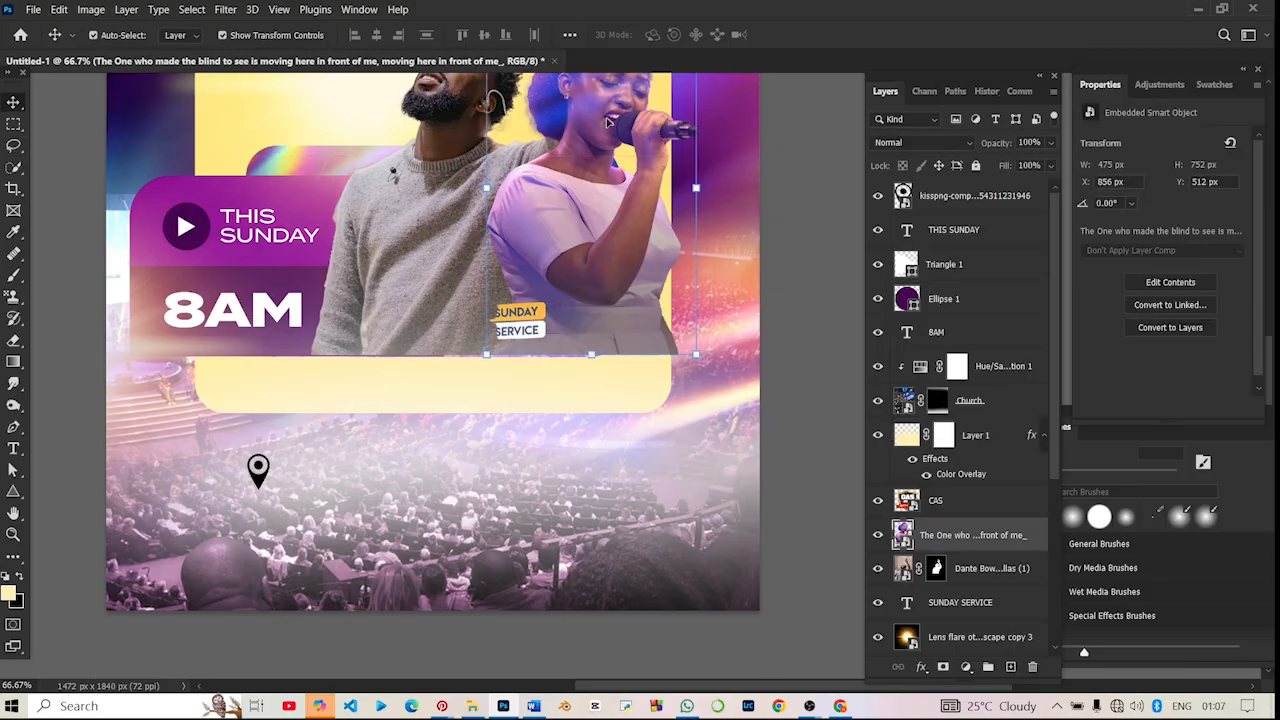
key(Down)
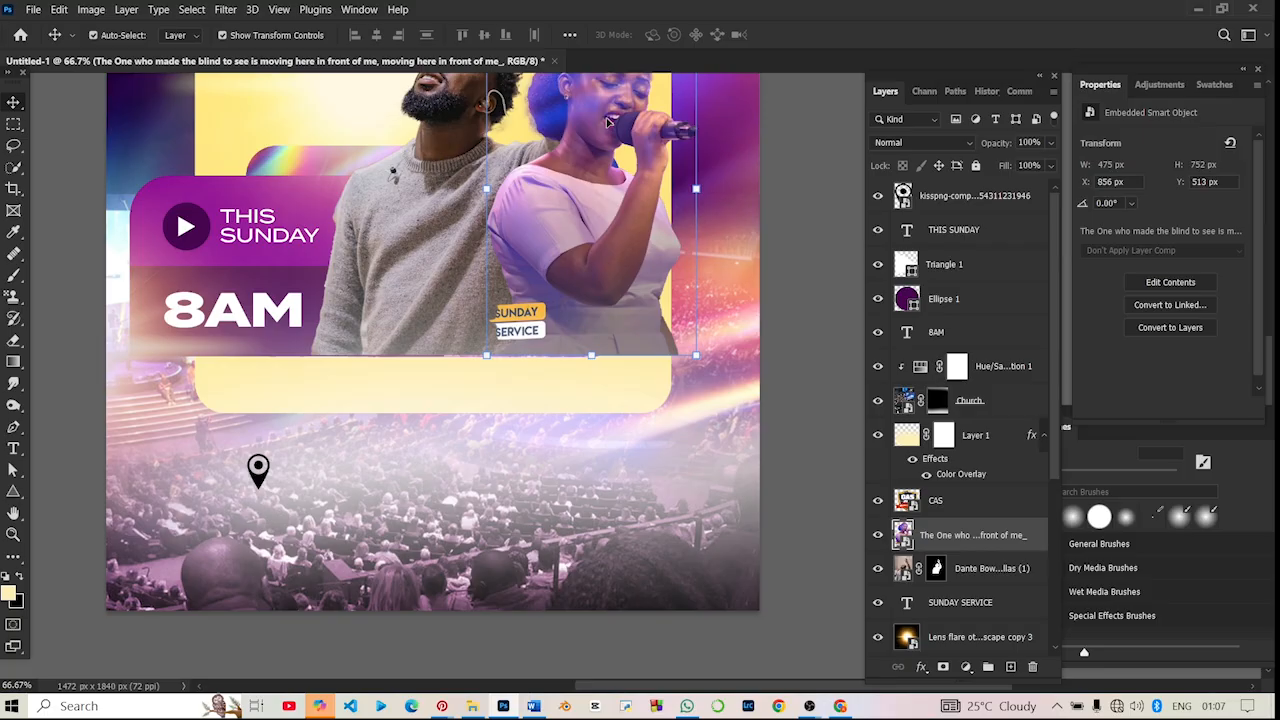
key(Down)
key(Down)
key(Down)
key(Down)
key(Down)
key(Down)
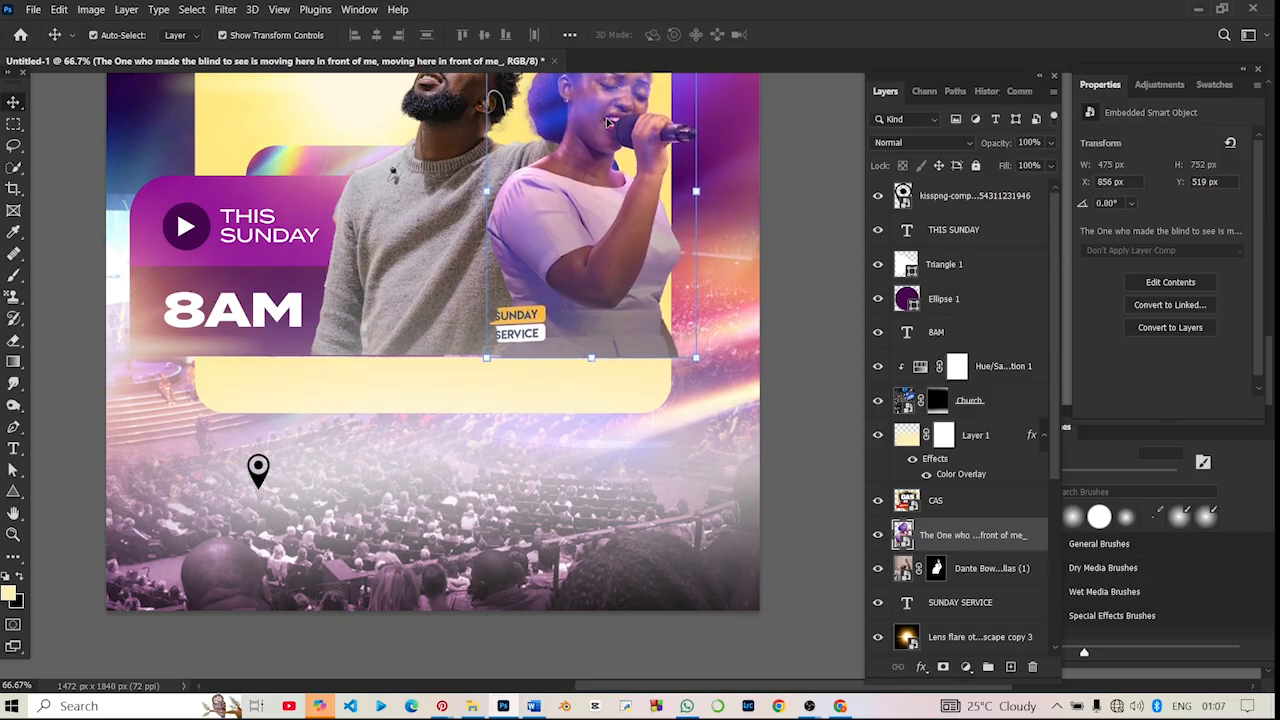
- Nudge the male singer's layer down to Y 185 px so his cut edge lines up with the woman's
click(427, 158)
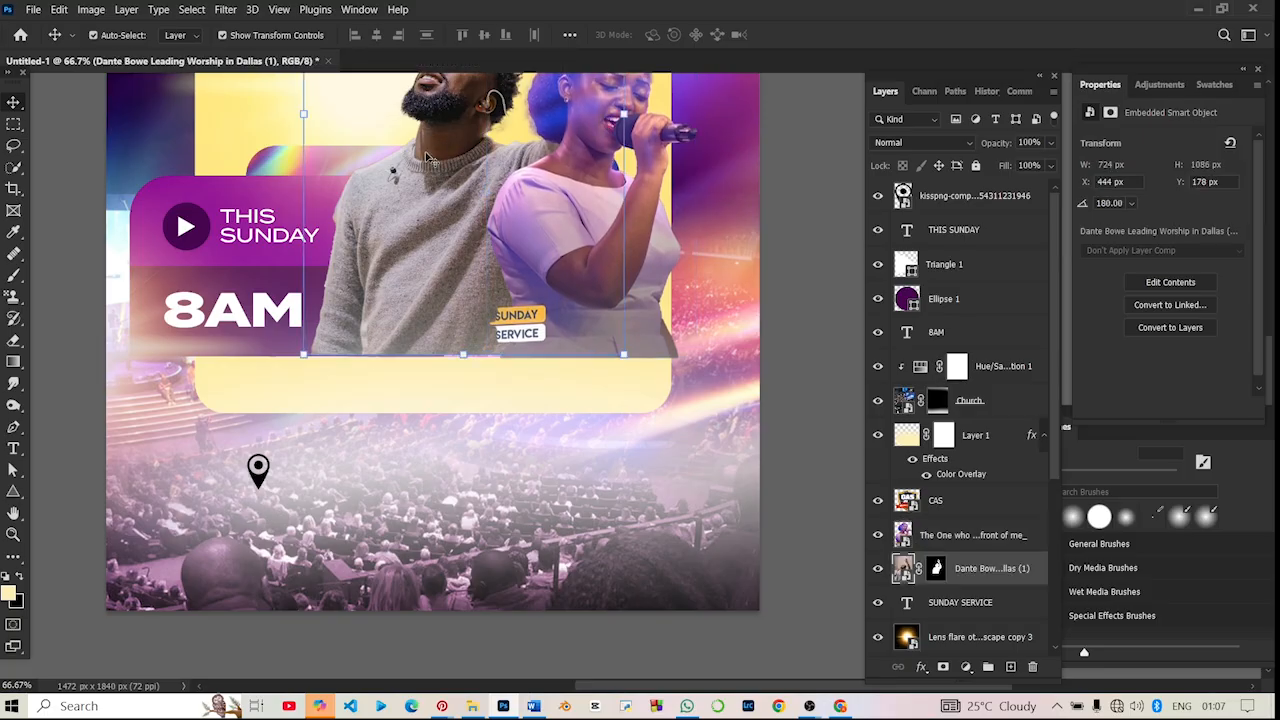
key(Down)
key(Down)
key(Down)
key(Down)
key(Down)
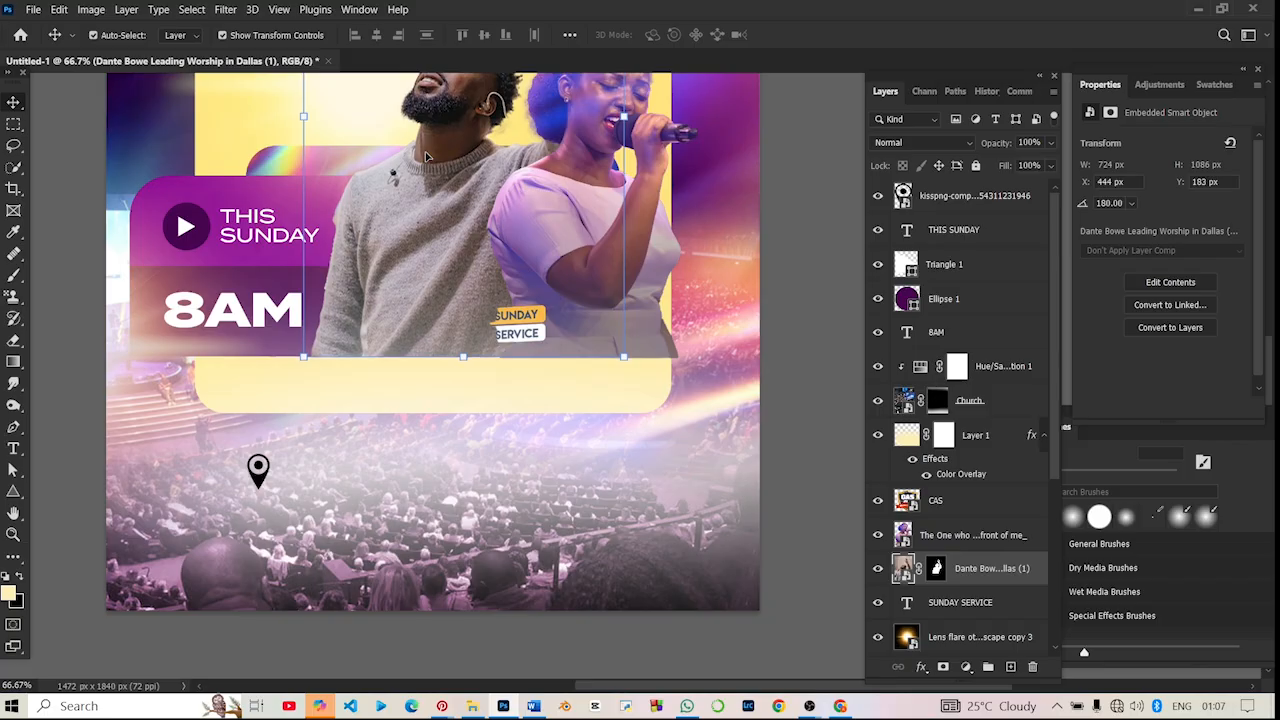
key(Down)
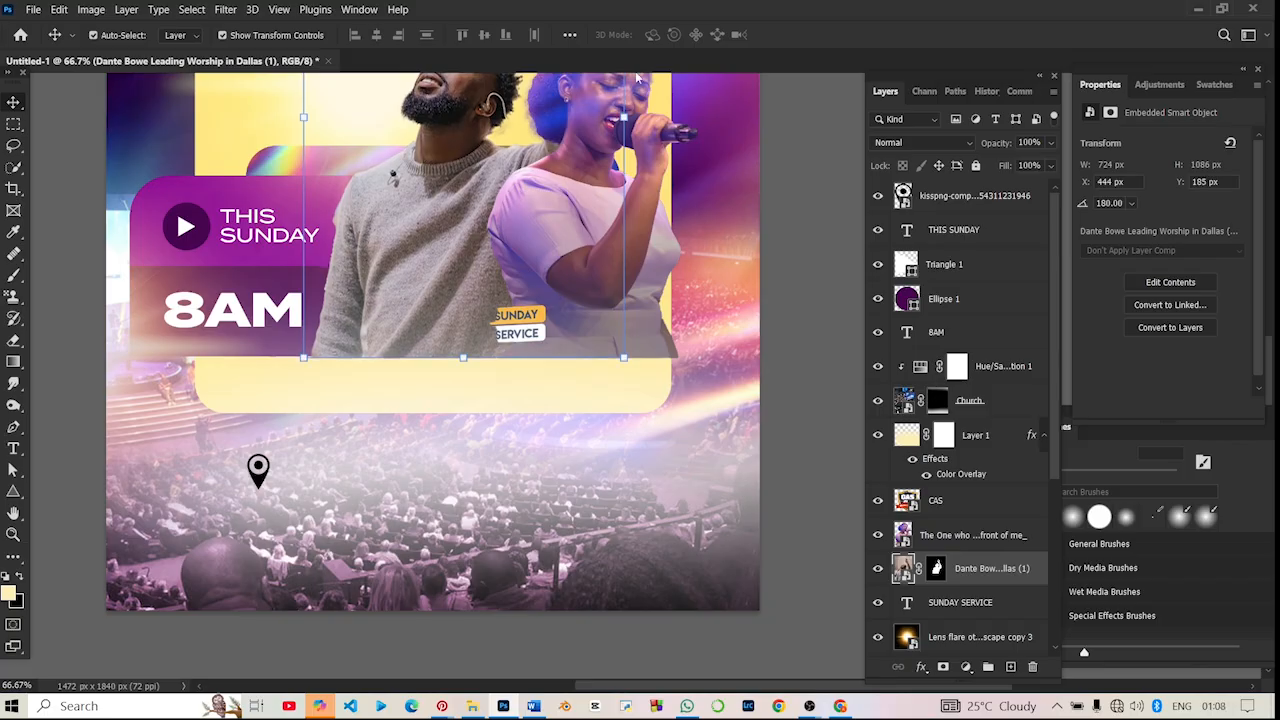
click(777, 191)
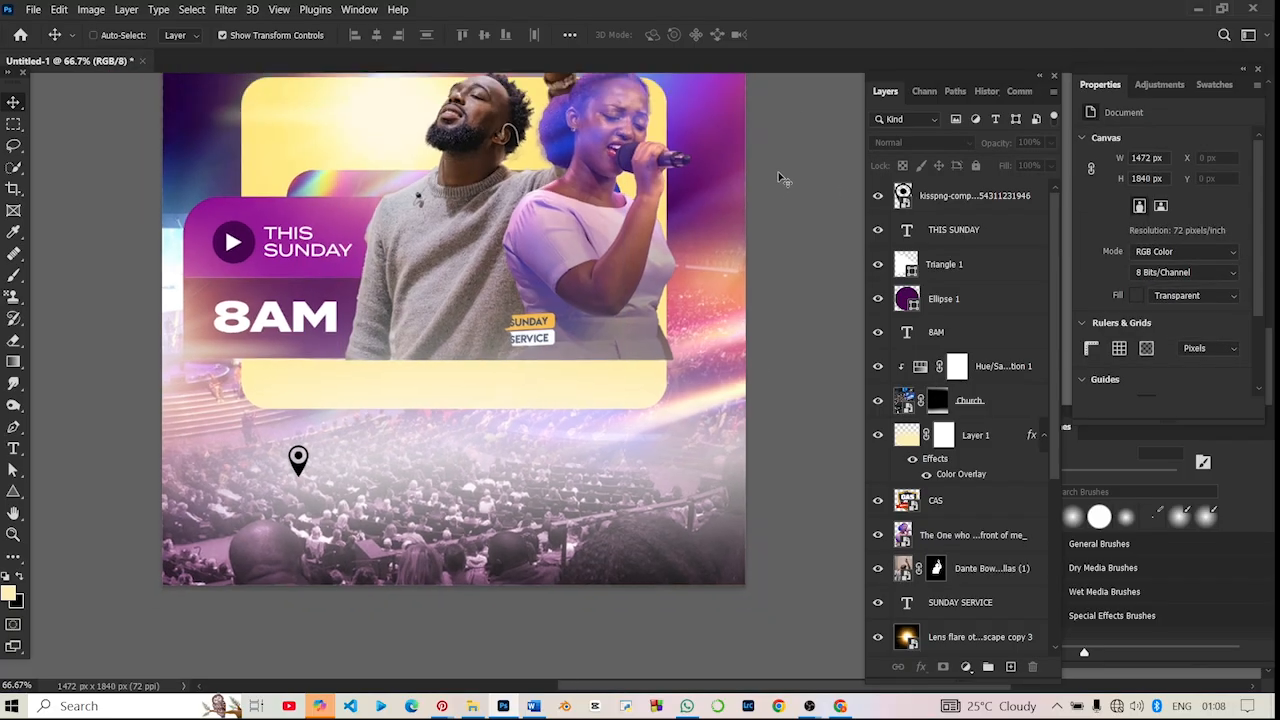
- Toggle the visibility of Layer 1 off and on to check its haze over the crowd
key(ctrl+minus)
key(ctrl+plus)
key(ctrl+plus)
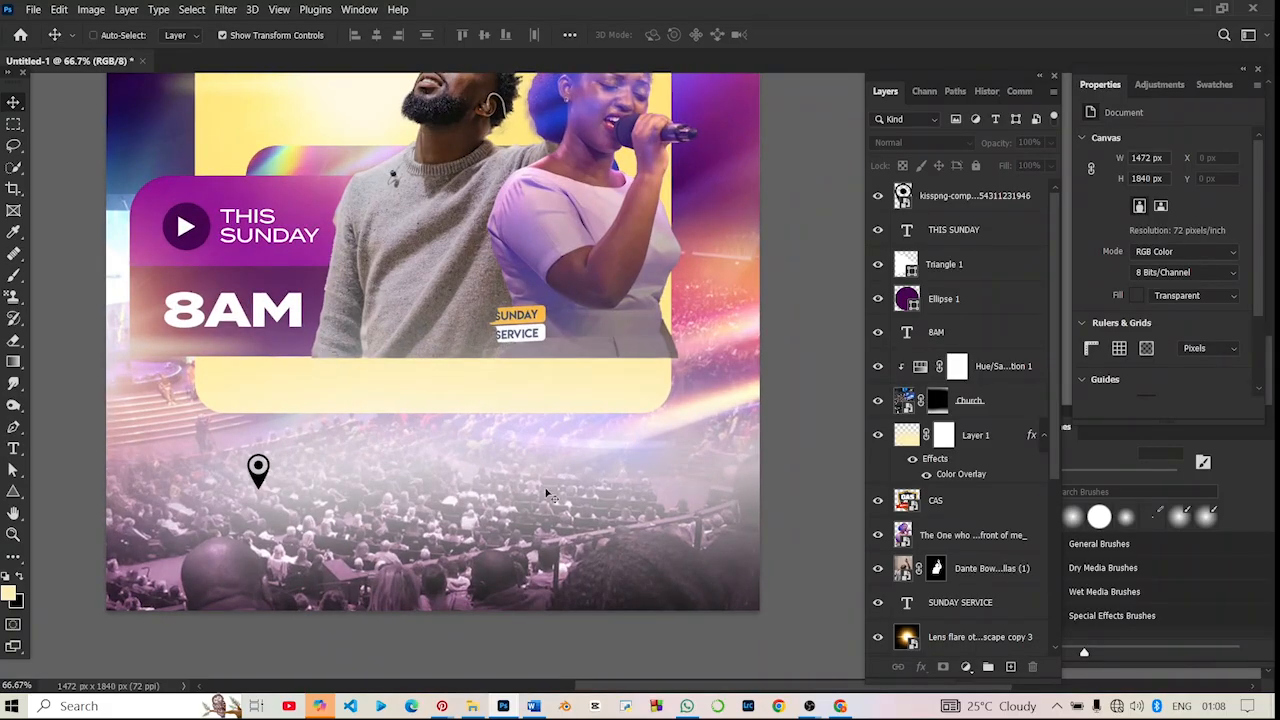
key(ctrl+minus)
click(945, 263)
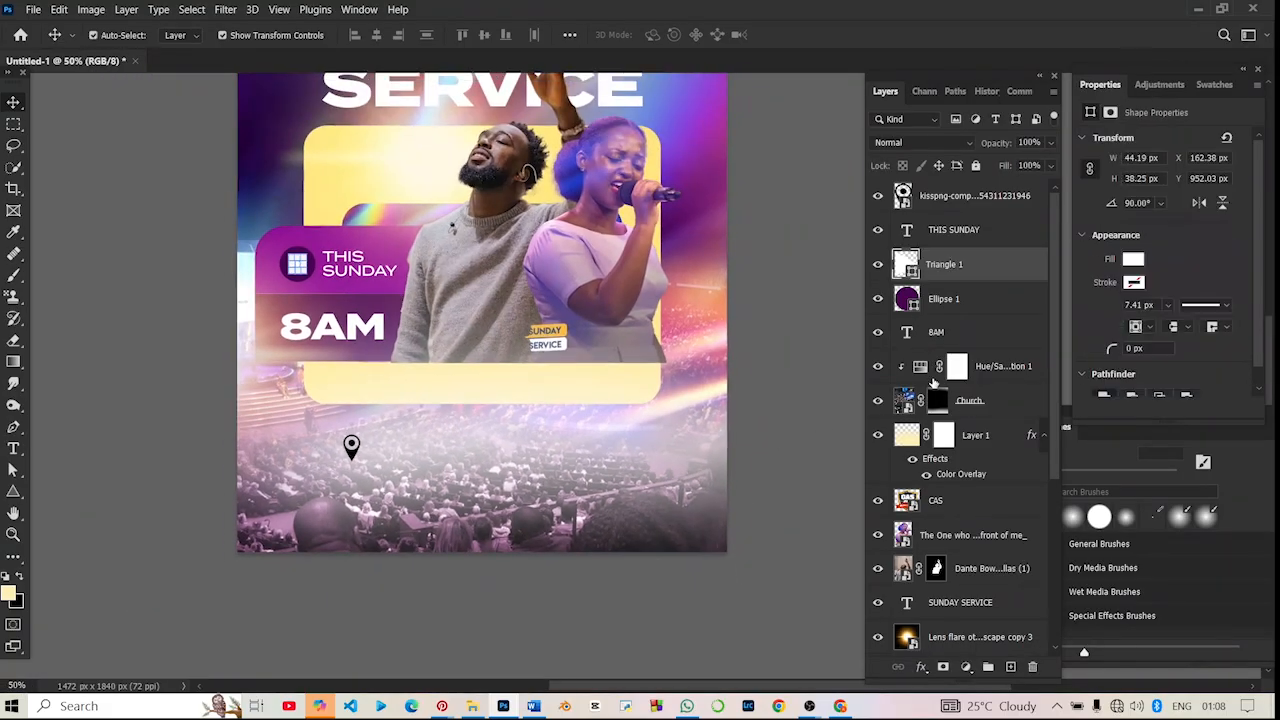
scroll(933, 383, down, 2)
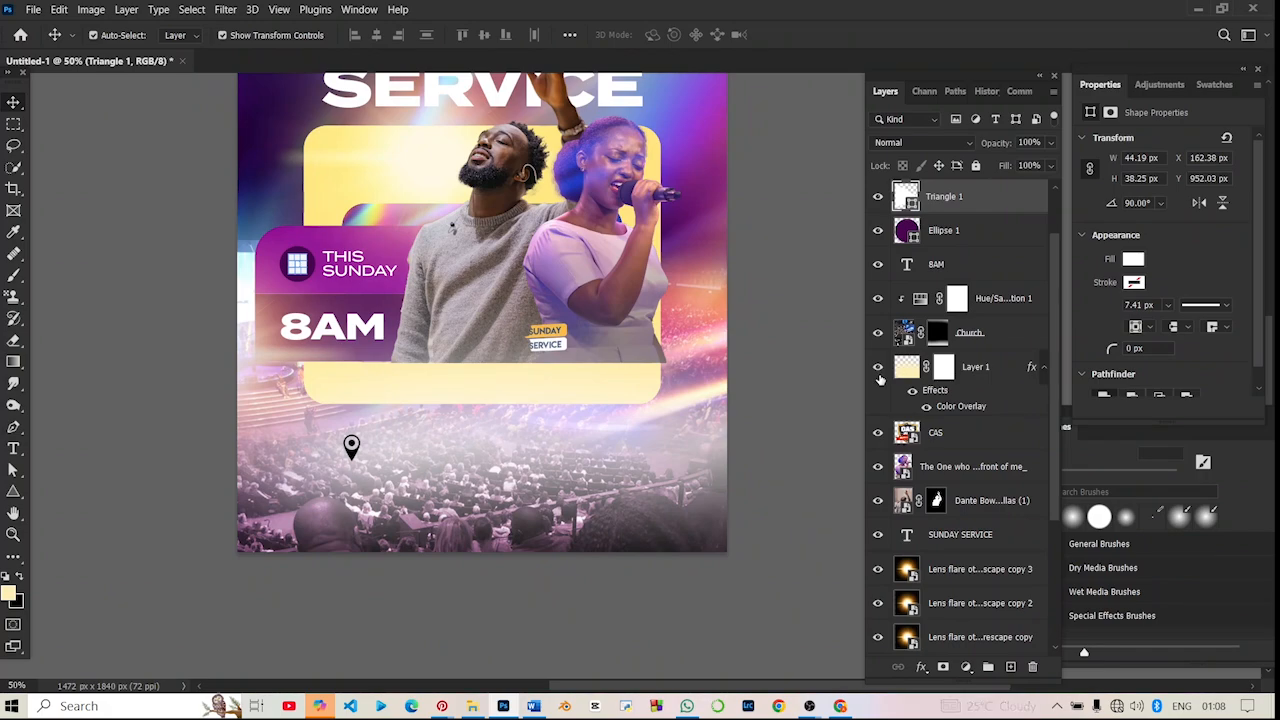
click(878, 367)
click(879, 372)
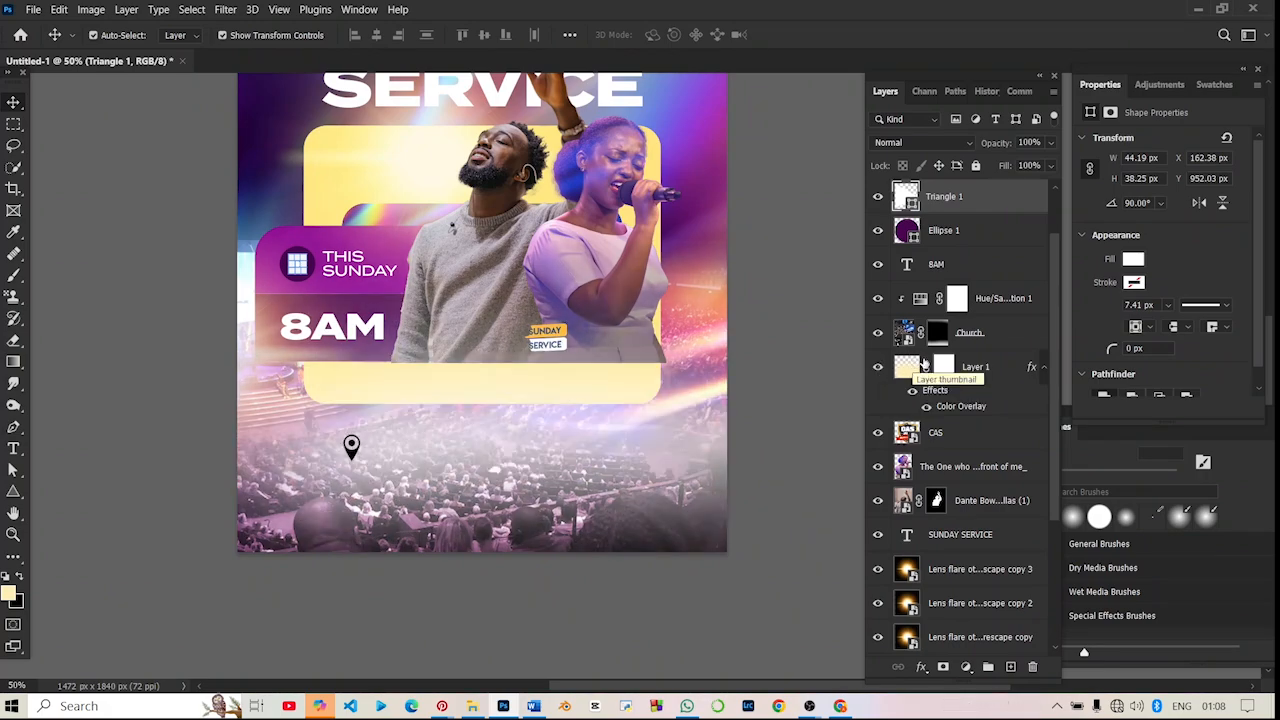
- Duplicate the haze layer, Layer 1, twice to strengthen the white fog over the crowd
click(988, 367)
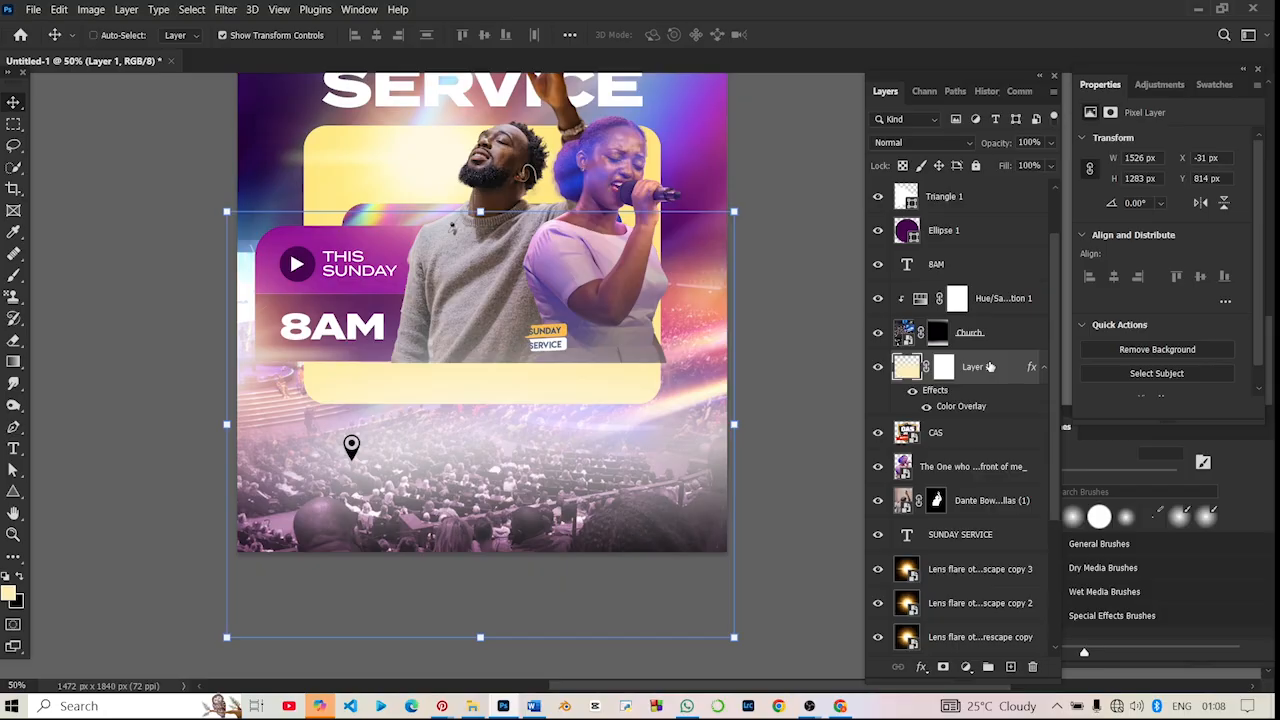
key(ctrl+j)
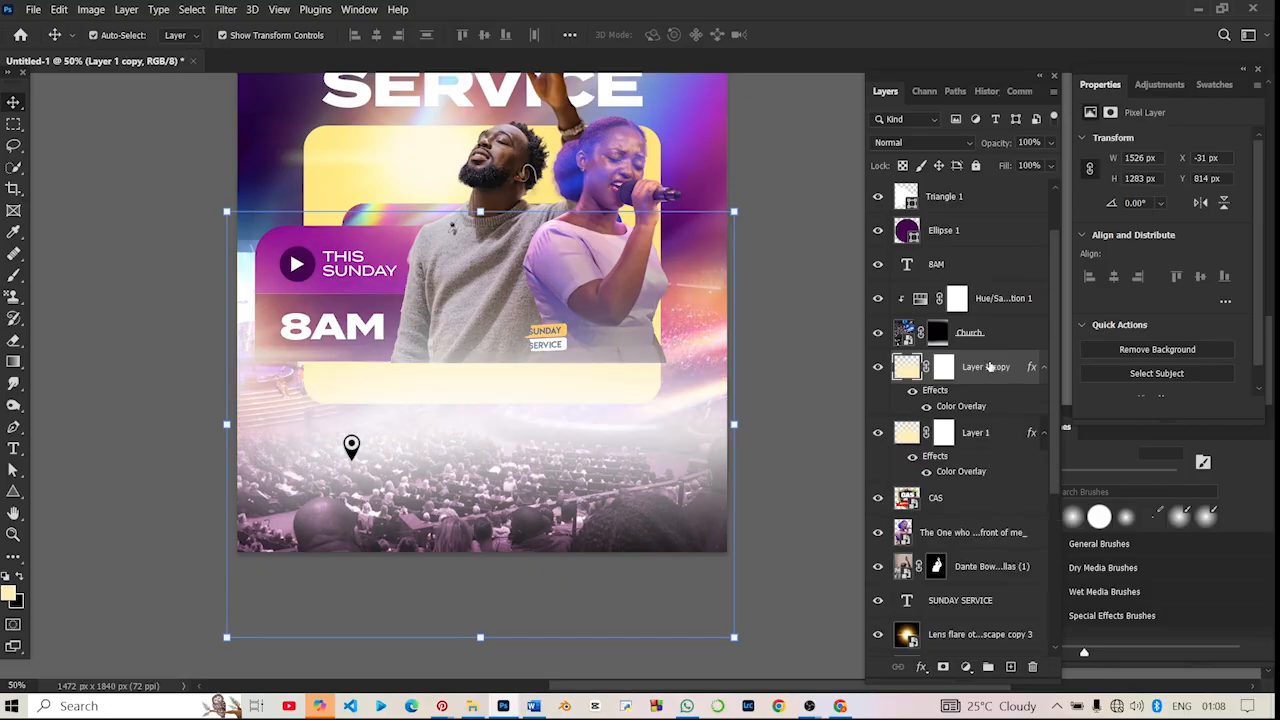
key(ctrl+z)
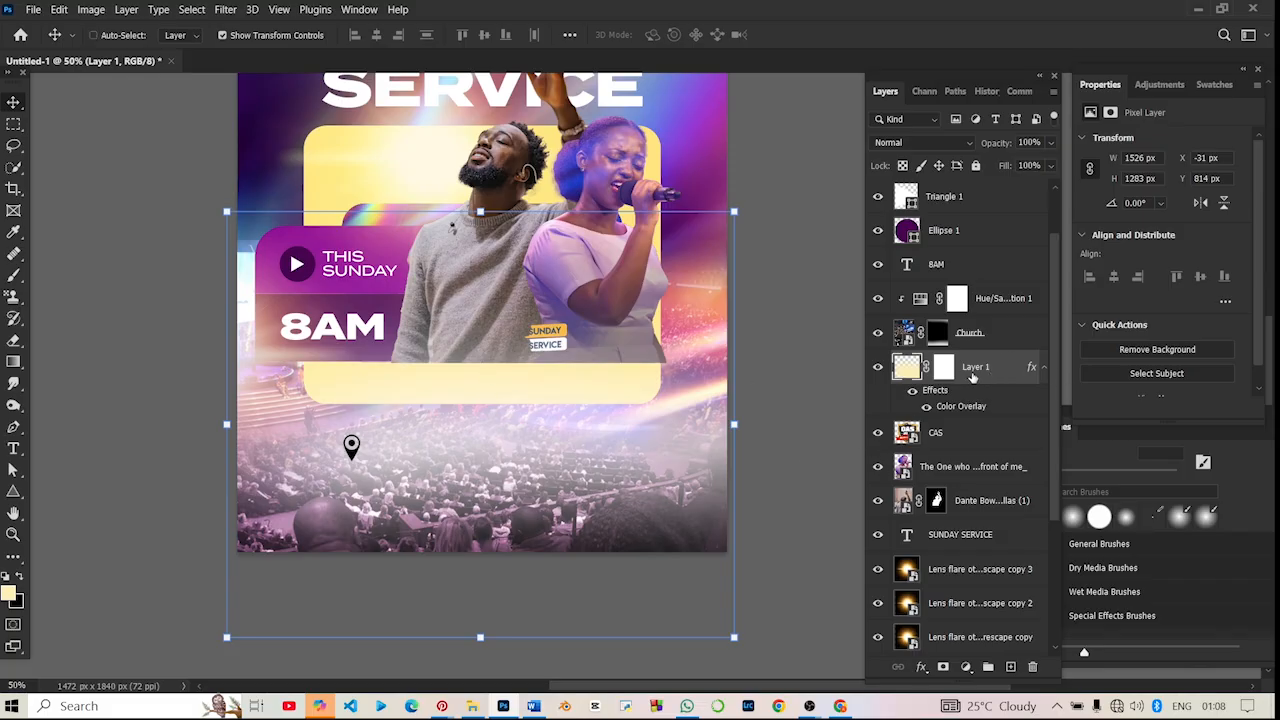
key(ctrl+j)
key(ctrl+j)
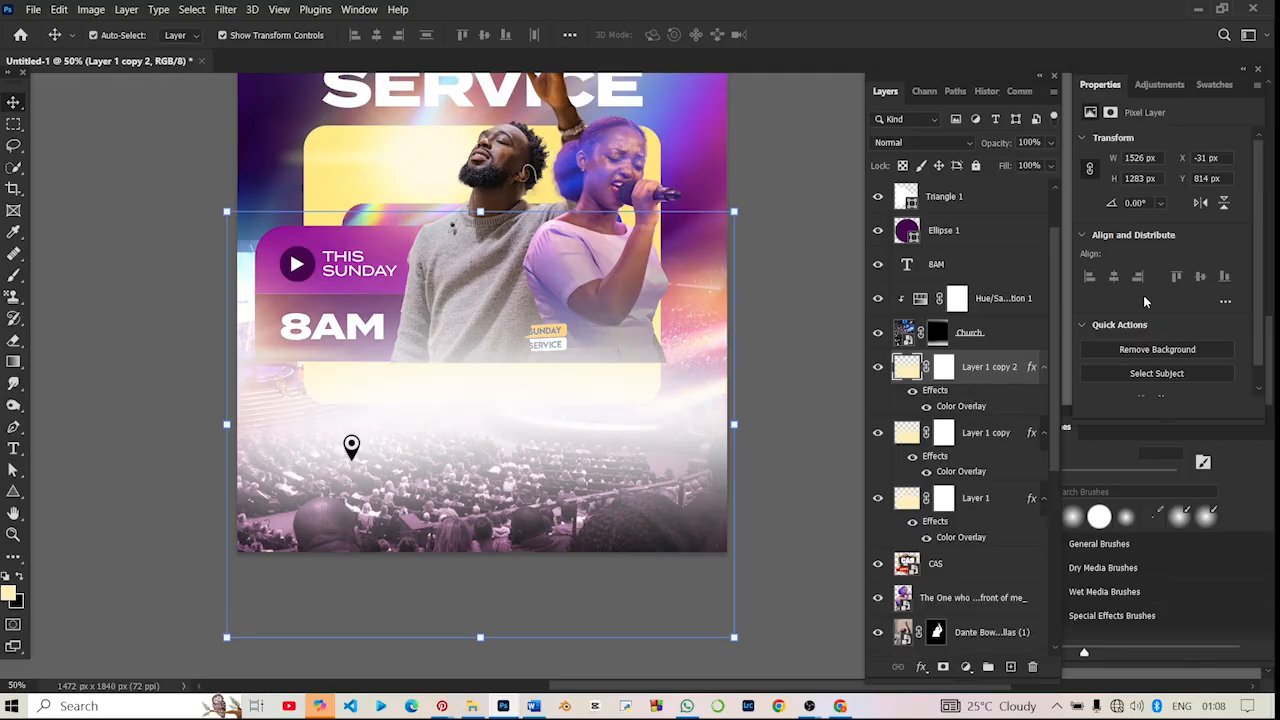
- Convert Layer 1 and its two copies into a single smart object
shift+click(976, 500)
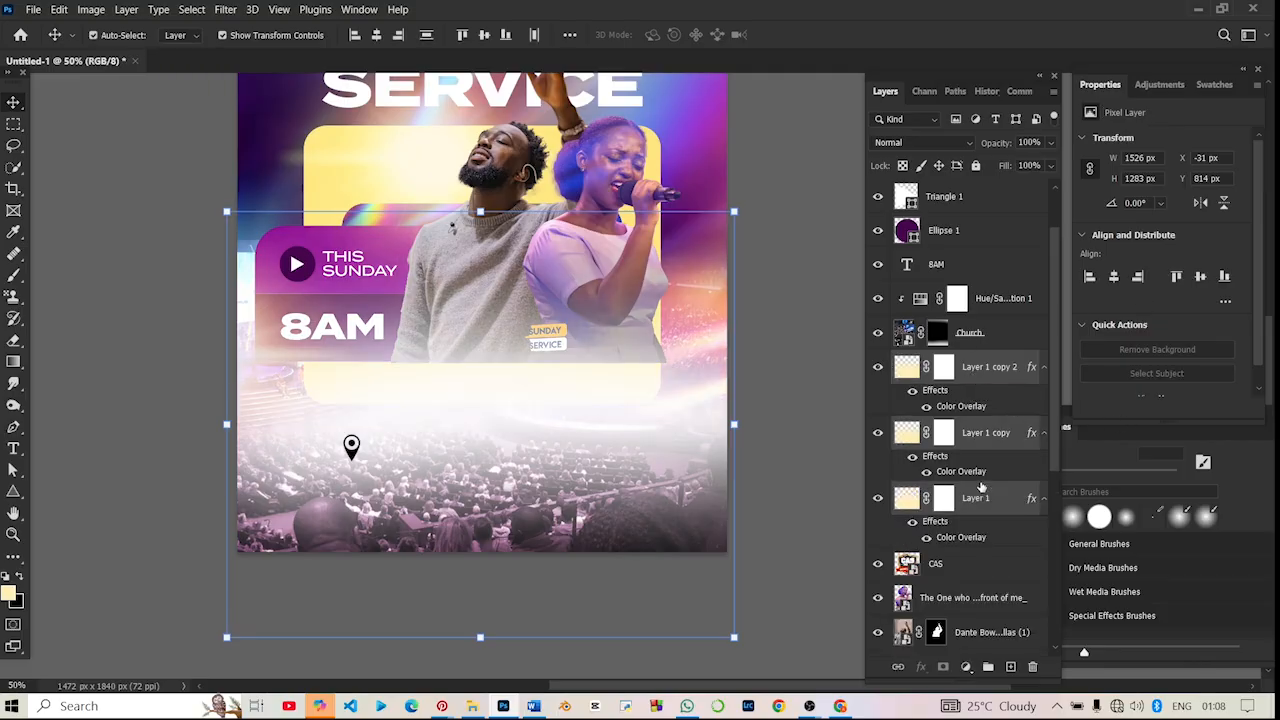
right_click(988, 440)
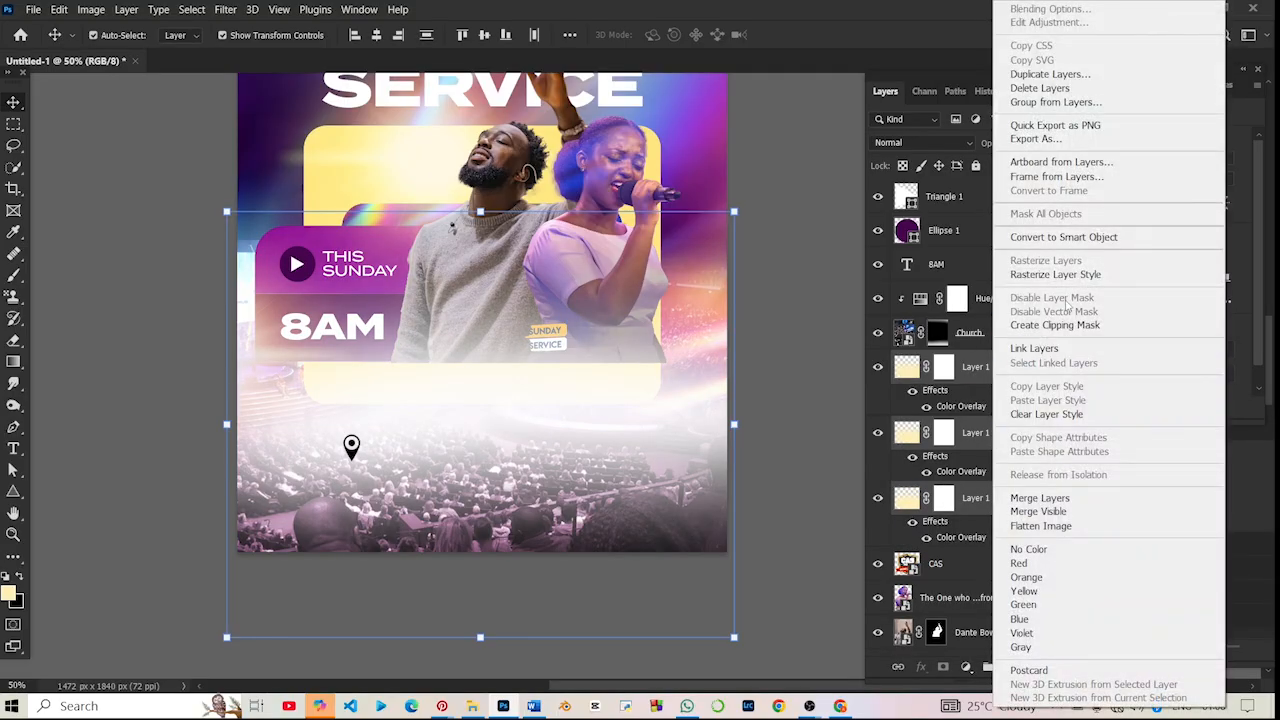
click(1064, 237)
- Move the haze smart object to X -27 px, Y 803 px and stack it above the Hue/Saturation layer
mouse_move(580, 387)
mouse_down()
mouse_move(580, 425)
mouse_move(589, 350)
mouse_move(580, 378)
mouse_up()
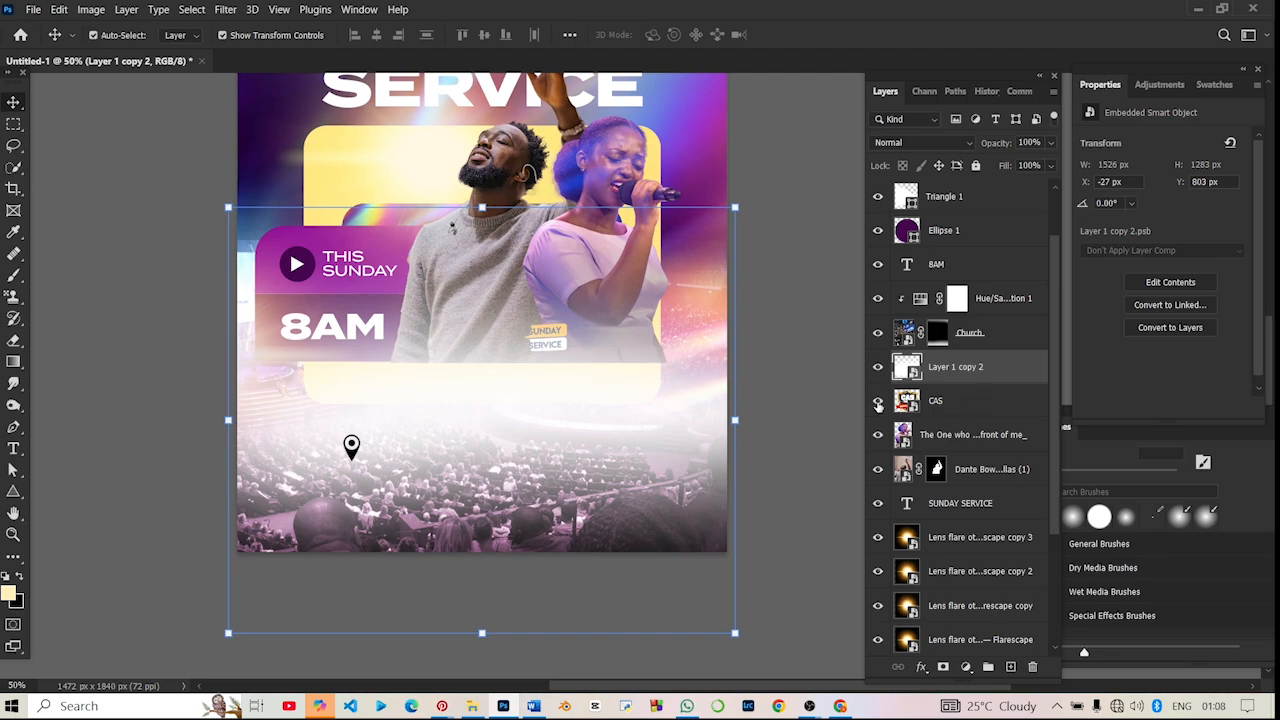
drag(935, 367, 925, 288)
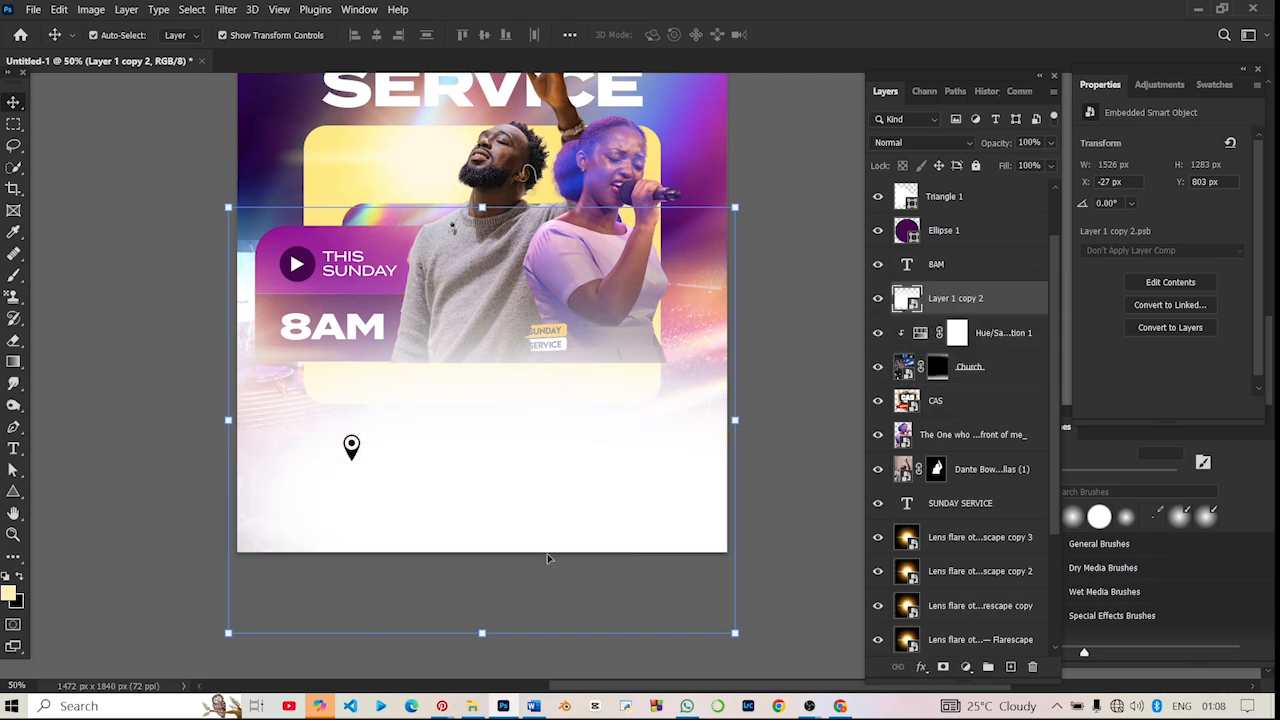
drag(480, 633, 540, 398)
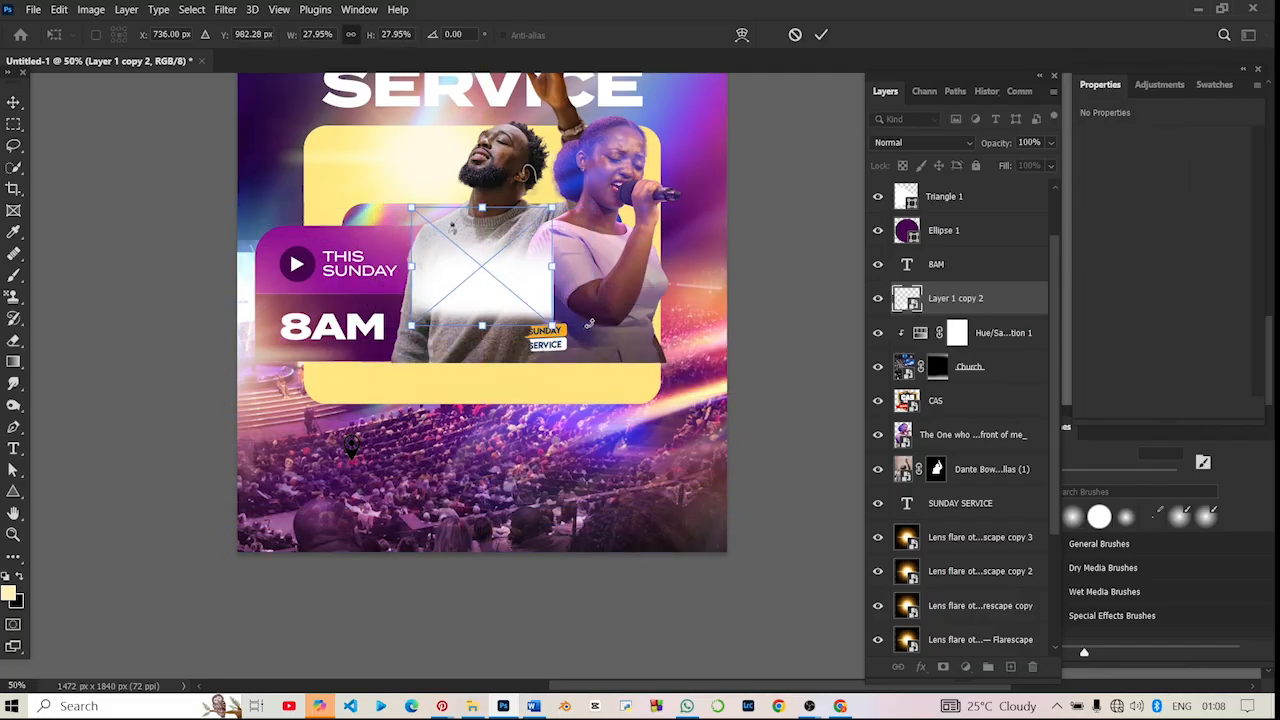
key(ctrl+z)
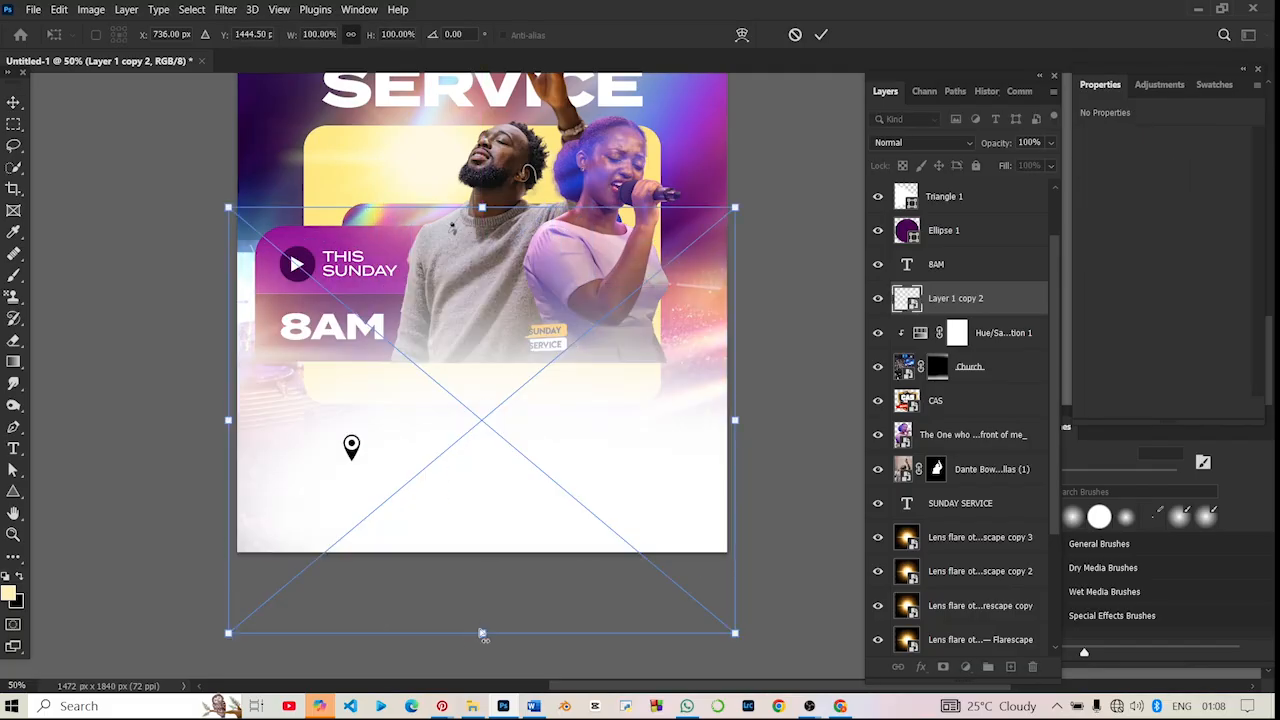
drag(481, 633, 515, 462)
key(ctrl+z)
- Squash the haze smart object to about 44% height, 1526 x 567 px, and place it at X -54 px, Y 1121 px
drag(492, 638, 514, 445)
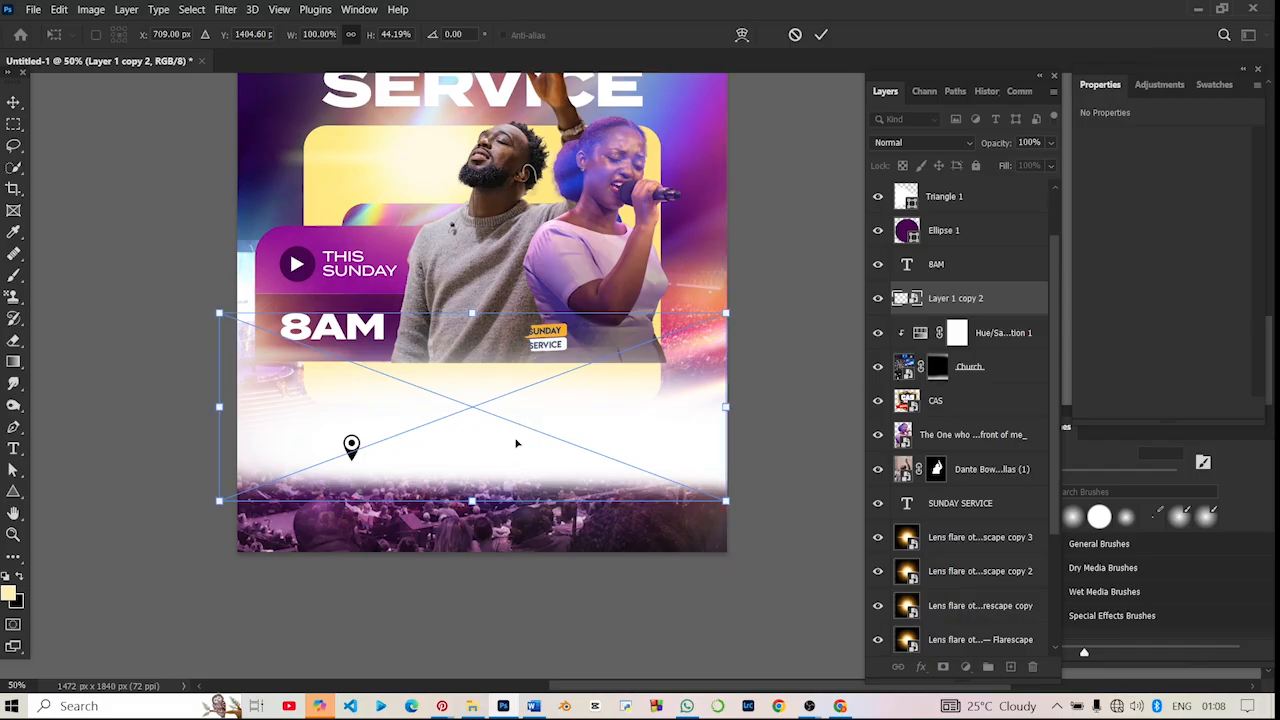
key(Return)
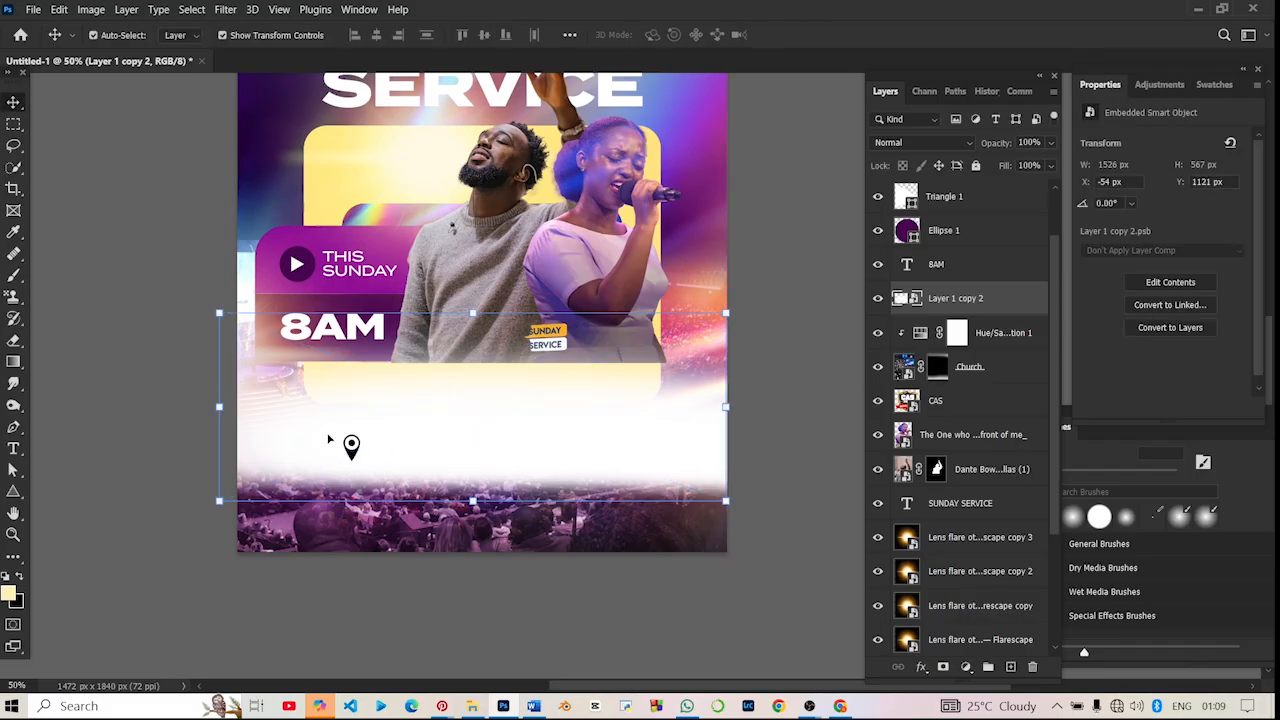
key(ctrl+minus)
key(ctrl+minus)
key(ctrl+plus)
key(ctrl+plus)
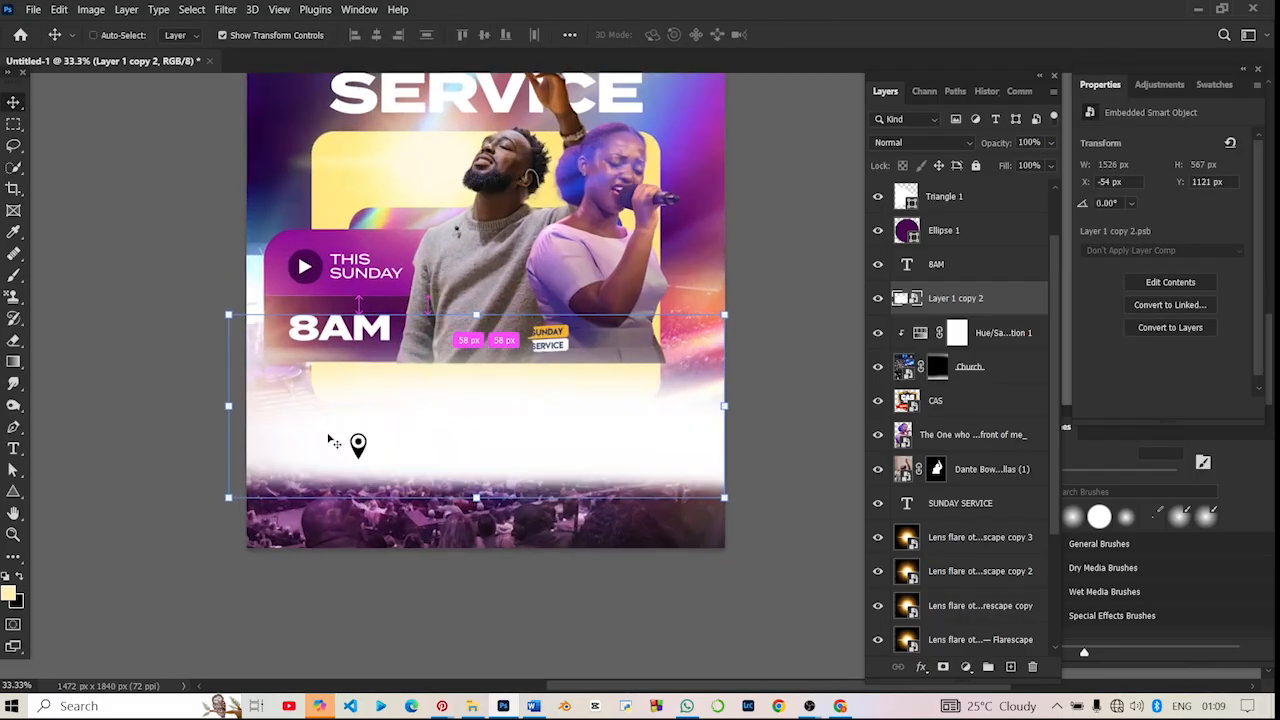
key(ctrl+plus)
key(ctrl+plus)
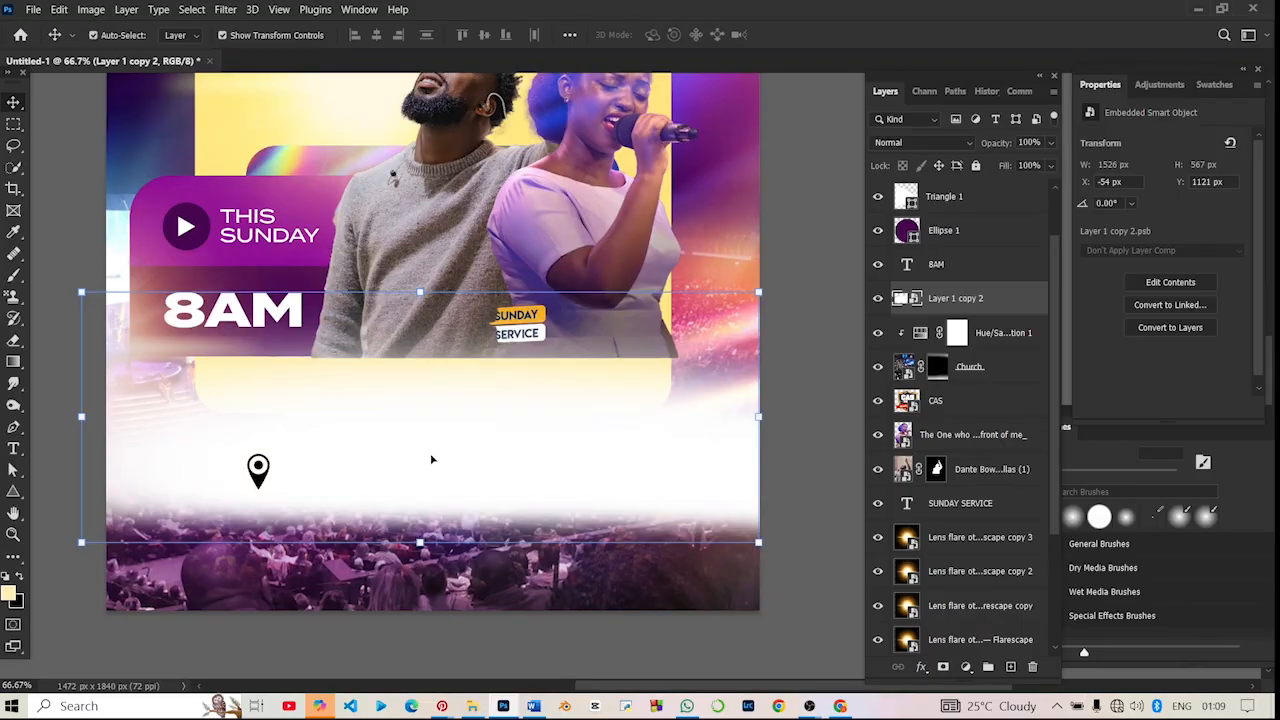
- Add a layer mask to the haze layer, Layer 1 copy 2, and set the Brush tool to paint in black
click(13, 276)
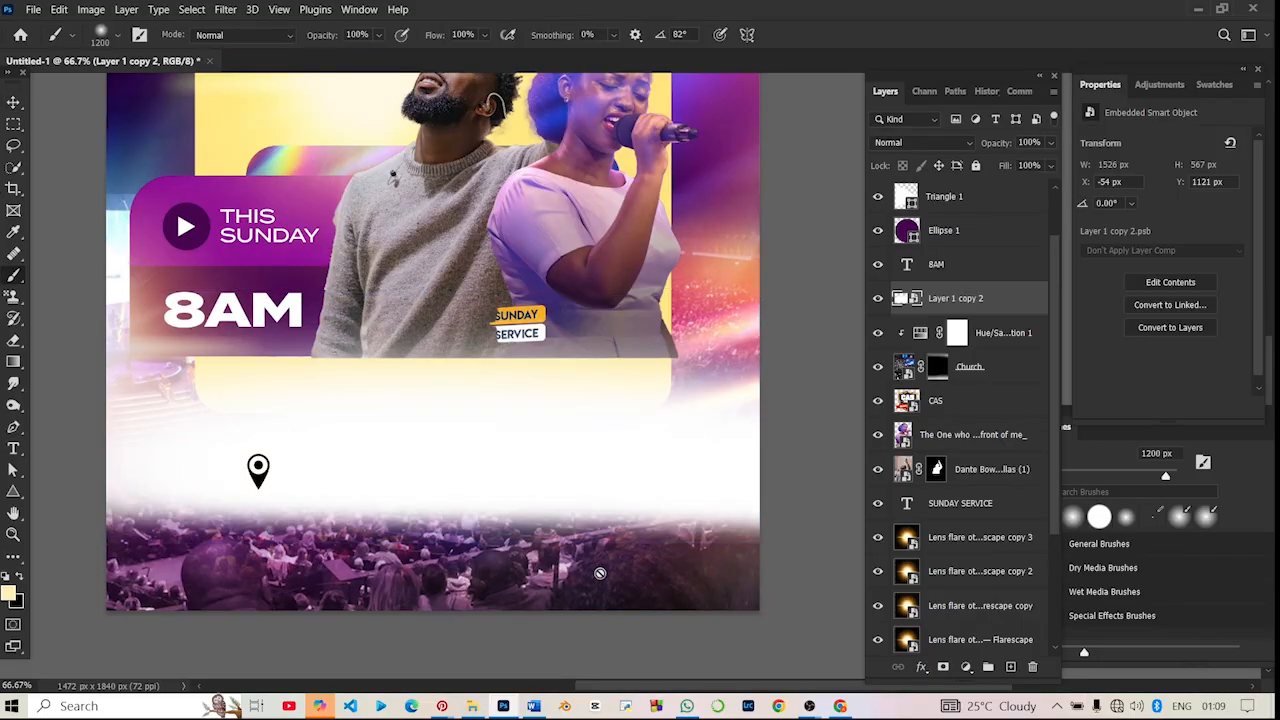
click(945, 668)
key(d)
key(x)
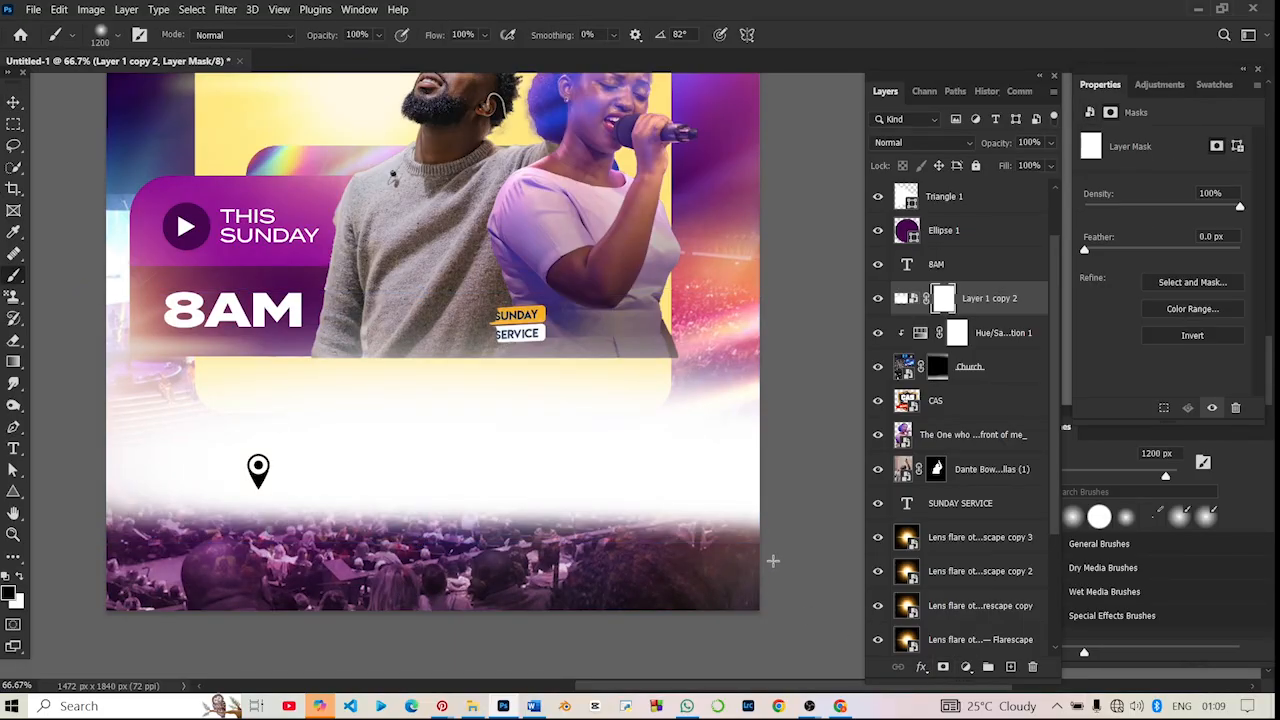
click(756, 564)
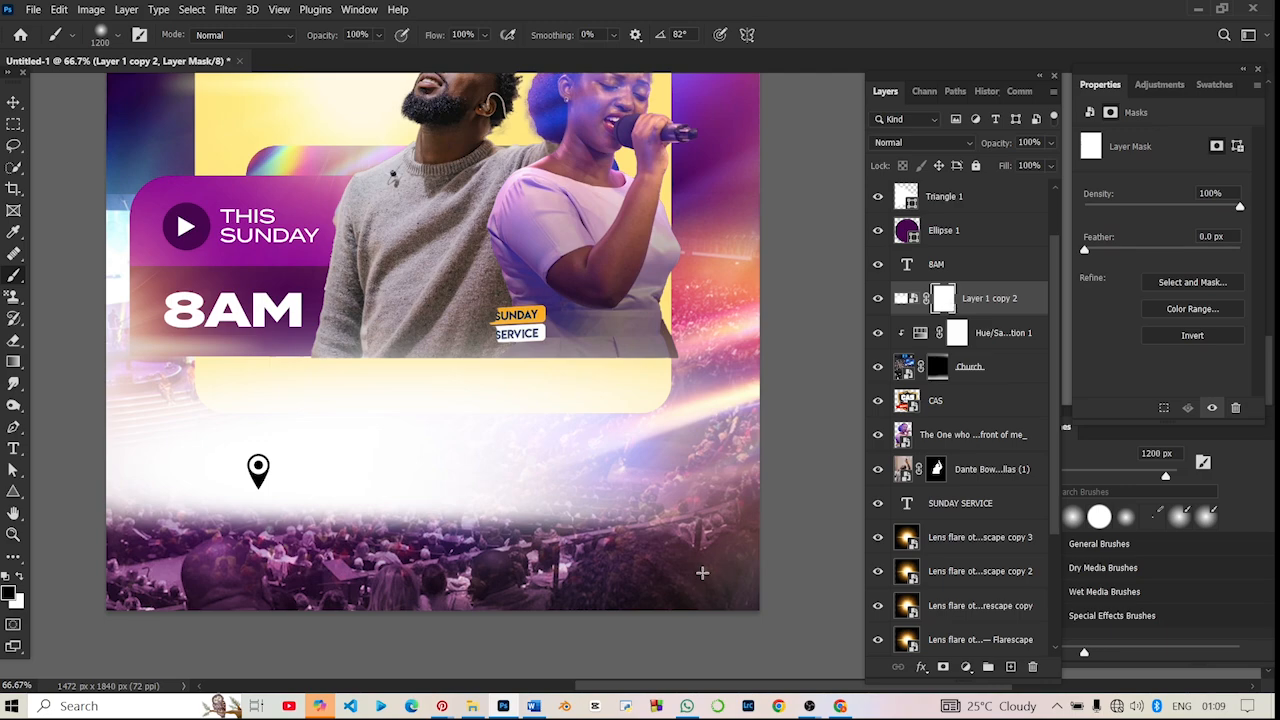
key(ctrl+z)
key(bracketleft)
key(bracketleft)
key(bracketleft)
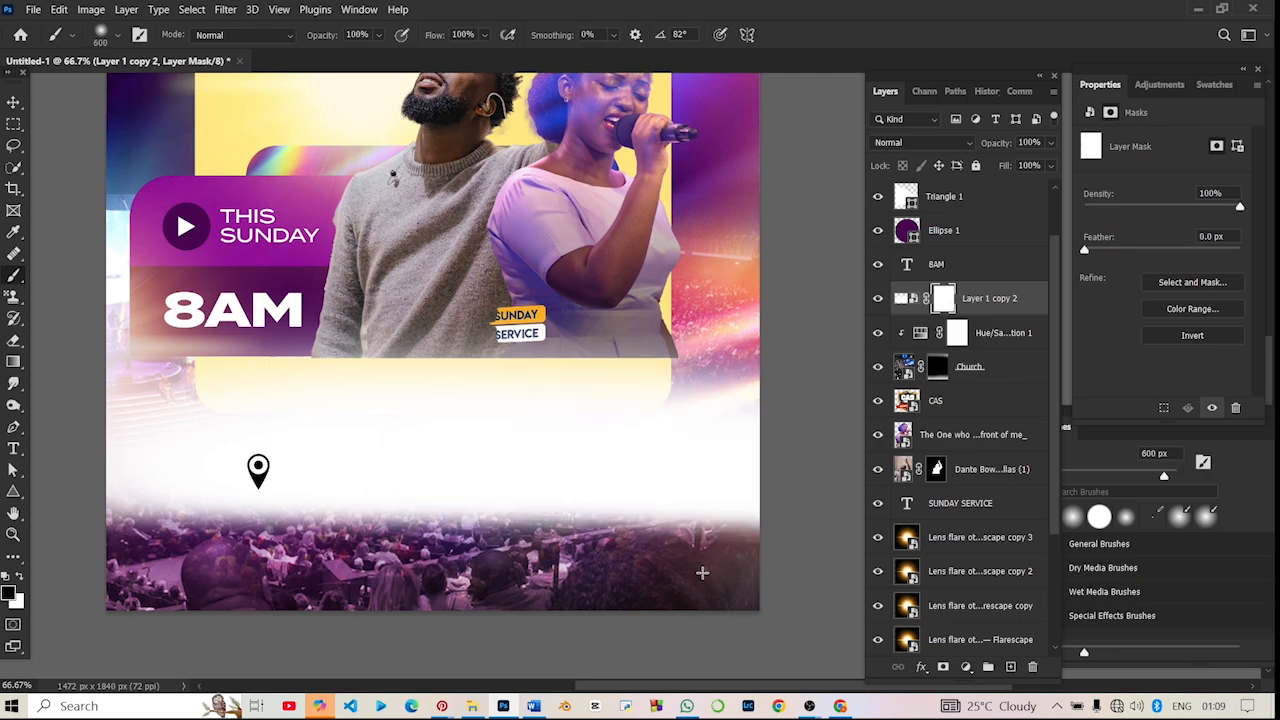
click(702, 572)
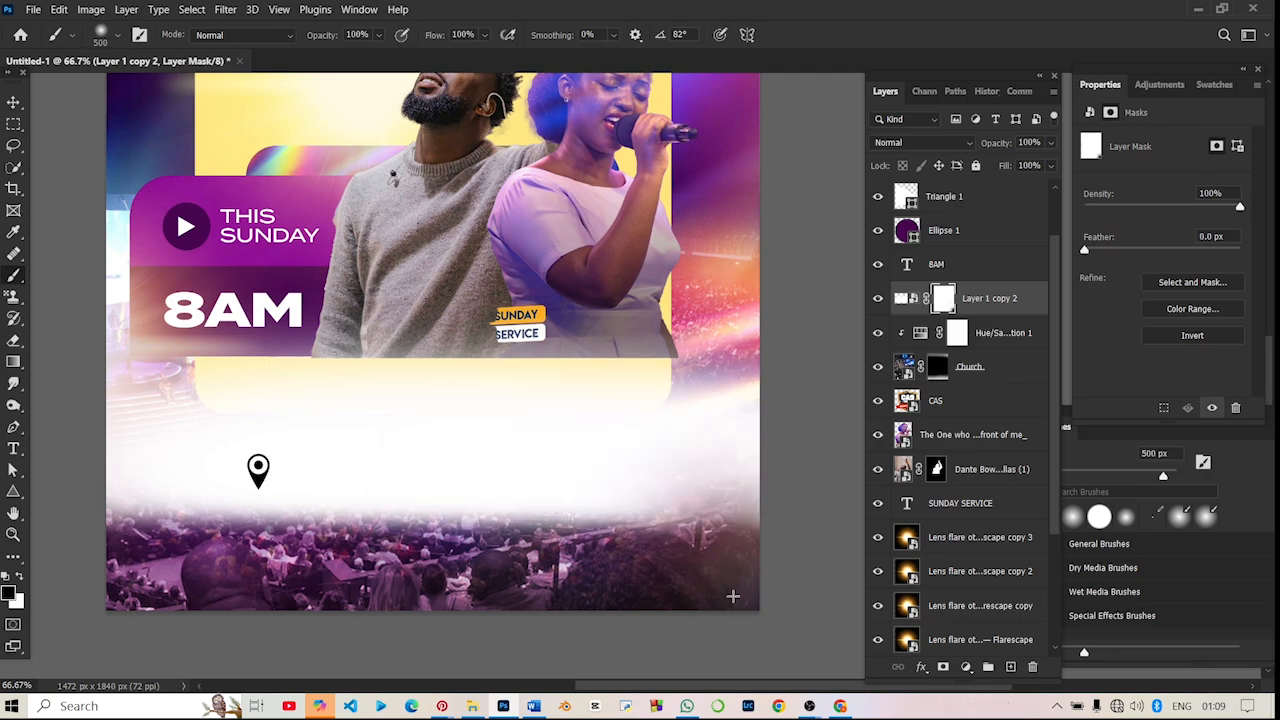
drag(637, 604, 290, 548)
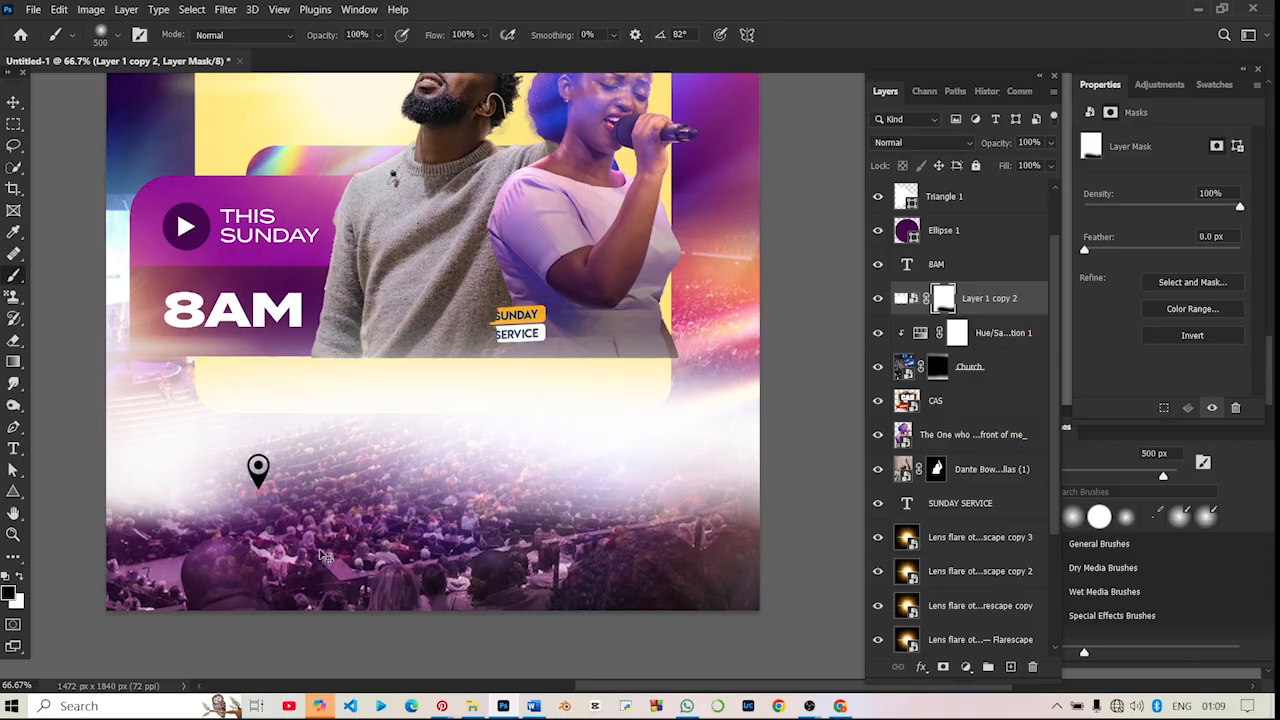
key(ctrl+z)
key(ctrl+z)
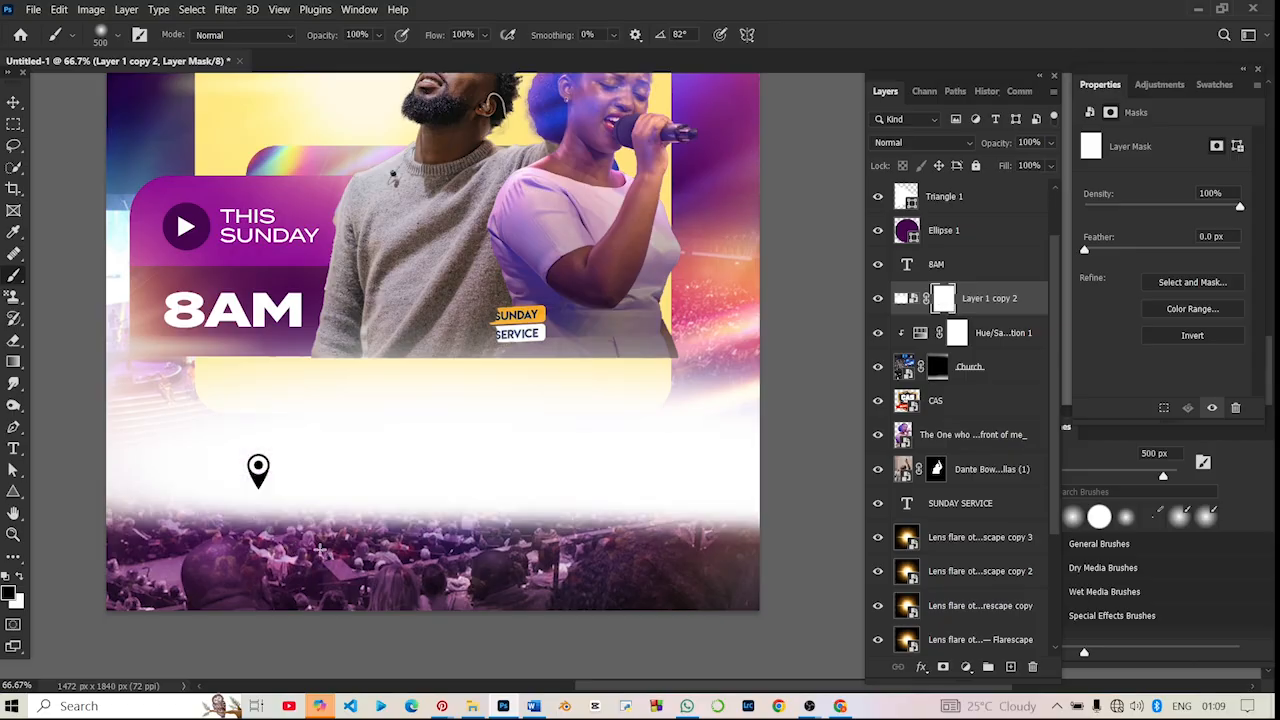
- Paint black on the haze mask with a soft 250 px brush along the haze's lower edge and across its upper edge, then deselect the layer
key(bracketleft)
mouse_move(738, 597)
mouse_down()
mouse_move(471, 545)
mouse_move(735, 602)
mouse_move(515, 568)
mouse_move(120, 540)
mouse_up()
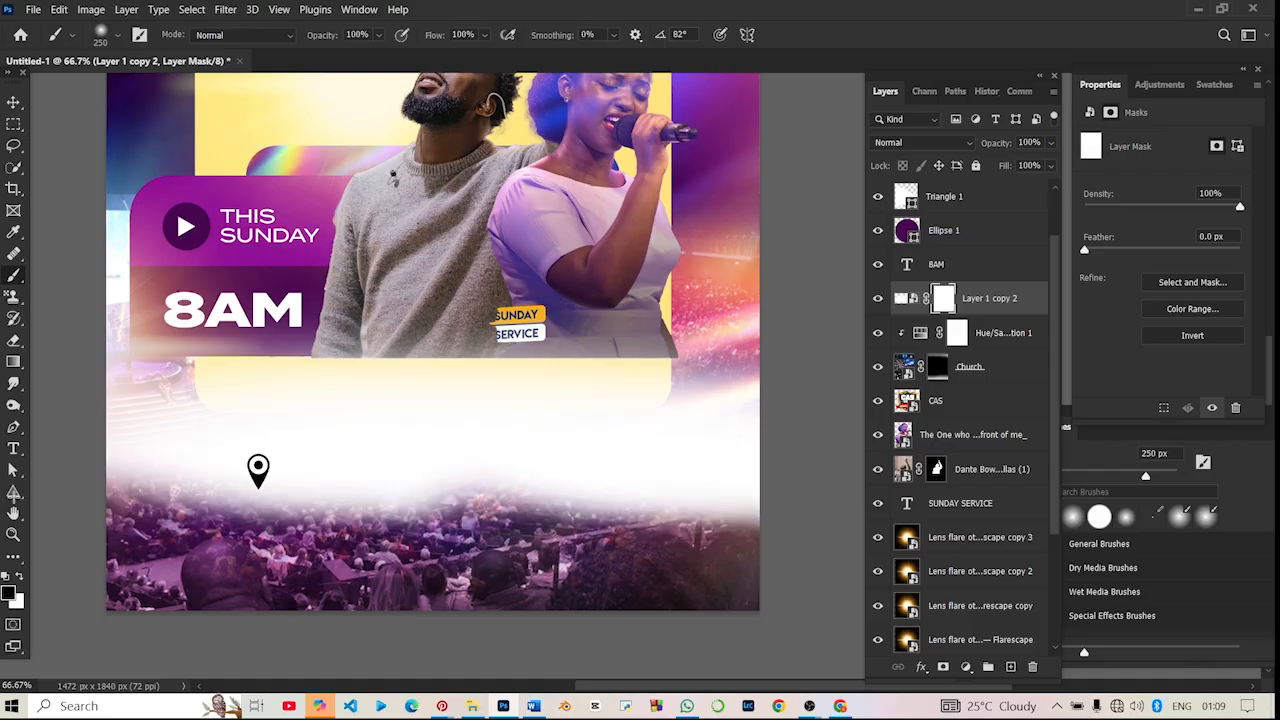
drag(834, 419, 329, 309)
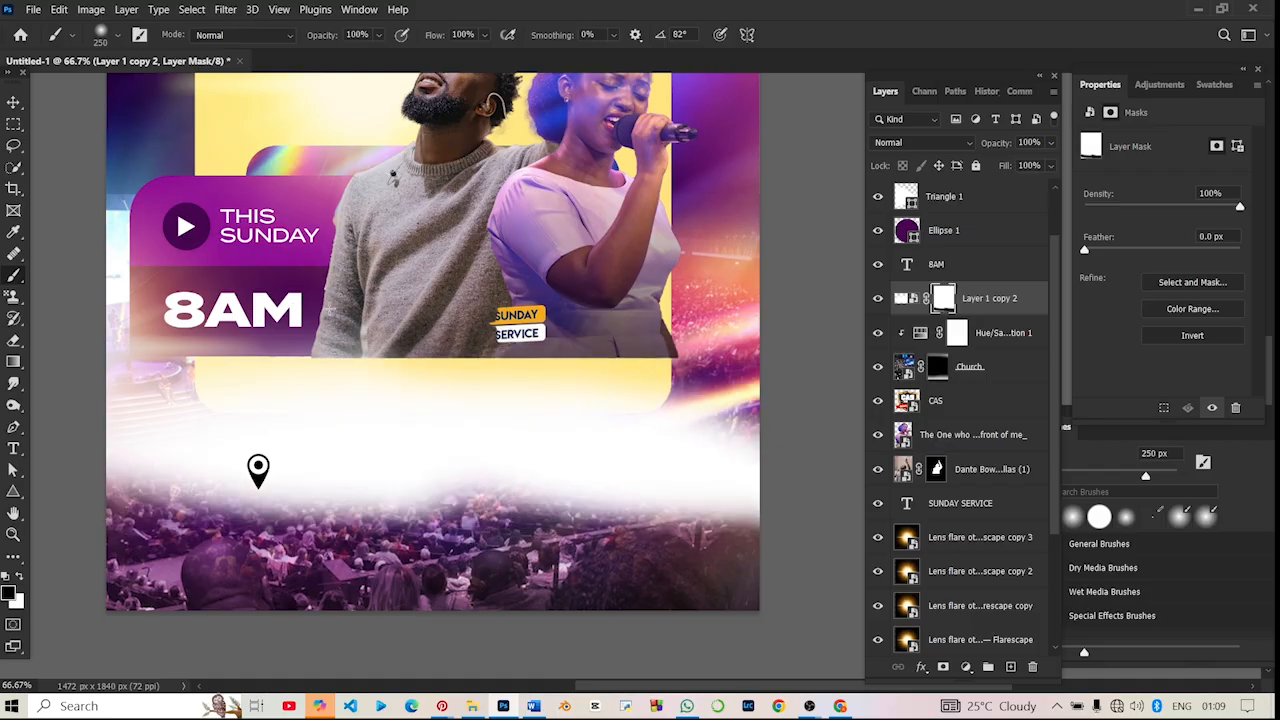
key(ctrl+z)
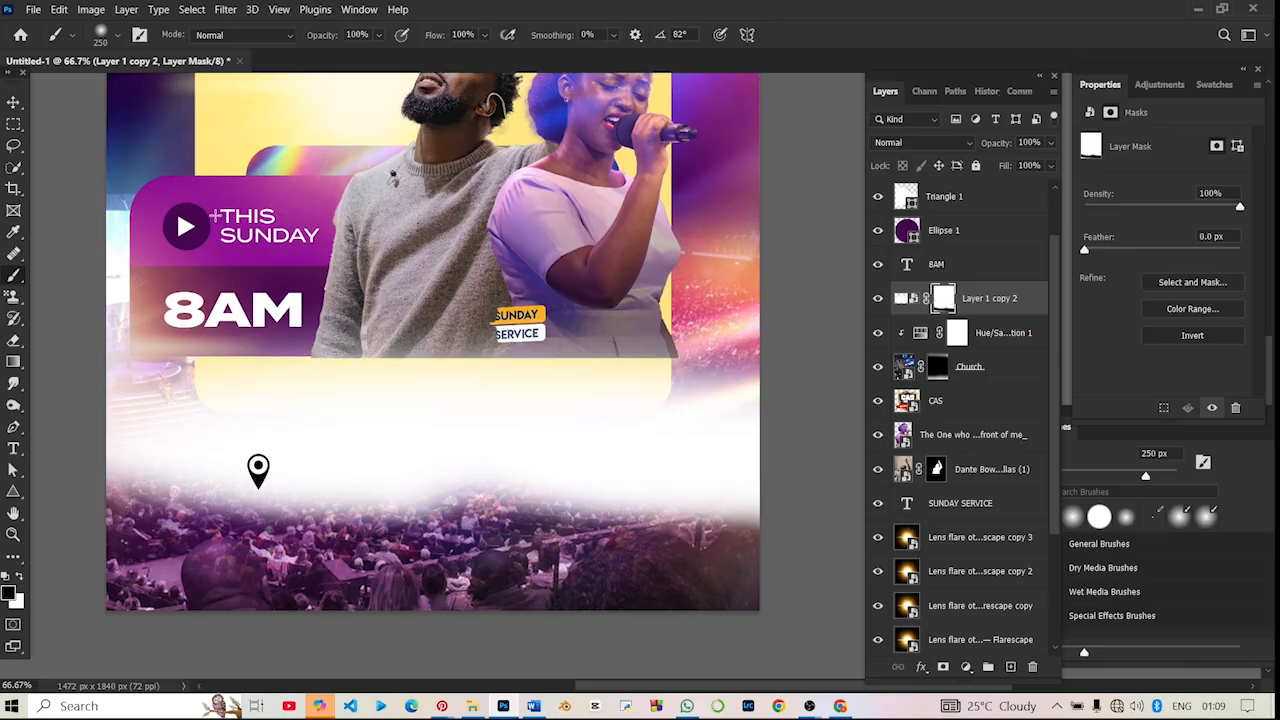
mouse_move(86, 313)
mouse_down()
mouse_move(320, 314)
mouse_move(215, 293)
mouse_move(97, 307)
mouse_move(771, 331)
mouse_up()
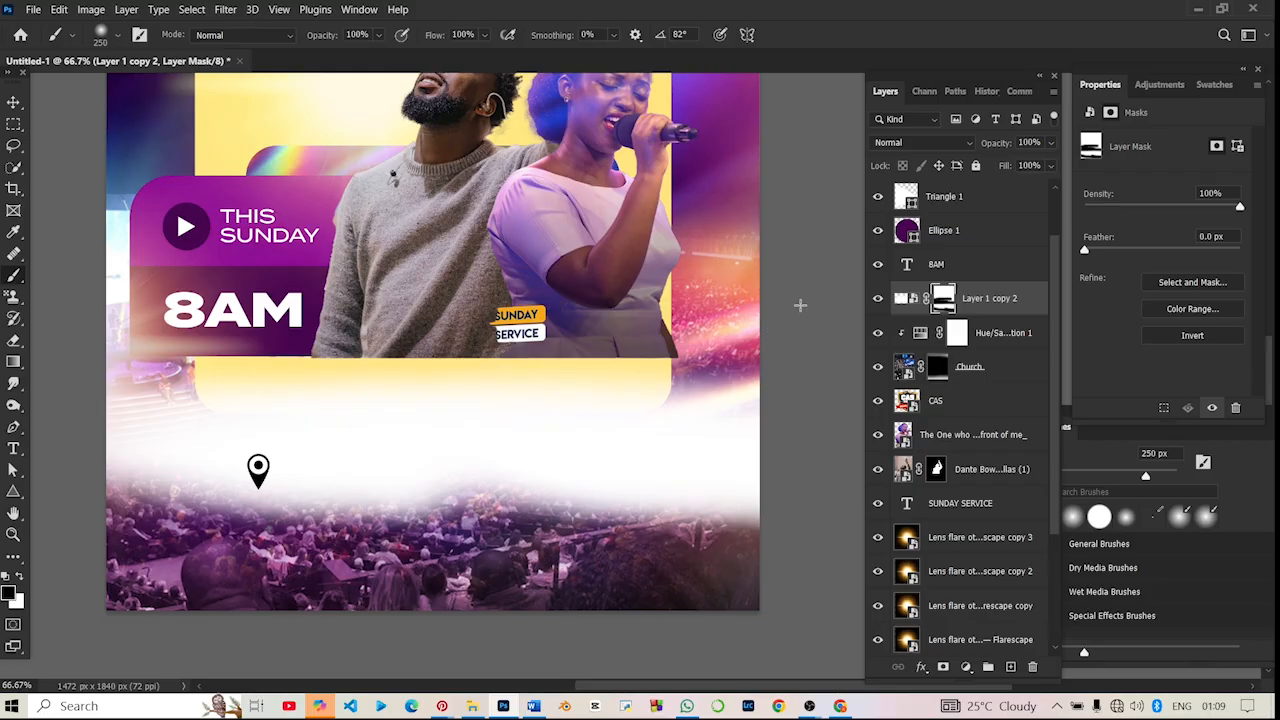
key(ctrl+minus)
key(ctrl+minus)
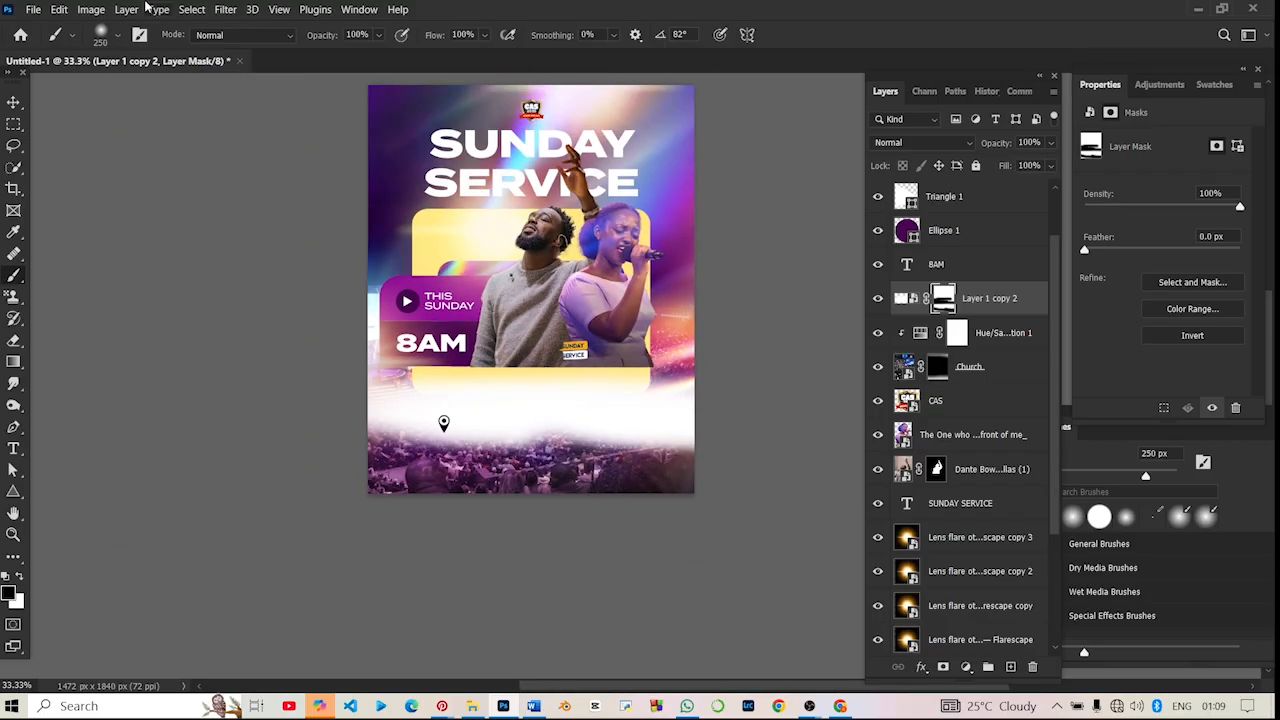
click(14, 103)
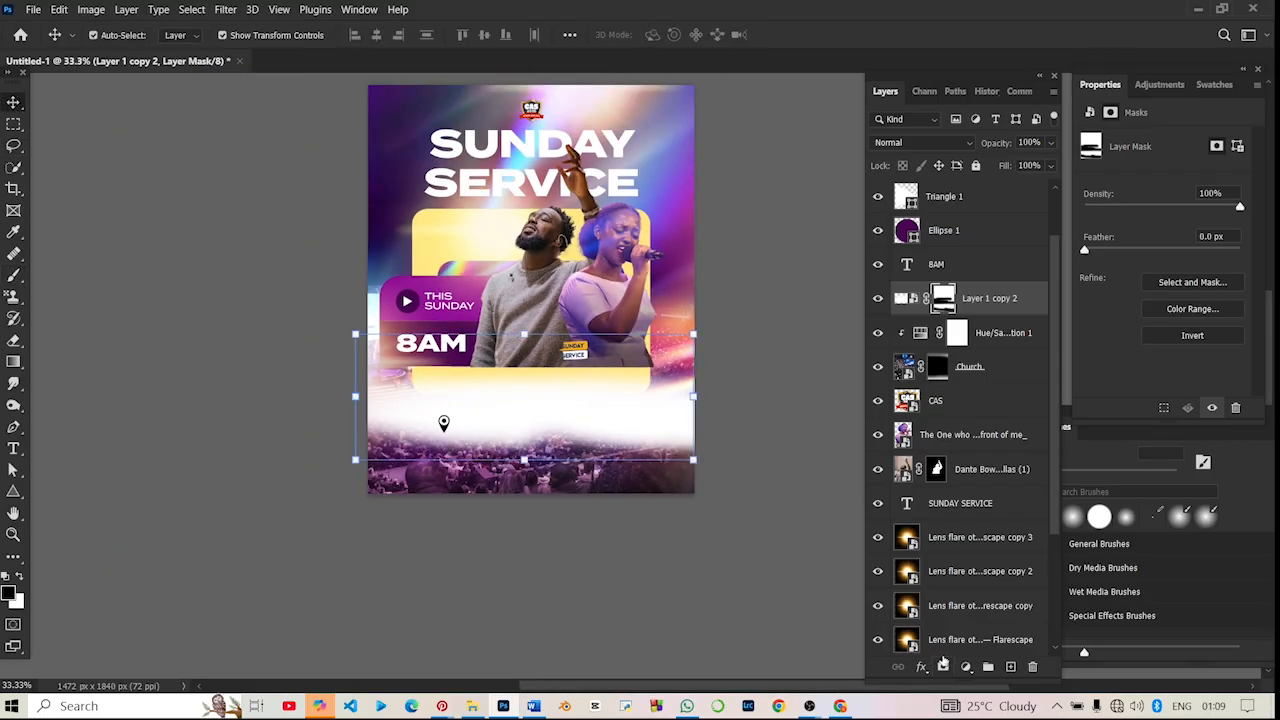
key(ctrl+plus)
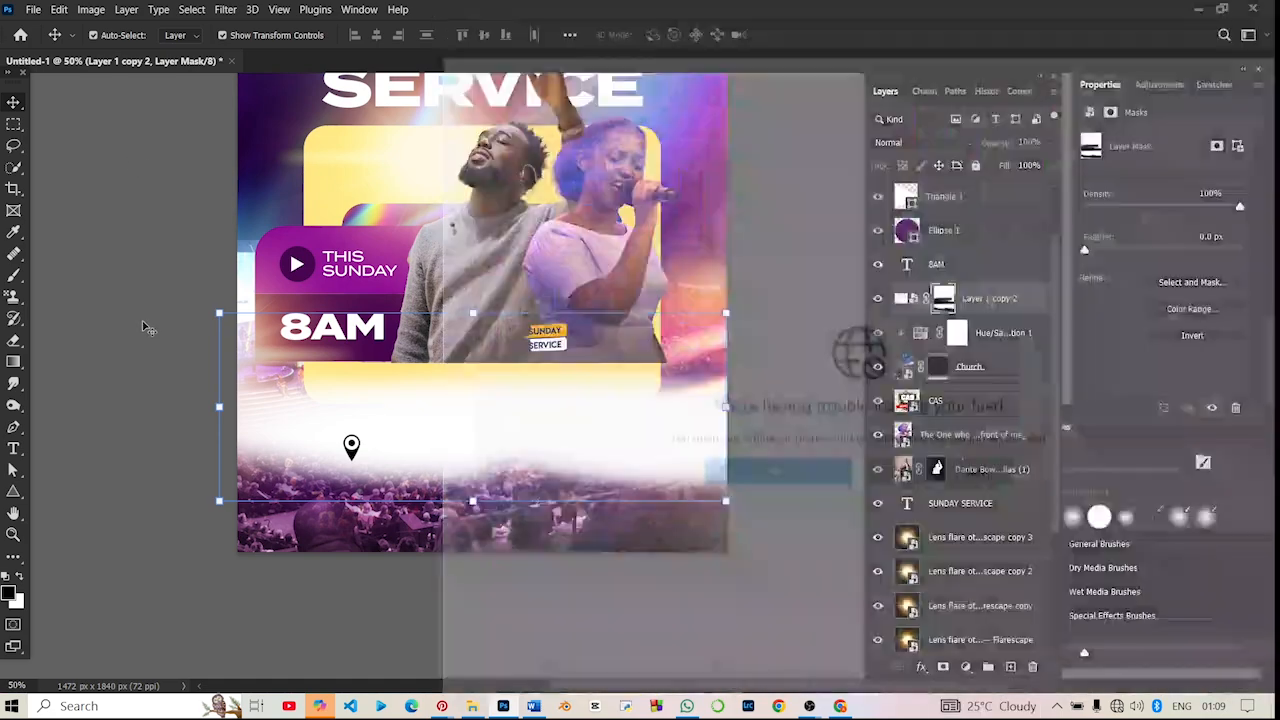
click(148, 323)
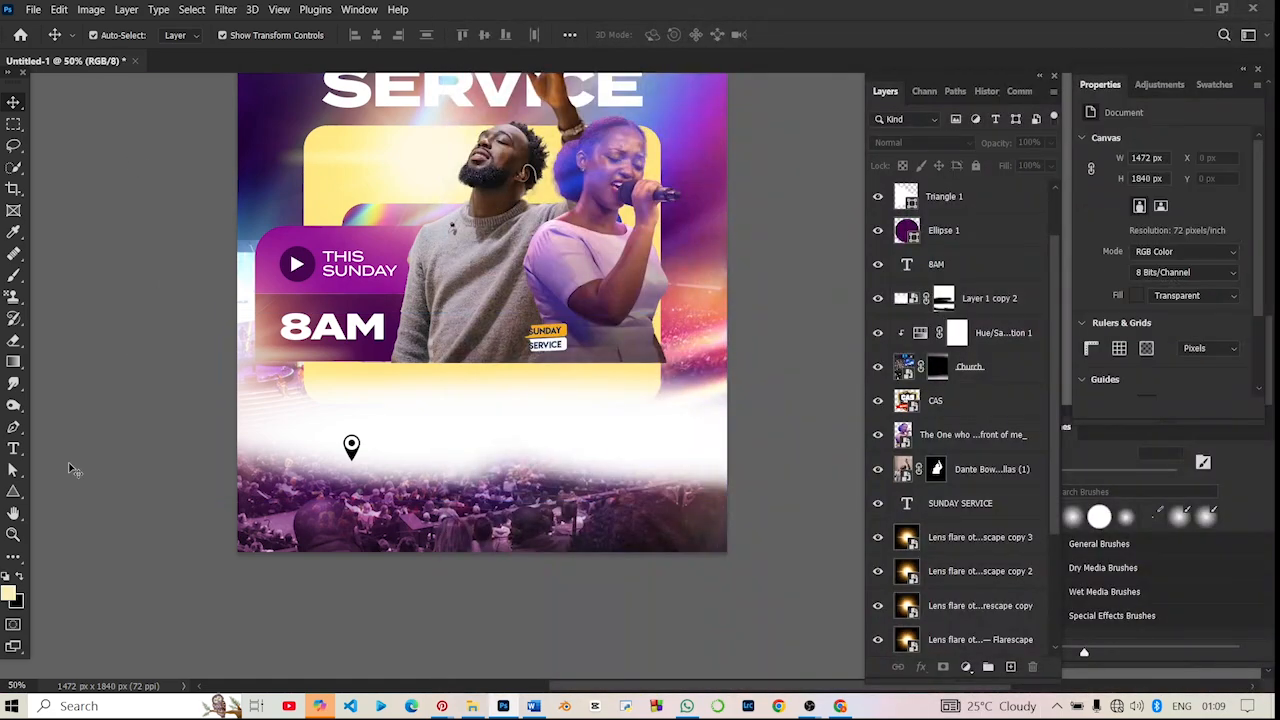
- Nudge the location pin slightly left and up within the white haze
click(353, 452)
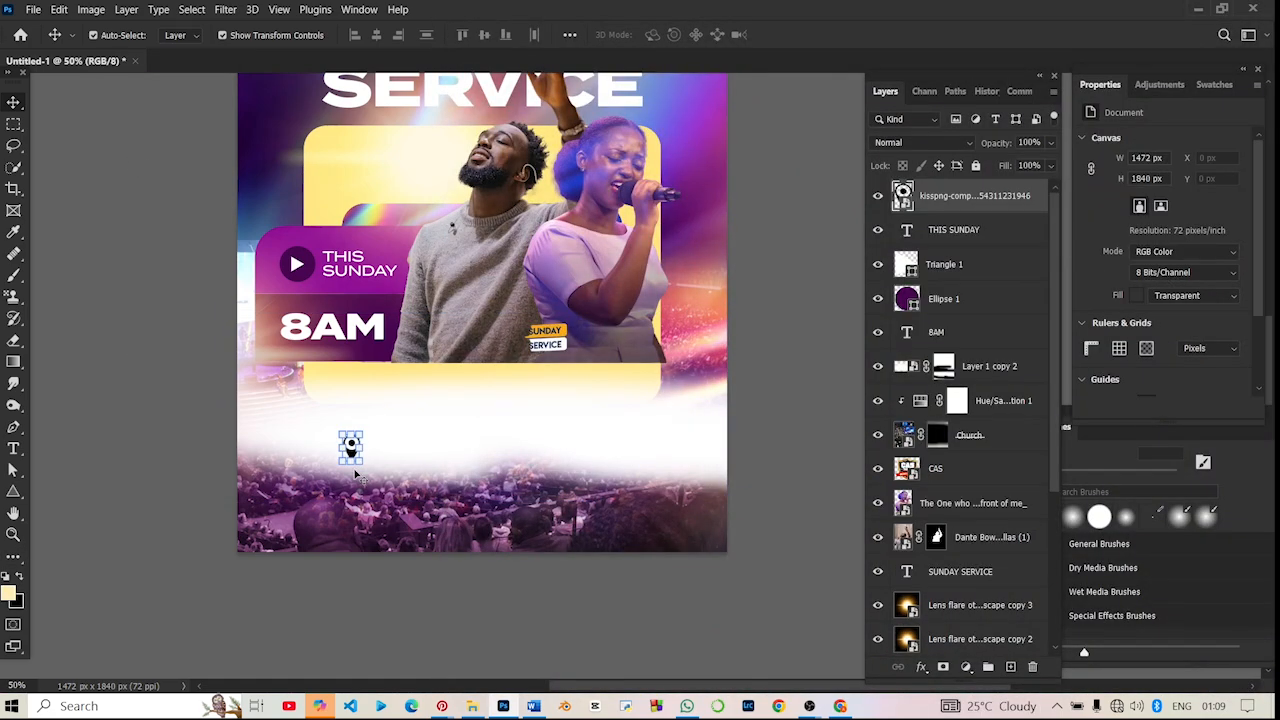
key(Left)
key(Left)
key(Left)
key(Left)
key(Left)
key(Left)
key(Left)
key(Left)
key(Left)
key(Left)
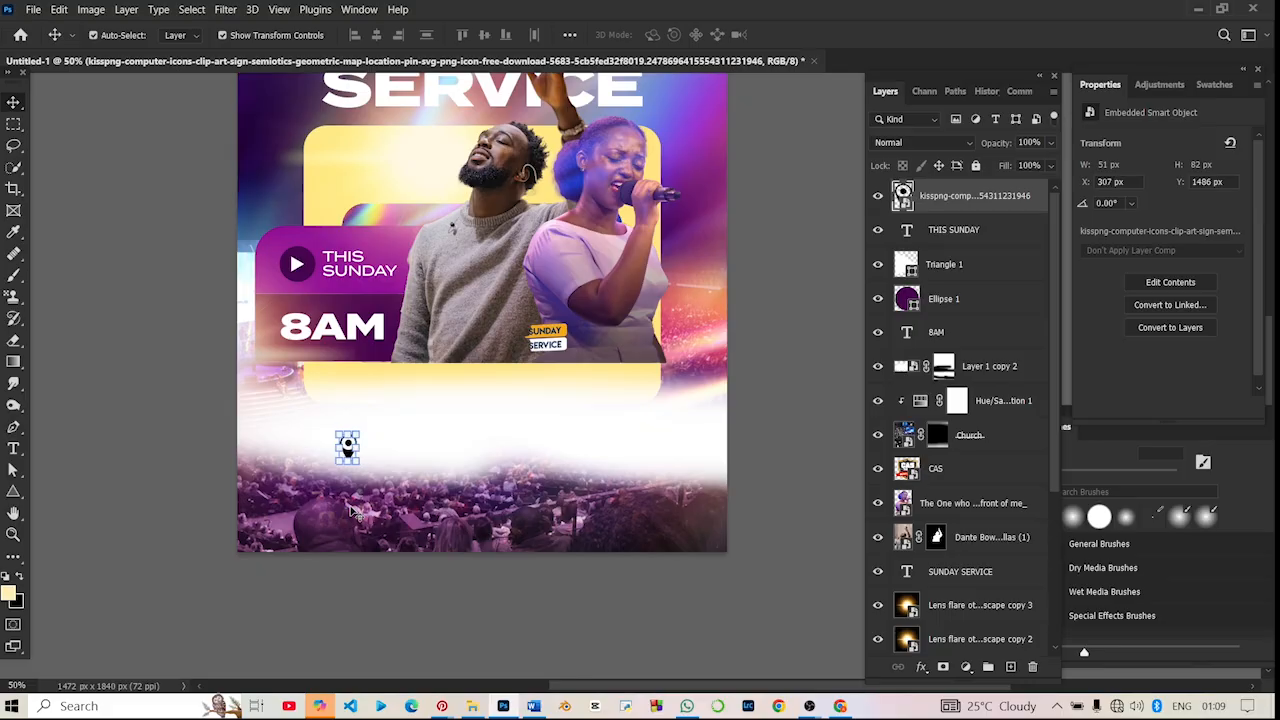
key(shift+Up)
key(shift+Up)
key(shift+Up)
key(shift+Left)
key(shift+Left)
key(shift+Left)
key(shift+Left)
click(100, 407)
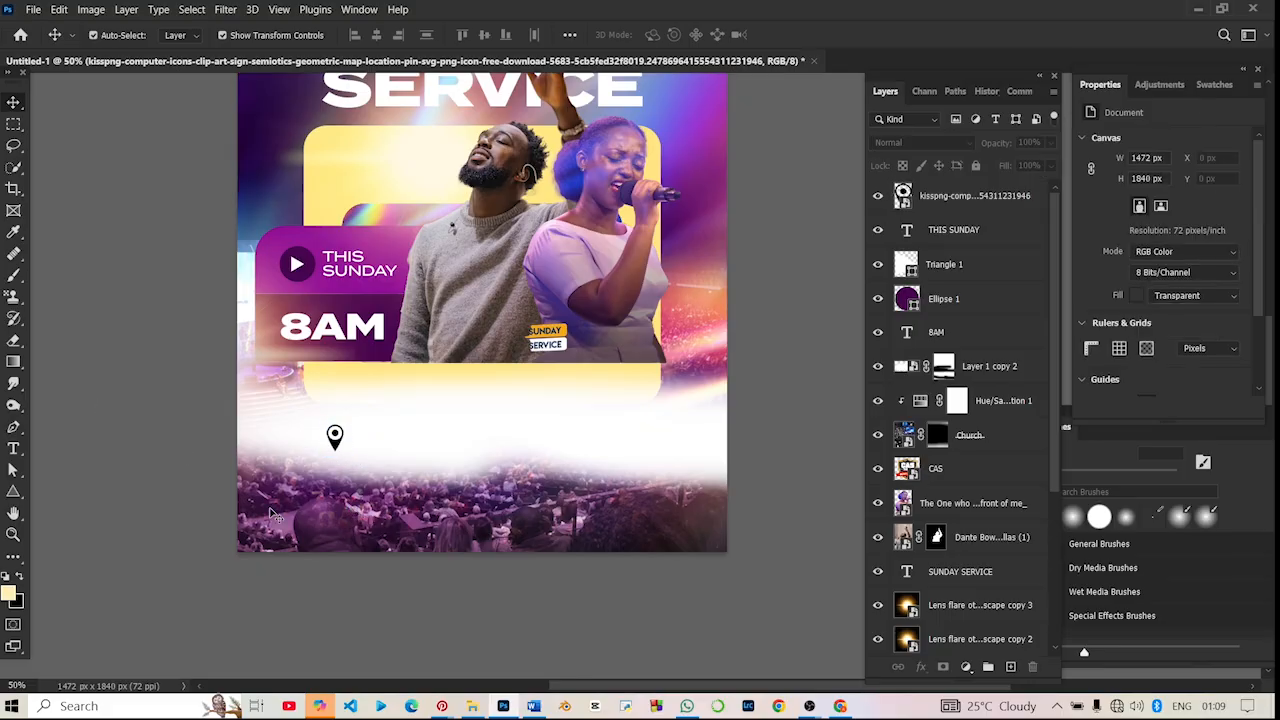
click(338, 273)
key(ctrl+z)
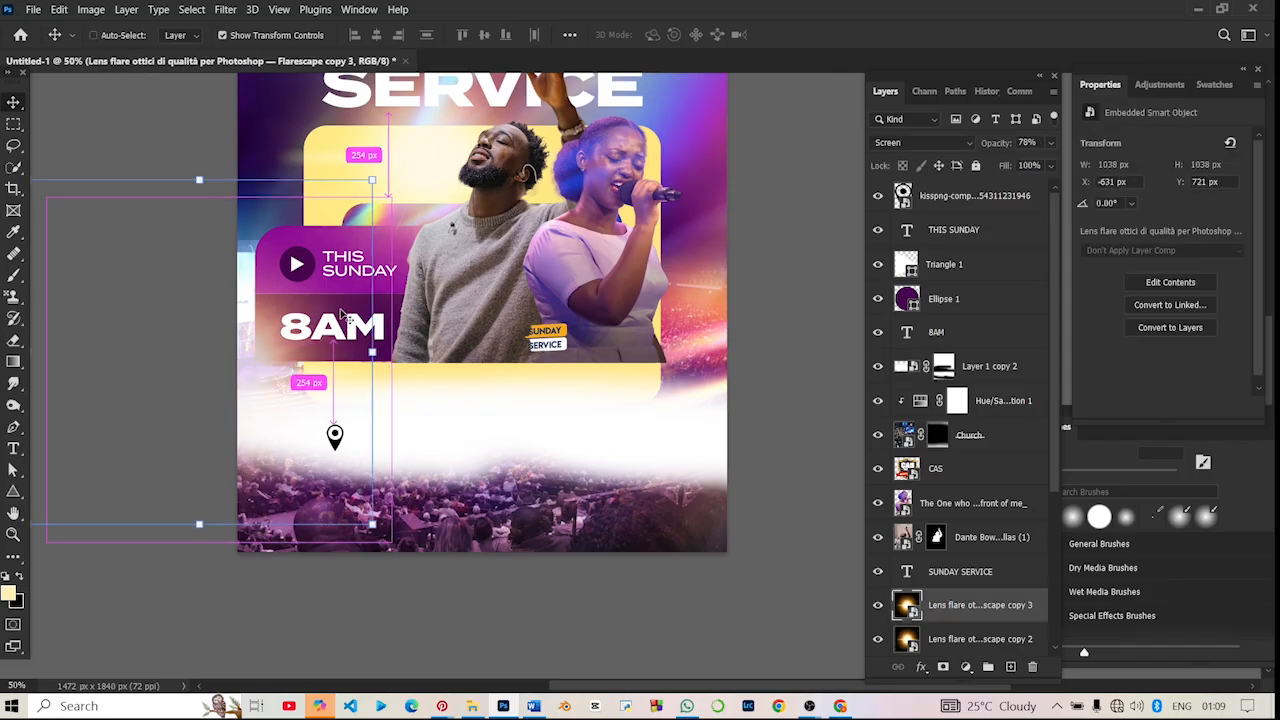
click(163, 142)
- Duplicate the THIS SUNDAY text beside the location pin and colour the copy with the 8AM block's purple, darkened to 23% brightness
click(352, 265)
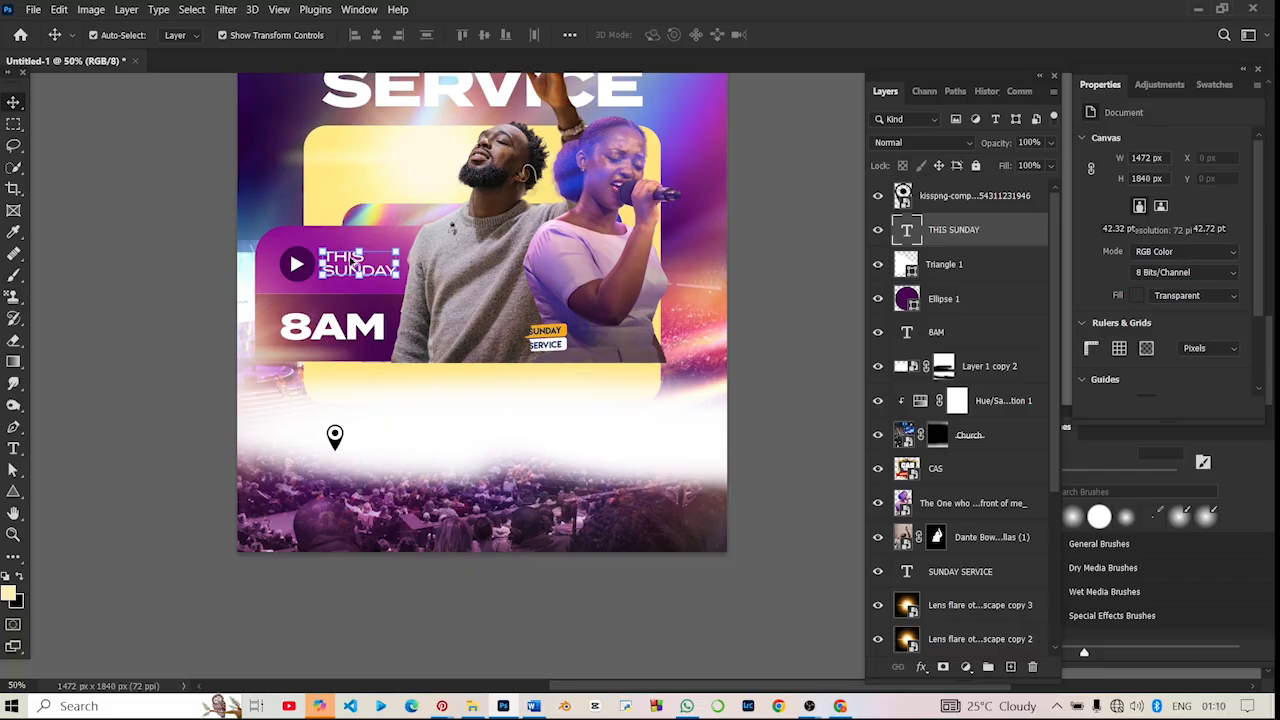
drag(352, 265, 378, 440)
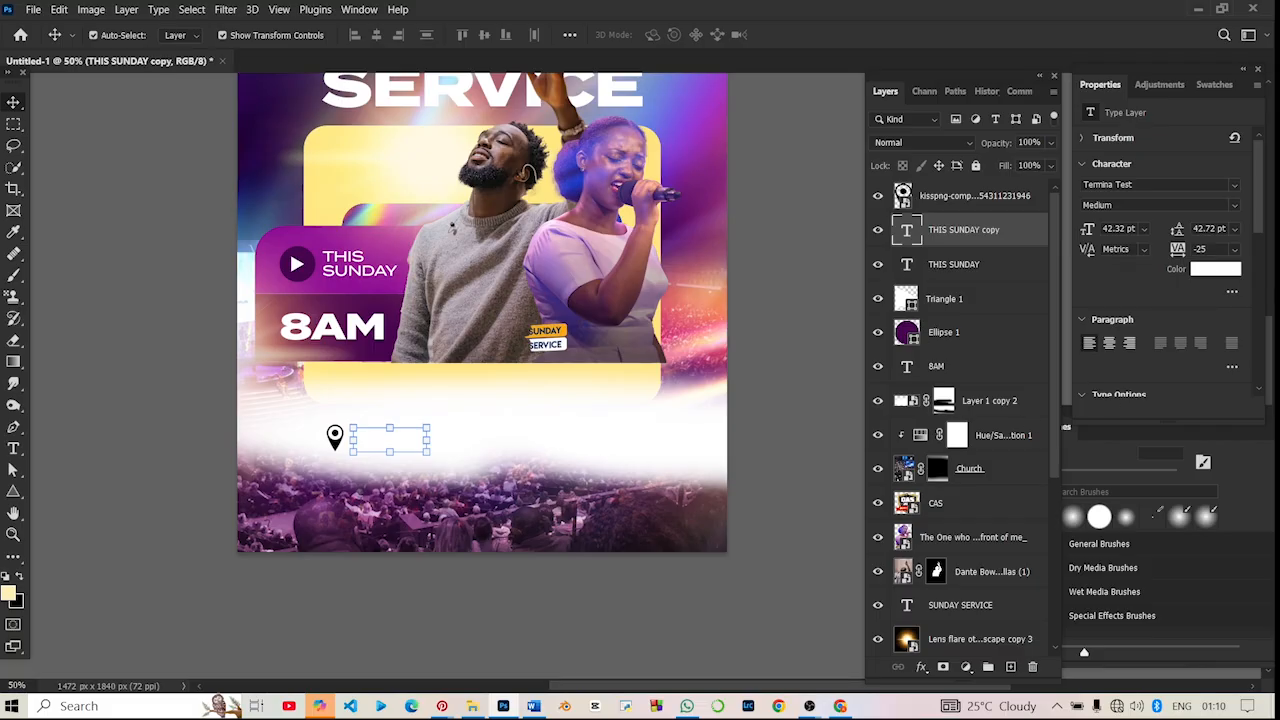
click(1215, 268)
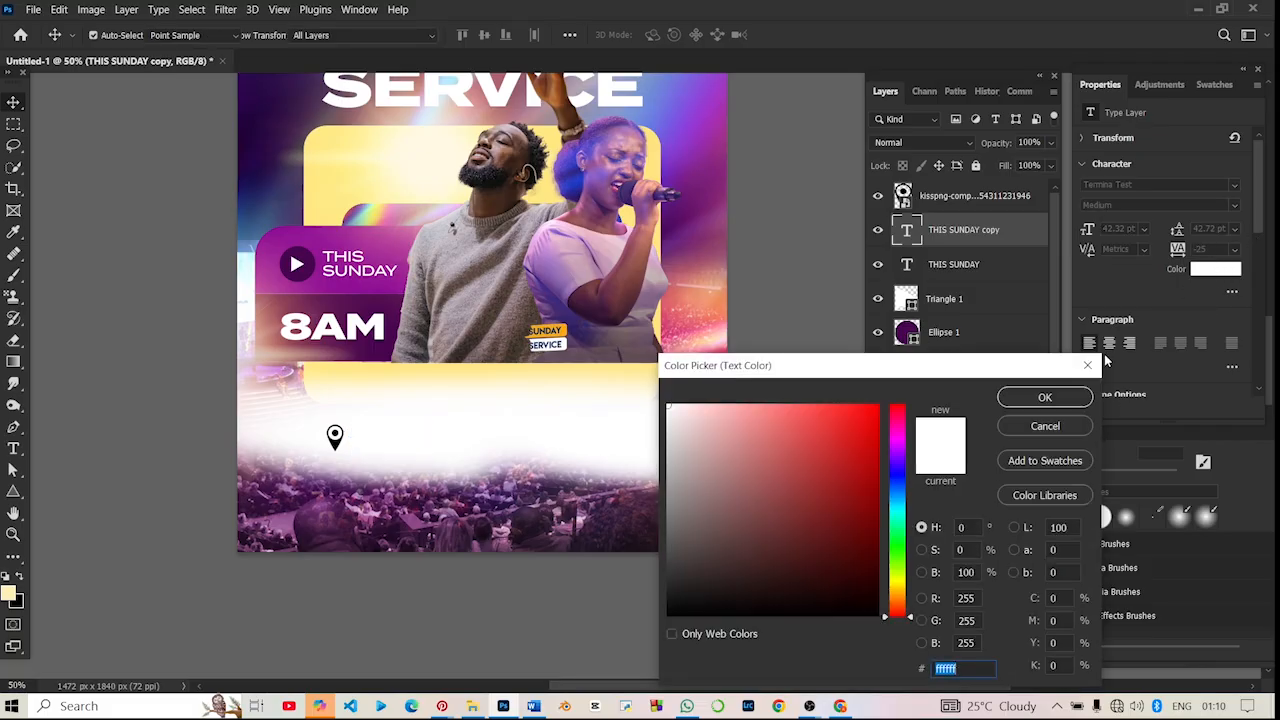
click(787, 473)
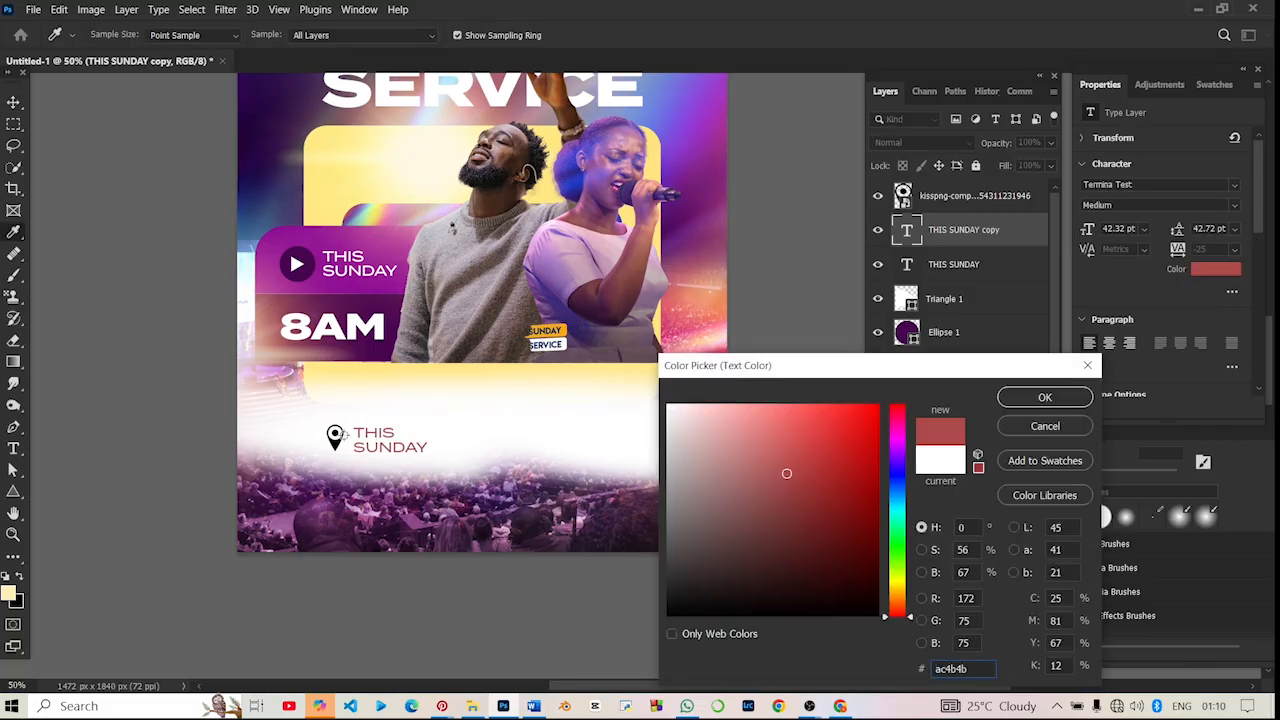
click(335, 441)
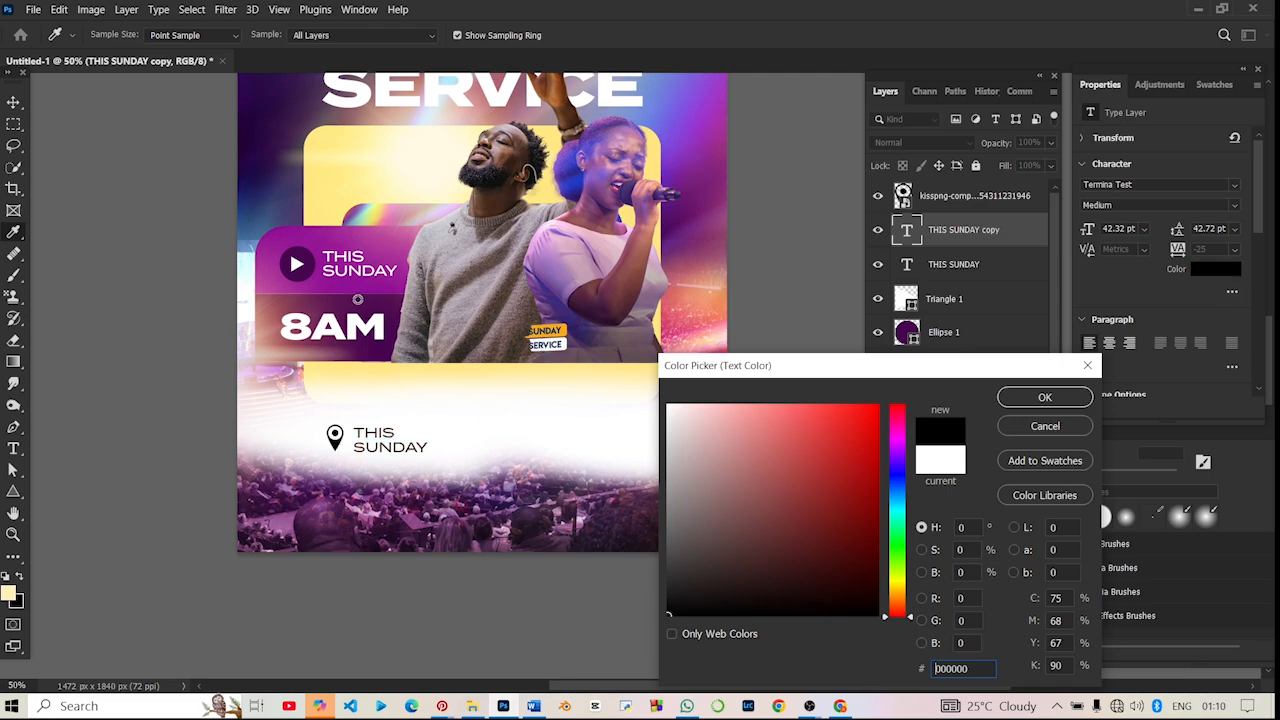
click(337, 337)
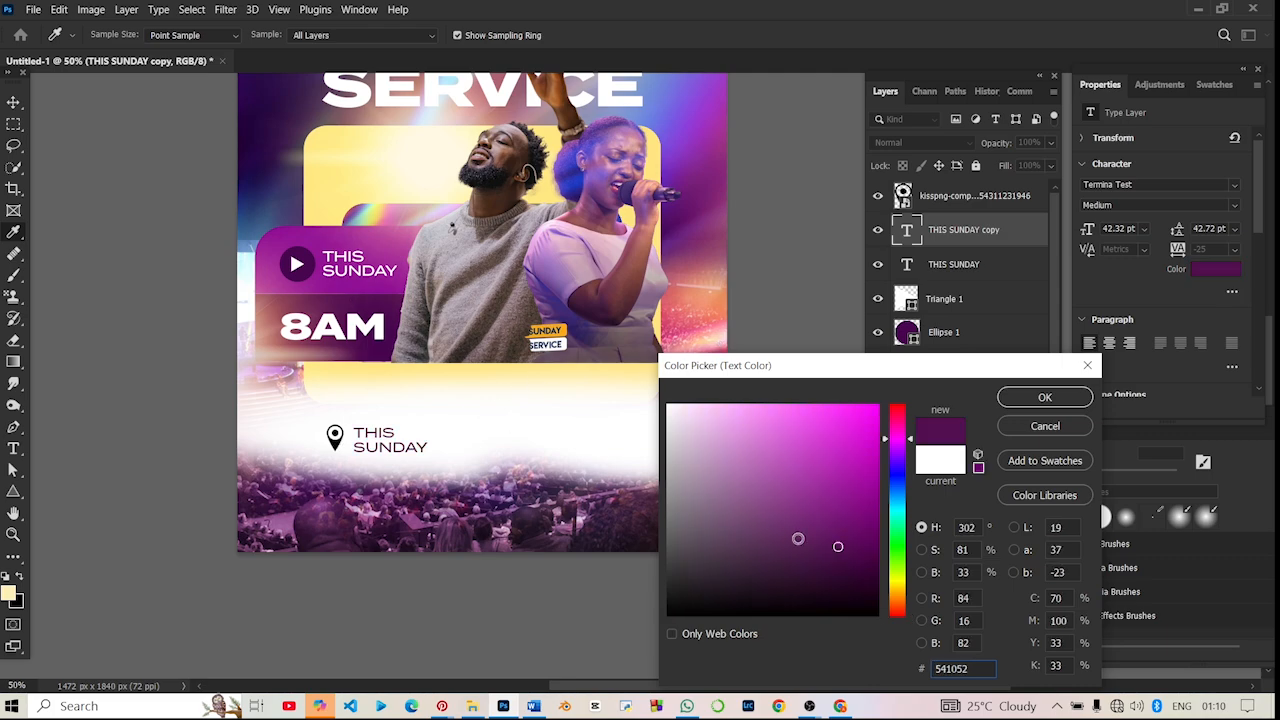
click(921, 572)
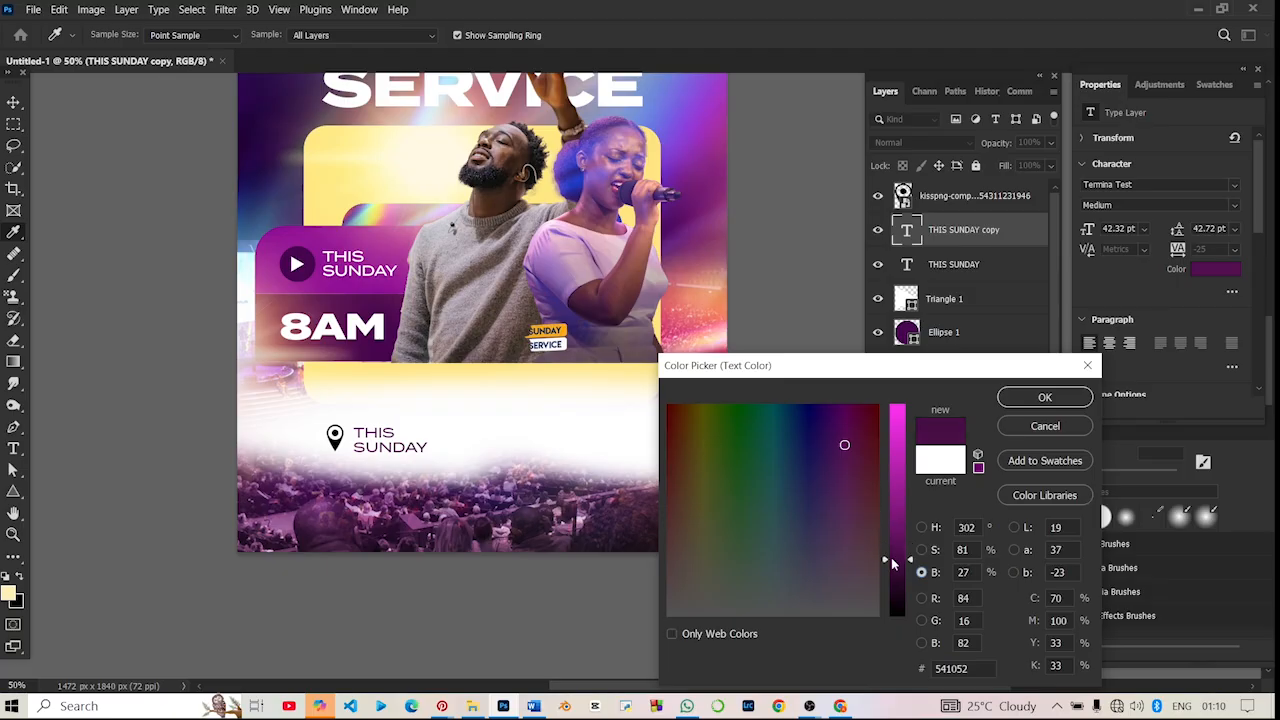
drag(885, 548, 885, 568)
click(1013, 404)
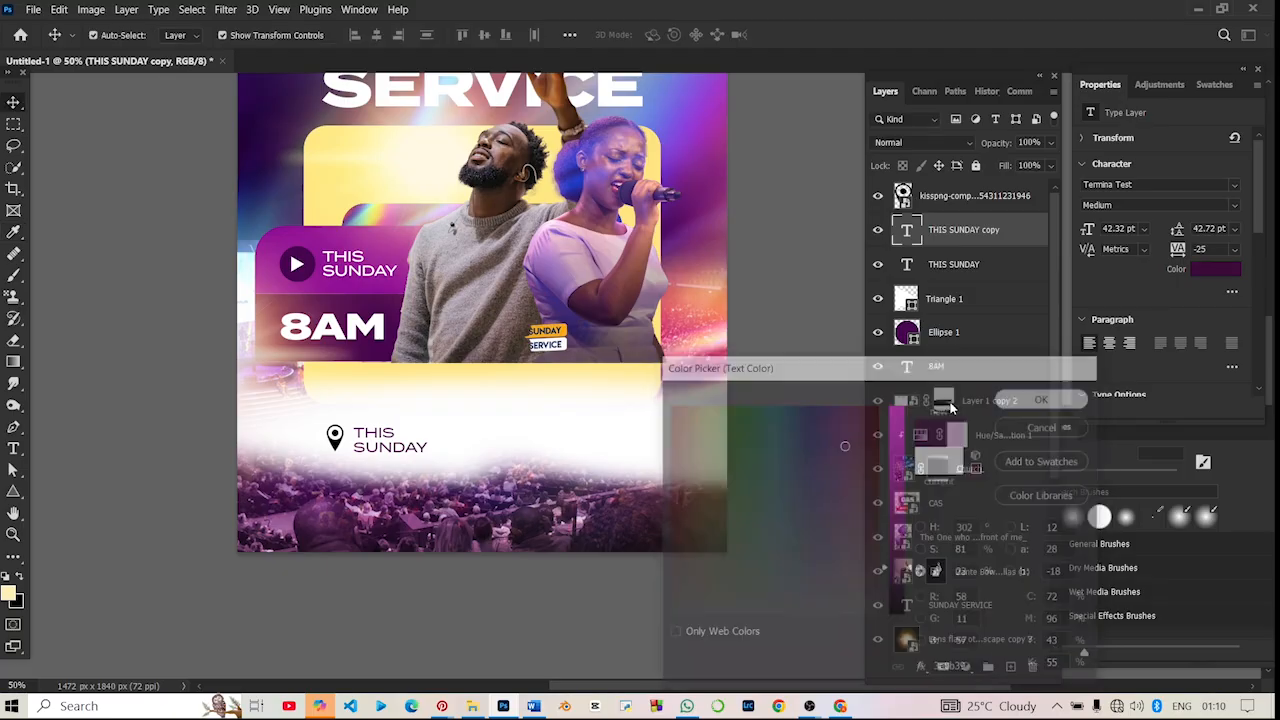
- Replace the copied THIS SUNDAY text beside the location pin with "New and Living Way Church," and the venue address on a second line
double_click(386, 441)
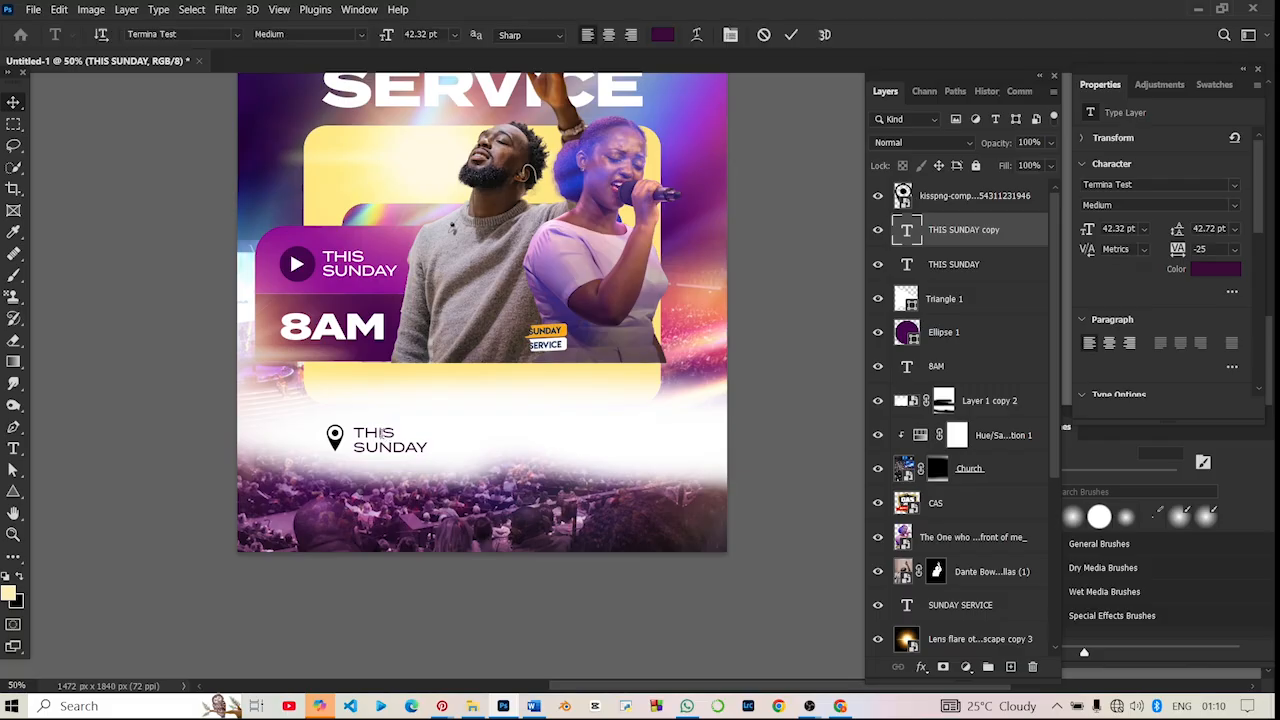
key(ctrl+a)
text(N)
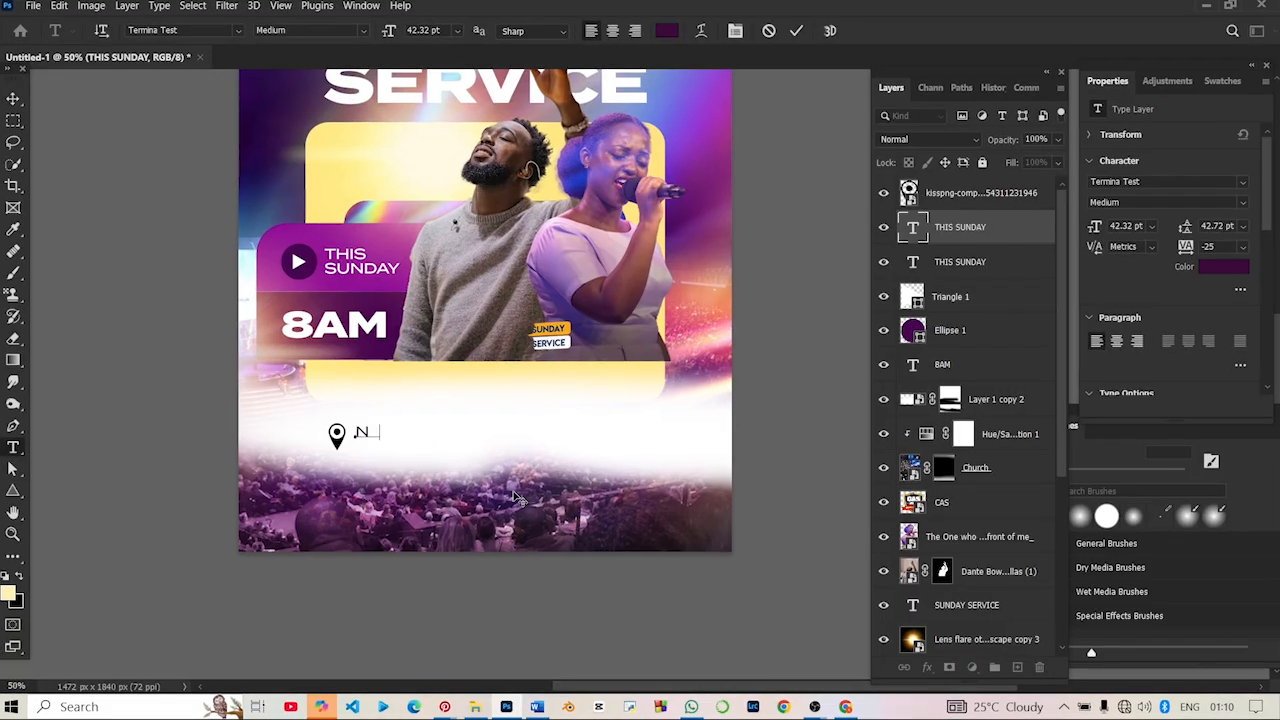
text(ew and Living)
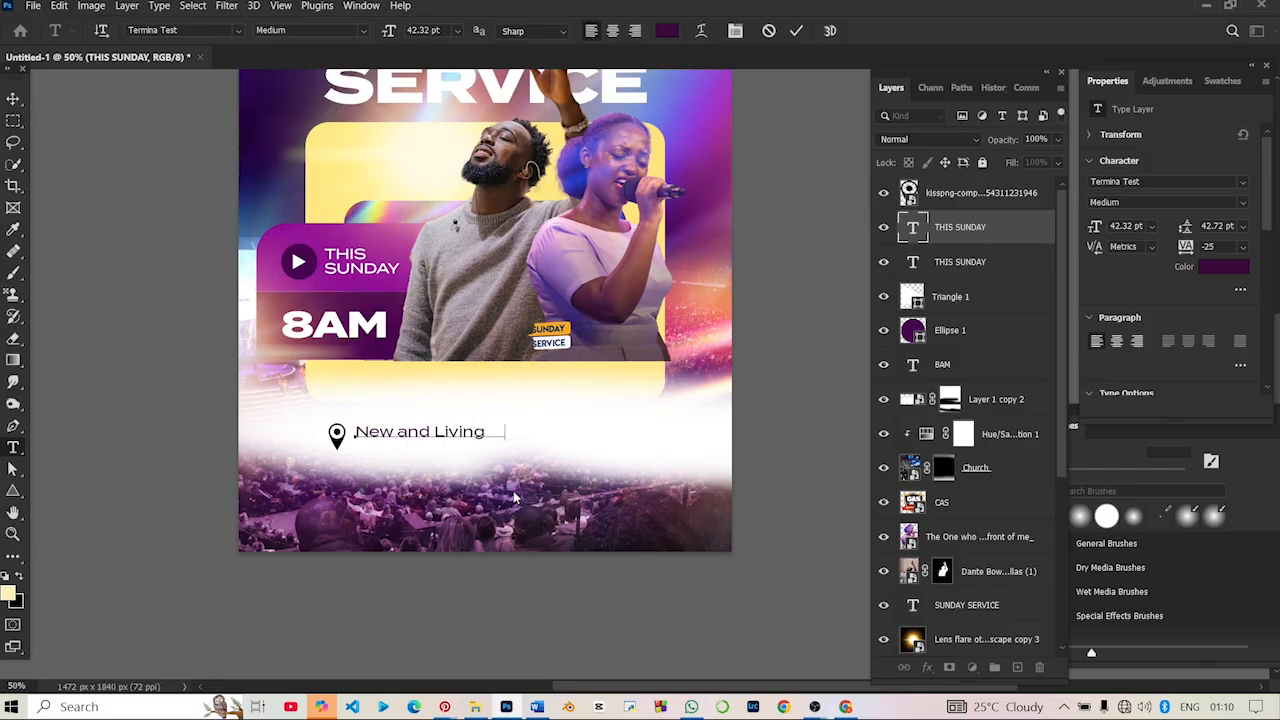
text(Way Chur)
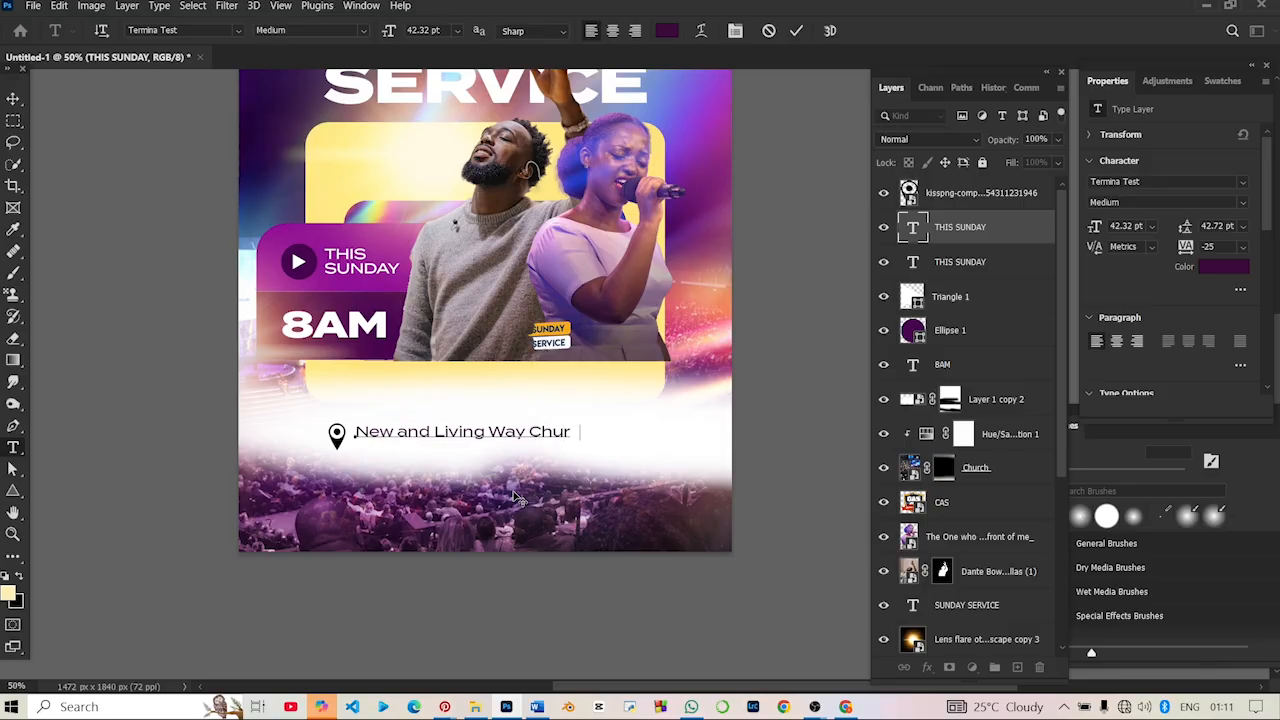
text(ch)
text(ea)
text(ls)
text( Plaza)
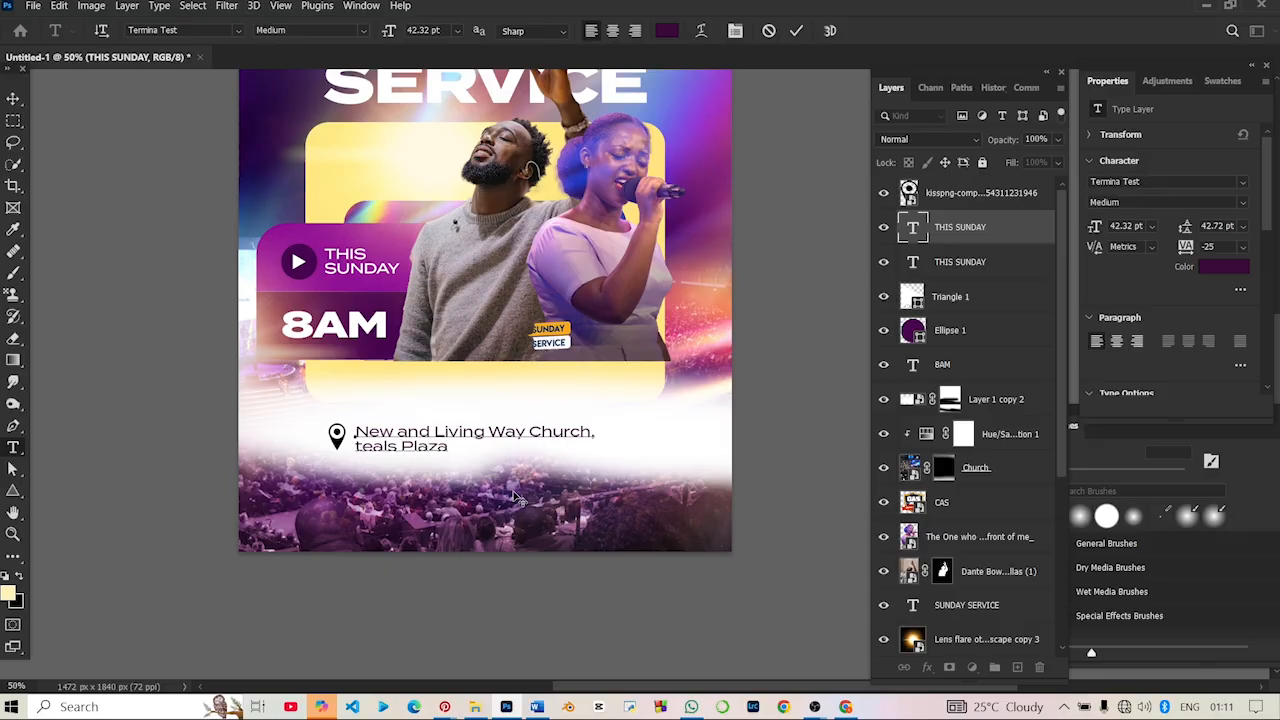
text(, Navy Town, Lagos.)
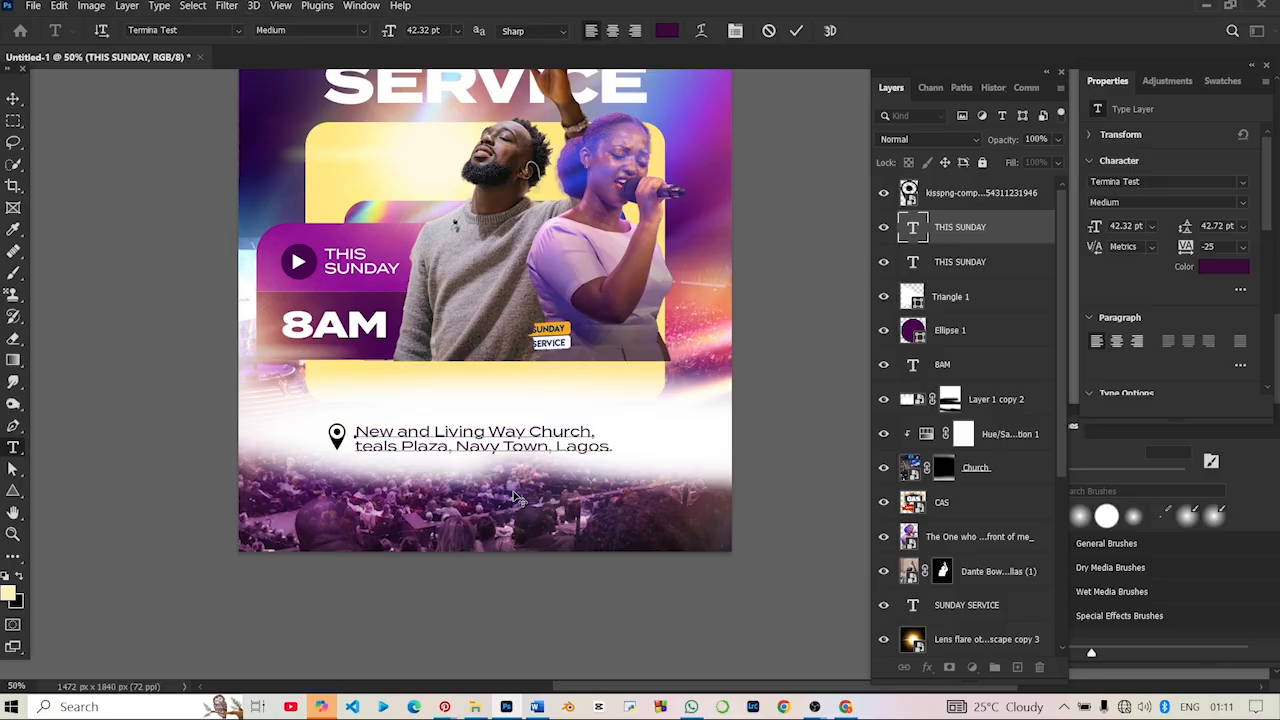
- Set the venue text's first line, the church name, to Termina Test Bold and commit the text edit
right_click(440, 519)
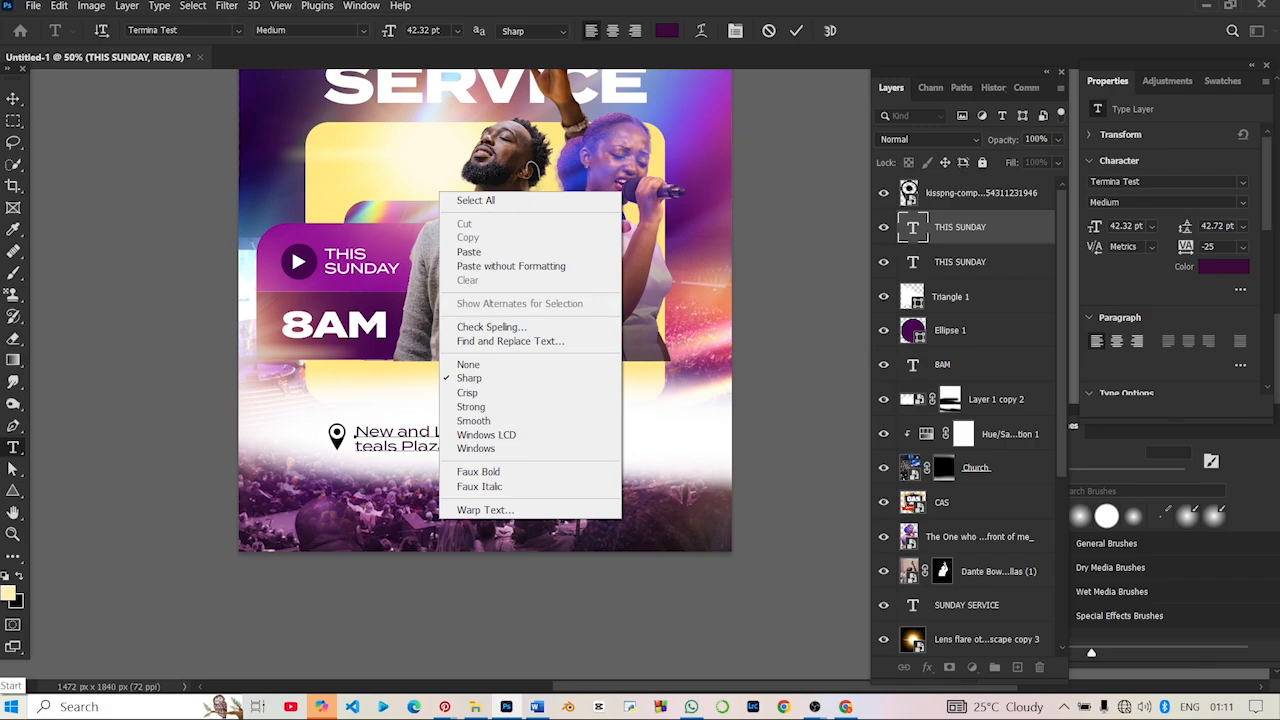
click(345, 441)
drag(355, 432, 603, 433)
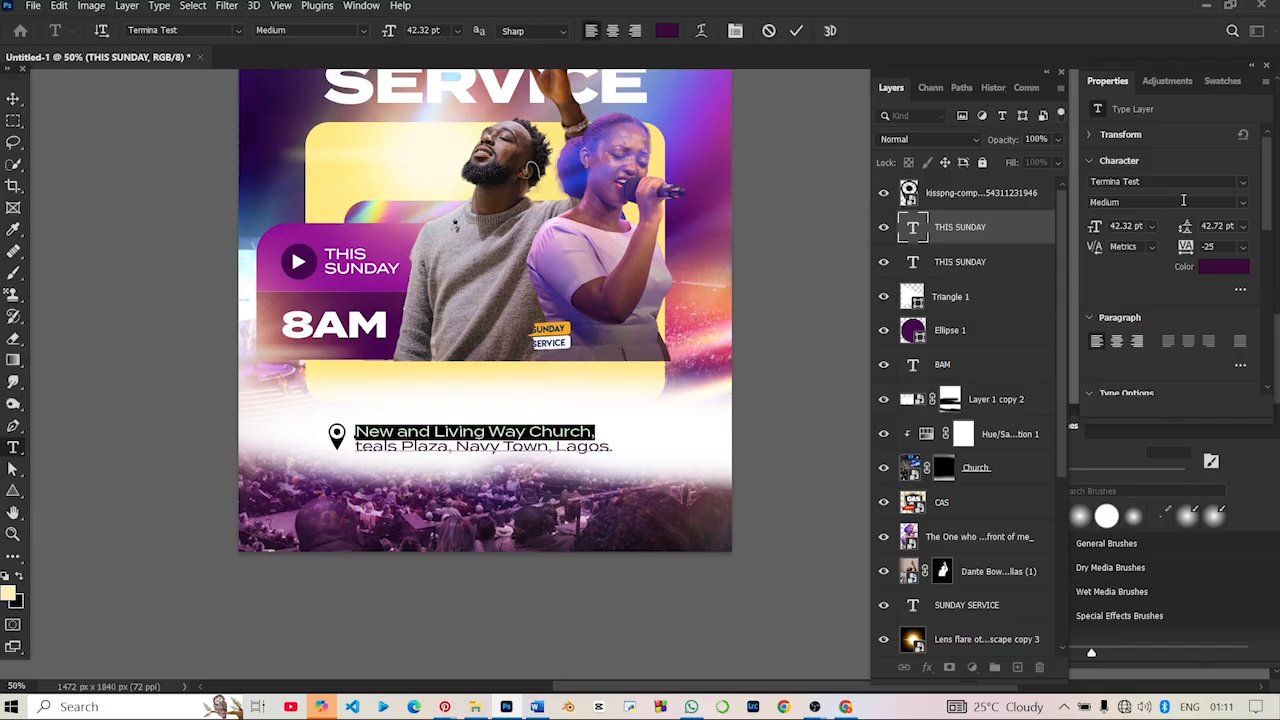
click(1236, 202)
click(1243, 203)
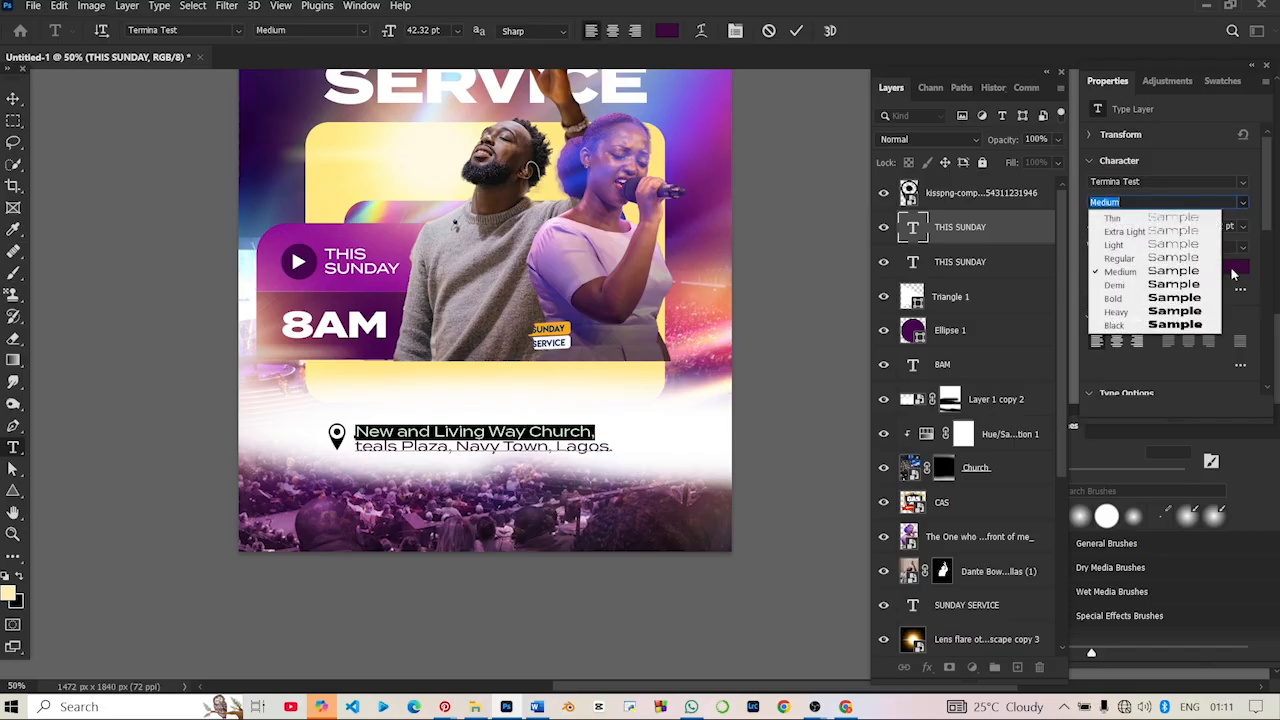
click(1198, 297)
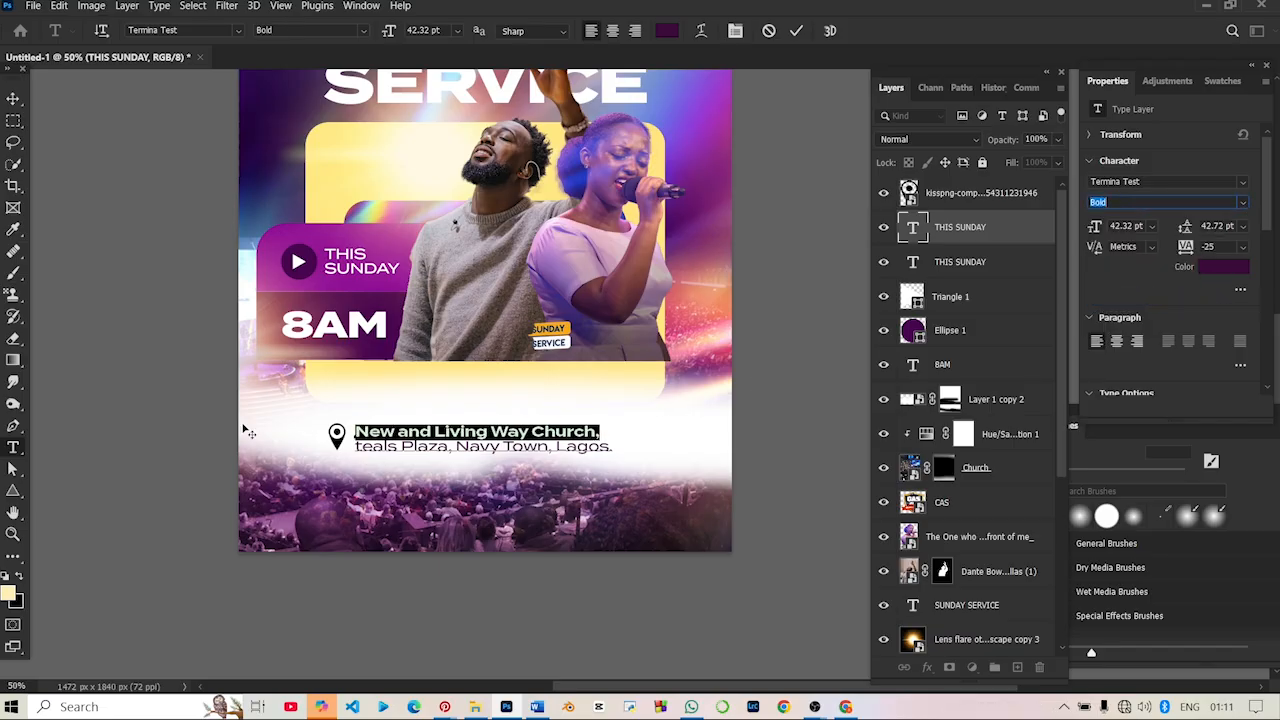
click(14, 99)
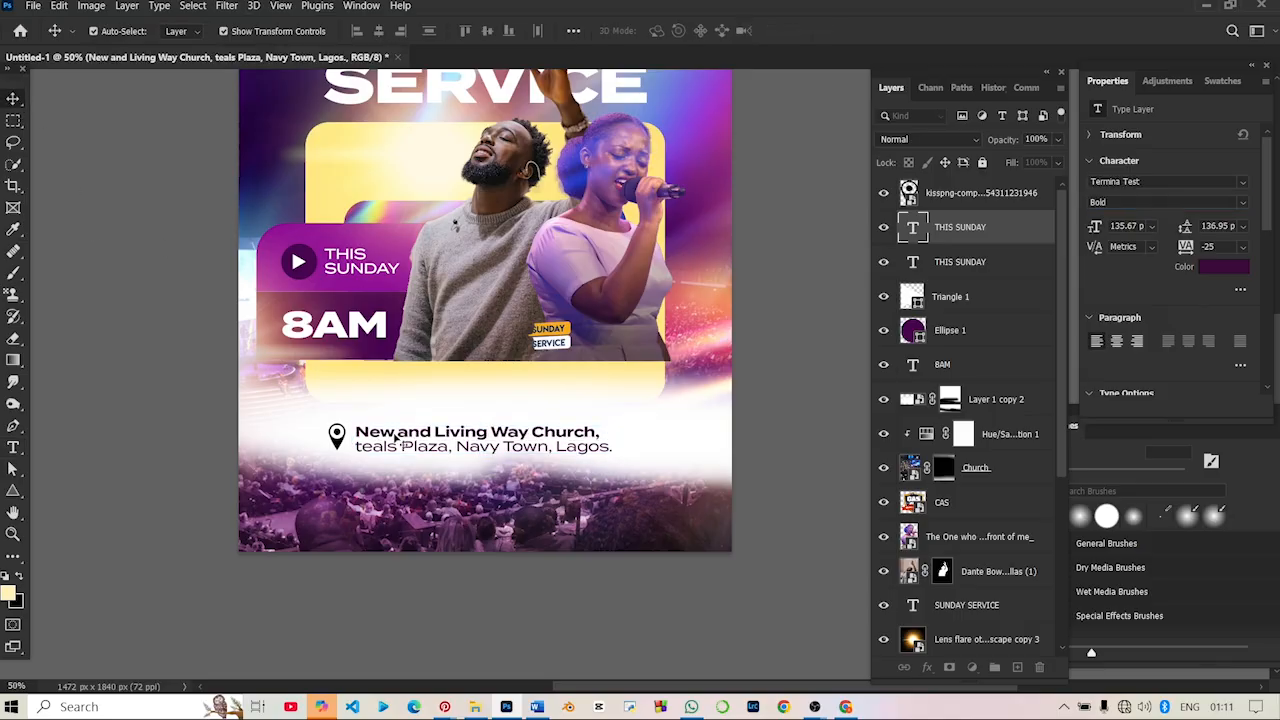
- Move the location pin and venue text together slightly right and up to centre them in the white haze, then deselect them
click(345, 450)
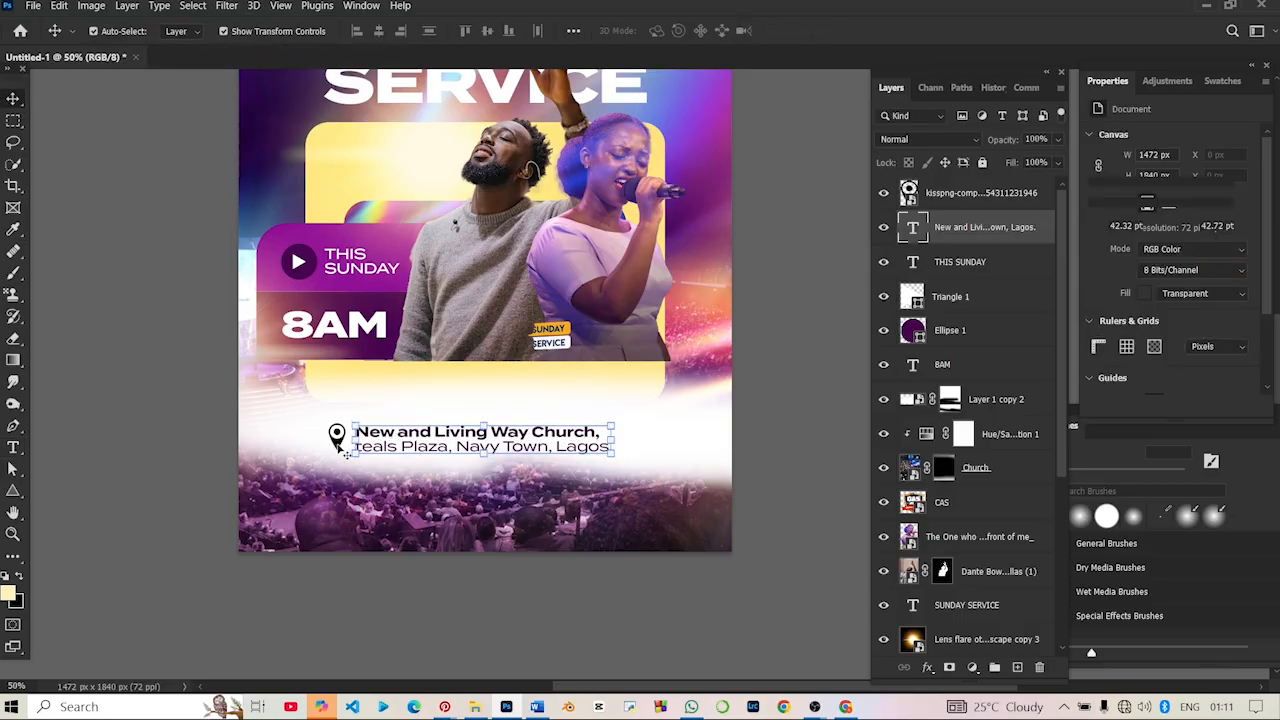
ctrl+click(957, 191)
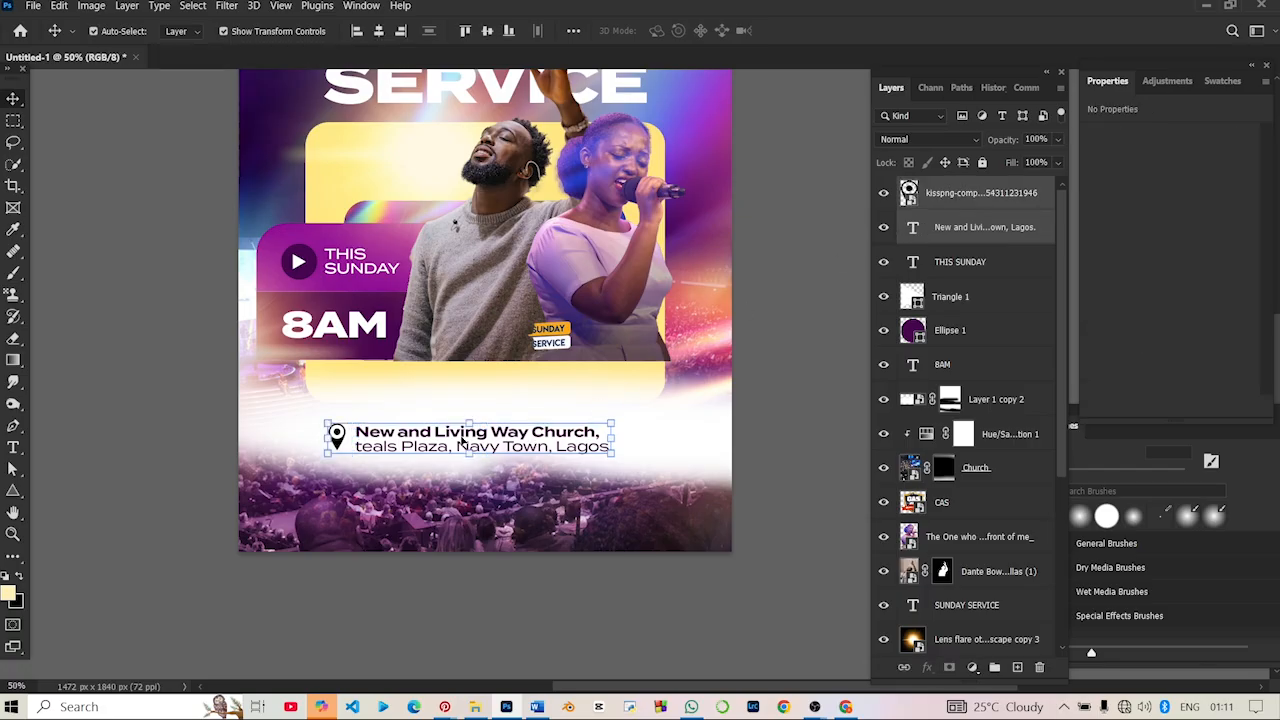
drag(462, 440, 477, 437)
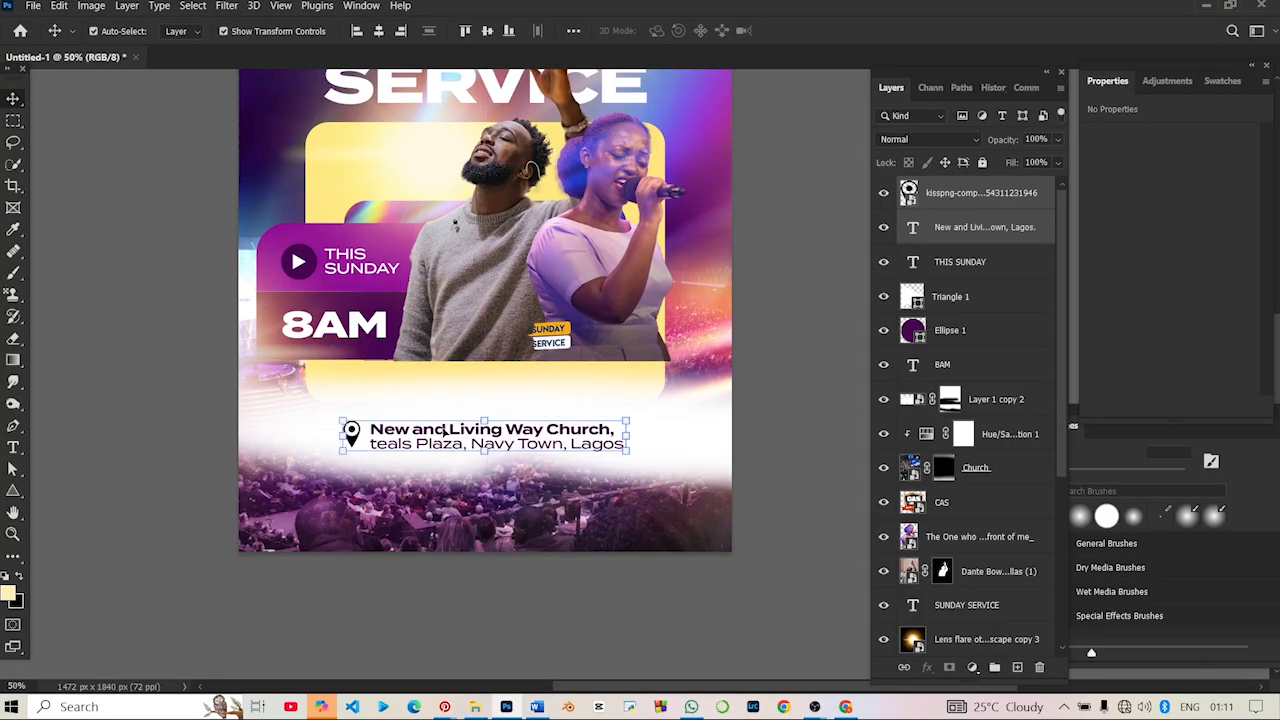
click(224, 364)
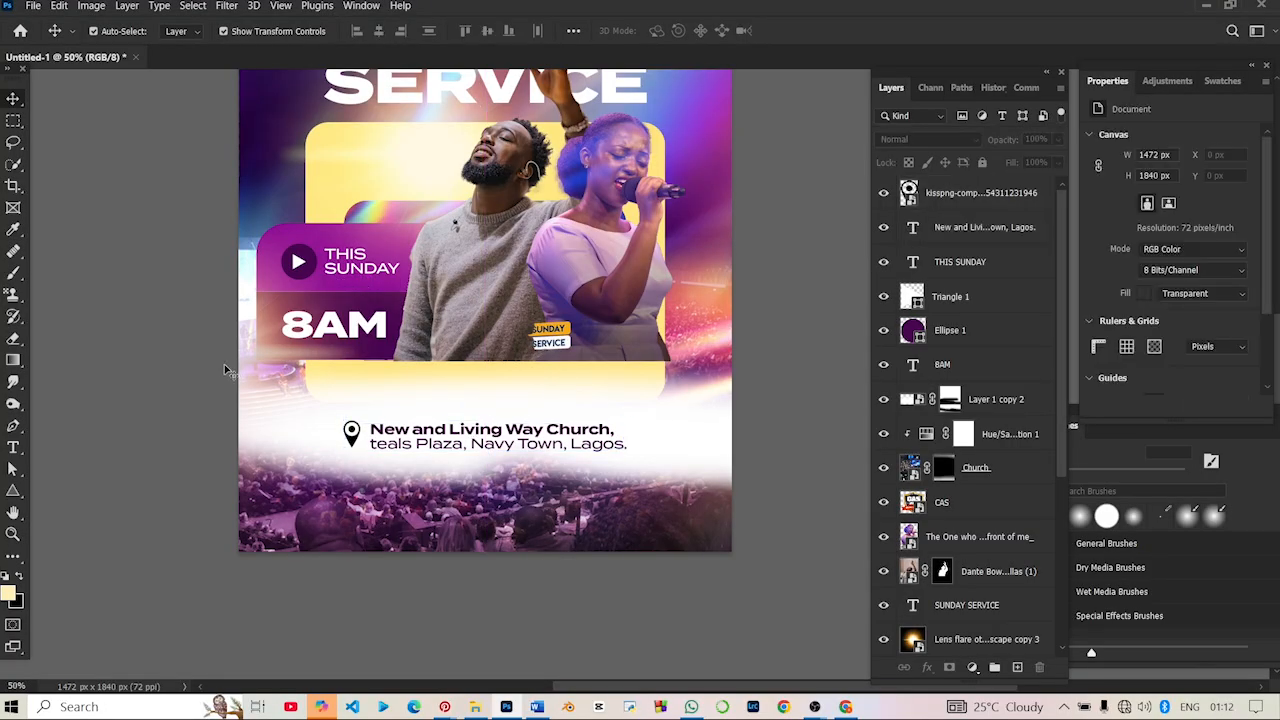
key(ctrl+minus)
key(ctrl+minus)
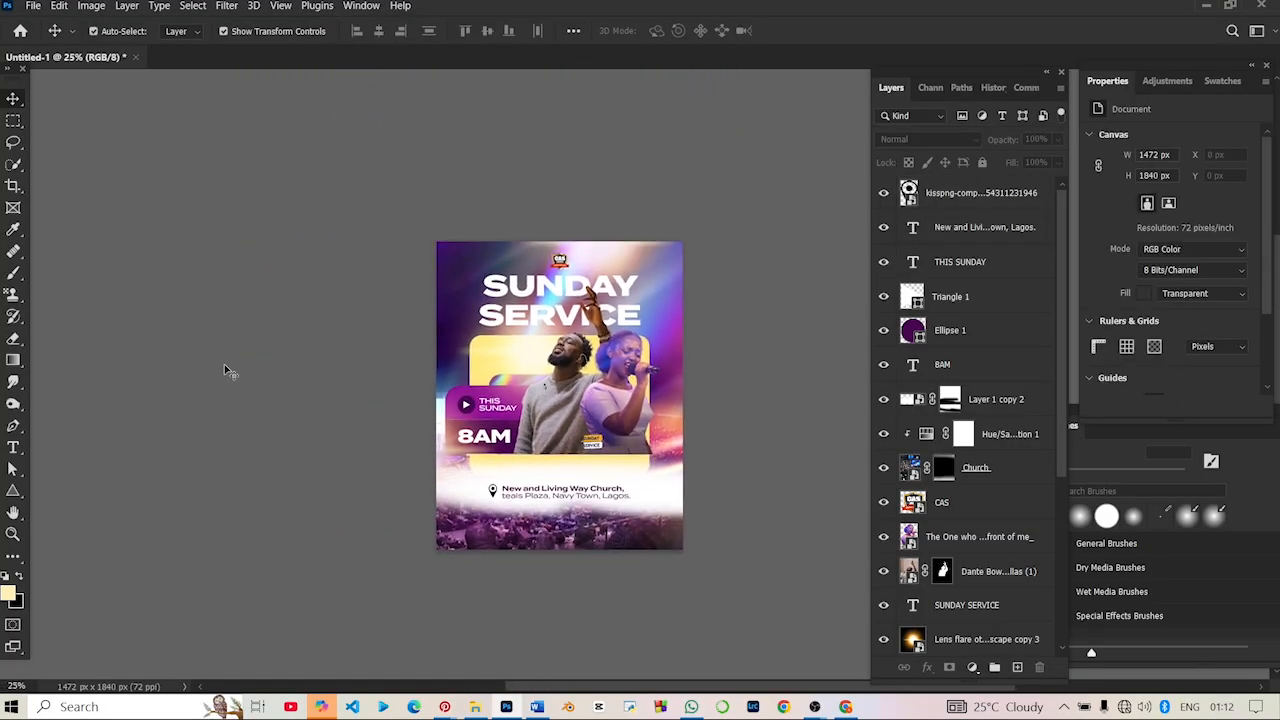
key(ctrl+plus)
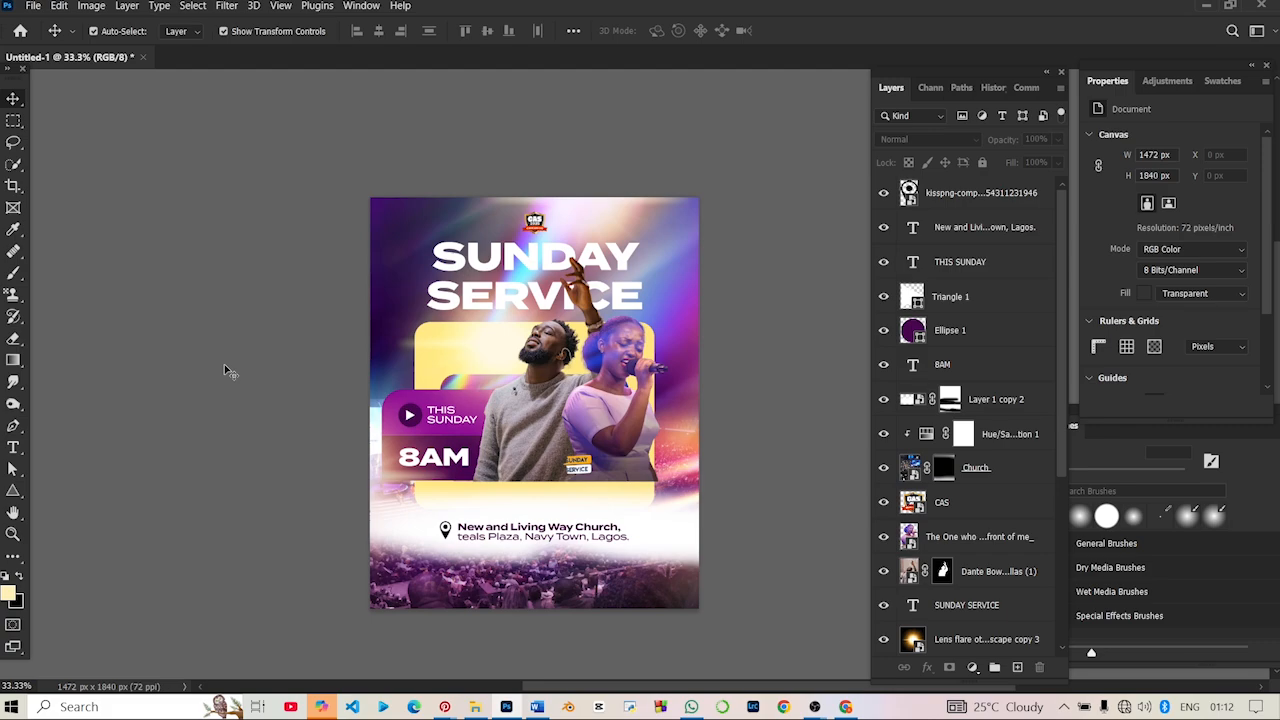